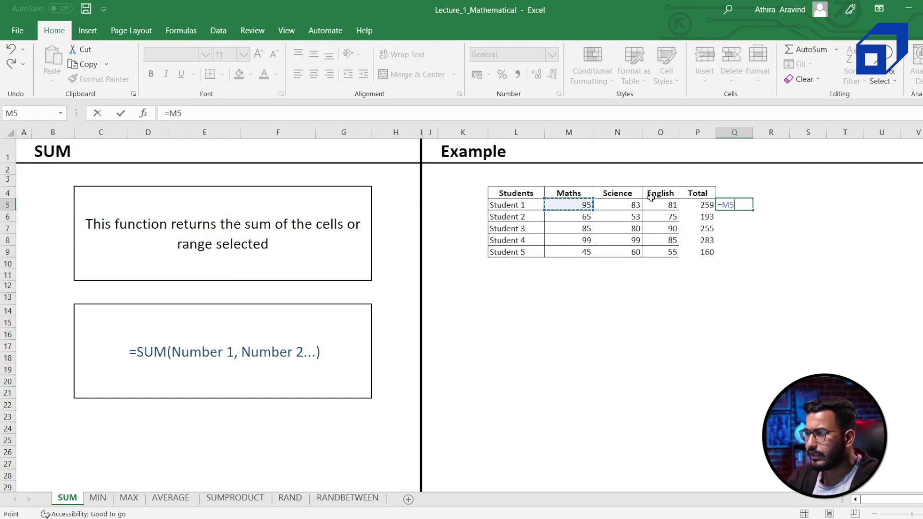
Complete the formula in Q5 as =M5+N5+O5 to add Student 1's Maths, Science and English marks.
{"action": "left_click", "coordinate": [735, 204]}
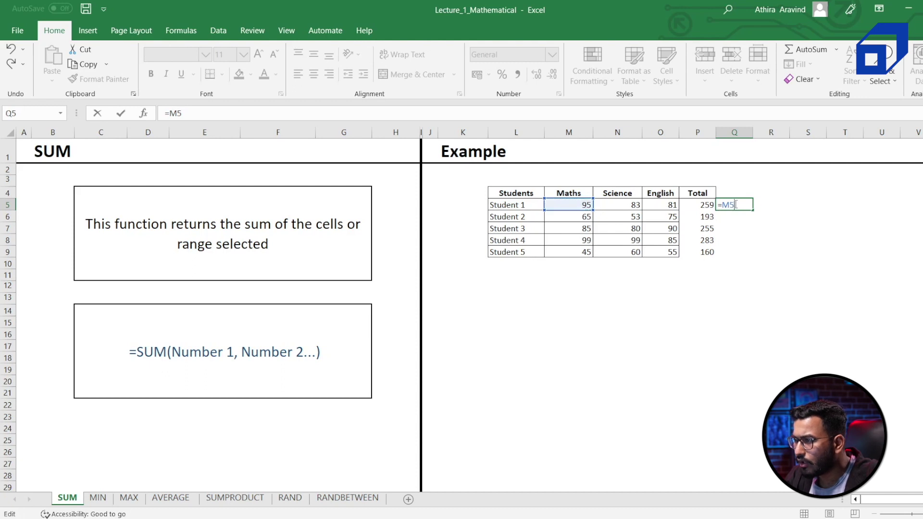
{"action": "double_click", "coordinate": [735, 204]}
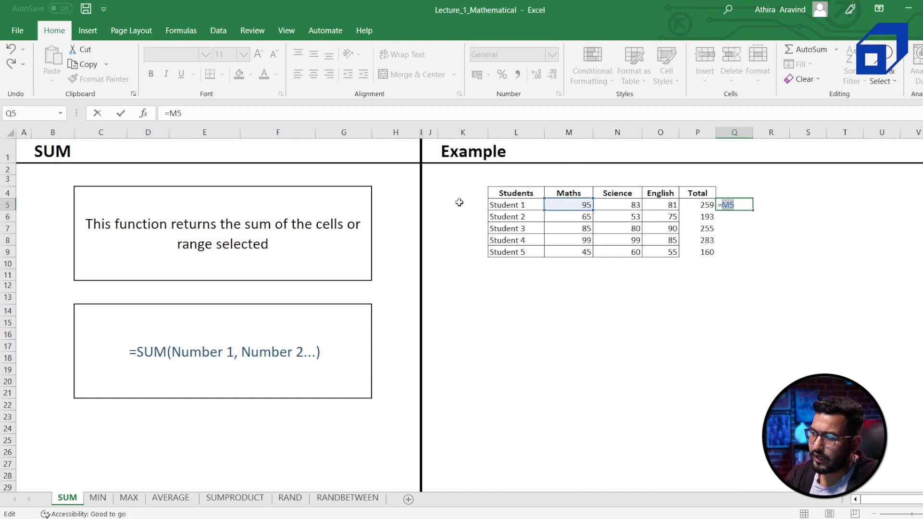
{"action": "left_click", "coordinate": [743, 207]}
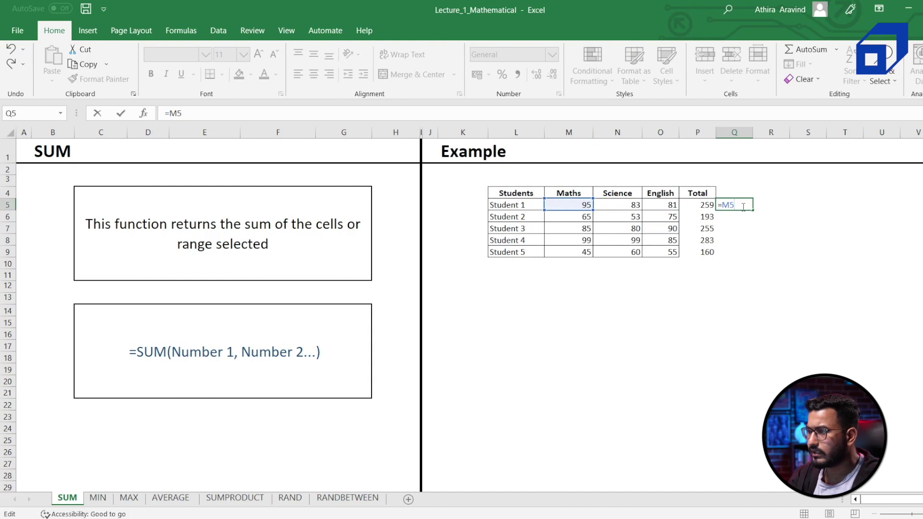
{"action": "type", "text": "+"}
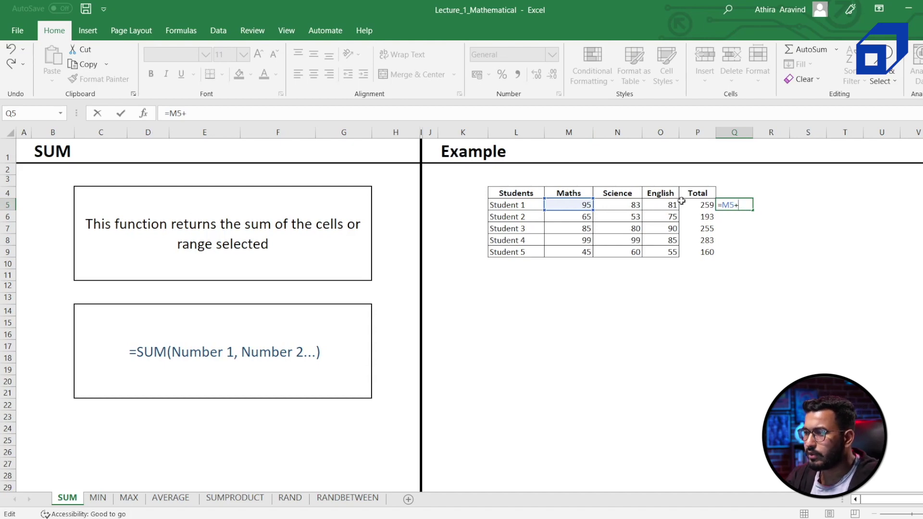
{"action": "left_click", "coordinate": [624, 204]}
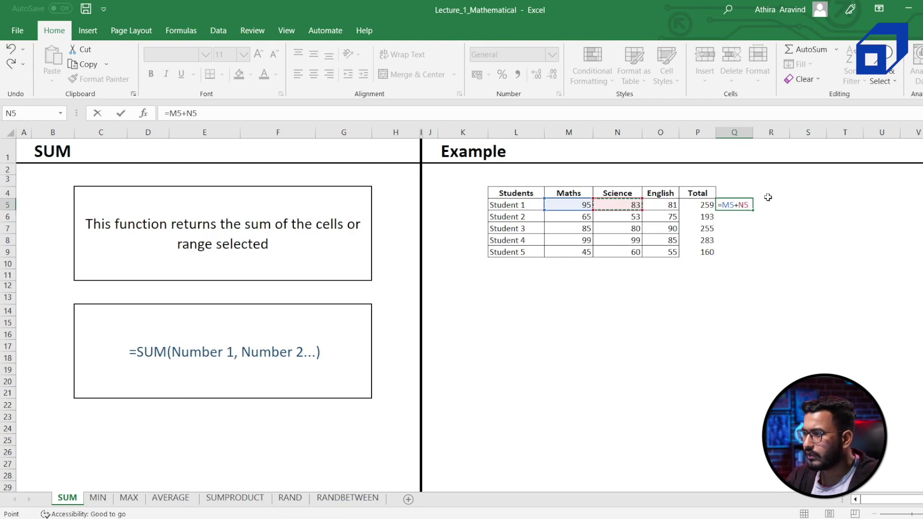
{"action": "type", "text": "+"}
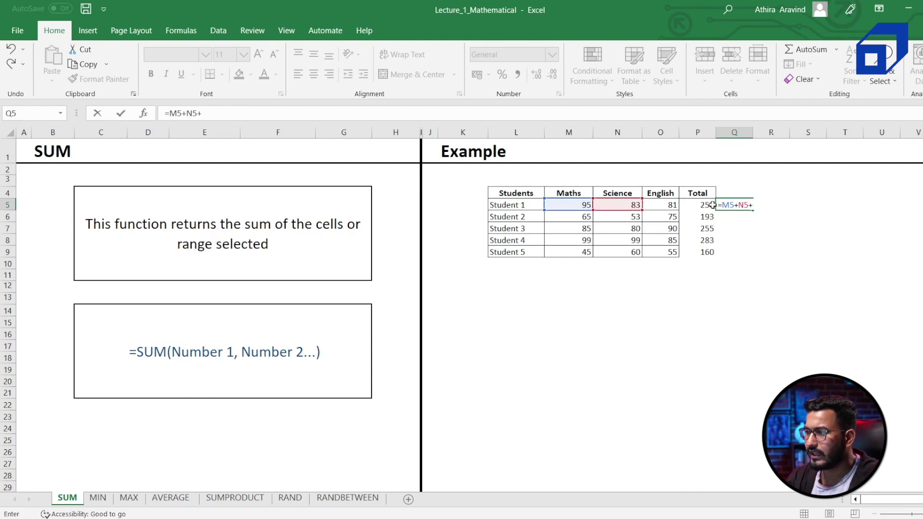
{"action": "left_click", "coordinate": [661, 204]}
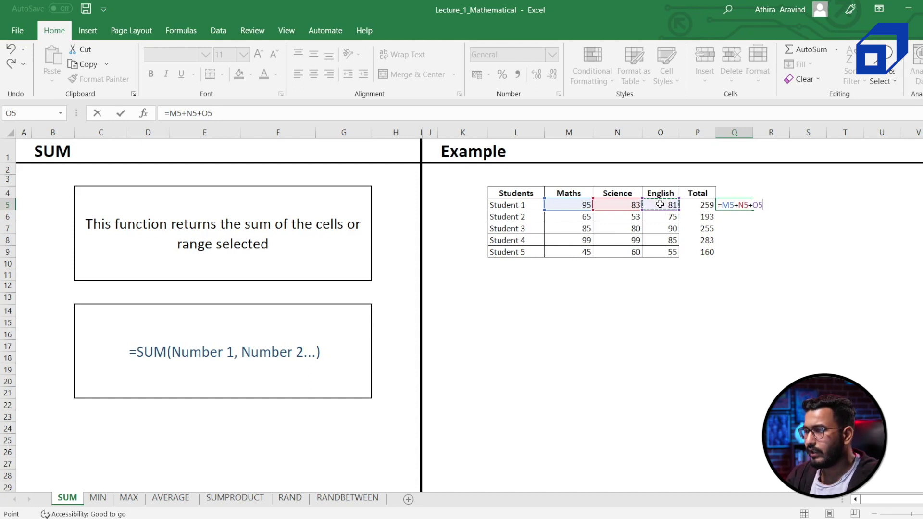
{"action": "key", "text": "Return"}
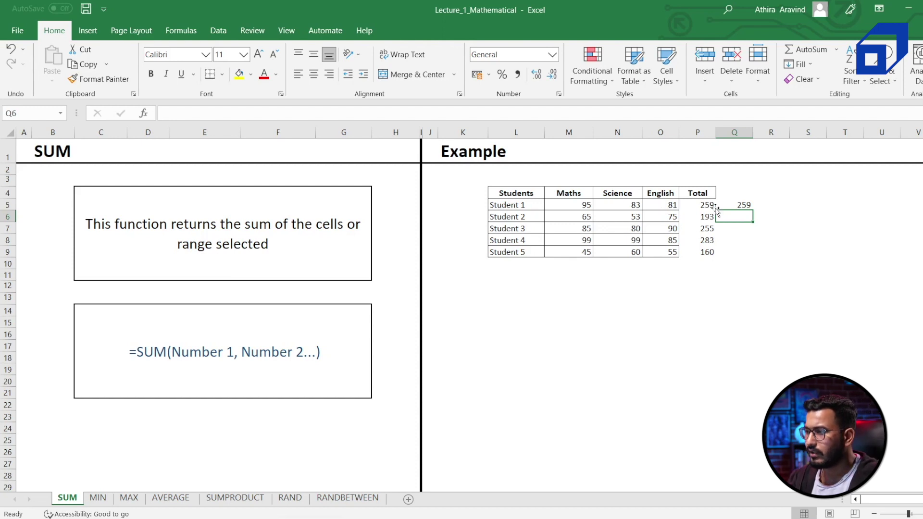
Copy the addition formula from Q5 down to Q9 for the remaining students and check the filled formulas.
{"action": "left_click", "coordinate": [741, 205]}
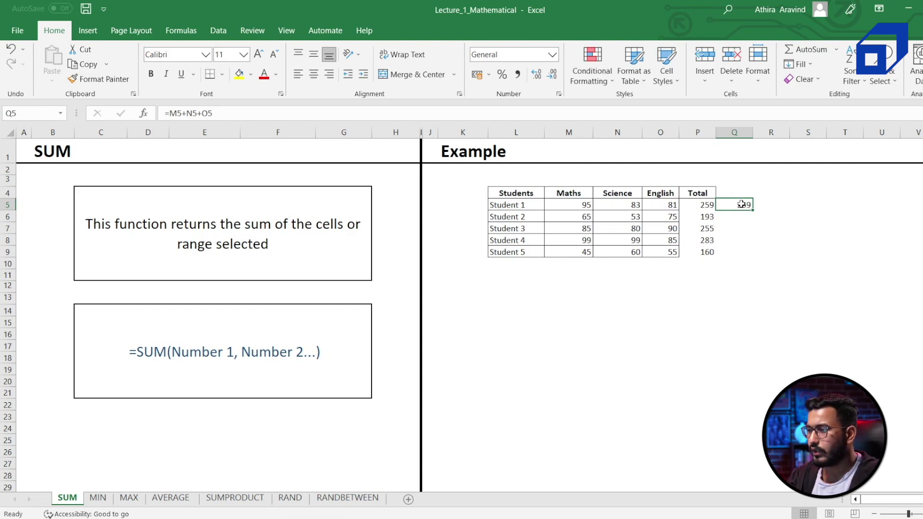
{"action": "left_click_drag", "start_coordinate": [736, 228], "coordinate": [741, 249]}
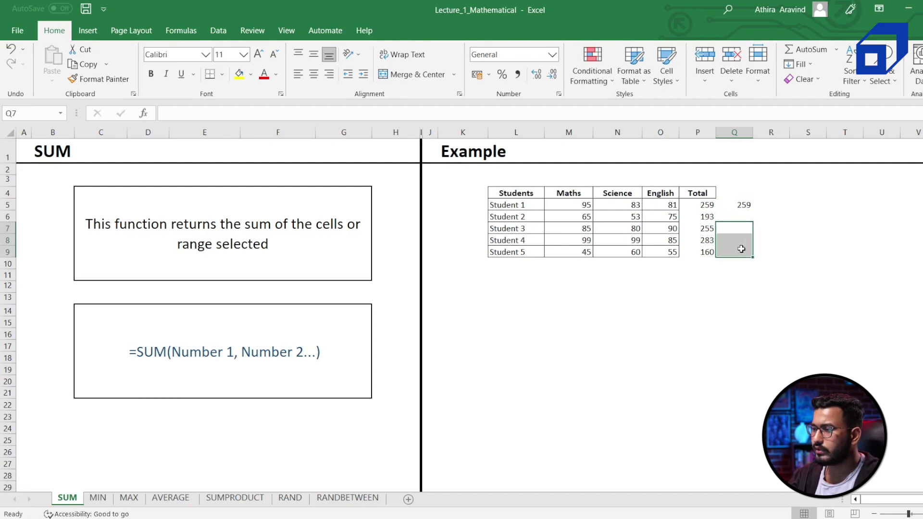
{"action": "left_click", "coordinate": [744, 215]}
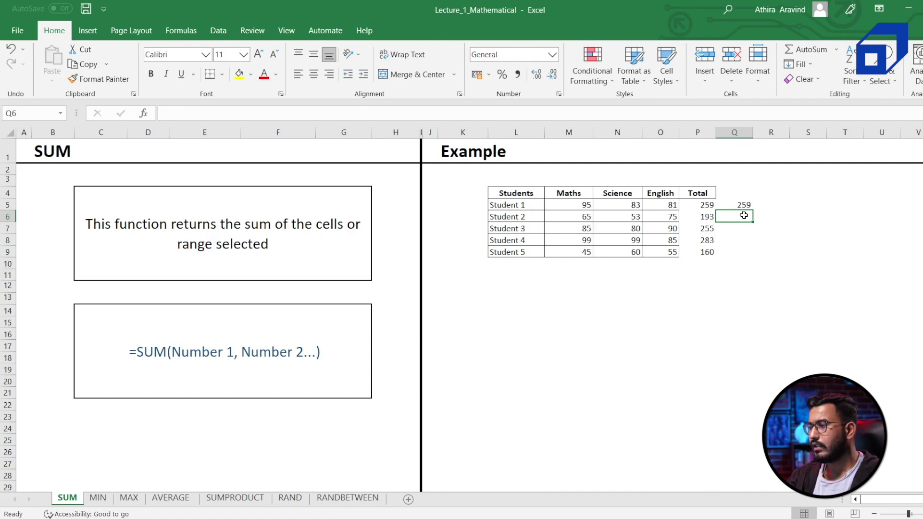
{"action": "left_click", "coordinate": [745, 206]}
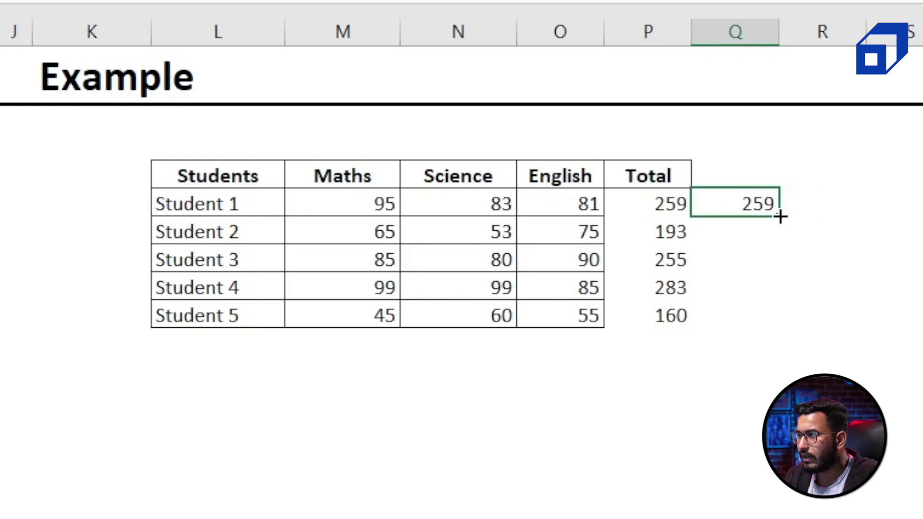
{"action": "mouse_move", "coordinate": [779, 217]}
{"action": "left_mouse_down"}
{"action": "mouse_move", "coordinate": [780, 258]}
{"action": "mouse_move", "coordinate": [777, 226]}
{"action": "left_mouse_up"}
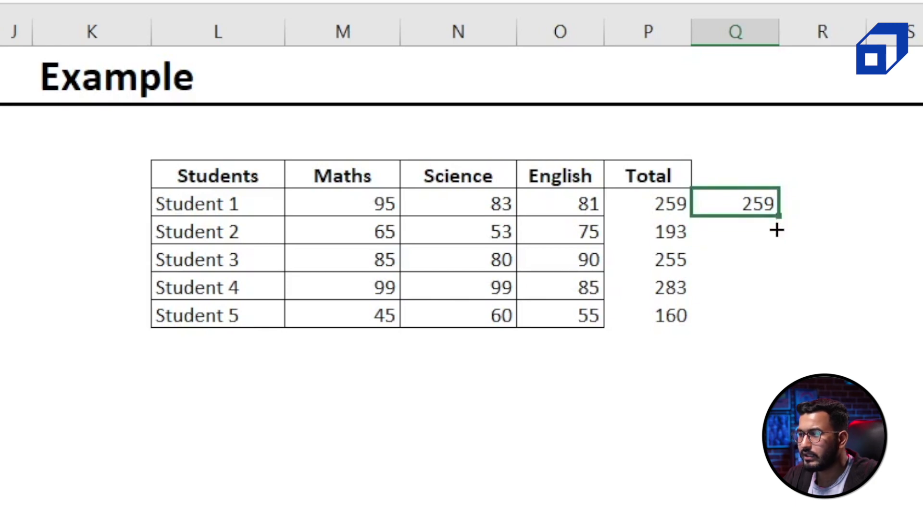
{"action": "left_click_drag", "start_coordinate": [776, 231], "coordinate": [765, 327]}
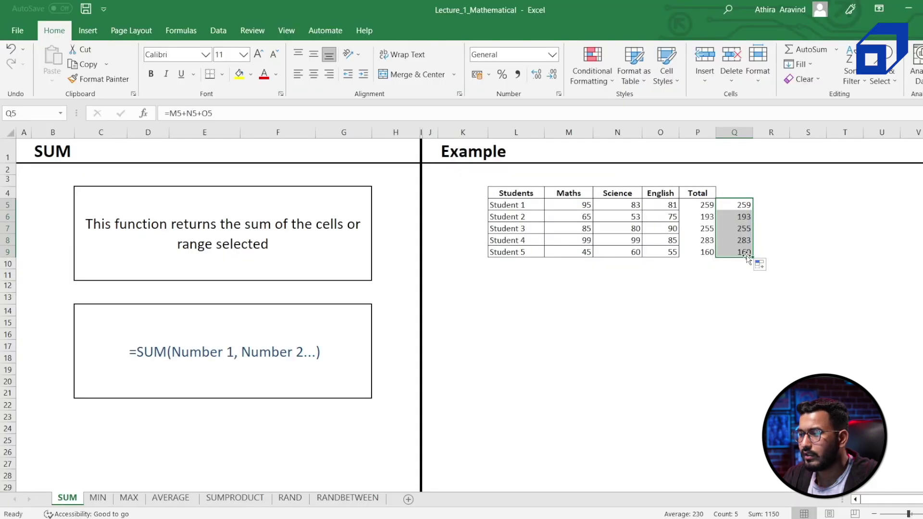
{"action": "left_click", "coordinate": [738, 251]}
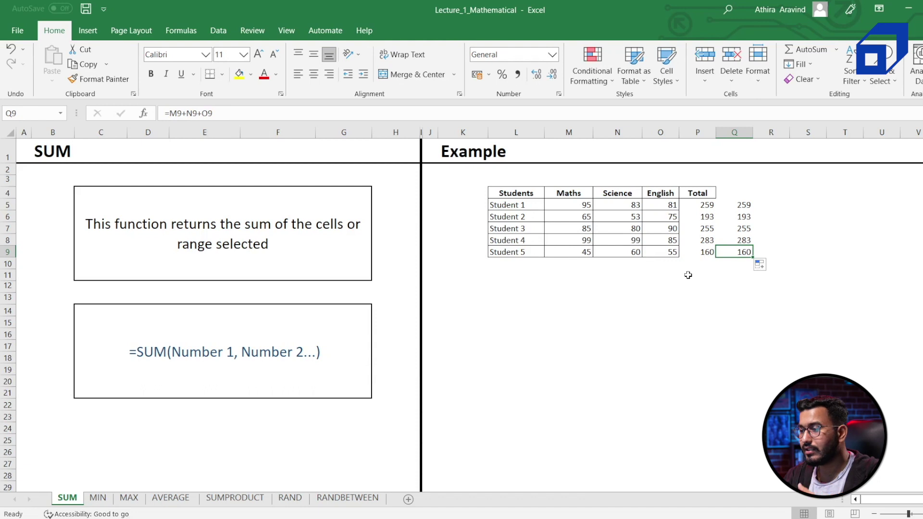
{"action": "left_click", "coordinate": [736, 203]}
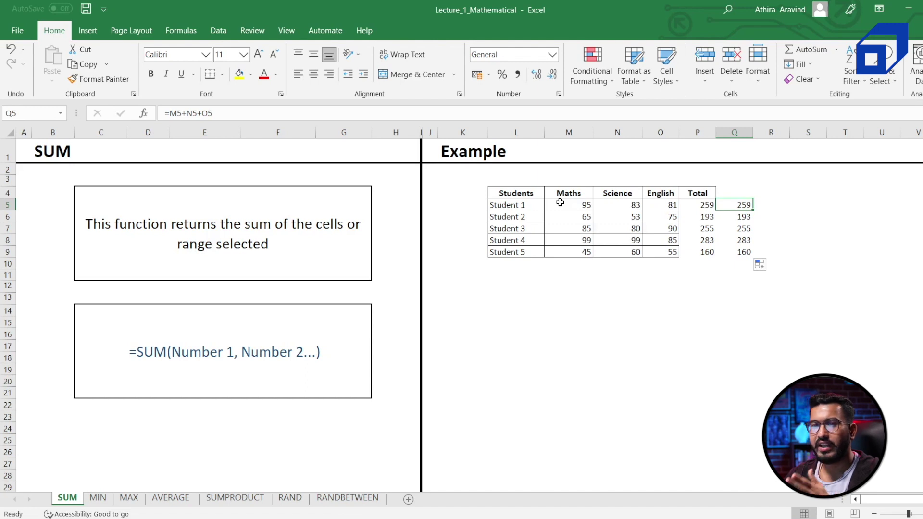
{"action": "left_click", "coordinate": [736, 254]}
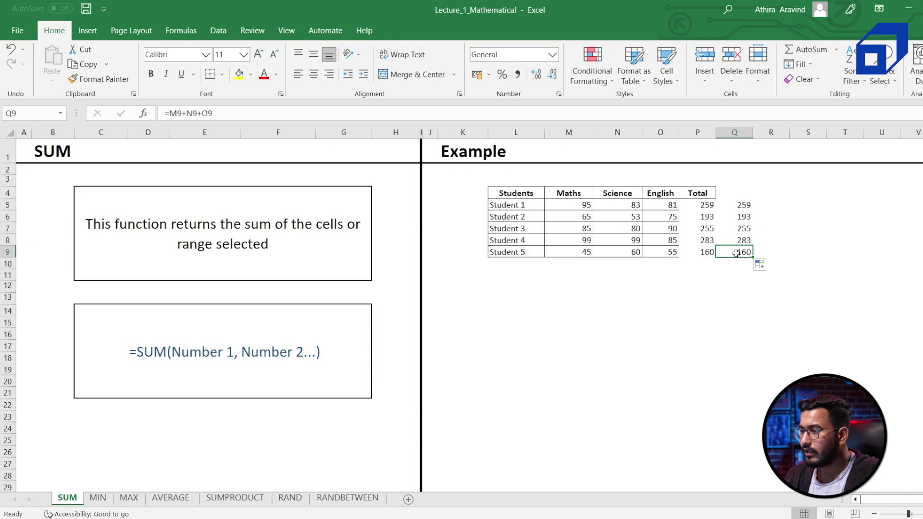
Copy the Q5 formula across into R5 and inspect how its cell references shift.
{"action": "left_click", "coordinate": [740, 208]}
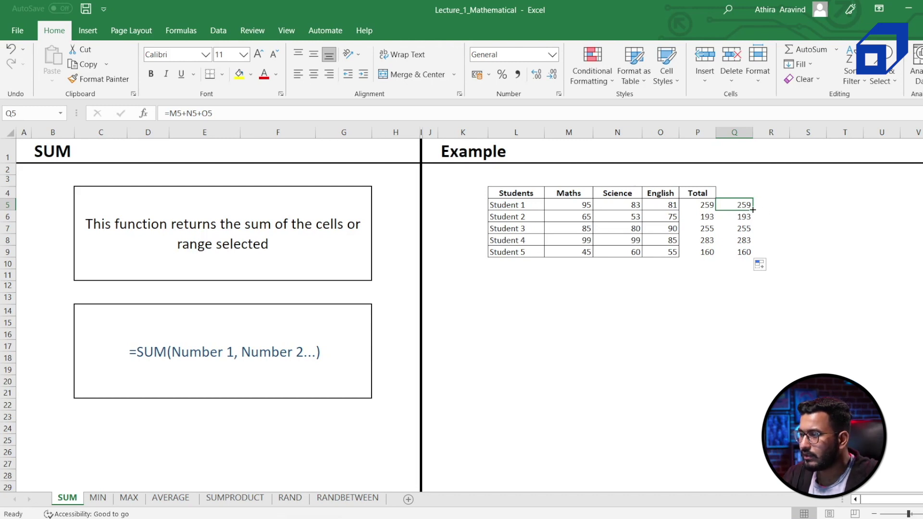
{"action": "left_click_drag", "start_coordinate": [753, 210], "coordinate": [781, 210]}
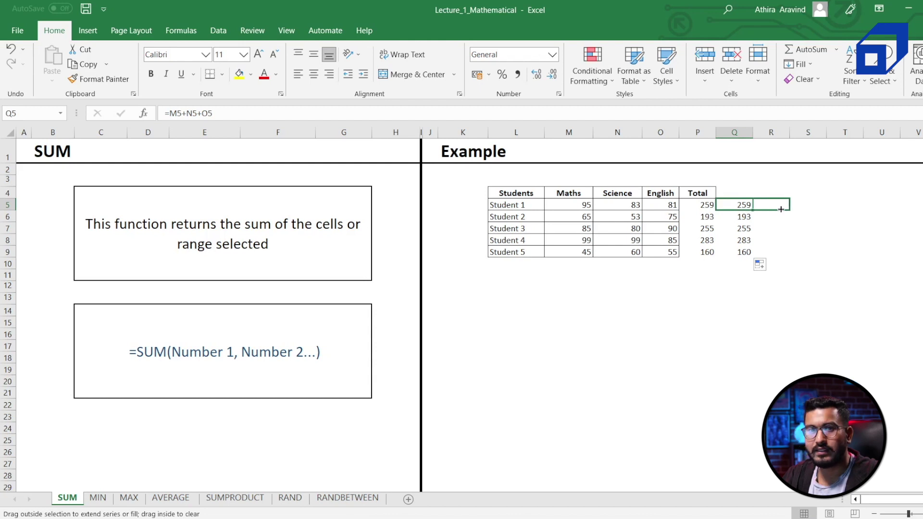
{"action": "left_click_drag", "start_coordinate": [781, 209], "coordinate": [781, 210]}
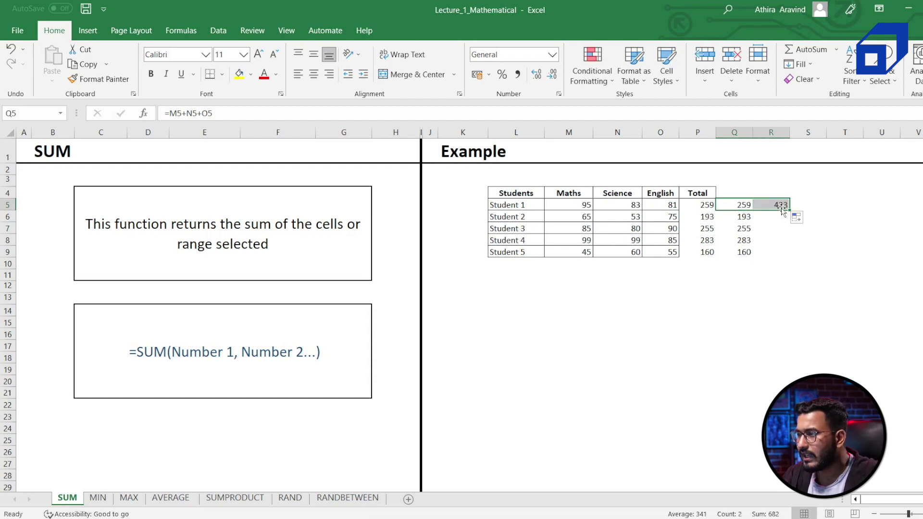
{"action": "left_click", "coordinate": [782, 205]}
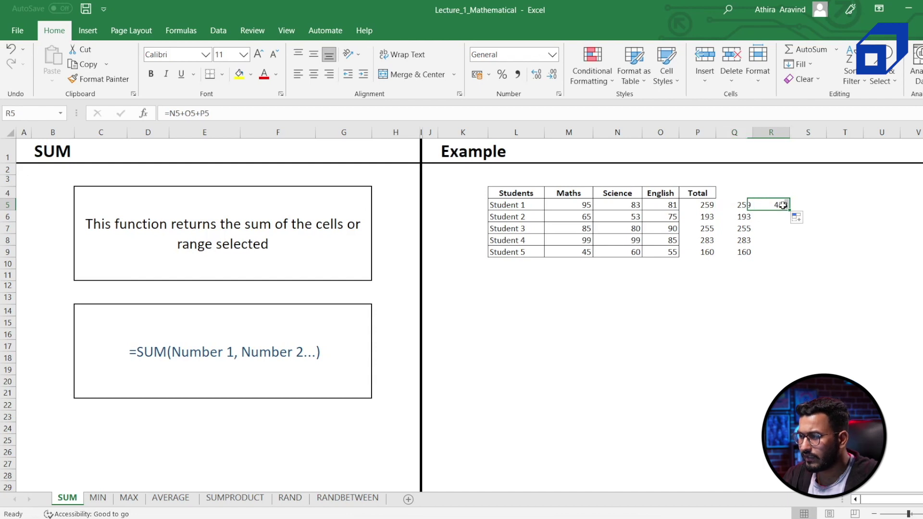
Replace the formula in R5 with =M5+N5+O5, referencing Student 1's three subject marks.
{"action": "double_click", "coordinate": [782, 205]}
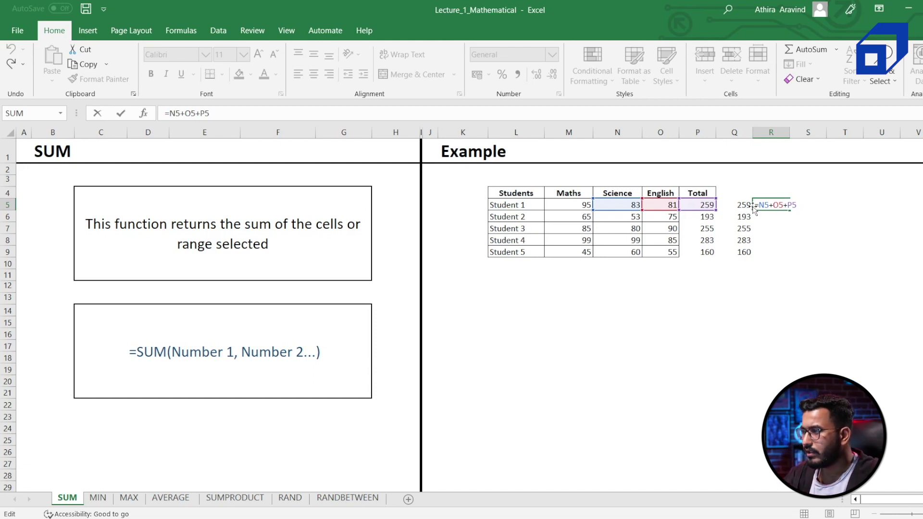
{"action": "key", "text": "BackSpace"}
{"action": "key", "text": "BackSpace"}
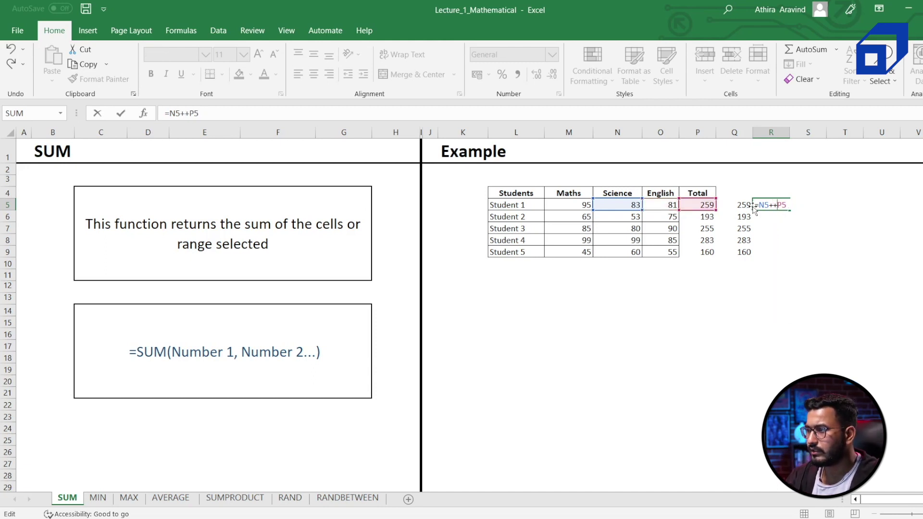
{"action": "key", "text": "BackSpace"}
{"action": "key", "text": "BackSpace"}
{"action": "key", "text": "BackSpace"}
{"action": "key", "text": "BackSpace"}
{"action": "key", "text": "BackSpace"}
{"action": "key", "text": "BackSpace"}
{"action": "key", "text": "BackSpace"}
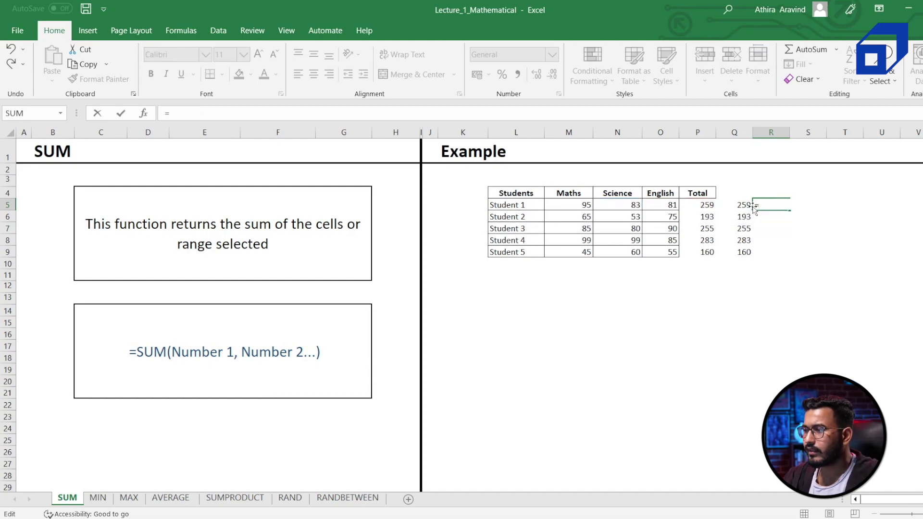
{"action": "left_click", "coordinate": [567, 207]}
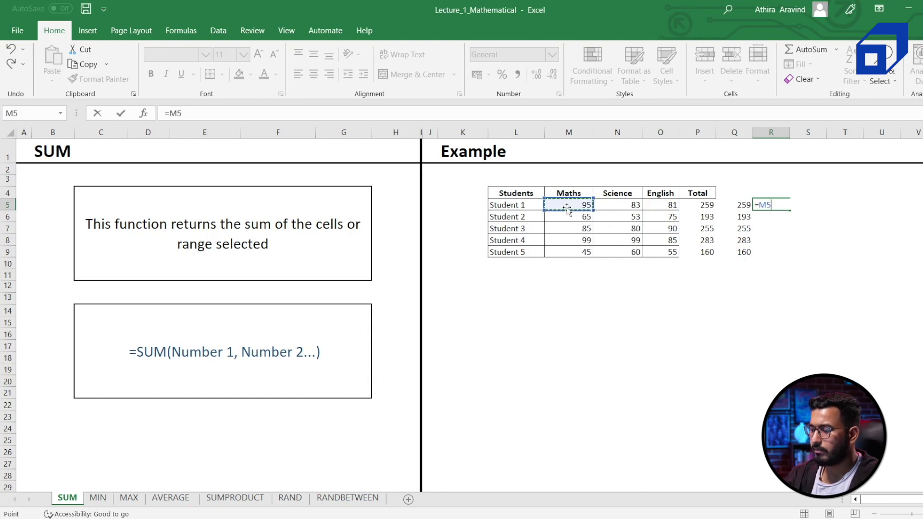
{"action": "type", "text": "+"}
{"action": "left_click", "coordinate": [623, 205]}
{"action": "type", "text": "+"}
{"action": "left_click", "coordinate": [670, 205]}
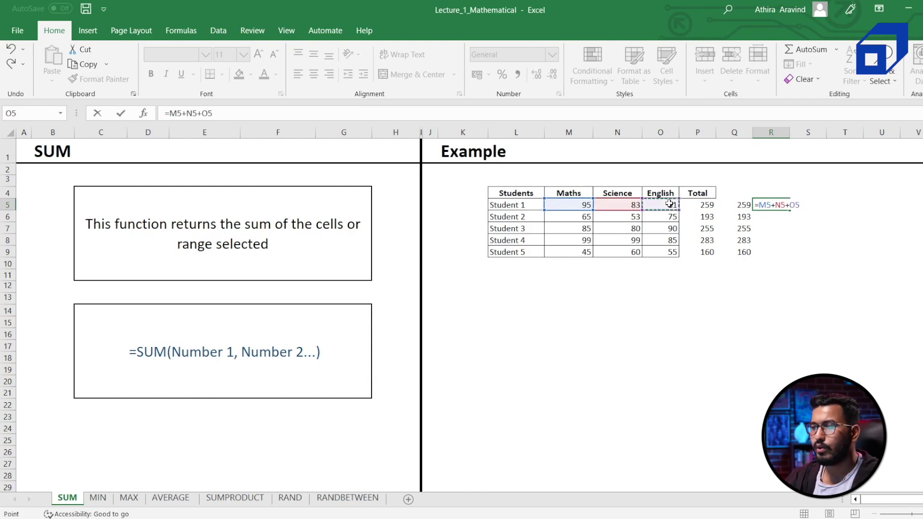
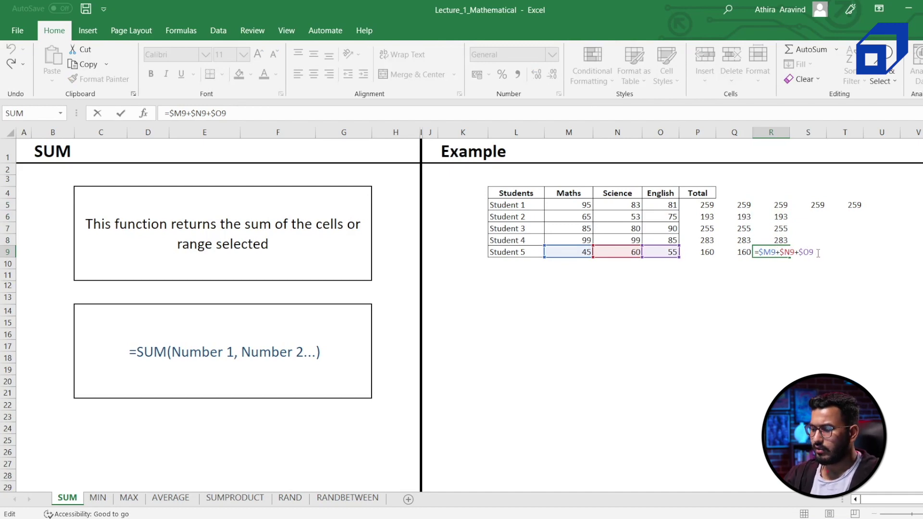
Finish viewing R9's formula and clear all the trial totals in the range Q5:T9.
{"action": "key", "text": "Return"}
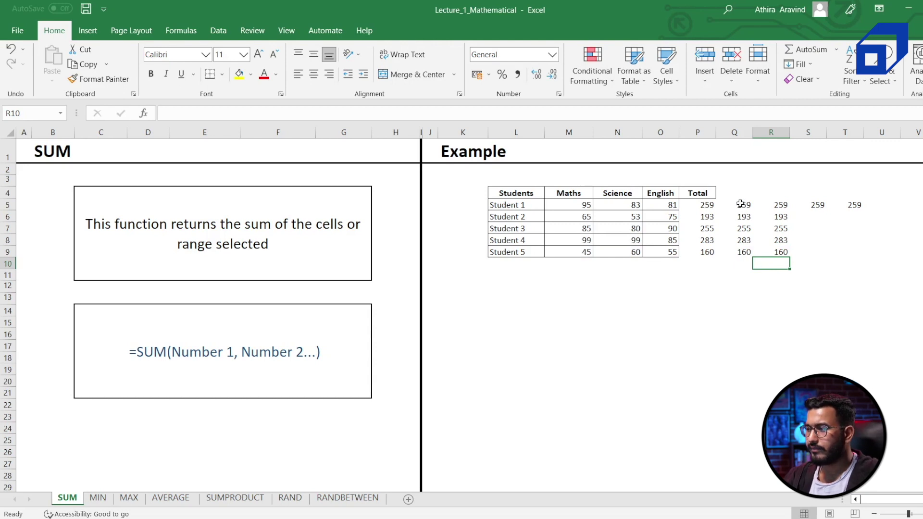
{"action": "left_click_drag", "start_coordinate": [741, 205], "coordinate": [850, 254]}
{"action": "key", "text": "F2"}
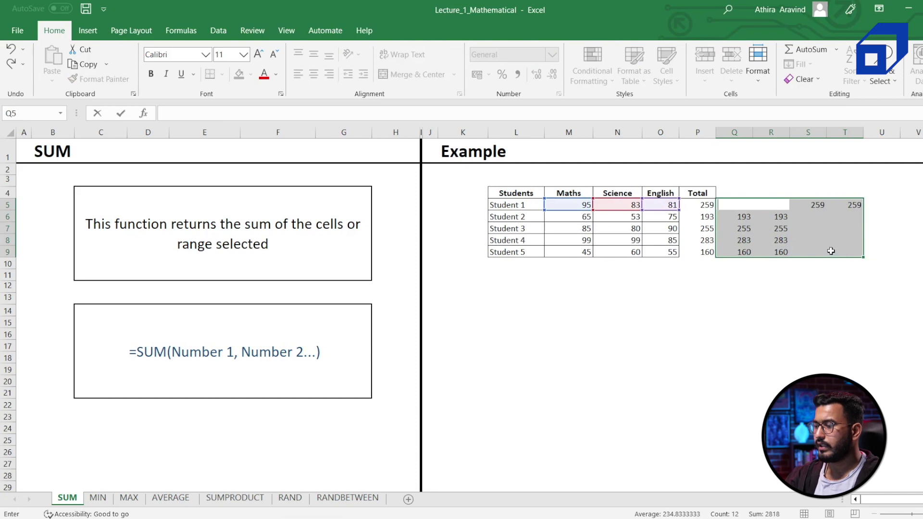
{"action": "key", "text": "BackSpace"}
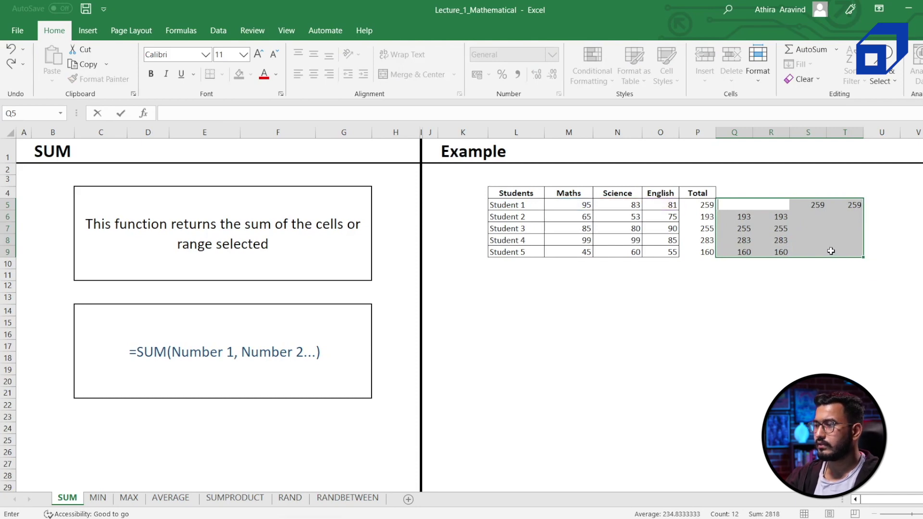
{"action": "left_click", "coordinate": [797, 298]}
{"action": "left_click_drag", "start_coordinate": [732, 202], "coordinate": [849, 257]}
{"action": "key", "text": "Delete"}
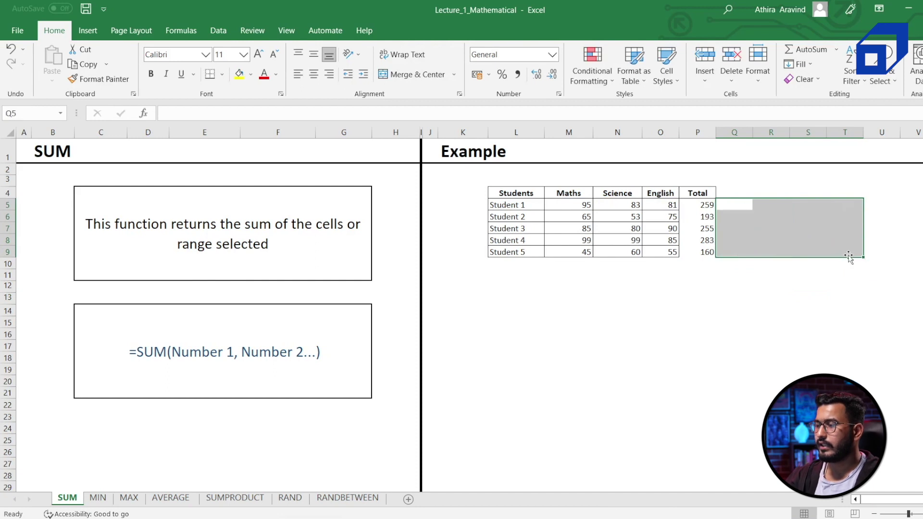
{"action": "left_click", "coordinate": [805, 283]}
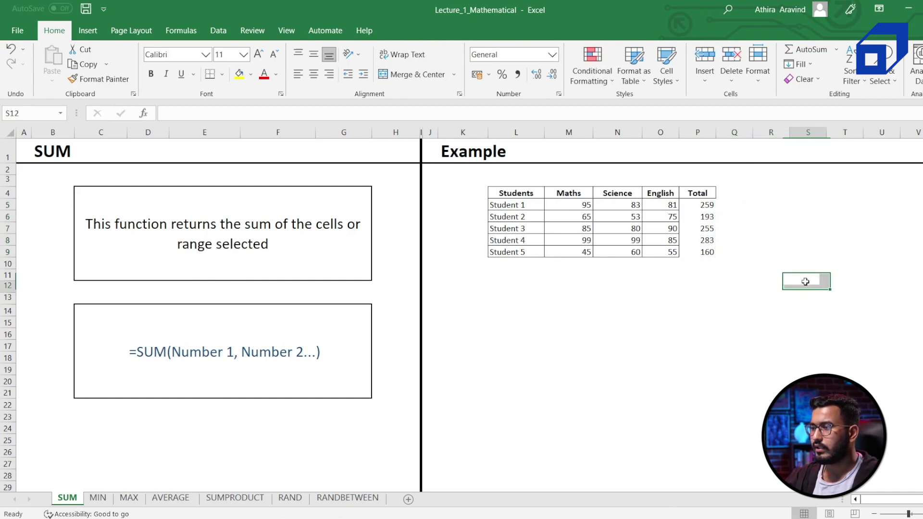
Enter =SUM(M5,N5,O5) in Q5 to total Student 1's marks in the three subjects.
{"action": "left_click", "coordinate": [735, 209]}
{"action": "type", "text": "="}
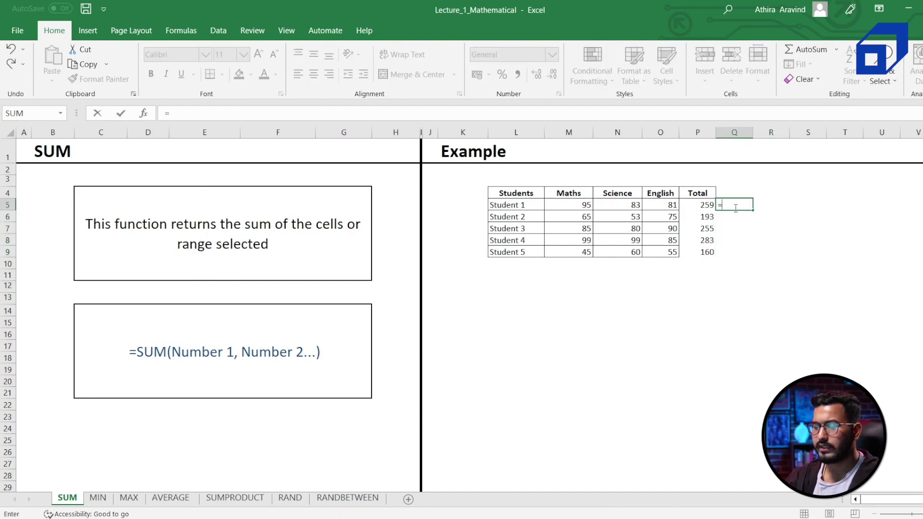
{"action": "type", "text": "sum"}
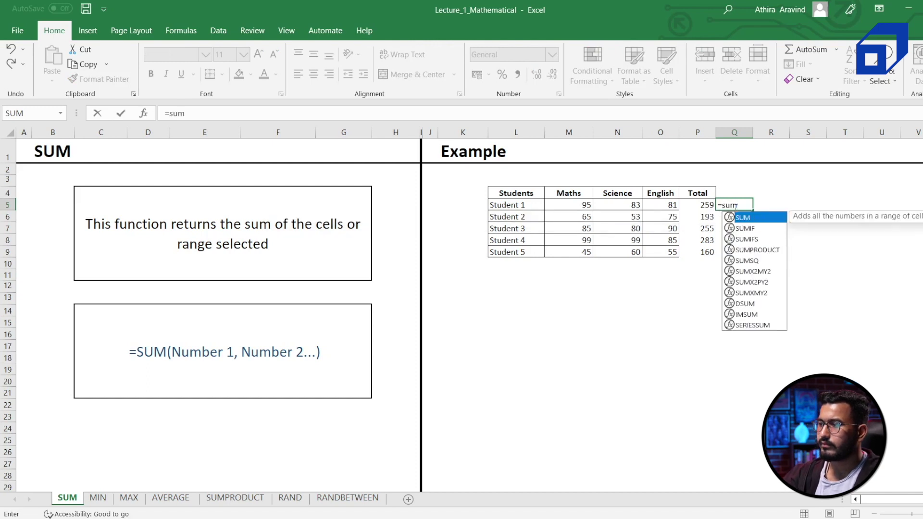
{"action": "type", "text": "("}
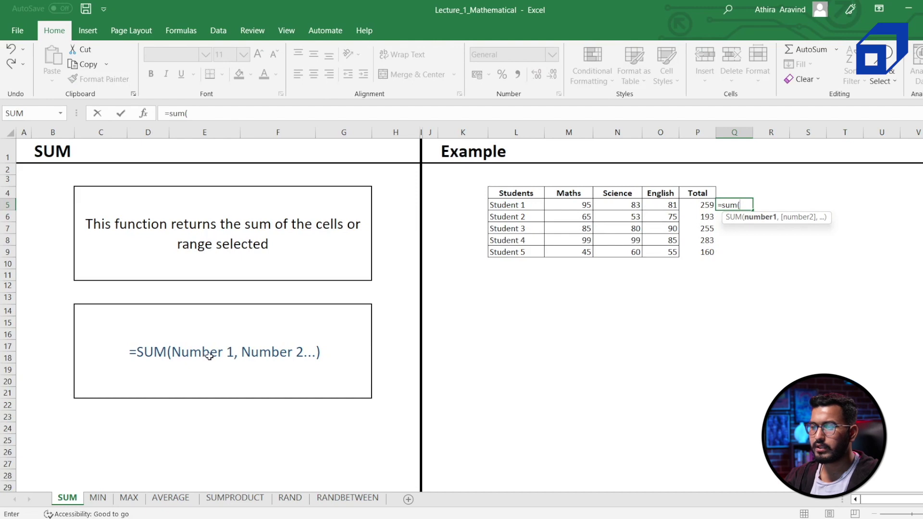
{"action": "left_click", "coordinate": [568, 204]}
{"action": "type", "text": ","}
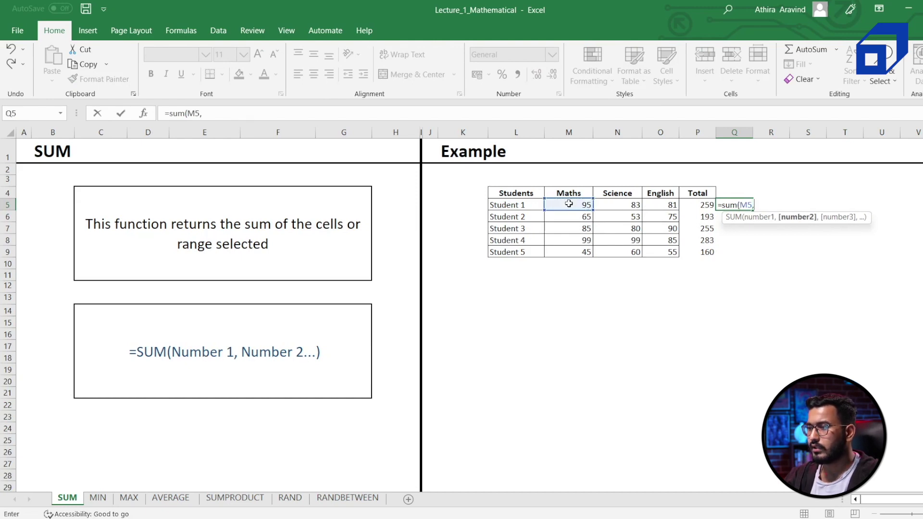
{"action": "left_click", "coordinate": [610, 208]}
{"action": "type", "text": ","}
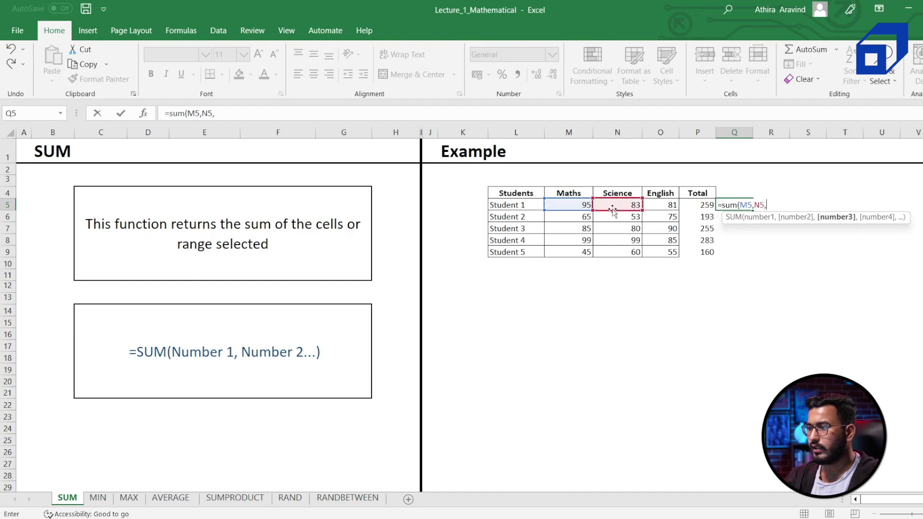
{"action": "left_click", "coordinate": [662, 207]}
{"action": "type", "text": ")"}
{"action": "key", "text": "Return"}
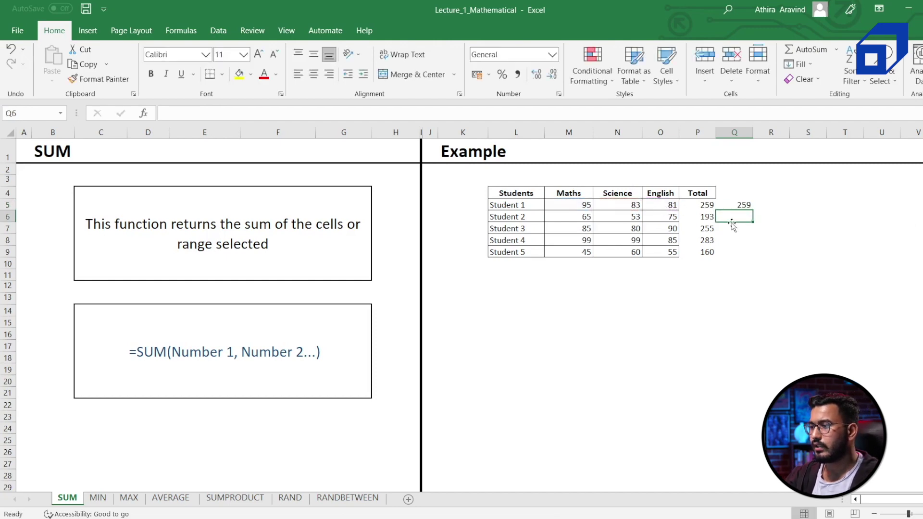
Copy the SUM formula from Q5 down to Q9 for the remaining students.
{"action": "left_click", "coordinate": [741, 204]}
{"action": "left_click_drag", "start_coordinate": [743, 205], "coordinate": [749, 258]}
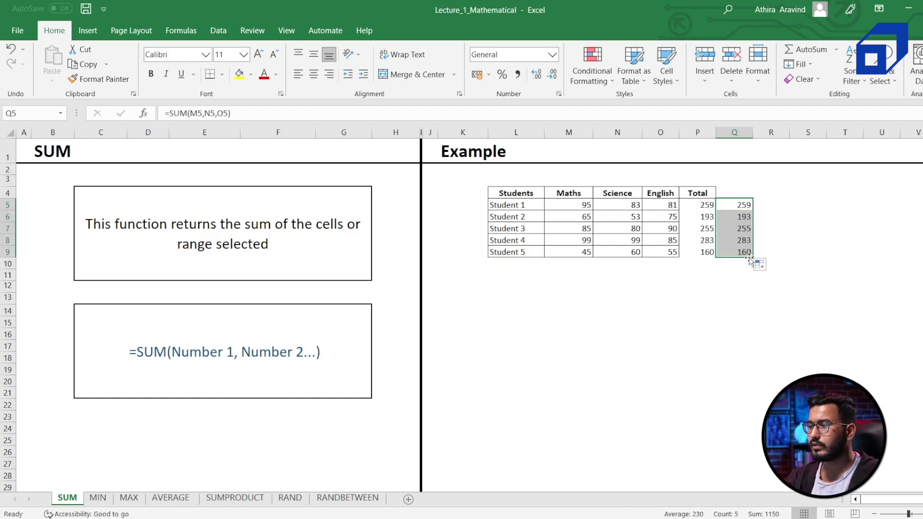
{"action": "left_click", "coordinate": [727, 299]}
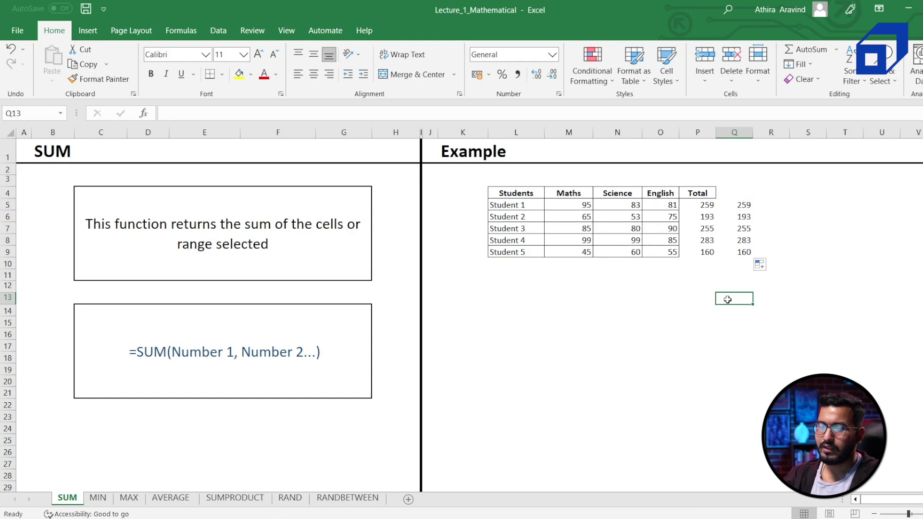
Open the MIN sheet and examine the students' Maths marks in the example table.
{"action": "left_click", "coordinate": [98, 499]}
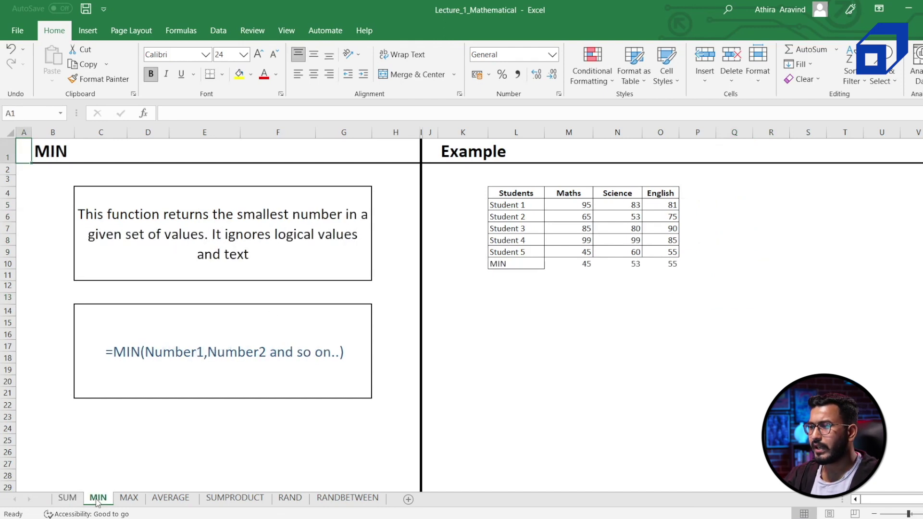
{"action": "left_click", "coordinate": [595, 314]}
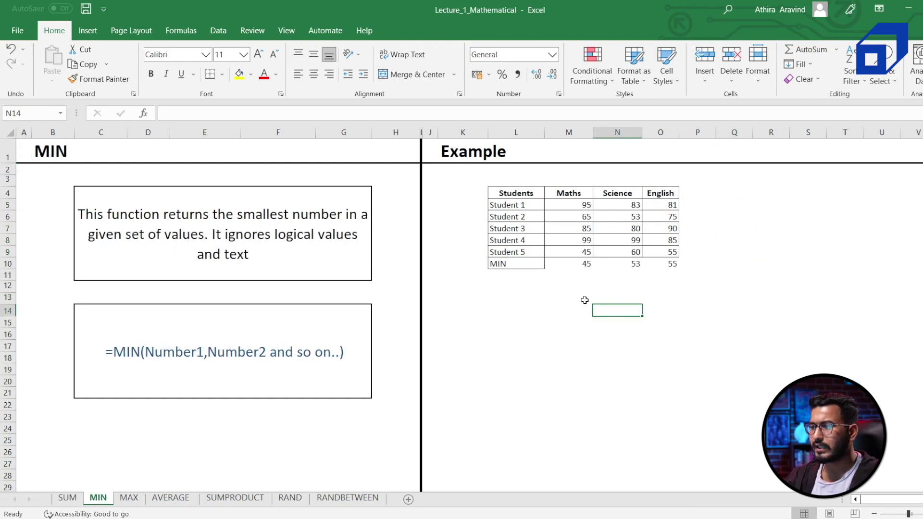
{"action": "left_click_drag", "start_coordinate": [577, 203], "coordinate": [575, 252]}
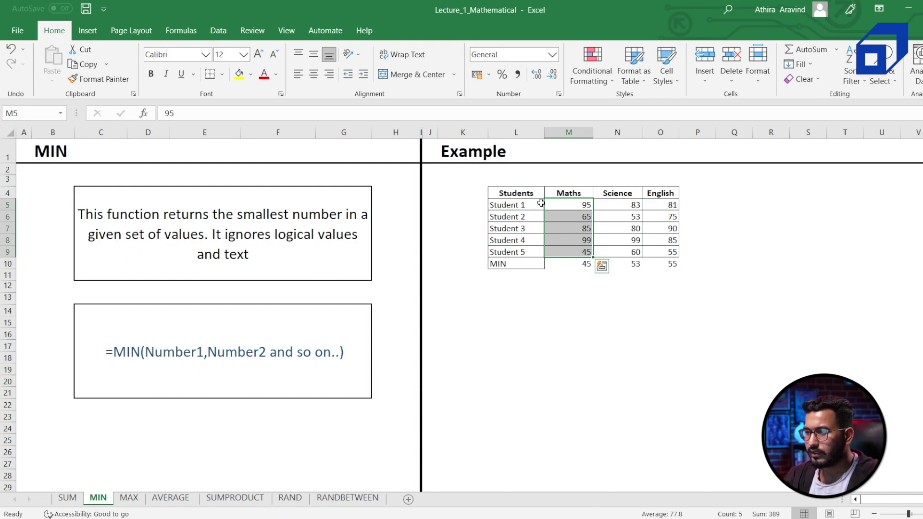
{"action": "left_click_drag", "start_coordinate": [525, 206], "coordinate": [519, 253]}
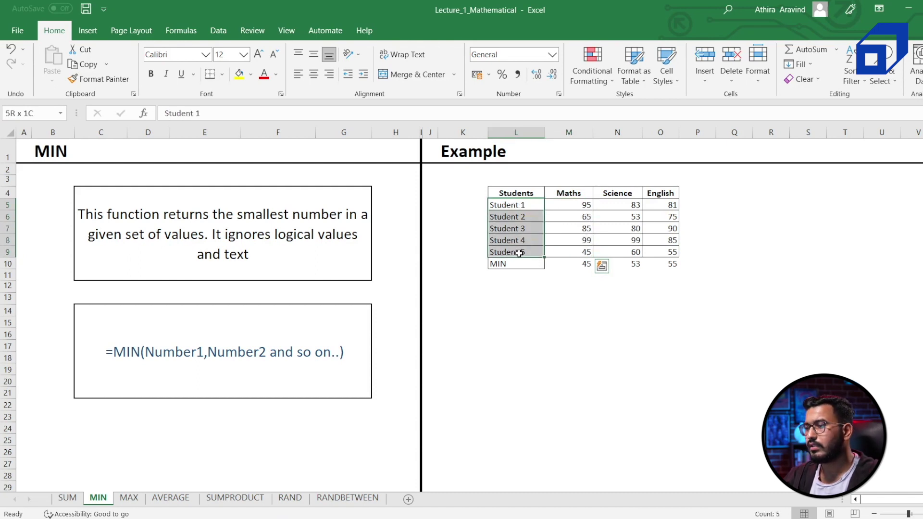
{"action": "left_click_drag", "start_coordinate": [575, 206], "coordinate": [573, 254]}
Enter =MIN(M5,M6,M7,M8,M9) in M12 to find the lowest Maths mark from individually referenced cells.
{"action": "left_click", "coordinate": [577, 284]}
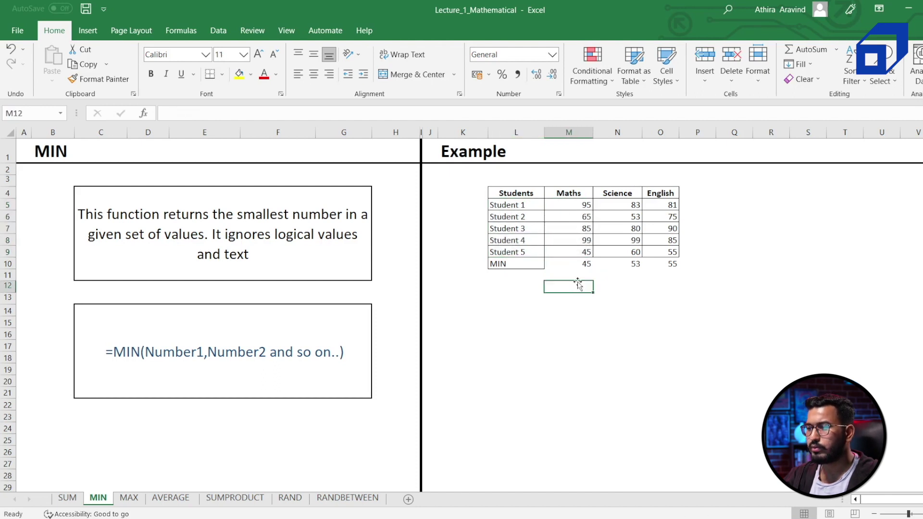
{"action": "type", "text": "="}
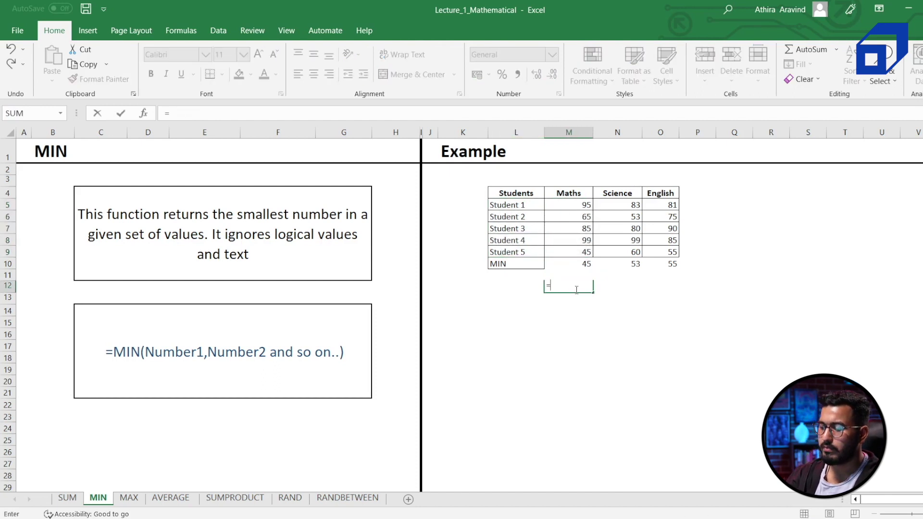
{"action": "type", "text": "min"}
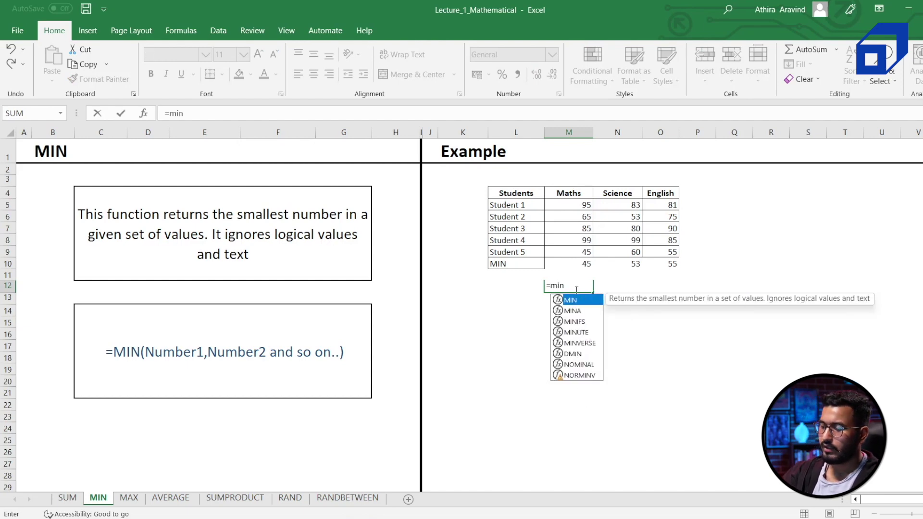
{"action": "type", "text": "("}
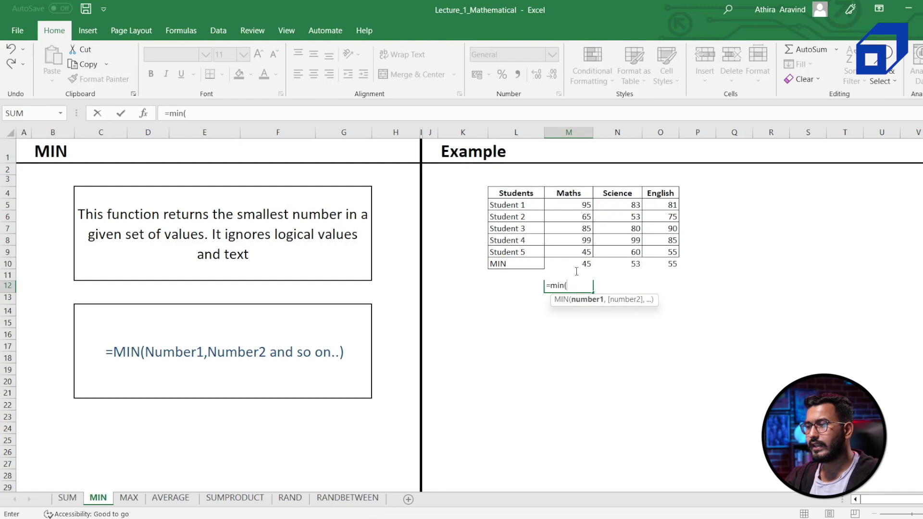
{"action": "left_click", "coordinate": [578, 205]}
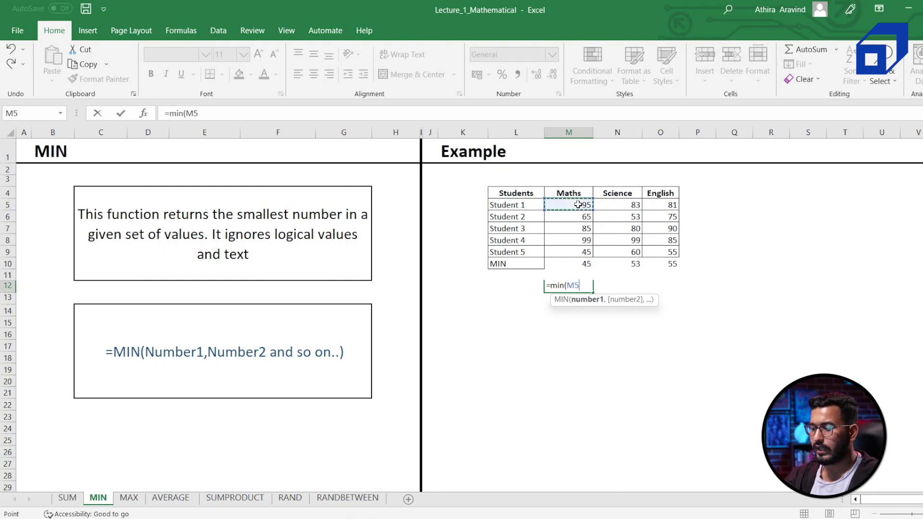
{"action": "type", "text": ","}
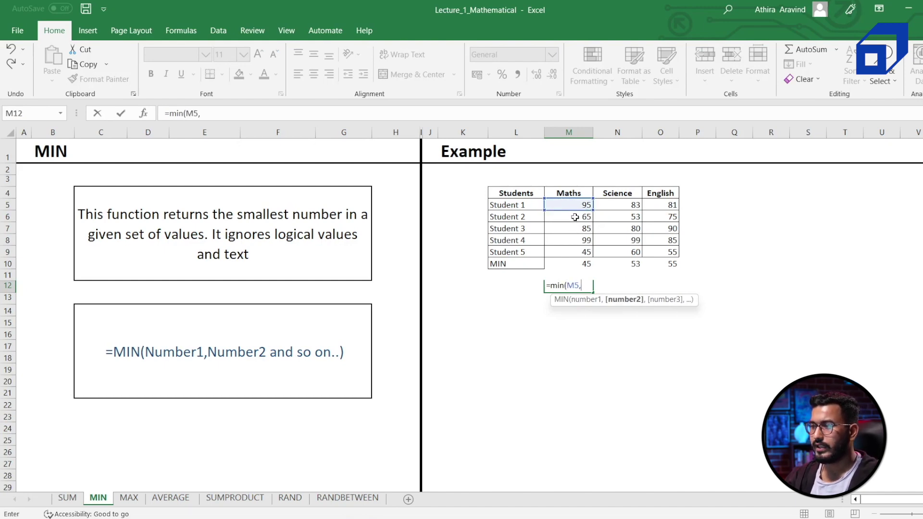
{"action": "left_click", "coordinate": [575, 218]}
{"action": "type", "text": ","}
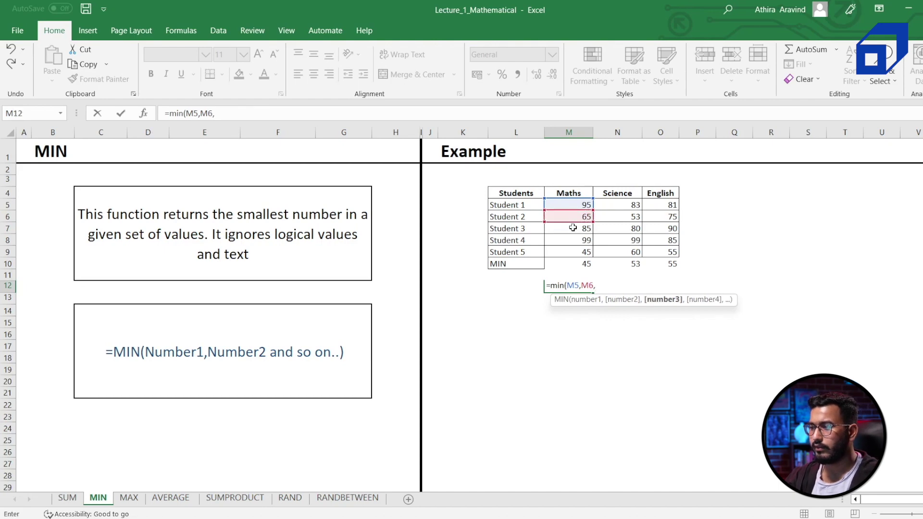
{"action": "left_click", "coordinate": [570, 237]}
{"action": "left_click", "coordinate": [580, 227]}
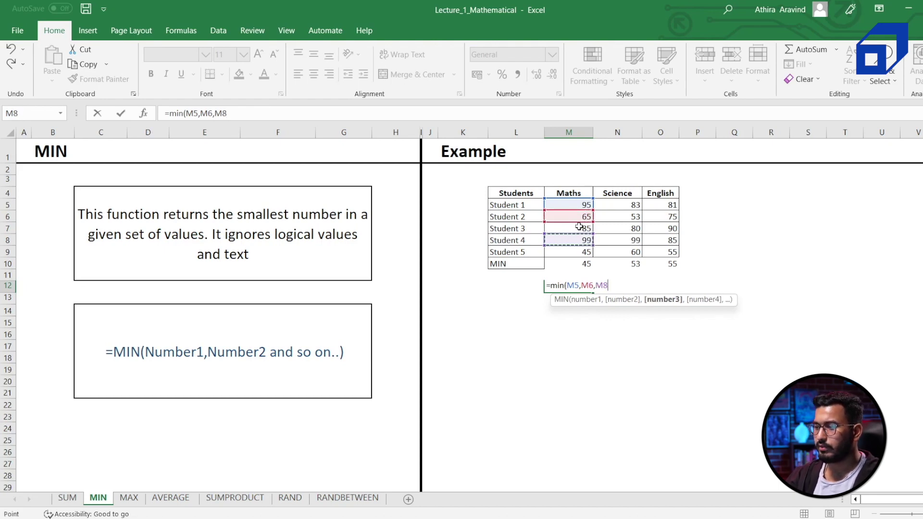
{"action": "type", "text": ","}
{"action": "left_click", "coordinate": [576, 240]}
{"action": "type", "text": ","}
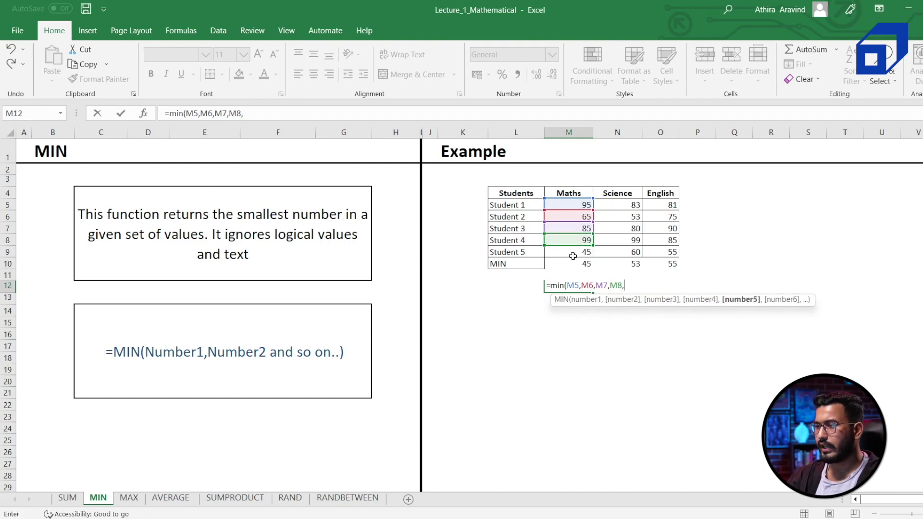
{"action": "left_click", "coordinate": [573, 255]}
{"action": "type", "text": ")"}
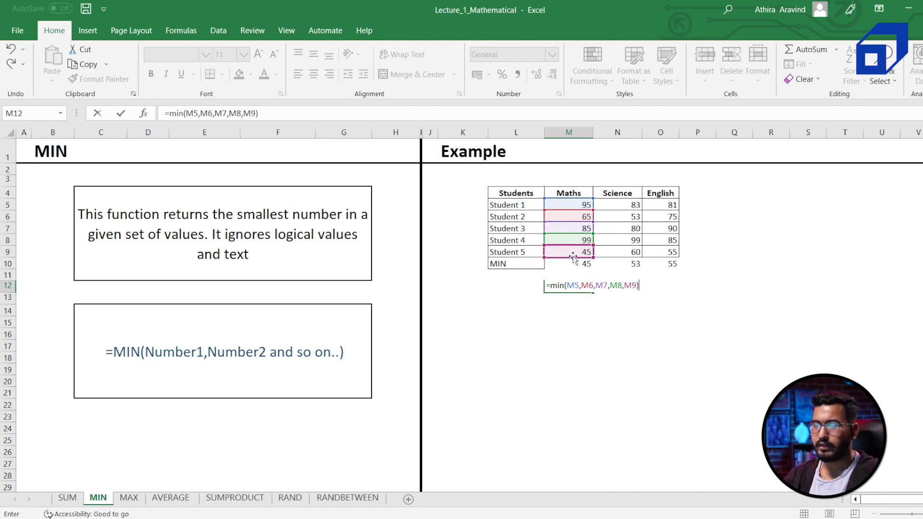
{"action": "key", "text": "Return"}
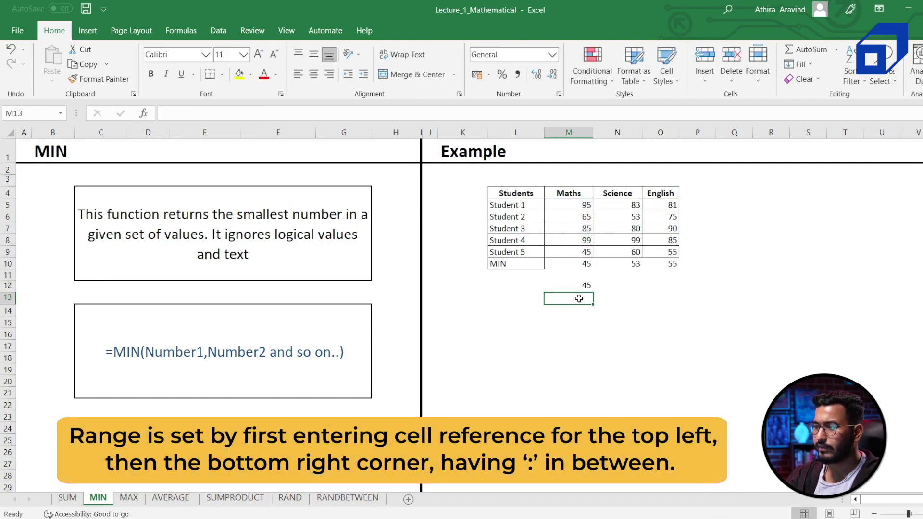
Enter =MIN(M5:M9) in M13 to find the lowest Maths mark from a single range reference.
{"action": "type", "text": "=min"}
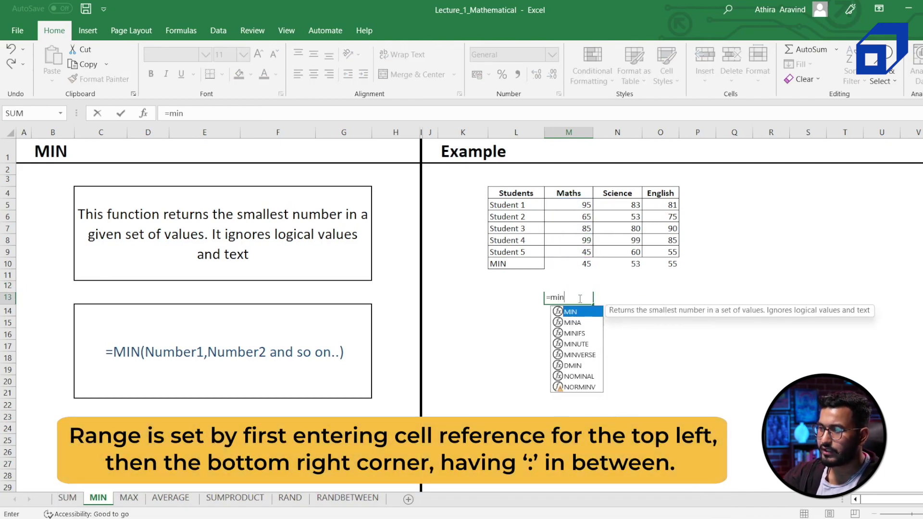
{"action": "type", "text": "("}
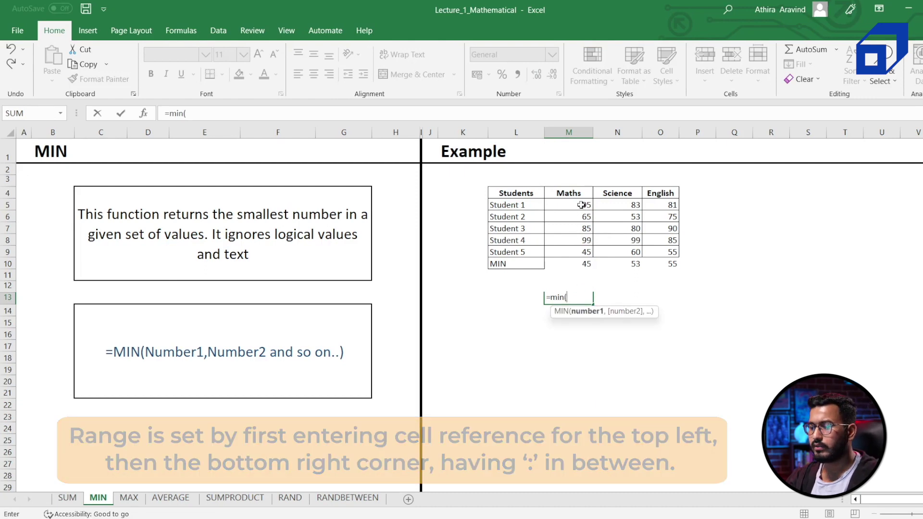
{"action": "left_click", "coordinate": [582, 205]}
{"action": "left_click_drag", "start_coordinate": [581, 209], "coordinate": [579, 251]}
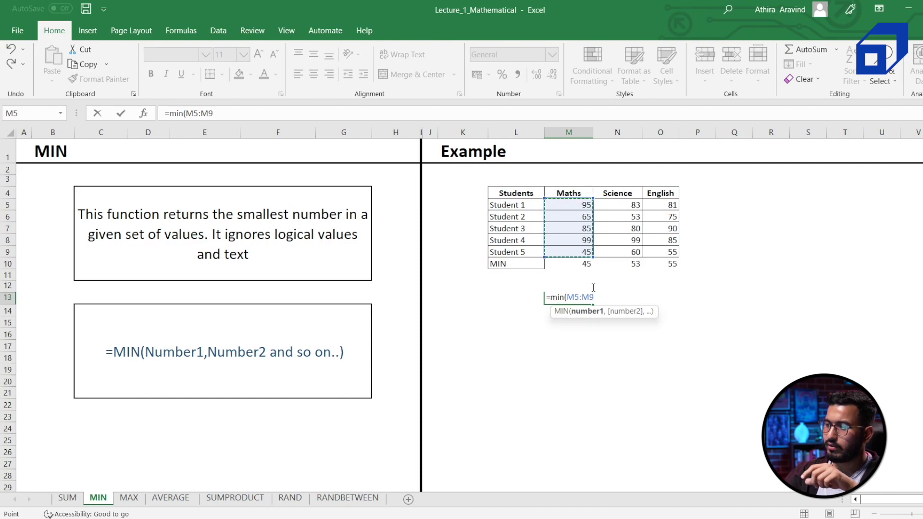
{"action": "type", "text": ")"}
{"action": "key", "text": "Return"}
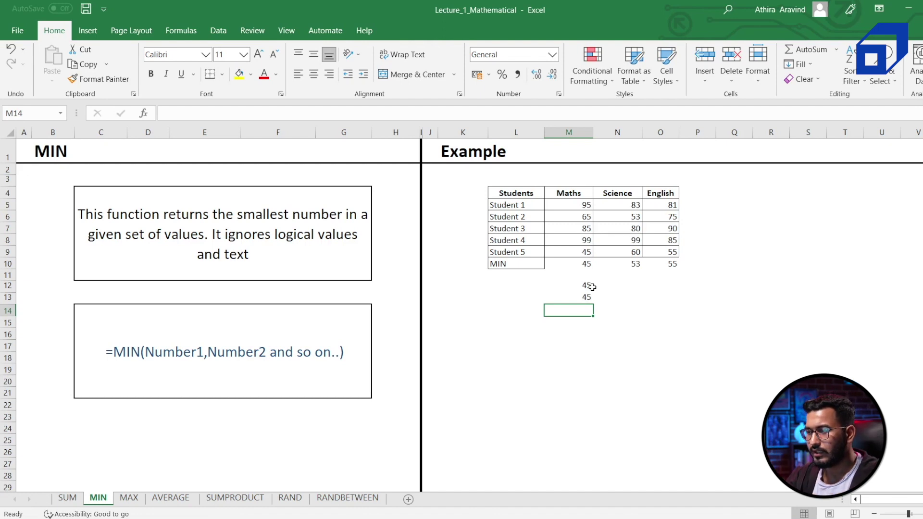
Copy the MIN formula from M13 across to O13 and check the ranges used for Science and English.
{"action": "left_click", "coordinate": [574, 297]}
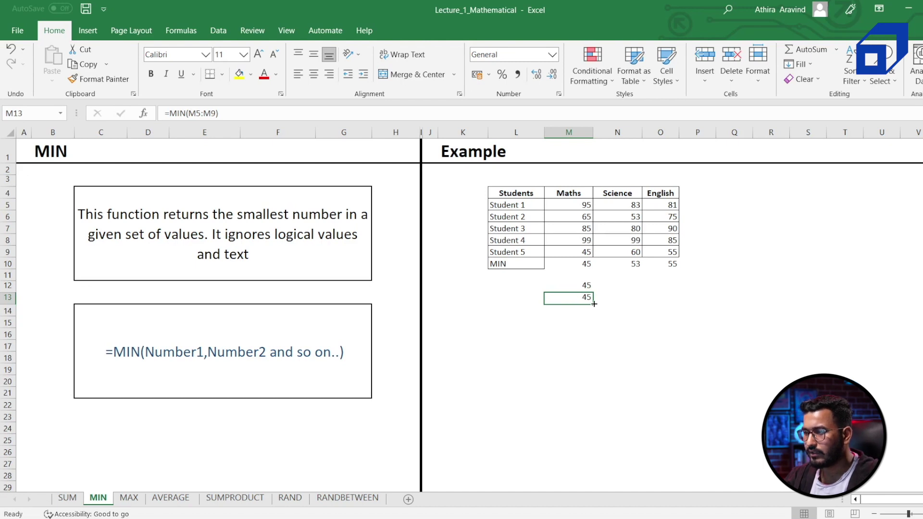
{"action": "left_click_drag", "start_coordinate": [594, 304], "coordinate": [672, 299]}
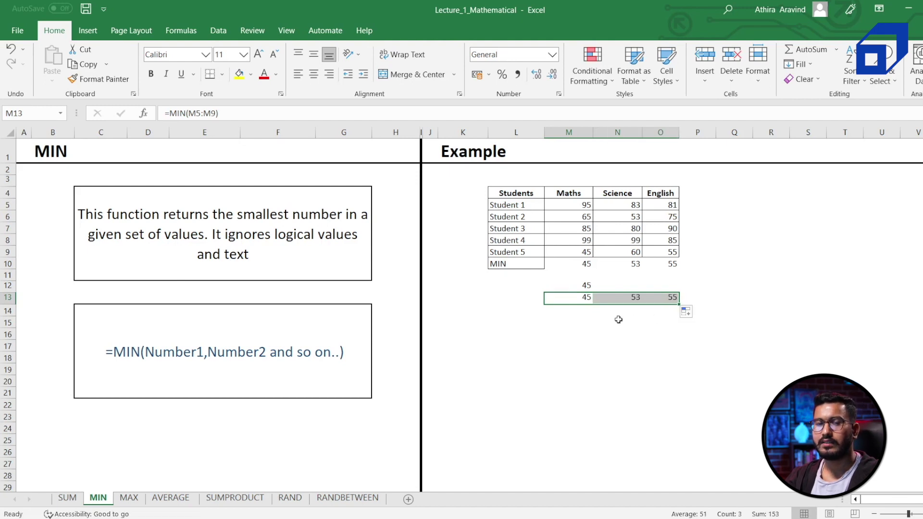
{"action": "left_click", "coordinate": [622, 298]}
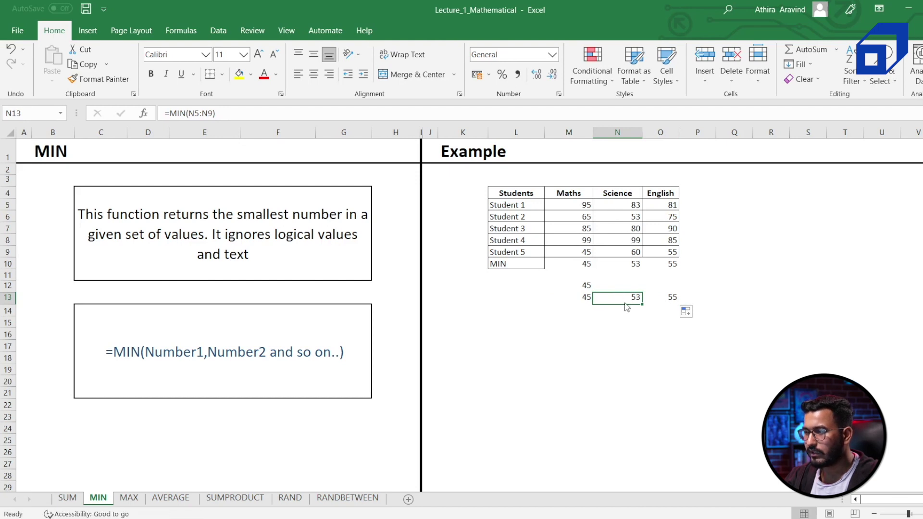
{"action": "double_click", "coordinate": [625, 302]}
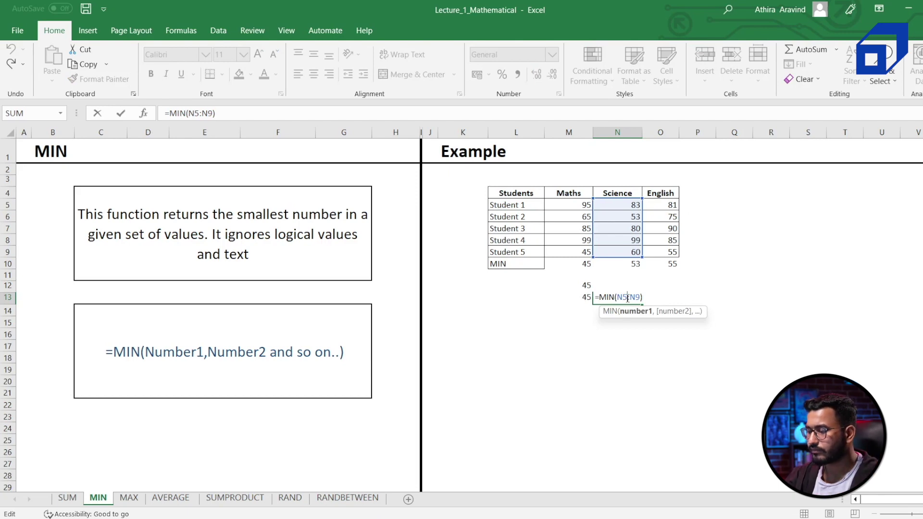
{"action": "key", "text": "Return"}
{"action": "double_click", "coordinate": [671, 297]}
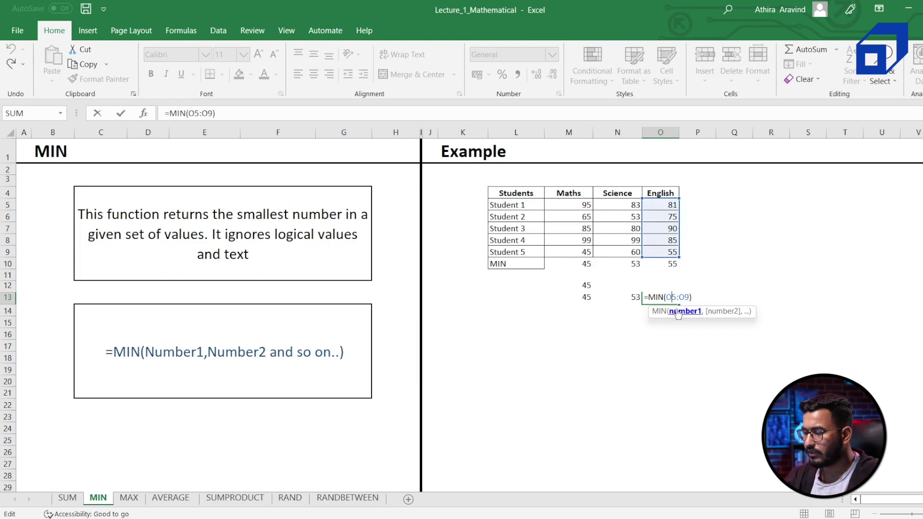
{"action": "key", "text": "Return"}
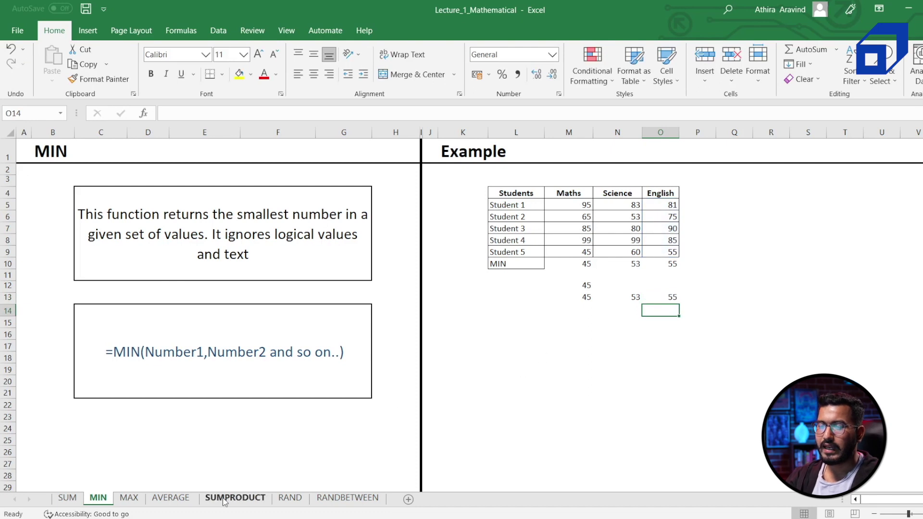
On the MAX sheet, enter =MAX(M5:M9) in M11 to find the highest Maths mark.
{"action": "left_click", "coordinate": [129, 499]}
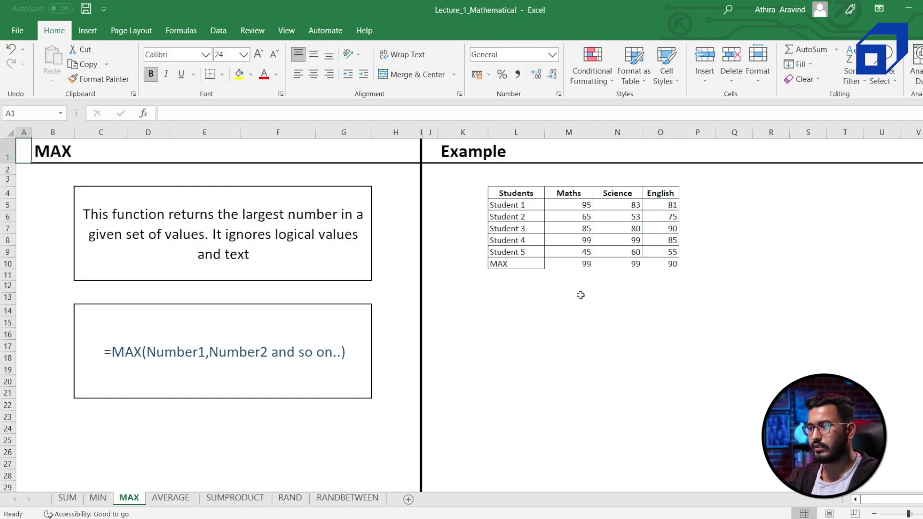
{"action": "left_click", "coordinate": [579, 281]}
{"action": "type", "text": "=max("}
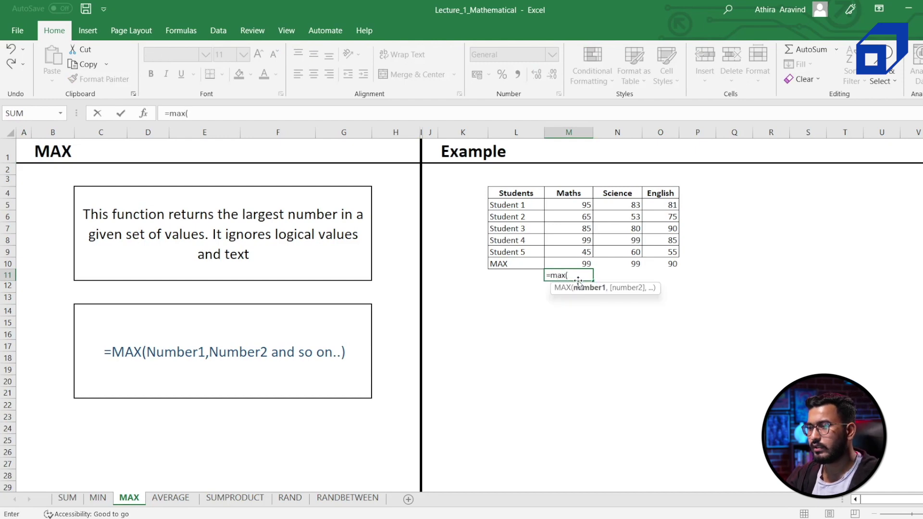
{"action": "left_click_drag", "start_coordinate": [577, 204], "coordinate": [570, 251]}
{"action": "type", "text": ")"}
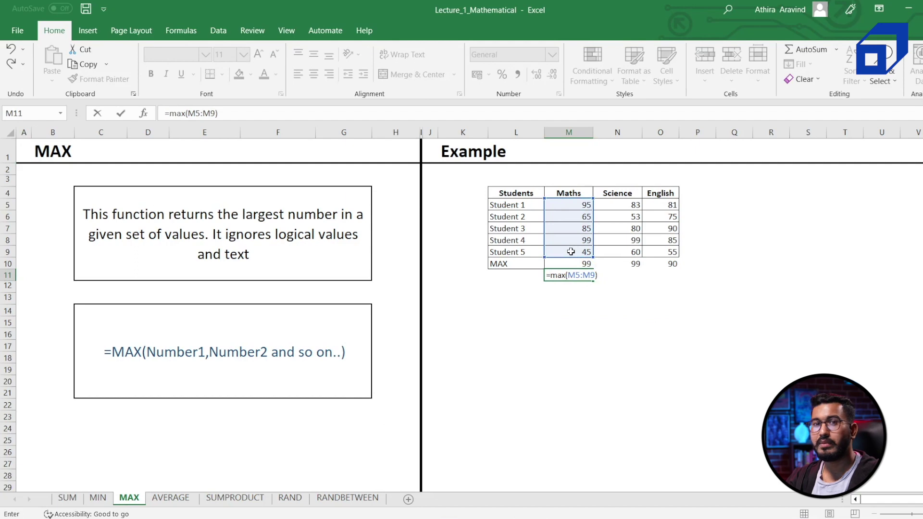
{"action": "key", "text": "Return"}
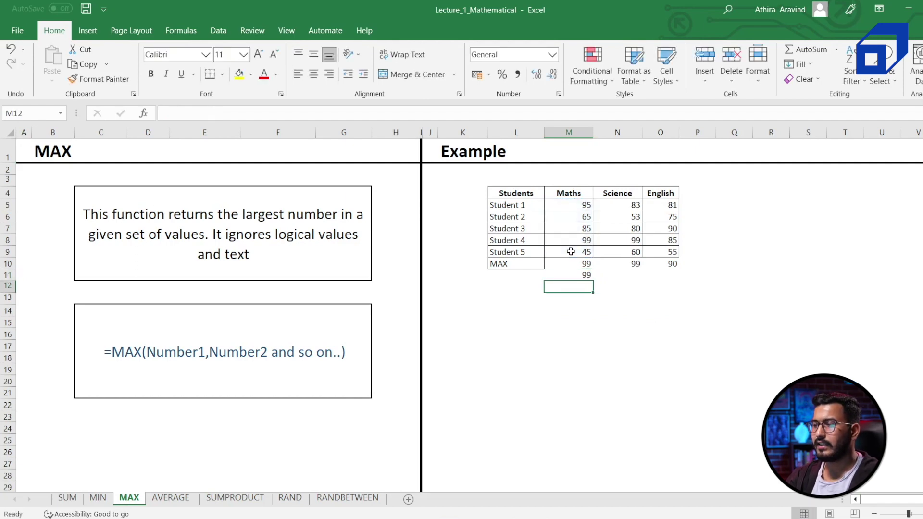
Copy the MAX formula from M11 across to O11 for Science and English.
{"action": "left_click", "coordinate": [572, 277]}
{"action": "left_click_drag", "start_coordinate": [593, 281], "coordinate": [675, 284]}
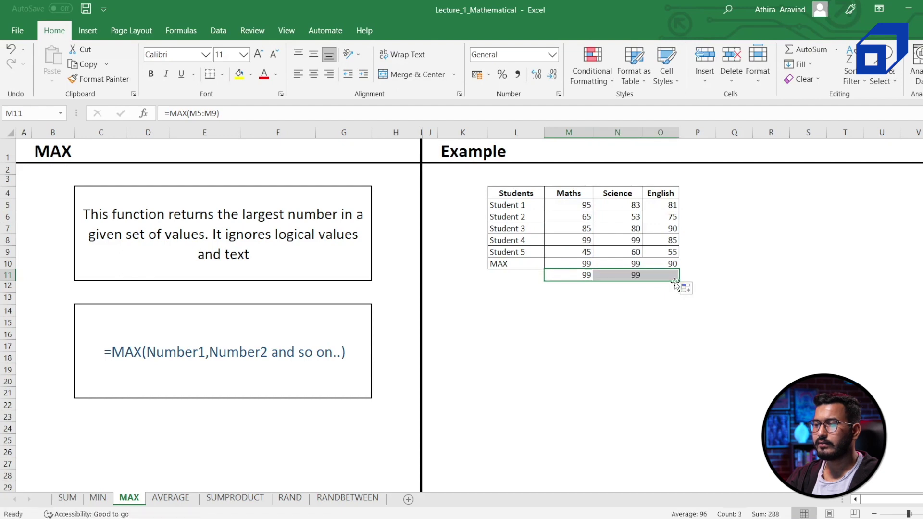
{"action": "left_click", "coordinate": [576, 323]}
Open the AVERAGE sheet and examine the example table with its rank formula for Student 2.
{"action": "left_click", "coordinate": [176, 500]}
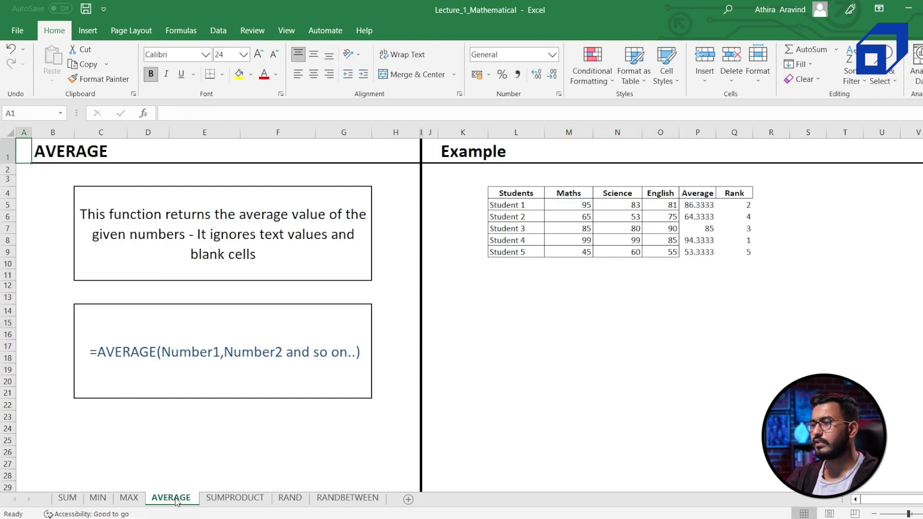
{"action": "left_click", "coordinate": [659, 313]}
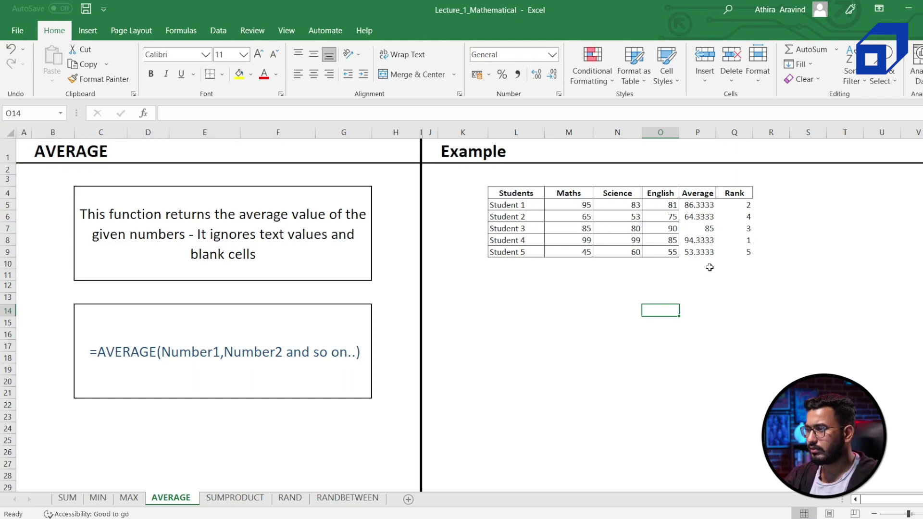
{"action": "left_click", "coordinate": [744, 213]}
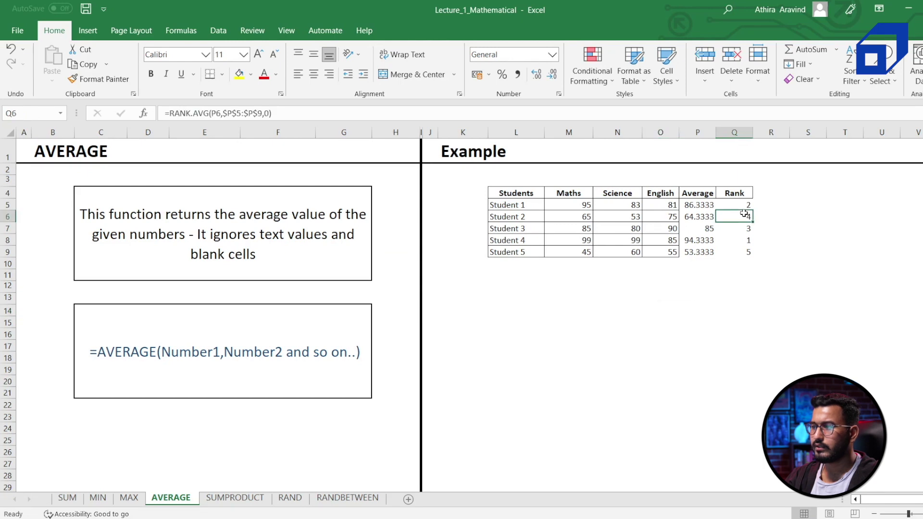
Enter =AVERAGE(M5:O5) in R5 for Student 1's average mark and copy the formula down to R9.
{"action": "left_click", "coordinate": [780, 205]}
{"action": "type", "text": "="}
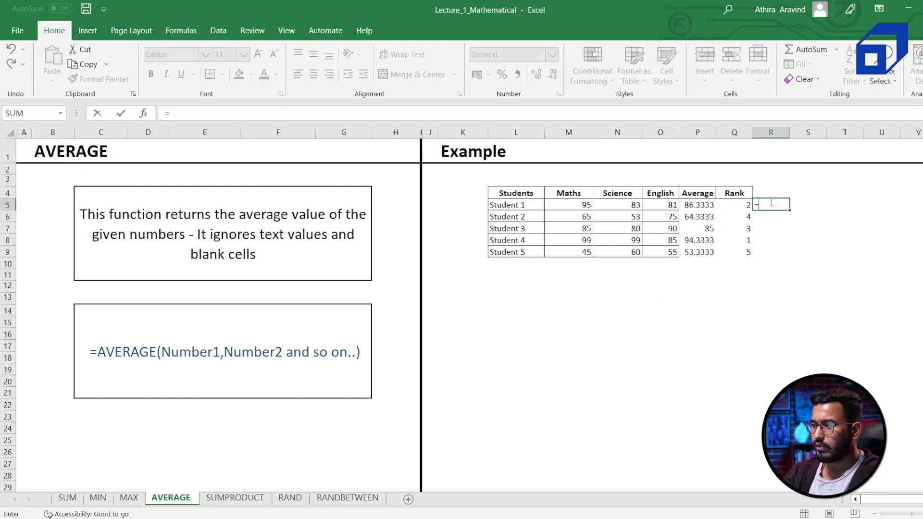
{"action": "type", "text": "ave"}
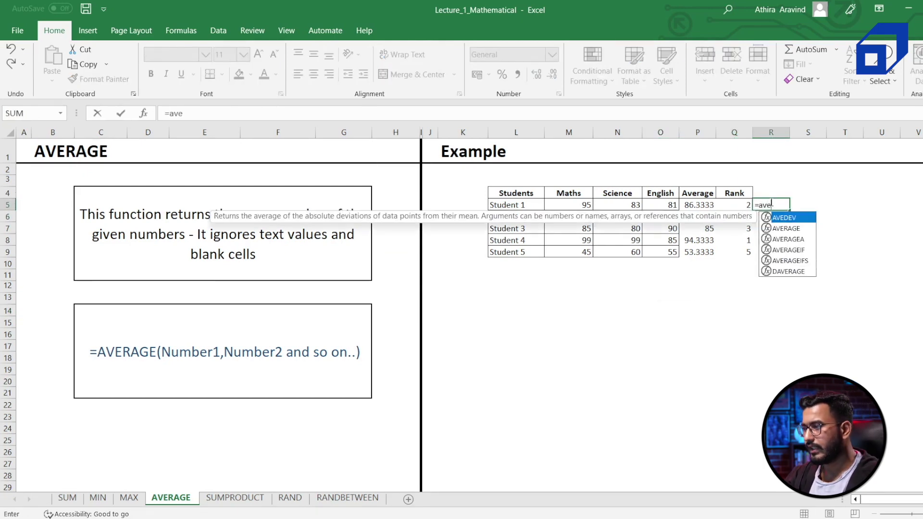
{"action": "left_click", "coordinate": [782, 229]}
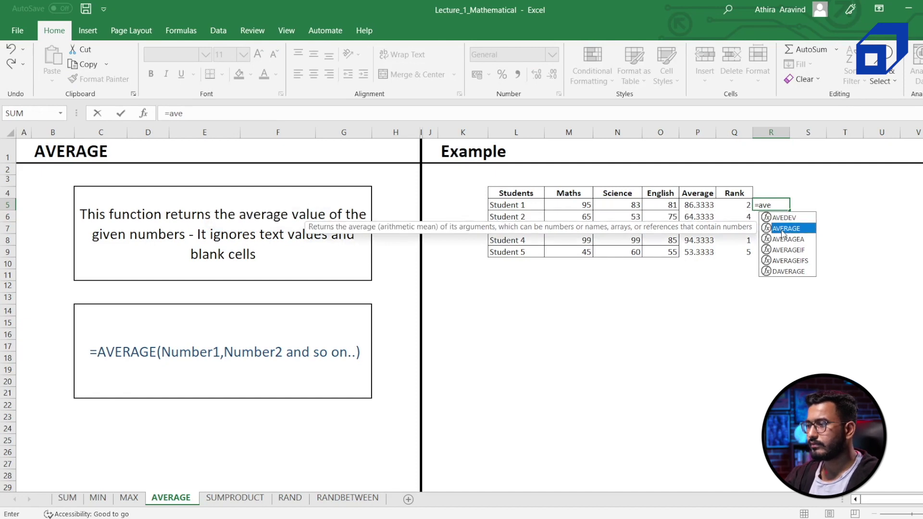
{"action": "double_click", "coordinate": [782, 234]}
{"action": "left_click", "coordinate": [782, 234]}
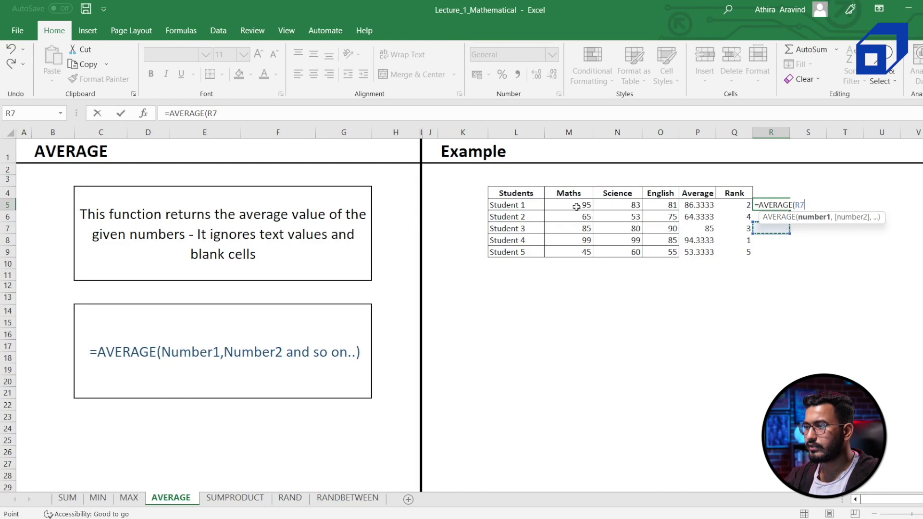
{"action": "left_click_drag", "start_coordinate": [575, 206], "coordinate": [656, 212]}
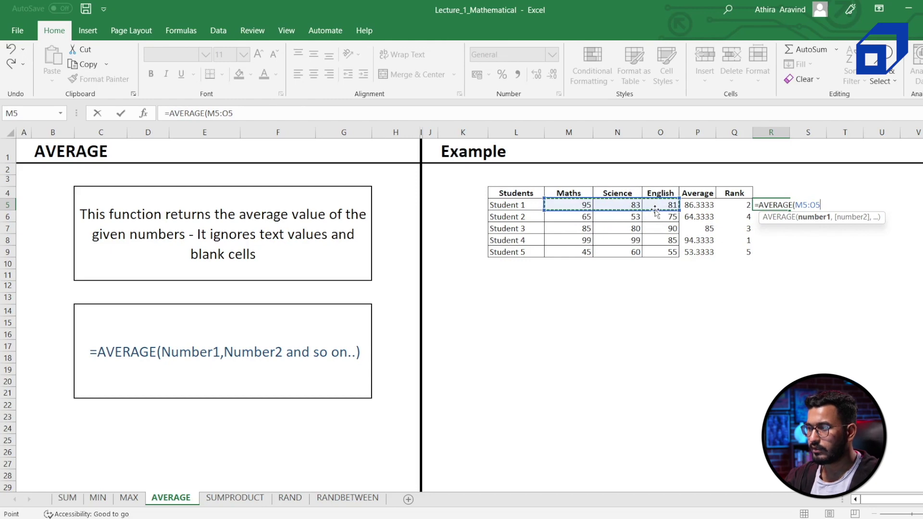
{"action": "type", "text": ")"}
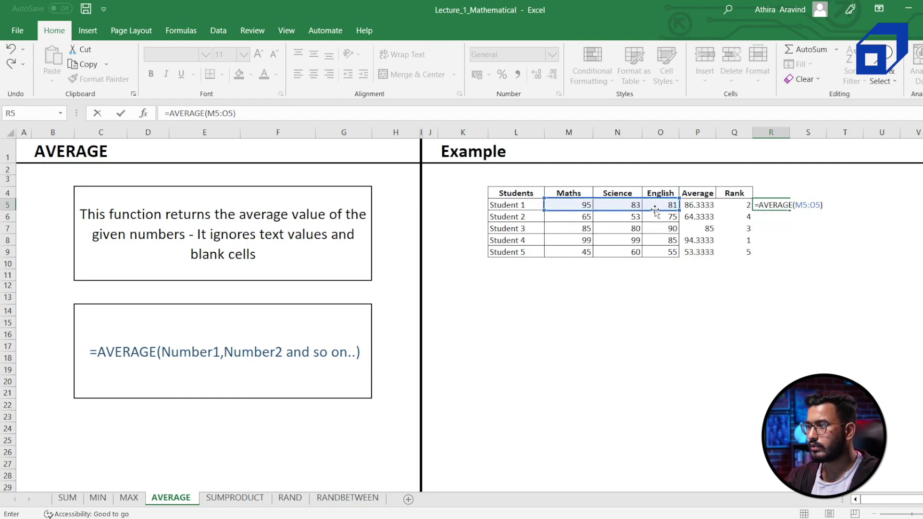
{"action": "key", "text": "Return"}
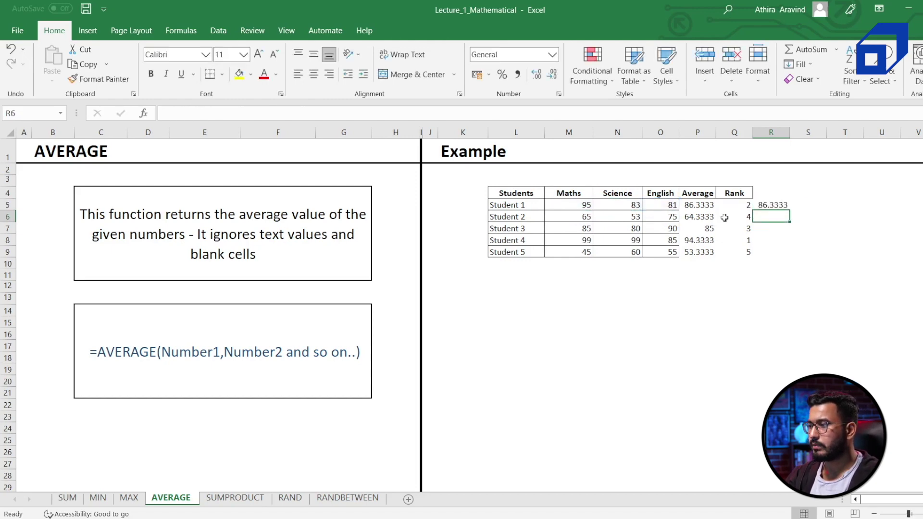
{"action": "left_click", "coordinate": [770, 205]}
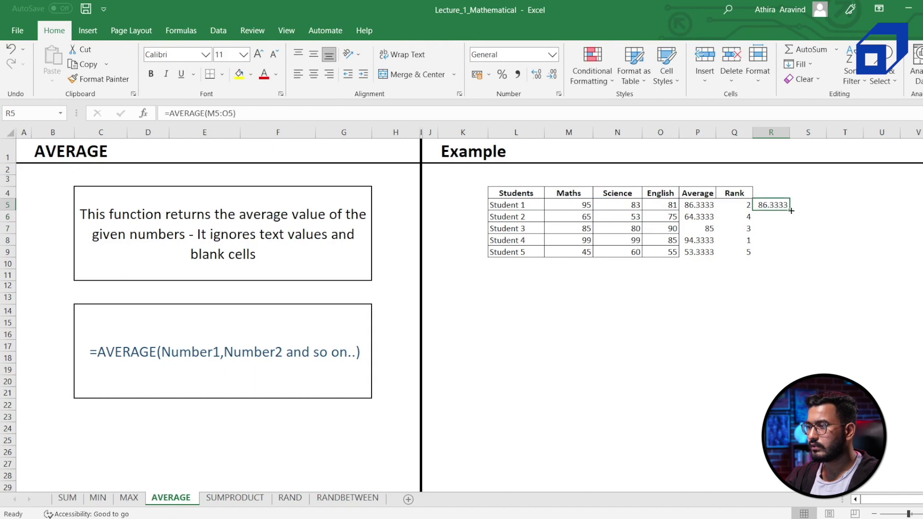
{"action": "left_click_drag", "start_coordinate": [790, 210], "coordinate": [785, 260]}
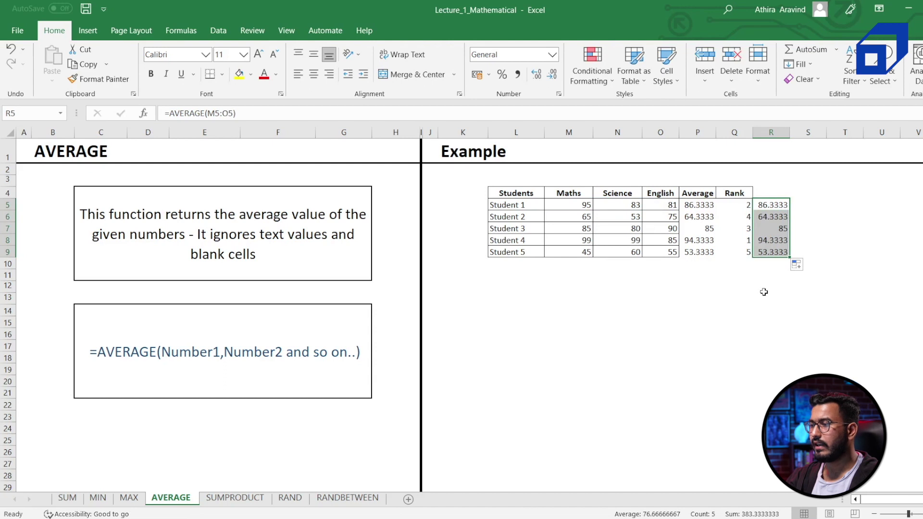
Enter =SUM(M5:O5) in S5 to total Student 1's three subject marks.
{"action": "left_click", "coordinate": [810, 205]}
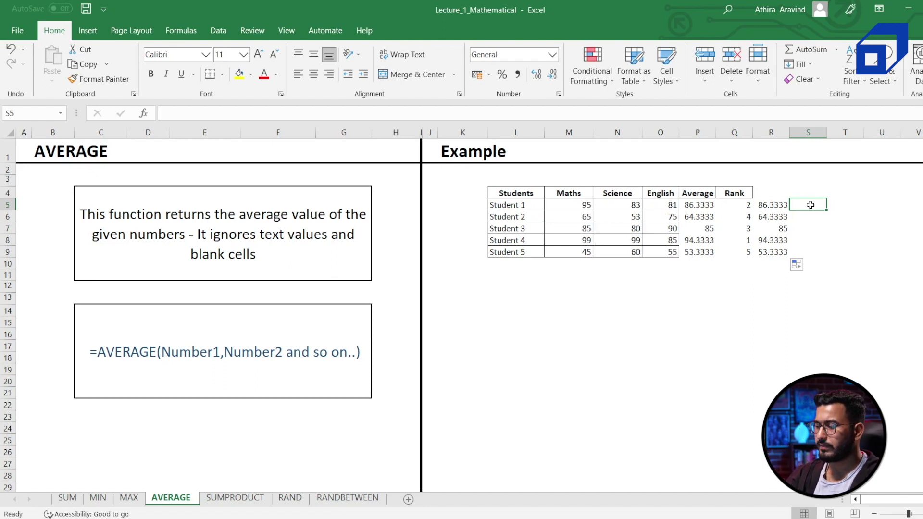
{"action": "type", "text": "=su"}
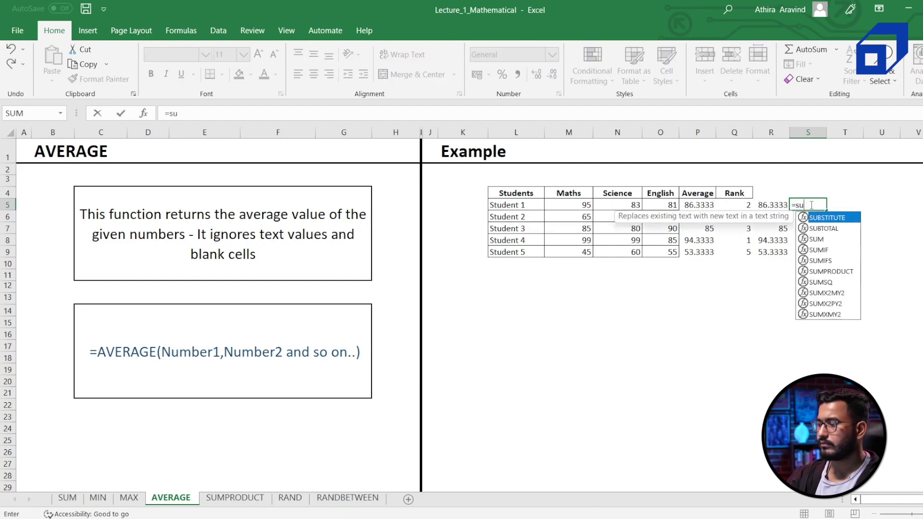
{"action": "type", "text": "m("}
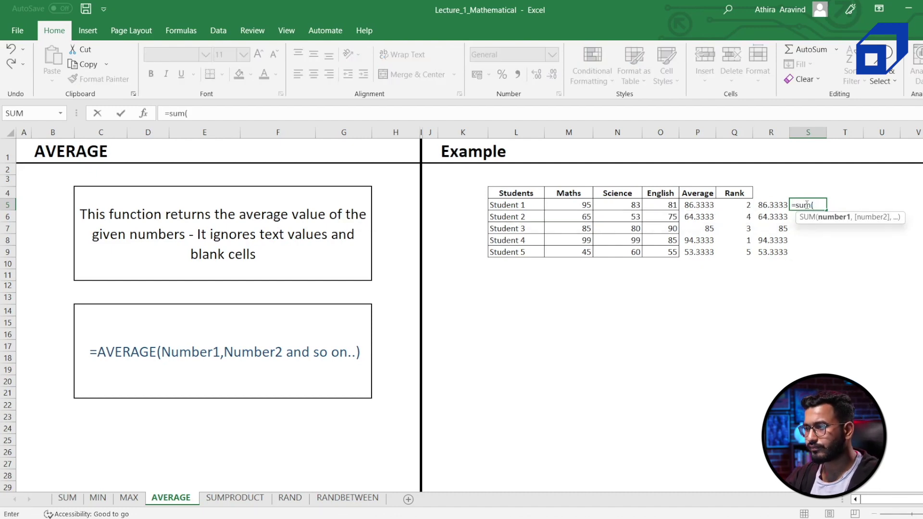
{"action": "left_click_drag", "start_coordinate": [568, 207], "coordinate": [662, 206]}
{"action": "type", "text": ")"}
{"action": "key", "text": "Return"}
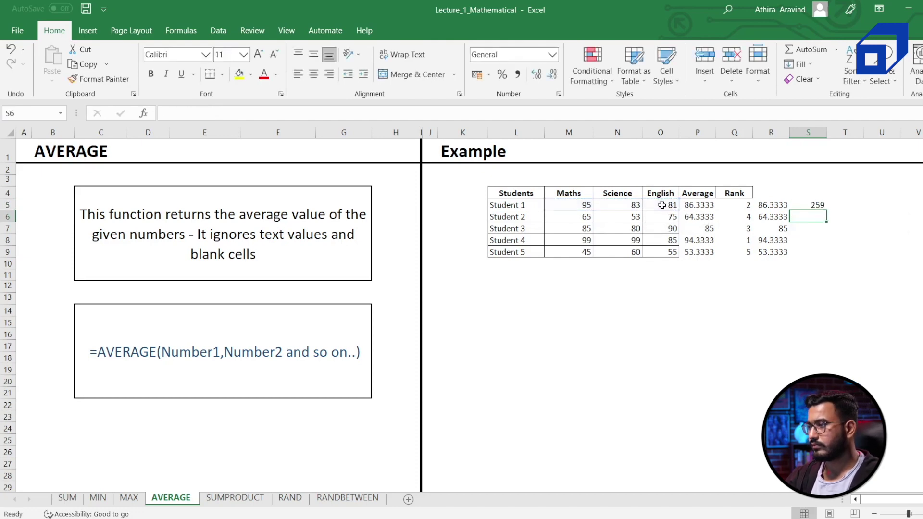
Copy the SUM formula from S5 down to S9 for the remaining students.
{"action": "left_click_drag", "start_coordinate": [807, 215], "coordinate": [814, 206]}
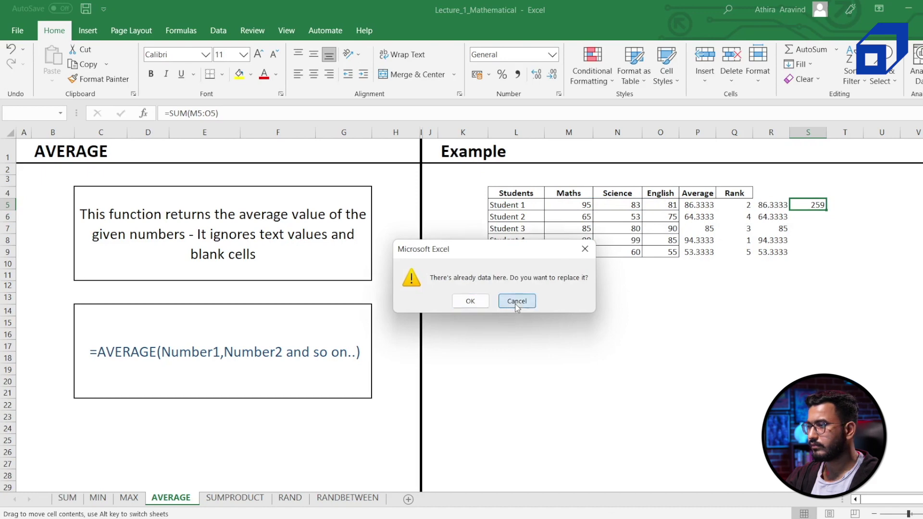
{"action": "left_click", "coordinate": [517, 301]}
{"action": "left_click", "coordinate": [811, 204]}
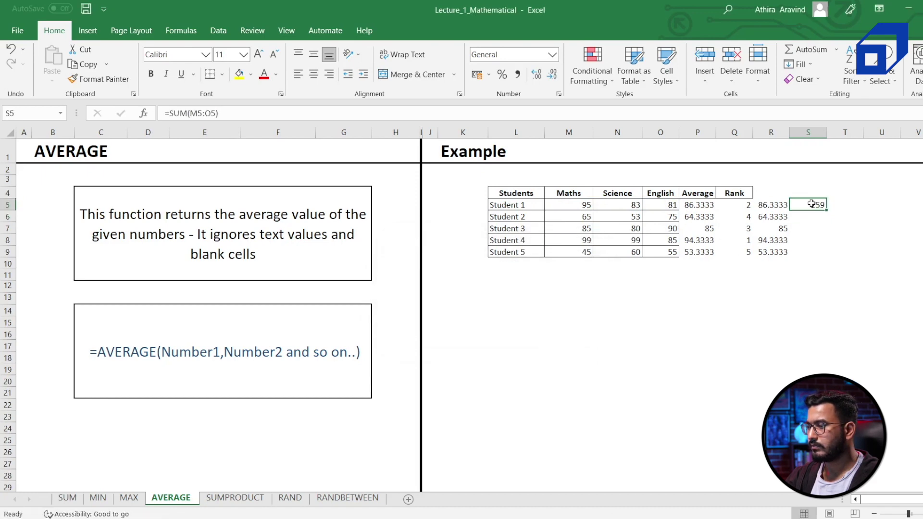
{"action": "left_click_drag", "start_coordinate": [827, 210], "coordinate": [826, 259]}
Enter the subject count 3 in each cell from T5 to T9, beside the students' totals.
{"action": "left_click", "coordinate": [838, 203]}
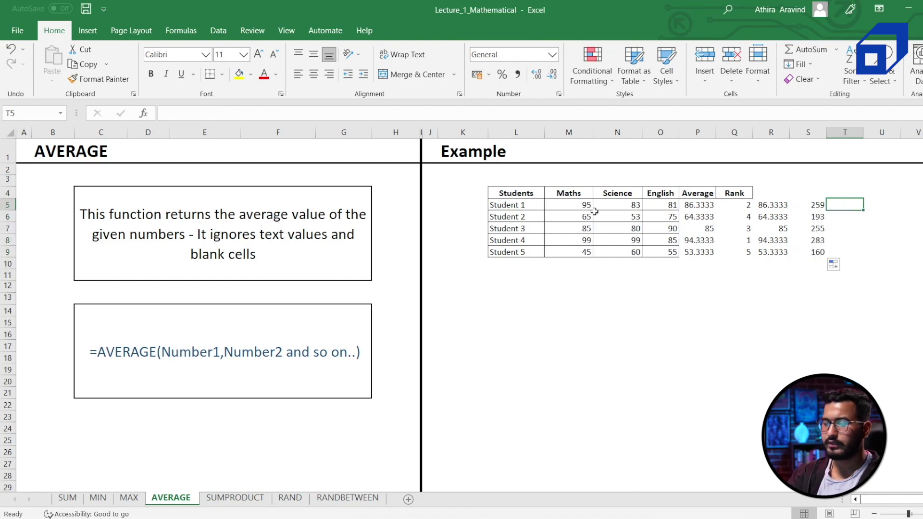
{"action": "type", "text": "3"}
{"action": "key", "text": "Return"}
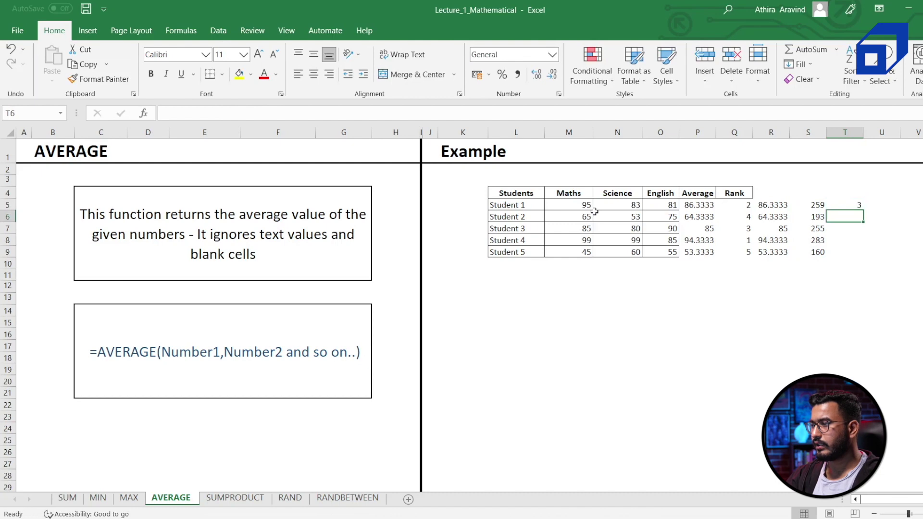
{"action": "key", "text": "Page_Down"}
{"action": "scroll", "coordinate": [595, 212], "scroll_direction": "down", "scroll_amount": 3}
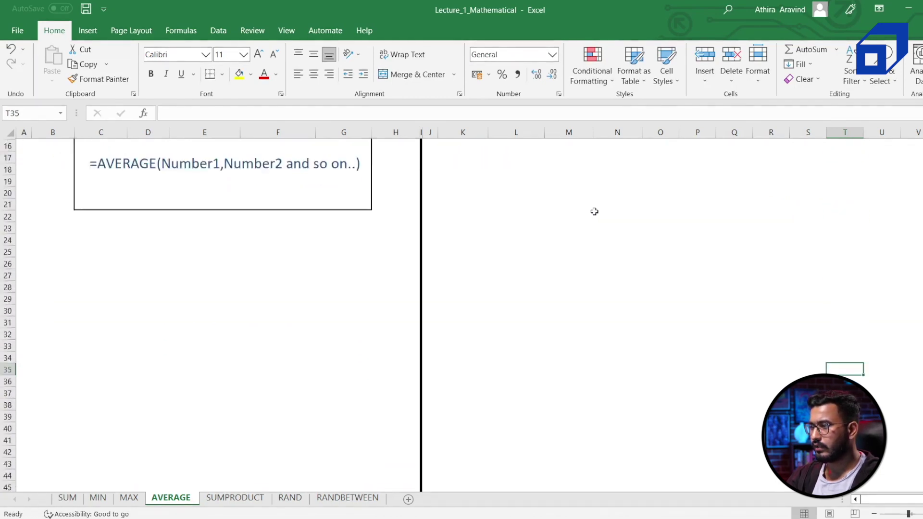
{"action": "scroll", "coordinate": [595, 212], "scroll_direction": "up", "scroll_amount": 12}
{"action": "double_click", "coordinate": [856, 206]}
{"action": "type", "text": "3"}
{"action": "key", "text": "Return"}
{"action": "type", "text": "3"}
{"action": "key", "text": "Return"}
{"action": "type", "text": "3"}
{"action": "key", "text": "Return"}
{"action": "type", "text": "3"}
{"action": "key", "text": "Return"}
{"action": "type", "text": "3"}
{"action": "key", "text": "Return"}
Enter =S5/T5 in U5 to calculate Student 1's average manually and copy the formula down to U9.
{"action": "left_click", "coordinate": [885, 205]}
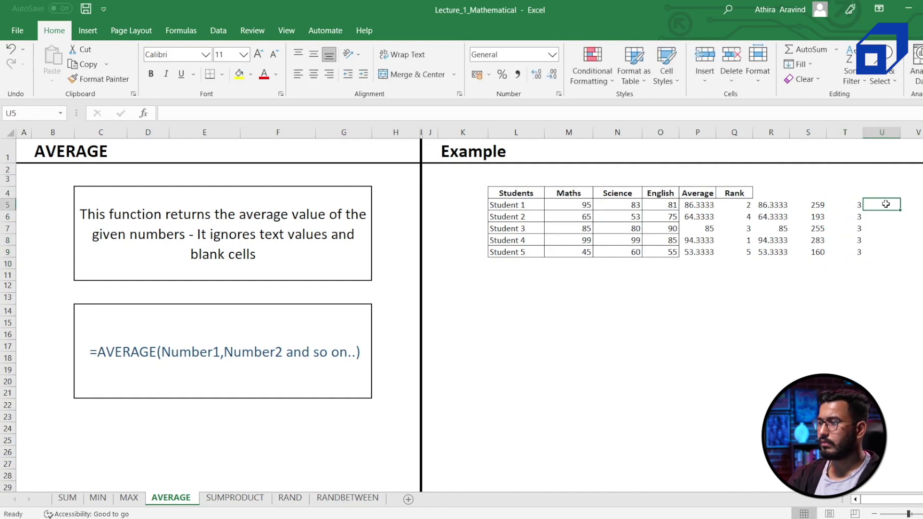
{"action": "type", "text": "="}
{"action": "left_click", "coordinate": [813, 204]}
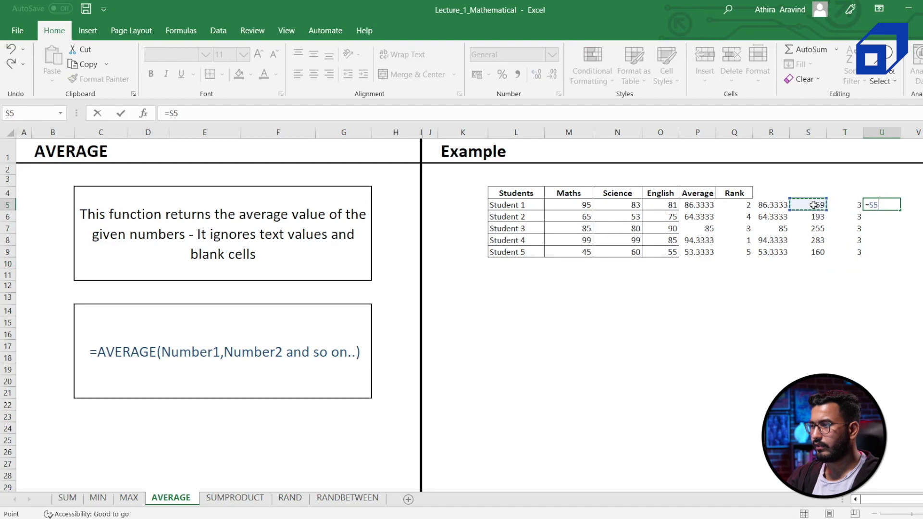
{"action": "type", "text": "/"}
{"action": "left_click", "coordinate": [845, 206]}
{"action": "key", "text": "Return"}
{"action": "left_click_drag", "start_coordinate": [879, 206], "coordinate": [895, 258]}
{"action": "left_click", "coordinate": [802, 300]}
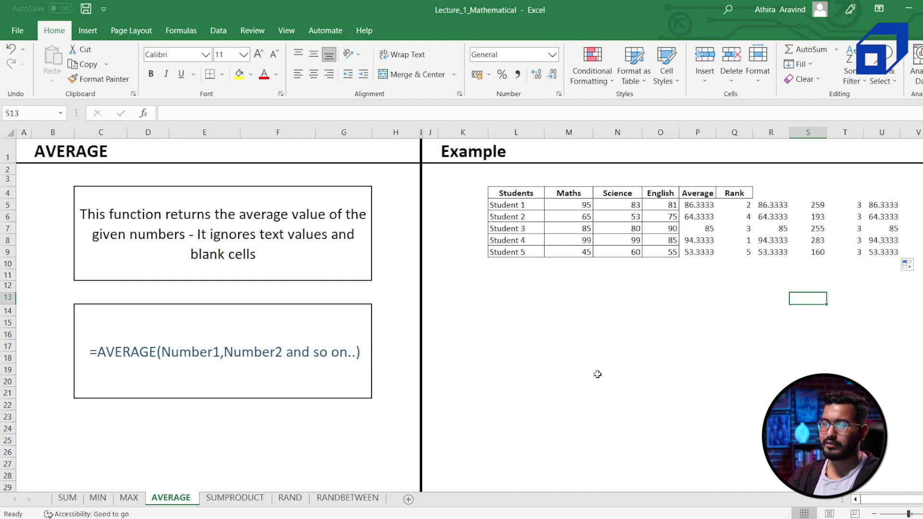
Open the SUMPRODUCT sheet and examine Student 1's marks against the subject weights in row 11 and the existing formula in P5.
{"action": "left_click", "coordinate": [236, 500]}
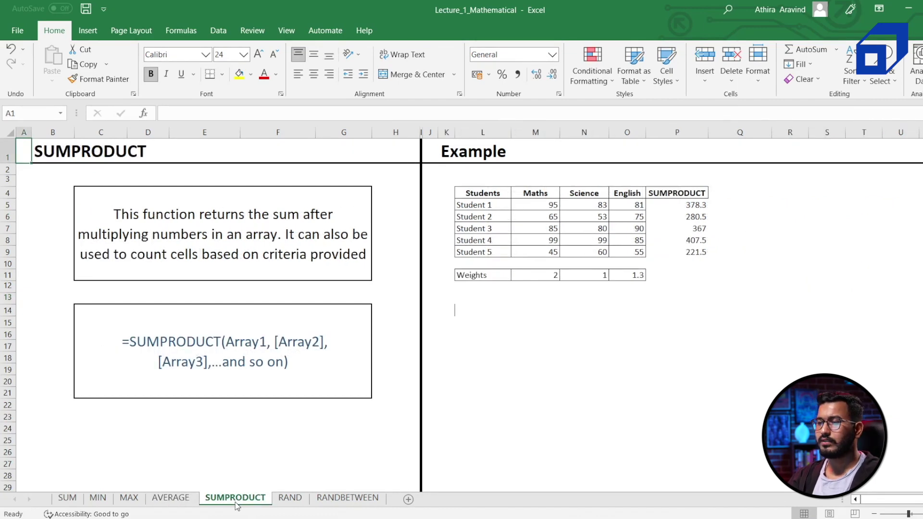
{"action": "left_click", "coordinate": [613, 330]}
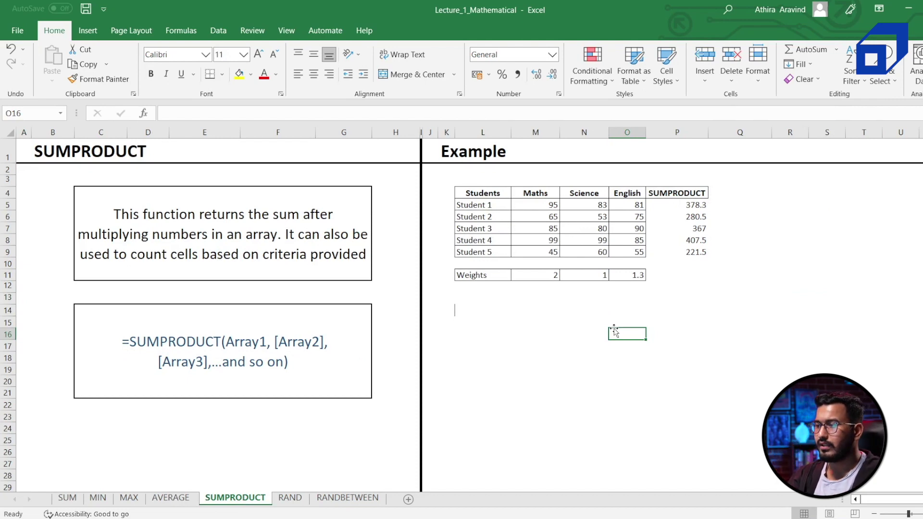
{"action": "left_click", "coordinate": [544, 206]}
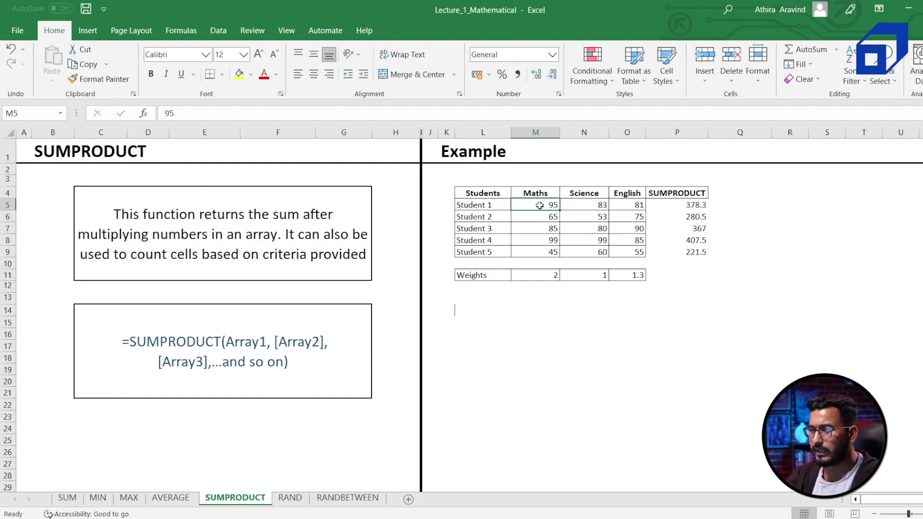
{"action": "left_click", "coordinate": [548, 280]}
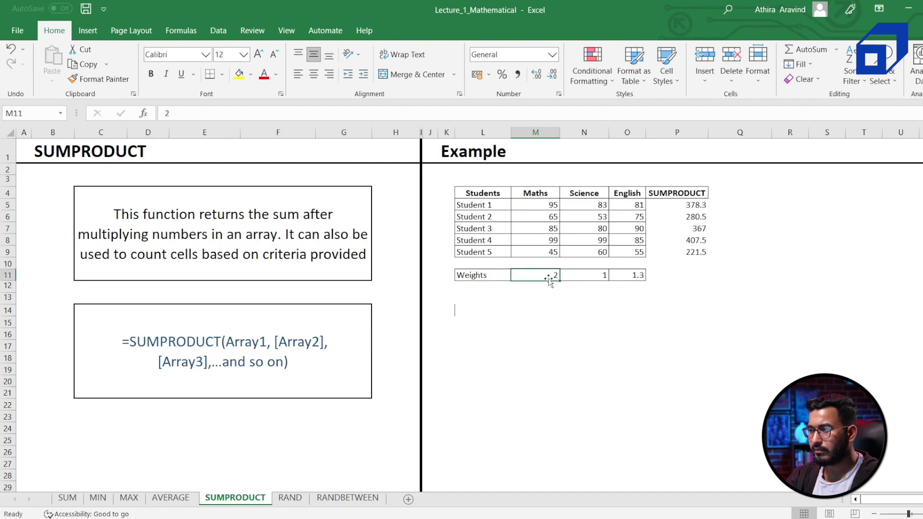
{"action": "left_click", "coordinate": [598, 204]}
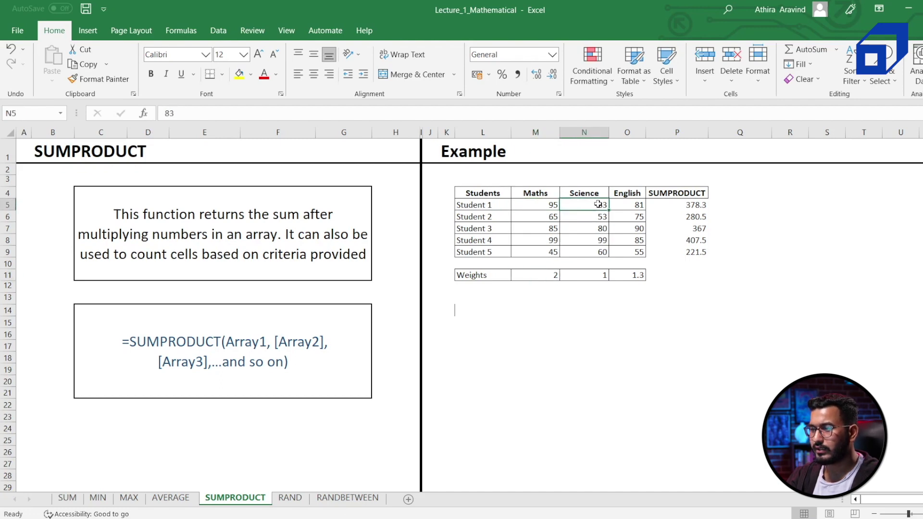
{"action": "left_click", "coordinate": [597, 278]}
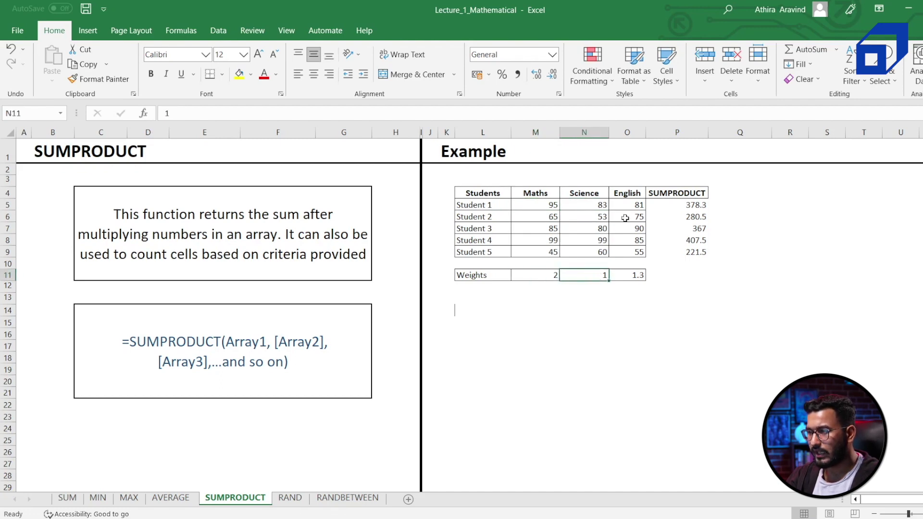
{"action": "left_click", "coordinate": [632, 205]}
{"action": "left_click", "coordinate": [635, 275]}
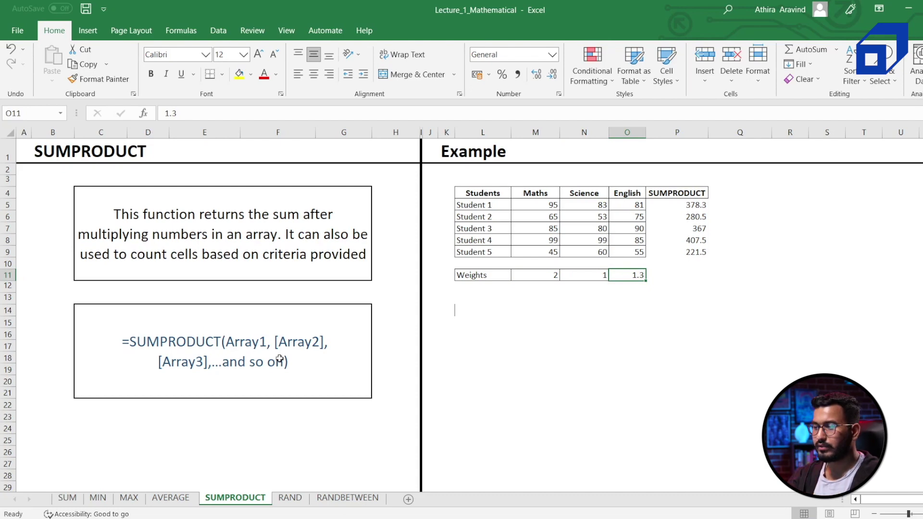
{"action": "left_click", "coordinate": [683, 207]}
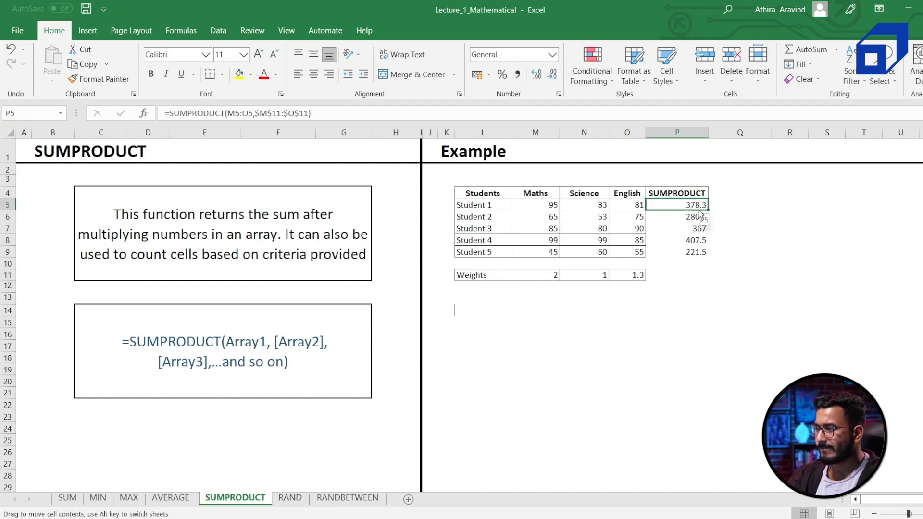
Enter =SUMPRODUCT(M5:O5,M11:O11) in Q5 to calculate Student 1's weighted total.
{"action": "left_click", "coordinate": [726, 204]}
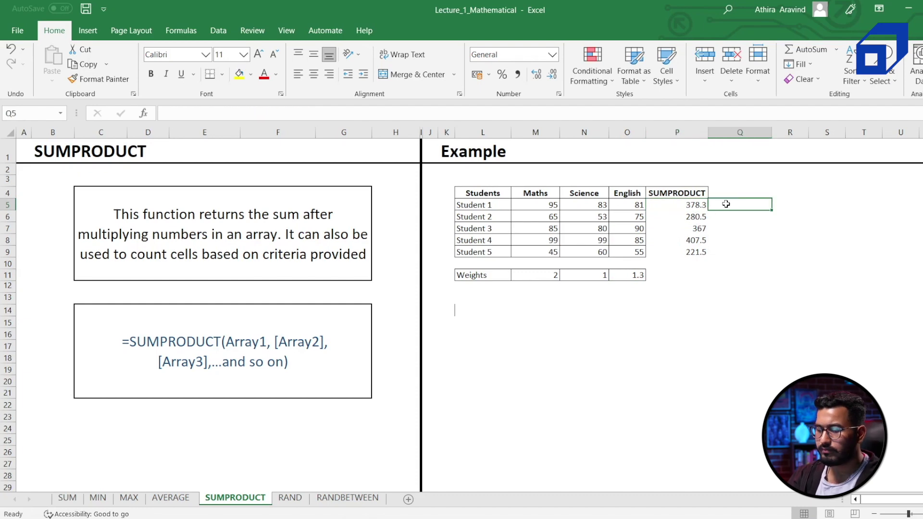
{"action": "type", "text": "=sum"}
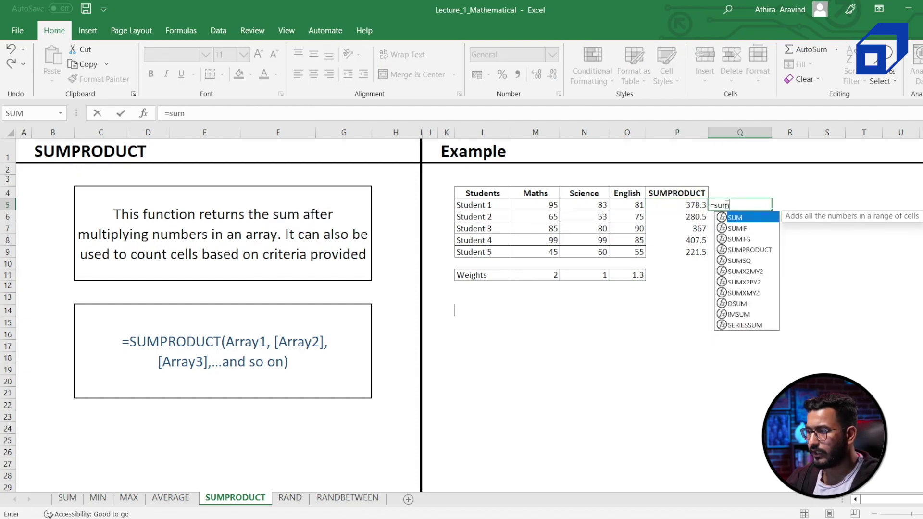
{"action": "double_click", "coordinate": [748, 250]}
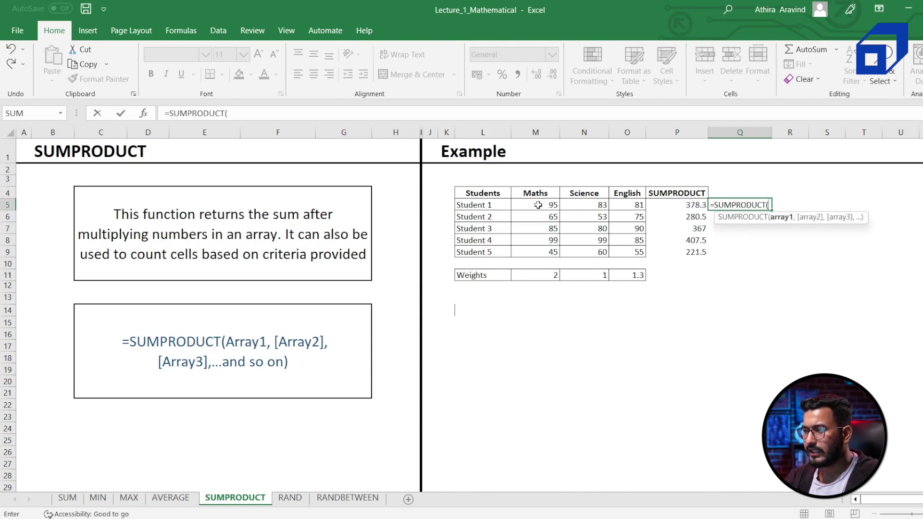
{"action": "left_click_drag", "start_coordinate": [539, 205], "coordinate": [617, 206]}
{"action": "type", "text": ","}
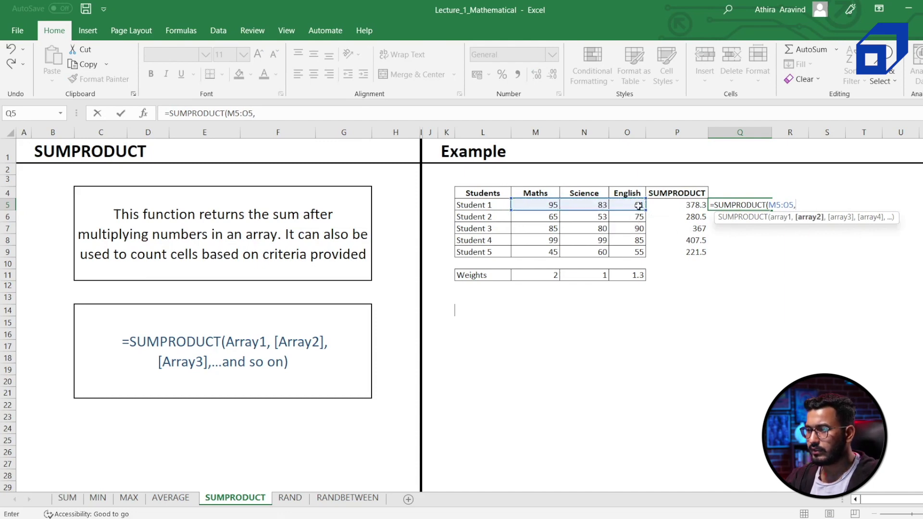
{"action": "left_click_drag", "start_coordinate": [554, 272], "coordinate": [623, 273]}
{"action": "type", "text": ")"}
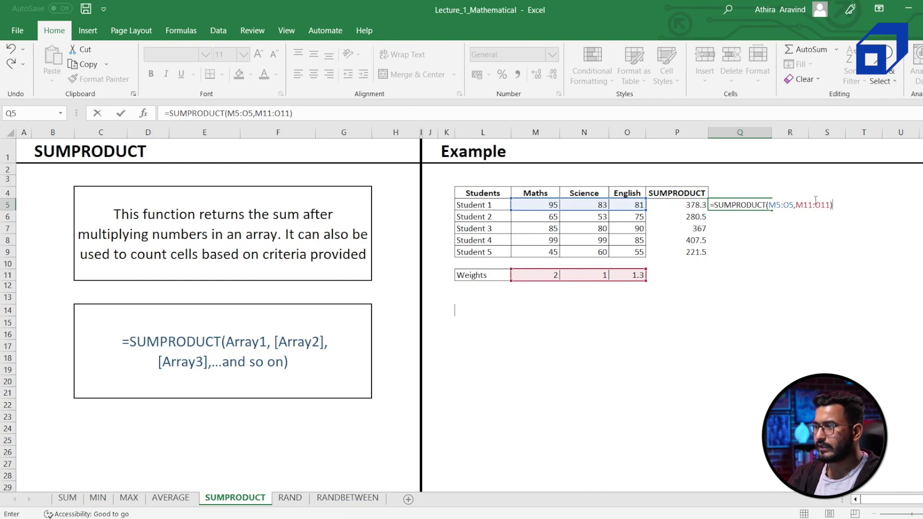
{"action": "key", "text": "Return"}
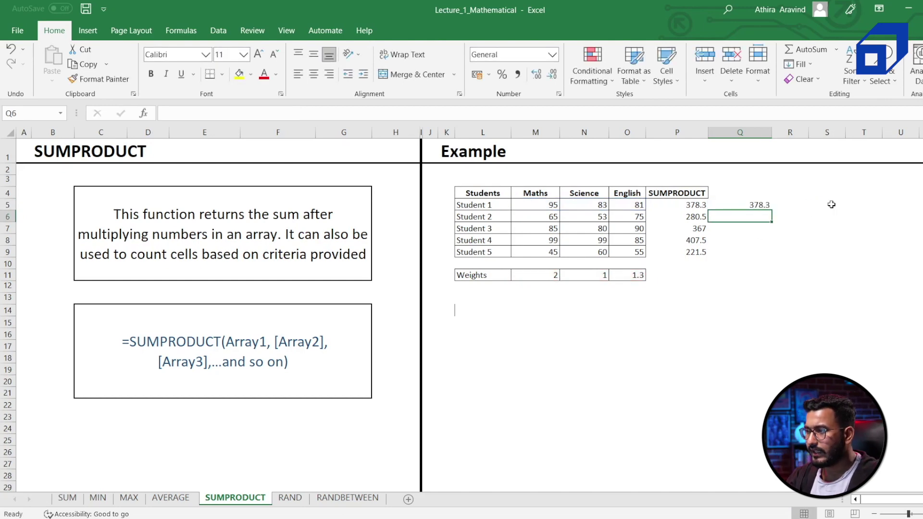
Try to copy the SUMPRODUCT formula with relative weight references from Q5 down to Q10 and inspect the references in Q6.
{"action": "left_click", "coordinate": [762, 204]}
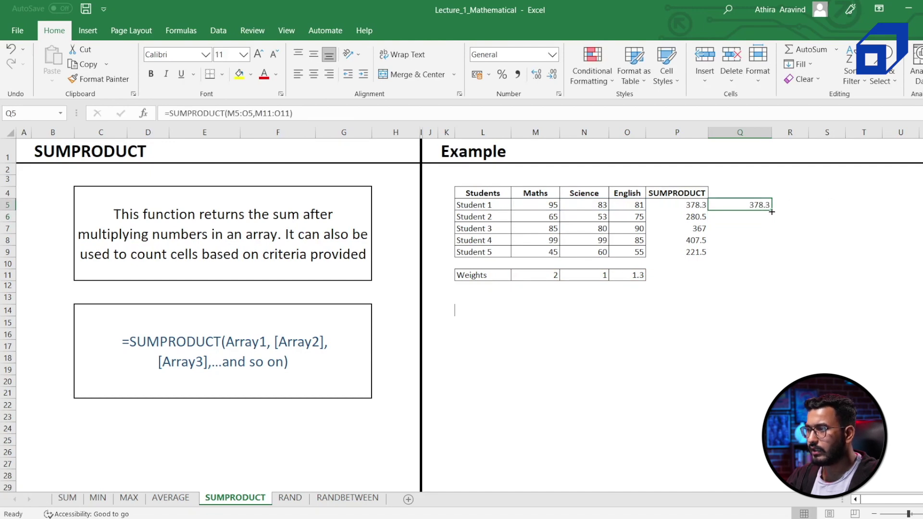
{"action": "left_click_drag", "start_coordinate": [771, 211], "coordinate": [770, 266]}
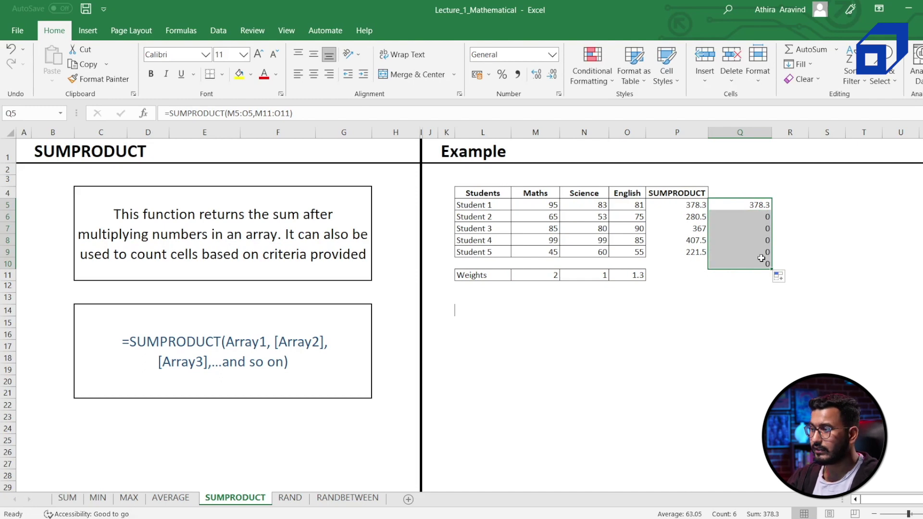
{"action": "double_click", "coordinate": [761, 218]}
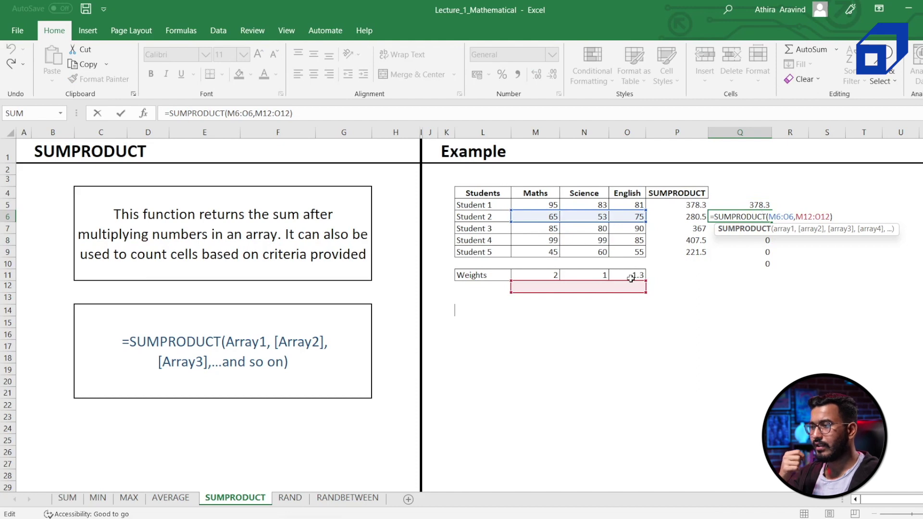
Make the weights range in Q5 absolute so the formula reads =SUMPRODUCT(M5:O5,$M$11:$O$11).
{"action": "left_click", "coordinate": [758, 203]}
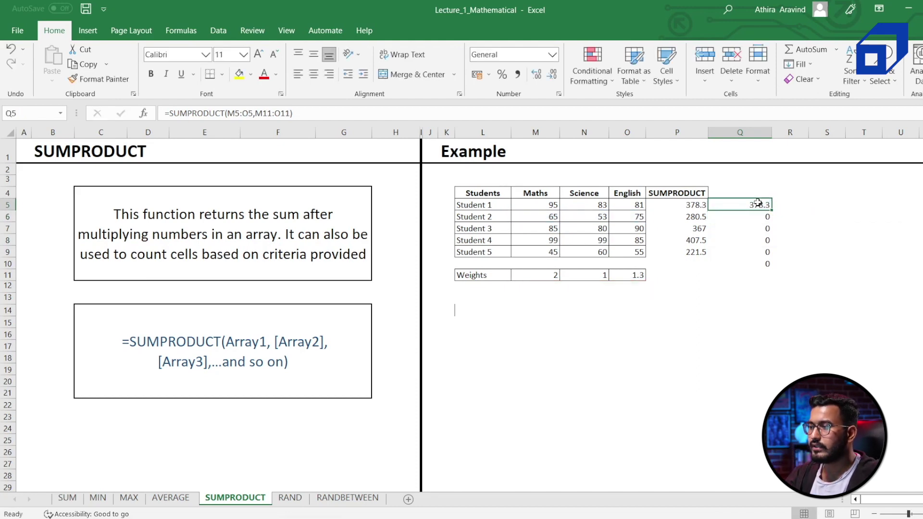
{"action": "double_click", "coordinate": [758, 203]}
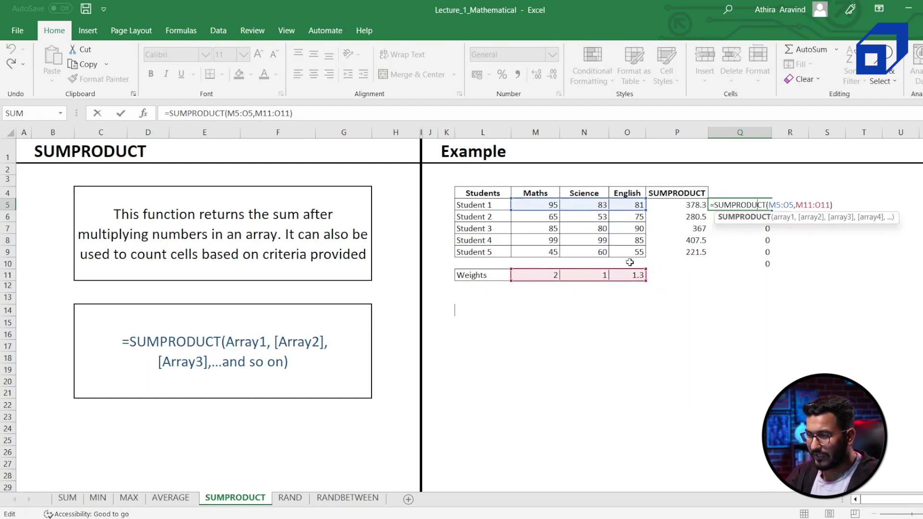
{"action": "left_click", "coordinate": [799, 204]}
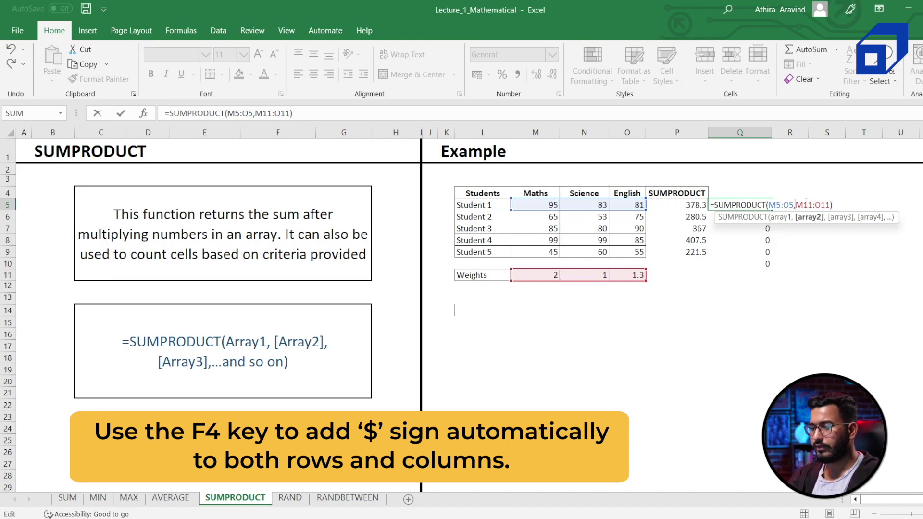
{"action": "key", "text": "F4"}
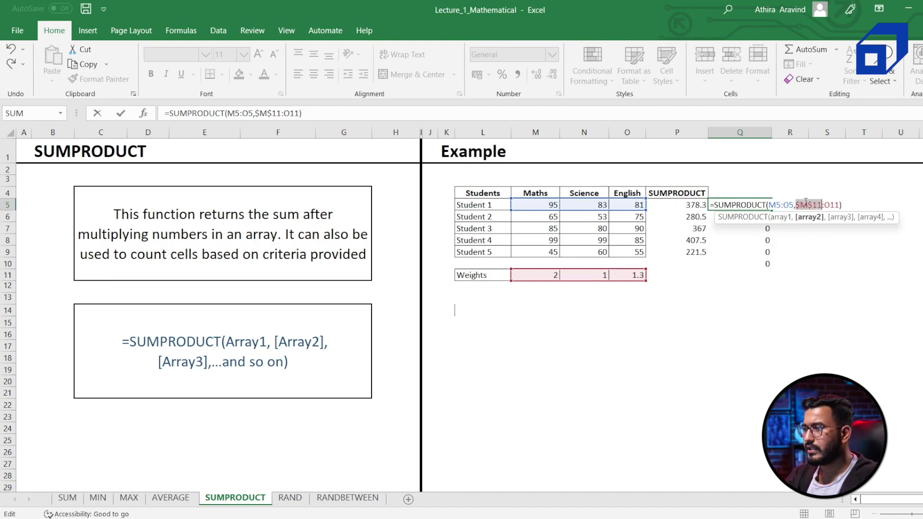
{"action": "left_click", "coordinate": [834, 205]}
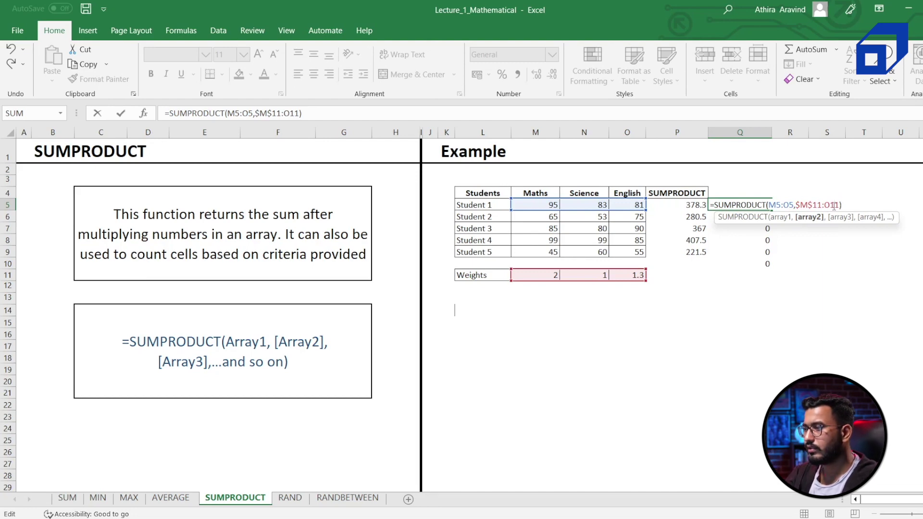
{"action": "key", "text": "F4"}
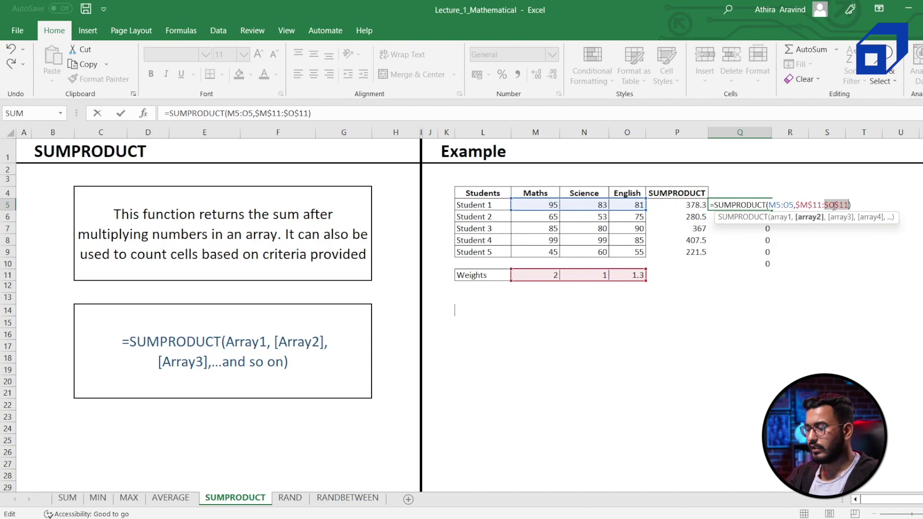
{"action": "key", "text": "Return"}
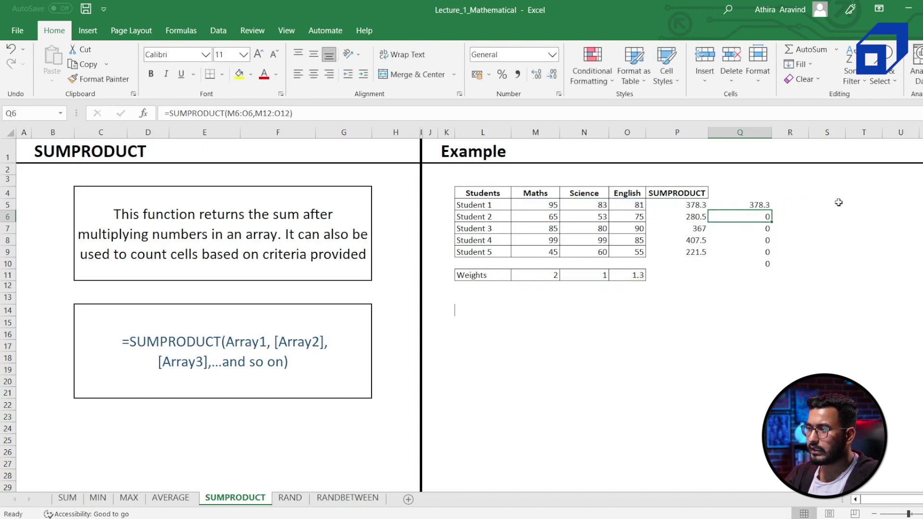
Copy the corrected Q5 formula down column Q for the remaining students and clear the surplus formula in Q10.
{"action": "left_click", "coordinate": [753, 204]}
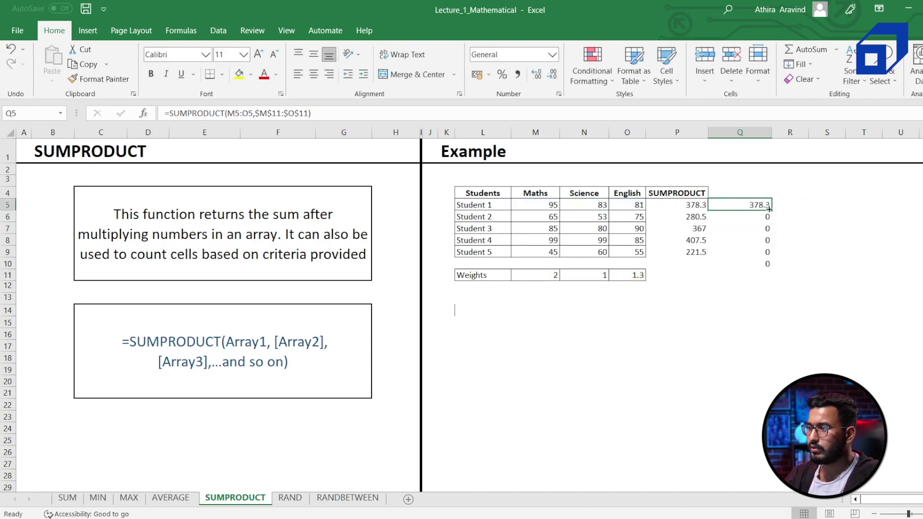
{"action": "left_click_drag", "start_coordinate": [771, 210], "coordinate": [771, 268]}
{"action": "left_click", "coordinate": [745, 302]}
{"action": "left_click", "coordinate": [756, 264]}
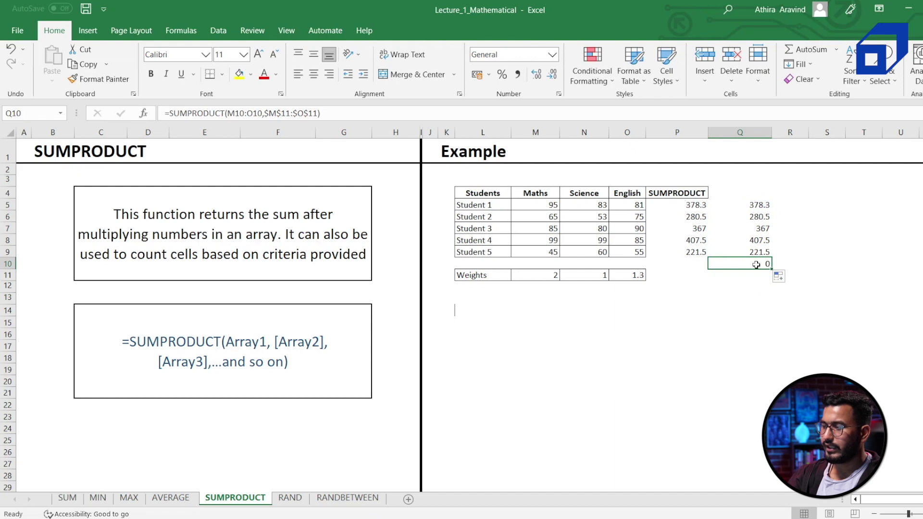
{"action": "key", "text": "Delete"}
{"action": "left_click", "coordinate": [741, 302]}
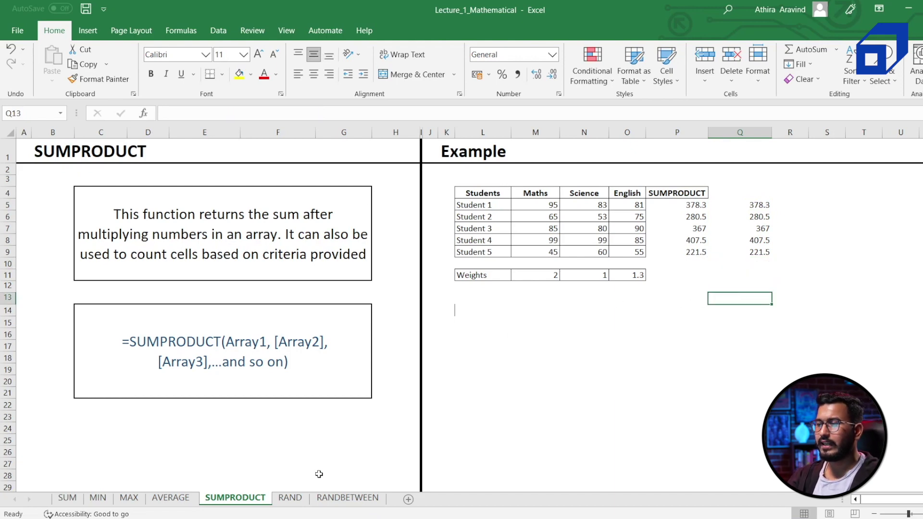
On the RAND sheet, enter =RAND() in N14 beside Student 1's value and copy it down to N18.
{"action": "left_click", "coordinate": [297, 500]}
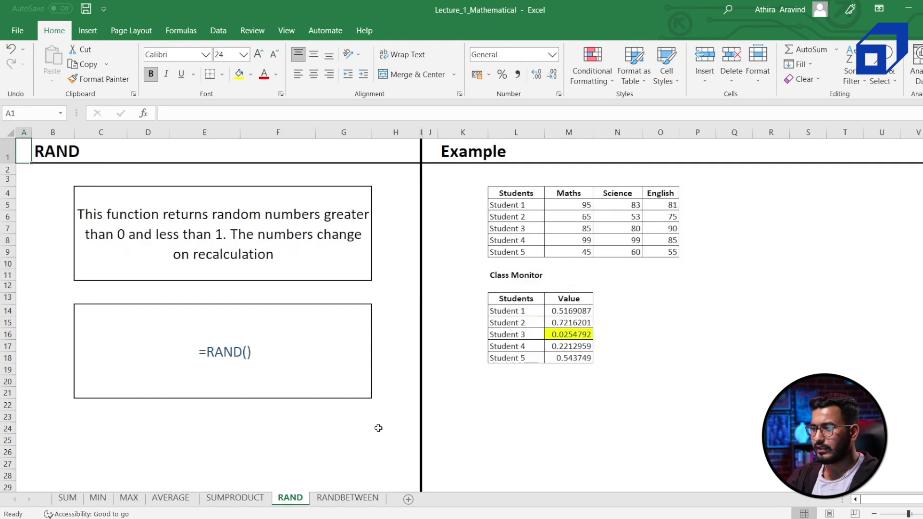
{"action": "left_click", "coordinate": [611, 316]}
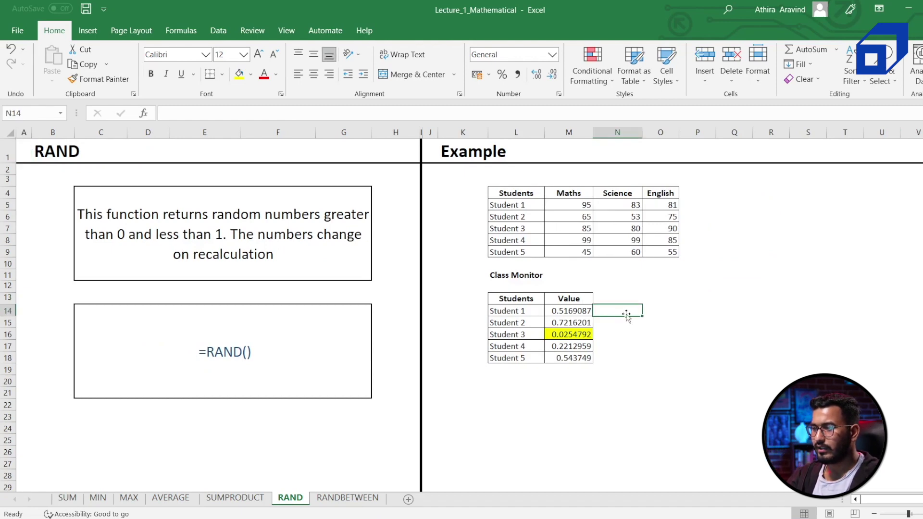
{"action": "type", "text": "="}
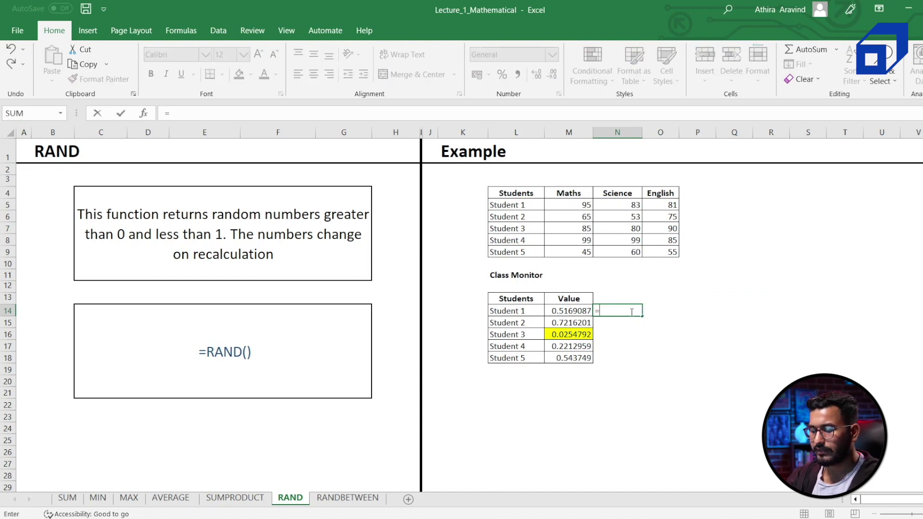
{"action": "type", "text": "rand"}
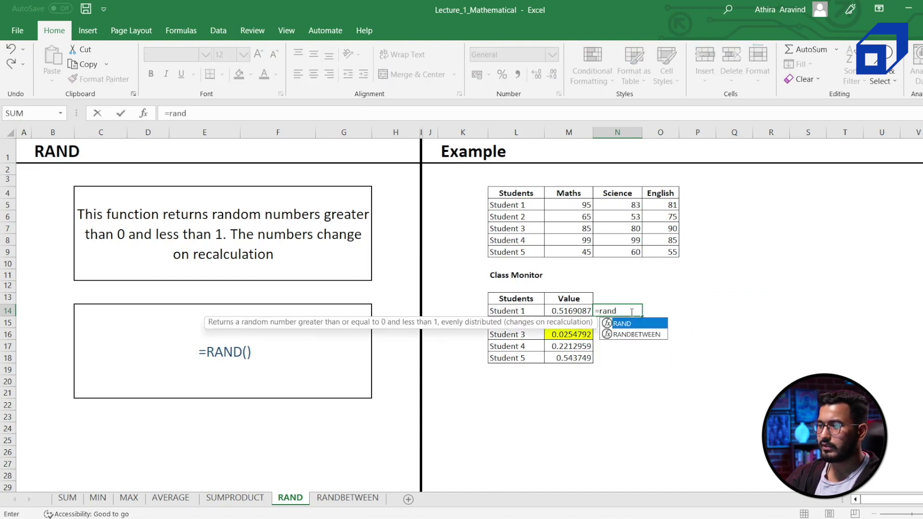
{"action": "type", "text": "("}
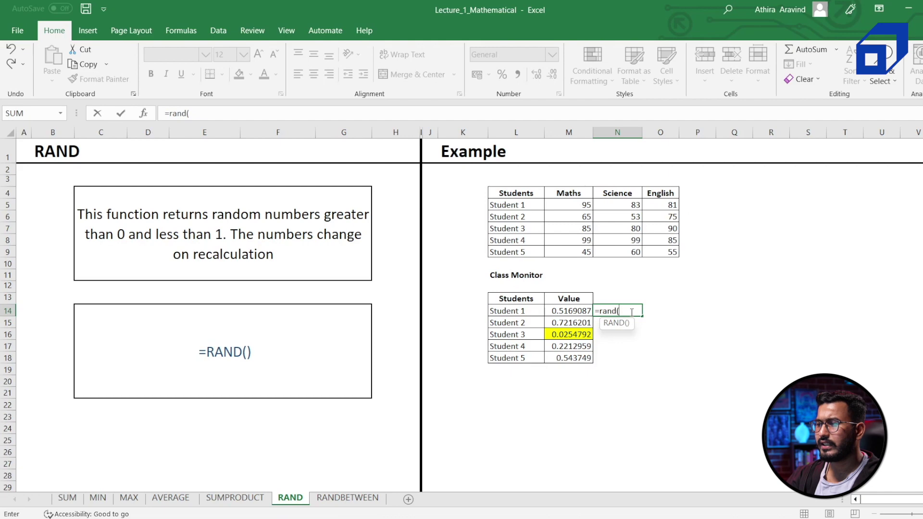
{"action": "type", "text": ")"}
{"action": "key", "text": "Return"}
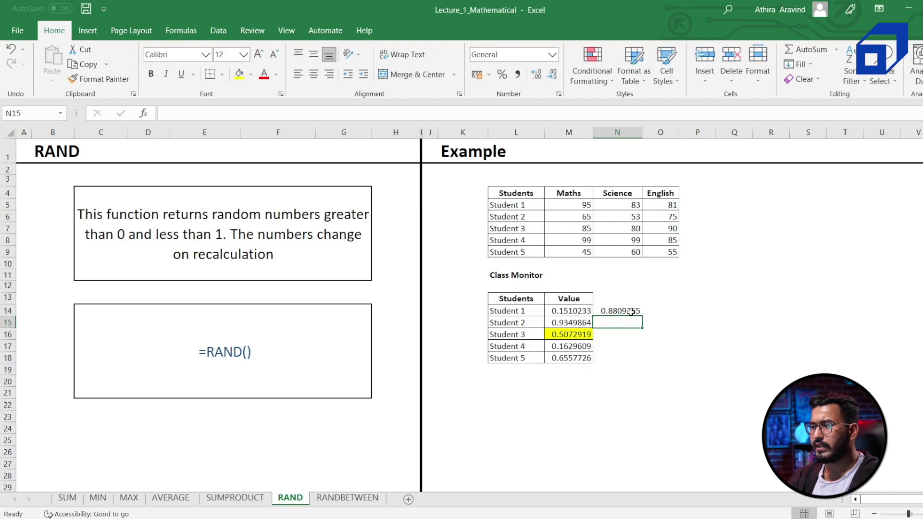
{"action": "left_click", "coordinate": [629, 310]}
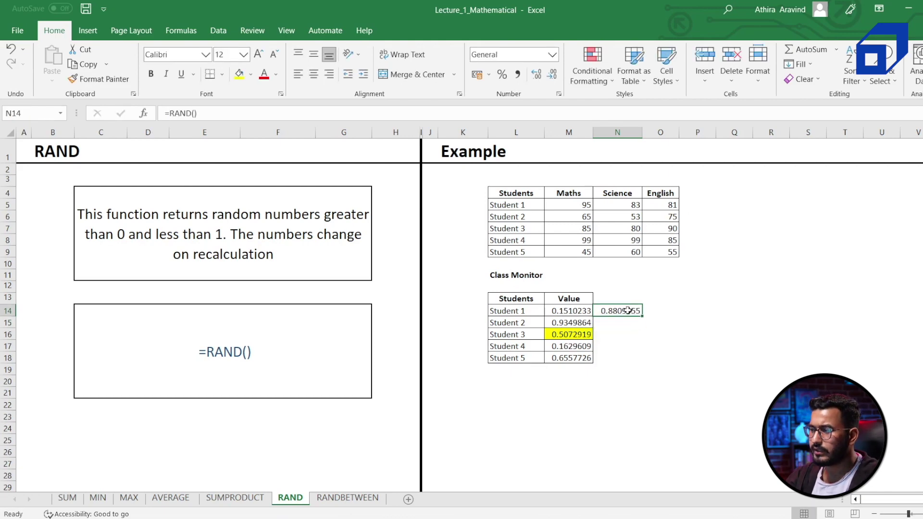
{"action": "left_click_drag", "start_coordinate": [642, 315], "coordinate": [635, 367]}
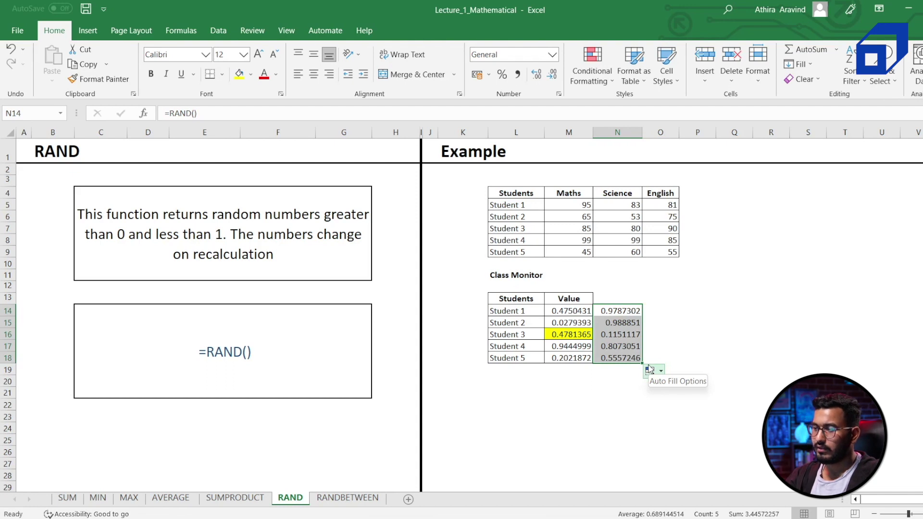
Enter =1+2 in Q14 of the RAND sheet to force the random numbers to recalculate.
{"action": "left_click", "coordinate": [656, 348]}
{"action": "left_click", "coordinate": [639, 323]}
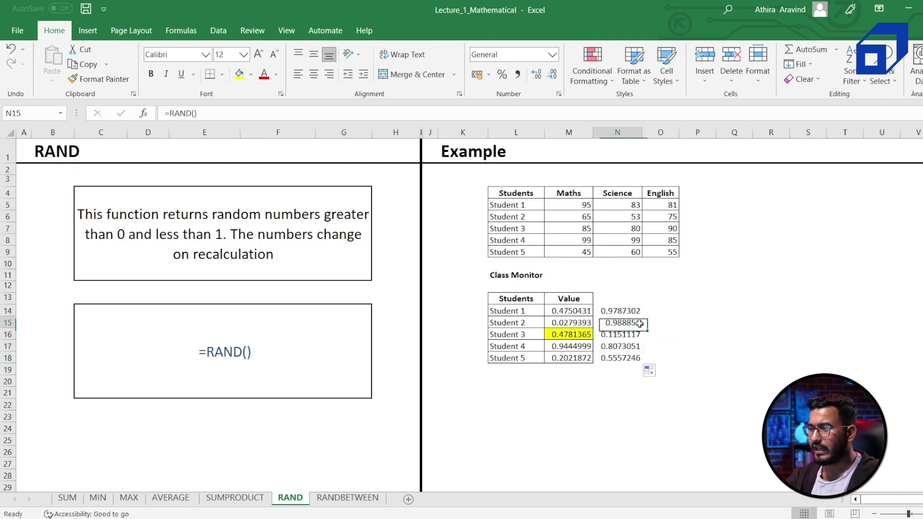
{"action": "left_click", "coordinate": [673, 320]}
{"action": "left_click", "coordinate": [739, 310]}
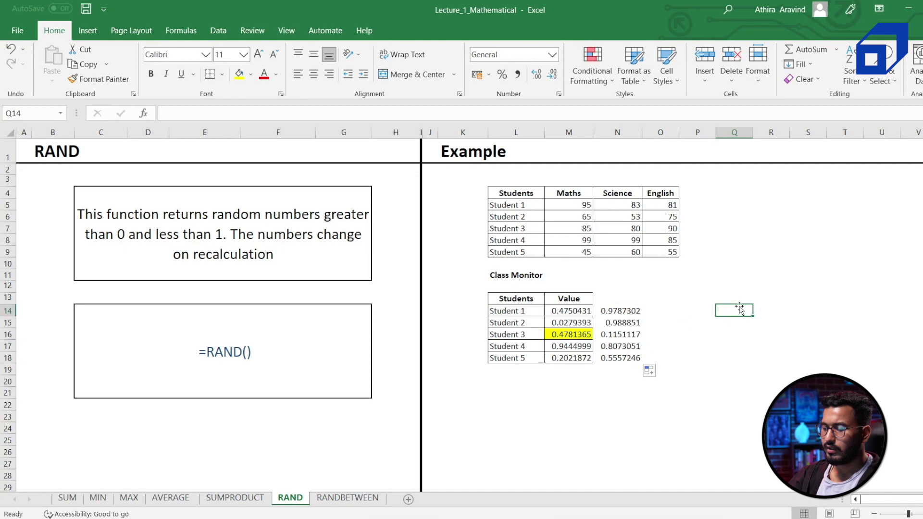
{"action": "type", "text": "="}
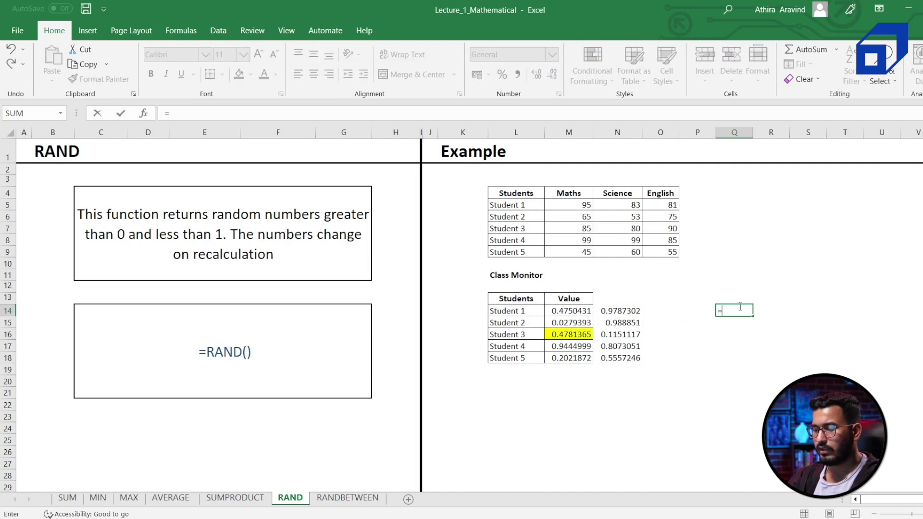
{"action": "type", "text": "1+2"}
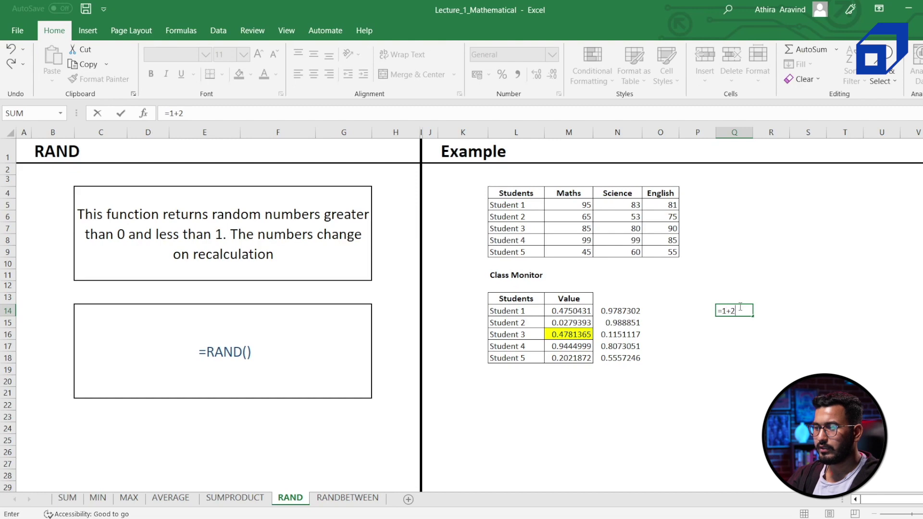
{"action": "key", "text": "Return"}
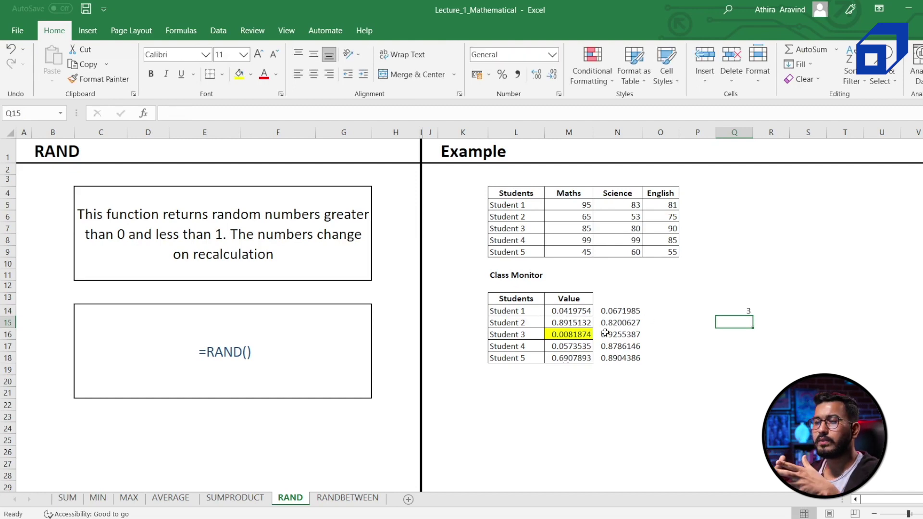
Copy the random numbers in N14:N18 and paste them as values only, starting at O14.
{"action": "left_click", "coordinate": [672, 358]}
{"action": "key", "text": "ctrl+c"}
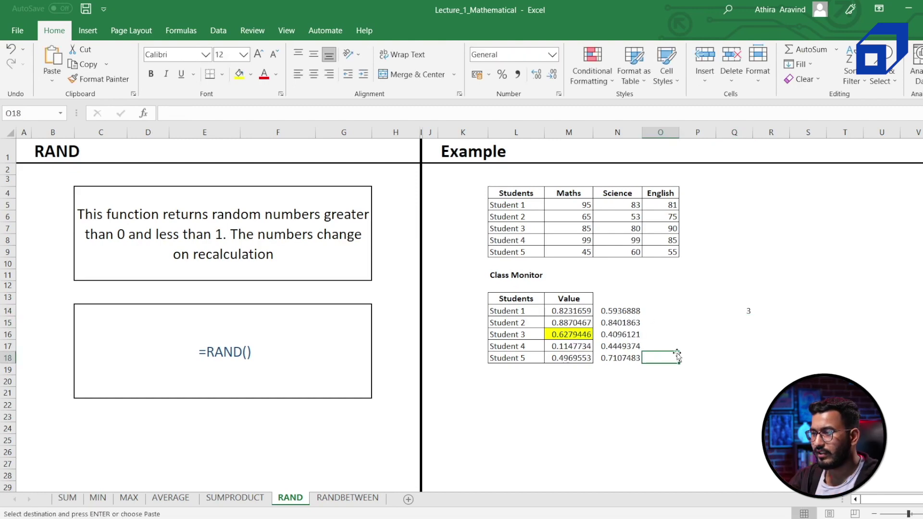
{"action": "left_click_drag", "start_coordinate": [624, 312], "coordinate": [622, 357]}
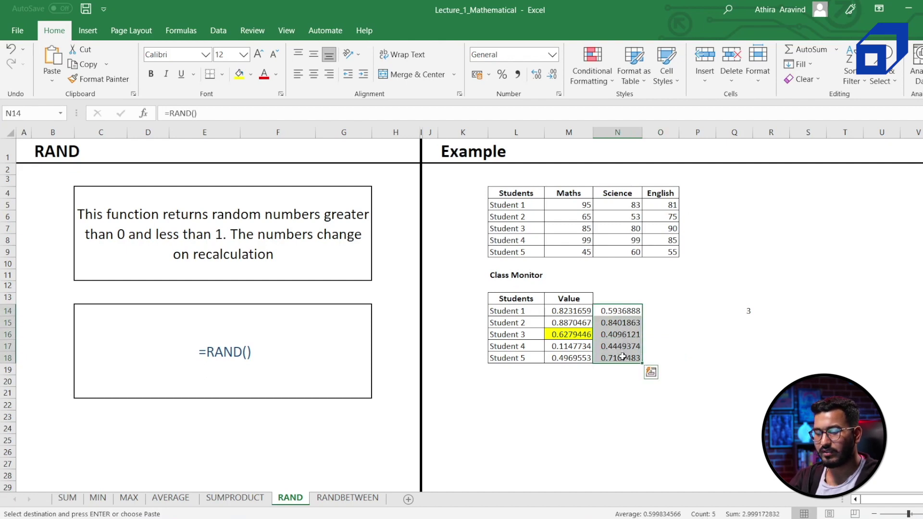
{"action": "key", "text": "ctrl+c"}
{"action": "left_click", "coordinate": [661, 314]}
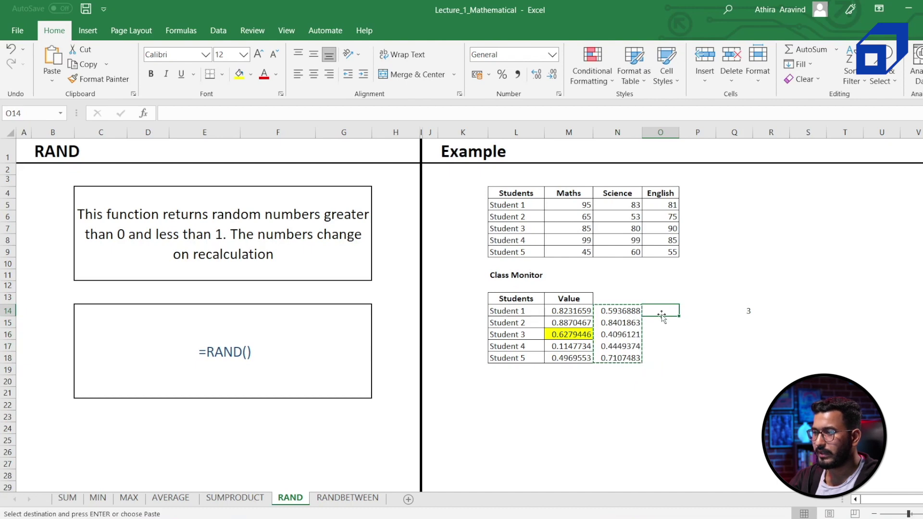
{"action": "right_click", "coordinate": [663, 311]}
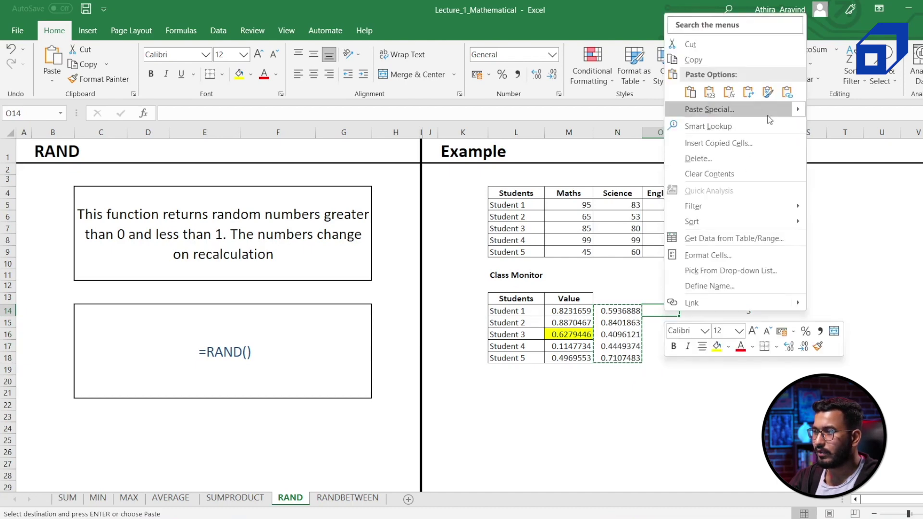
{"action": "mouse_move", "coordinate": [795, 111]}
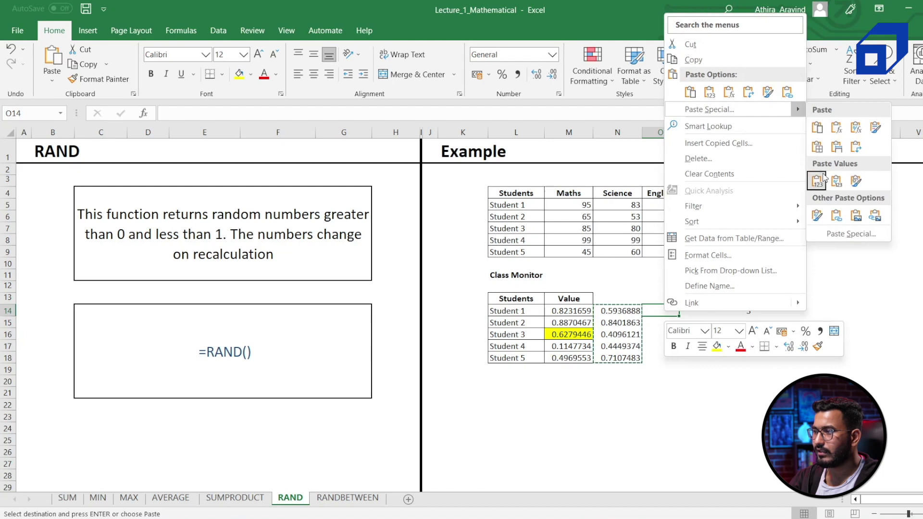
{"action": "left_click", "coordinate": [817, 182]}
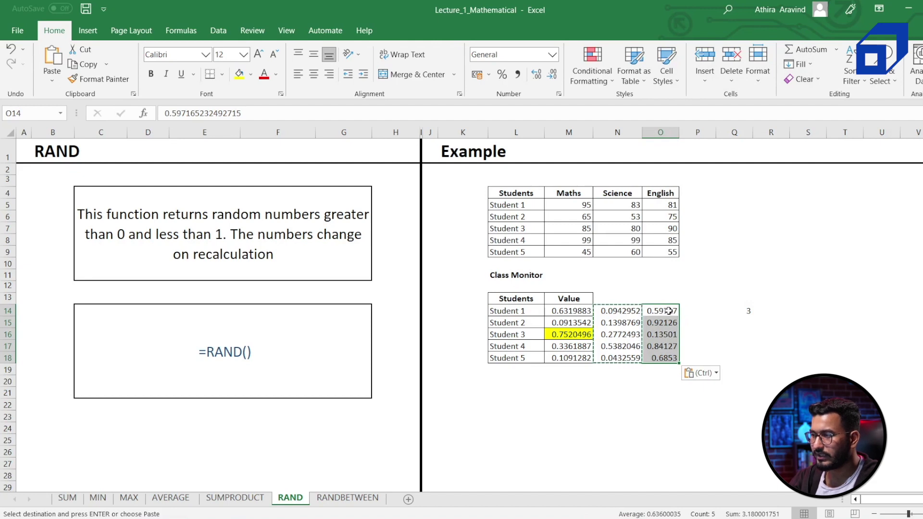
Enter =3-2 in Q15 to force another recalculation and compare the RAND formulas in M14:N18 with the pasted values in O14:O18.
{"action": "left_click", "coordinate": [729, 322]}
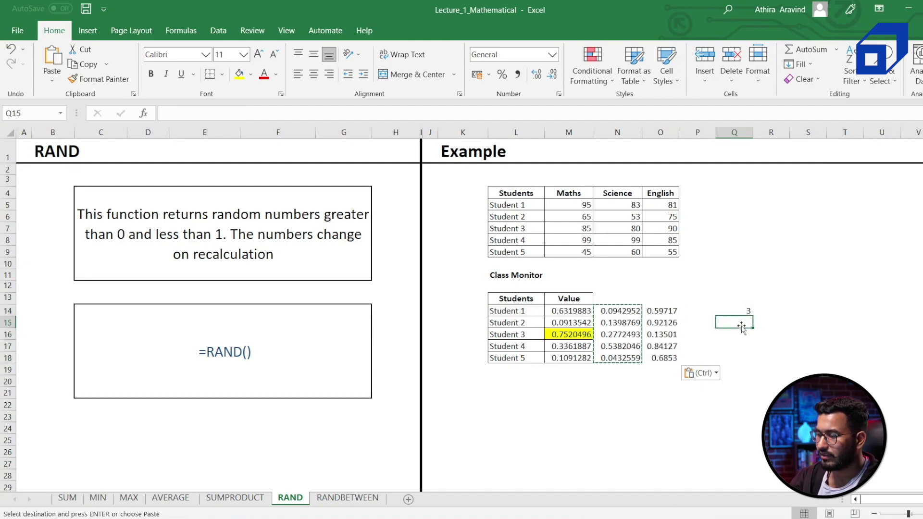
{"action": "type", "text": "=3-2"}
{"action": "key", "text": "Return"}
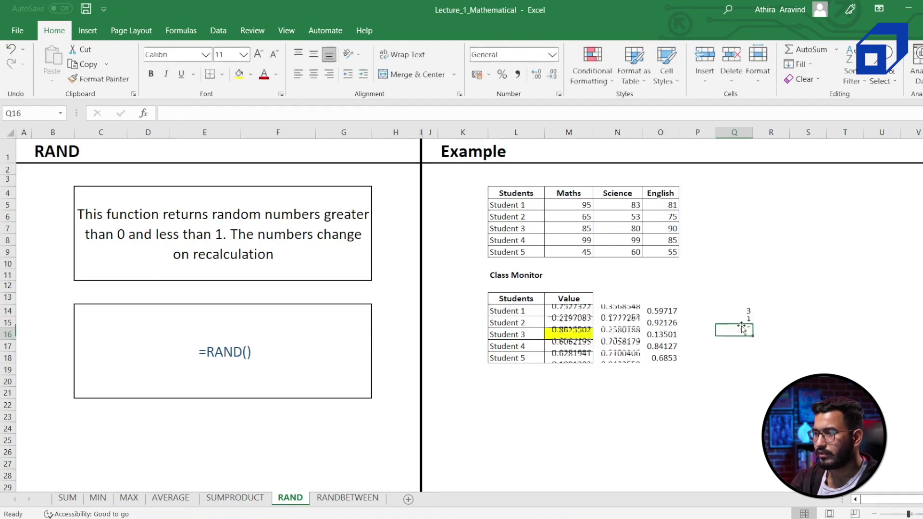
{"action": "left_click_drag", "start_coordinate": [575, 314], "coordinate": [621, 358]}
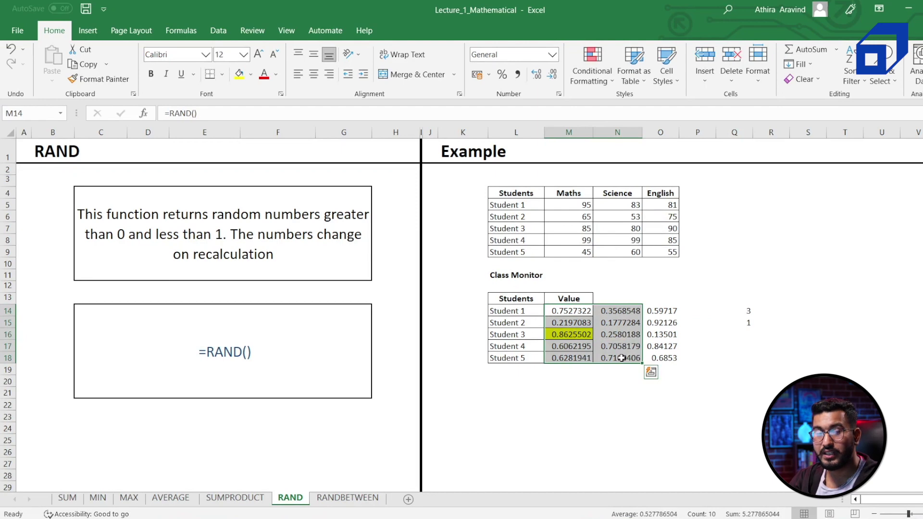
{"action": "left_click_drag", "start_coordinate": [666, 312], "coordinate": [665, 356]}
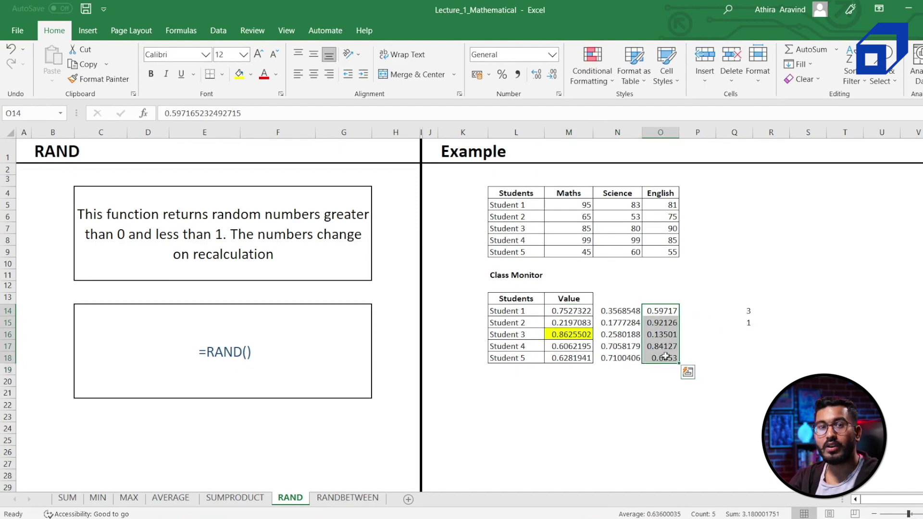
{"action": "left_click", "coordinate": [744, 312]}
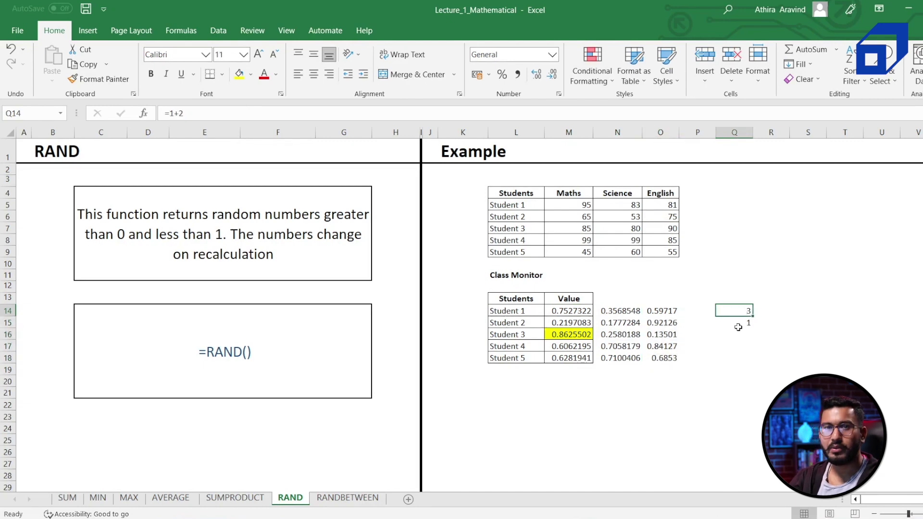
On the RANDBETWEEN sheet, enter =RANDBETWEEN(0,100) in M13 below the student marks table.
{"action": "left_click", "coordinate": [343, 501]}
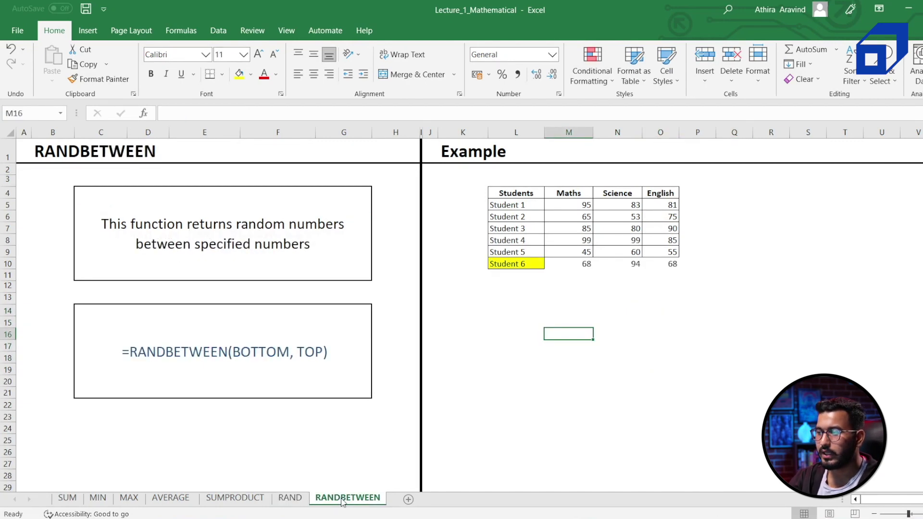
{"action": "left_click", "coordinate": [522, 299]}
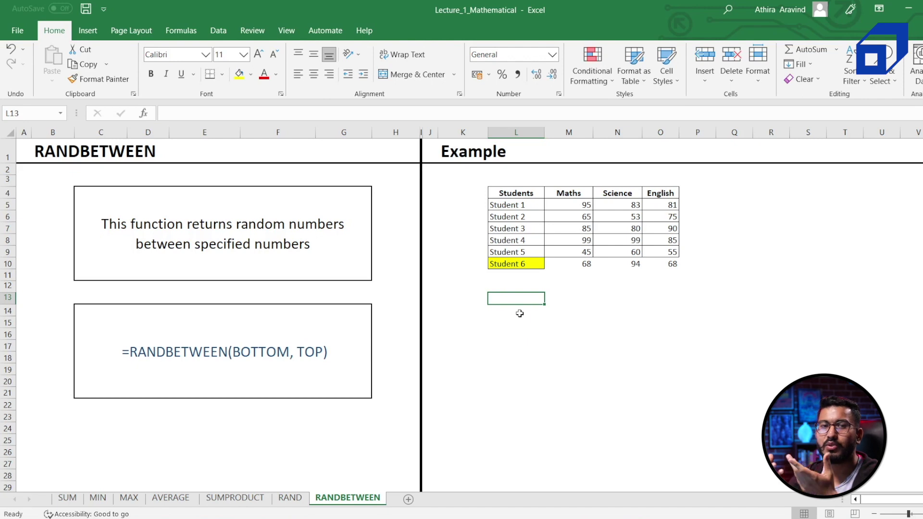
{"action": "left_click", "coordinate": [571, 297]}
{"action": "type", "text": "="}
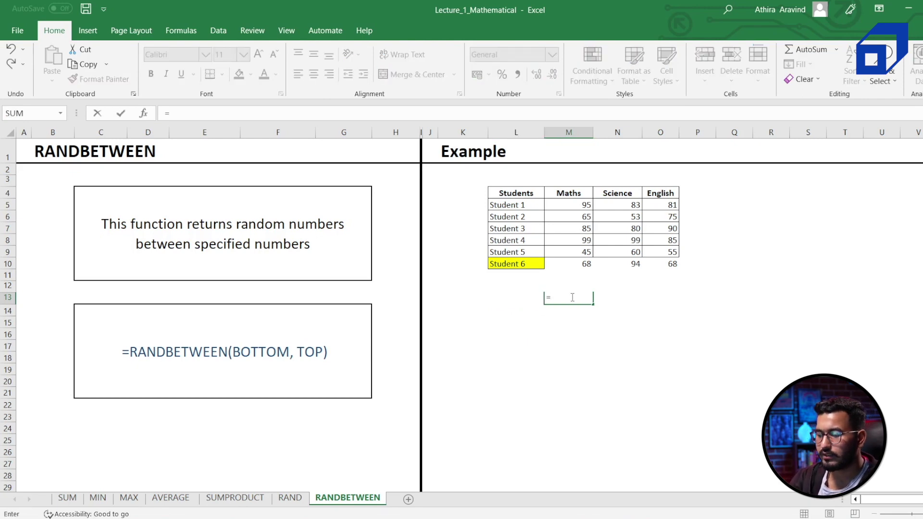
{"action": "type", "text": "rand"}
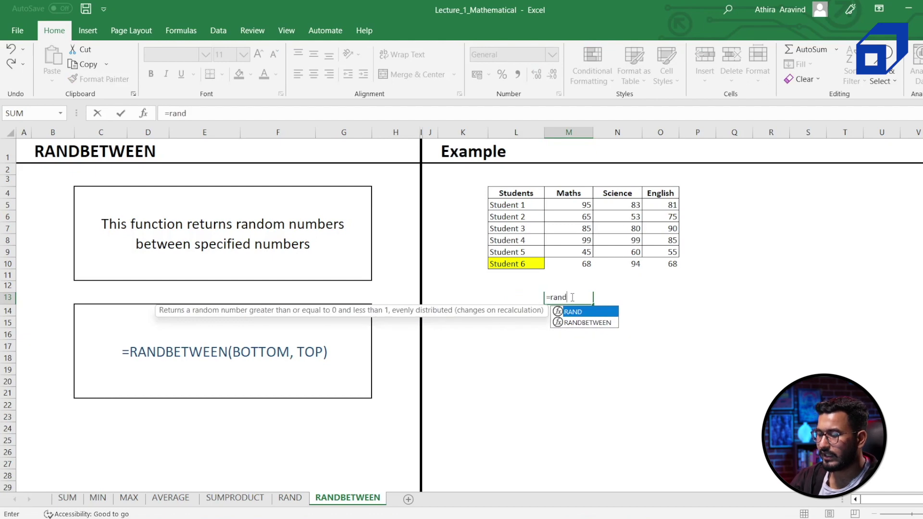
{"action": "key", "text": "Down"}
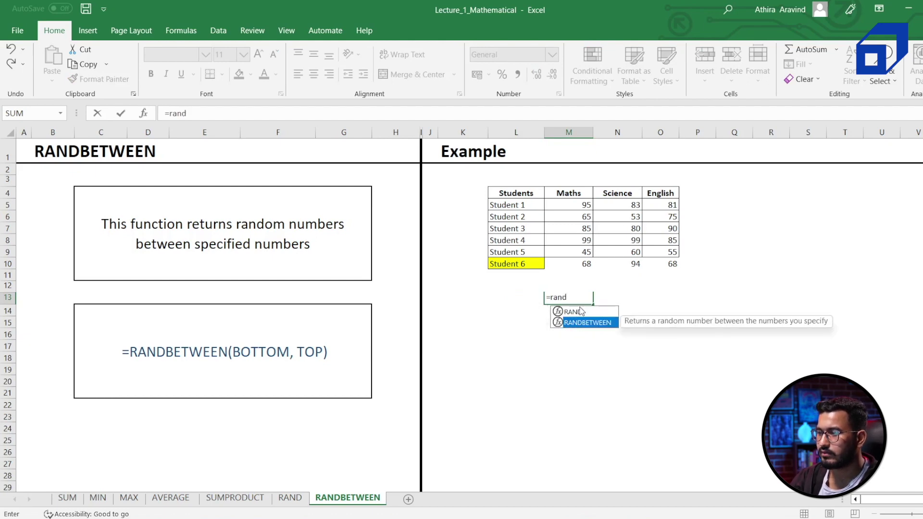
{"action": "double_click", "coordinate": [591, 322]}
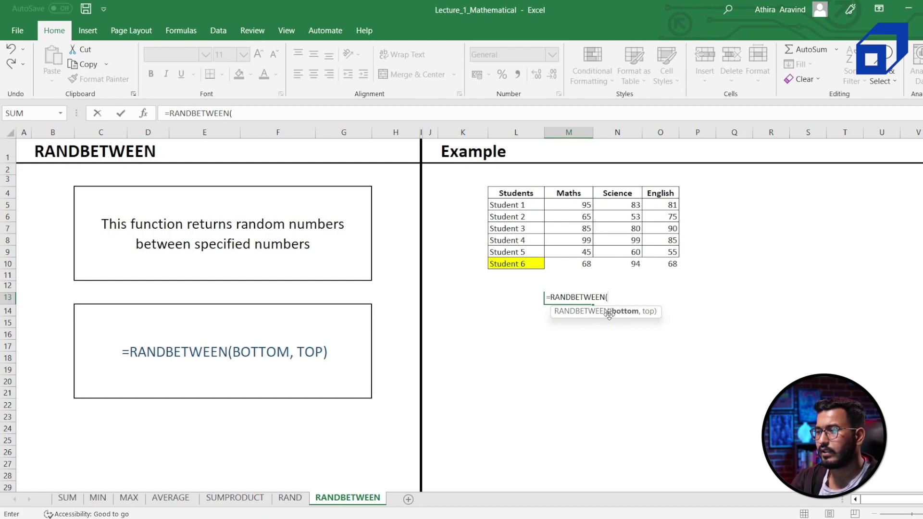
{"action": "type", "text": "100,"}
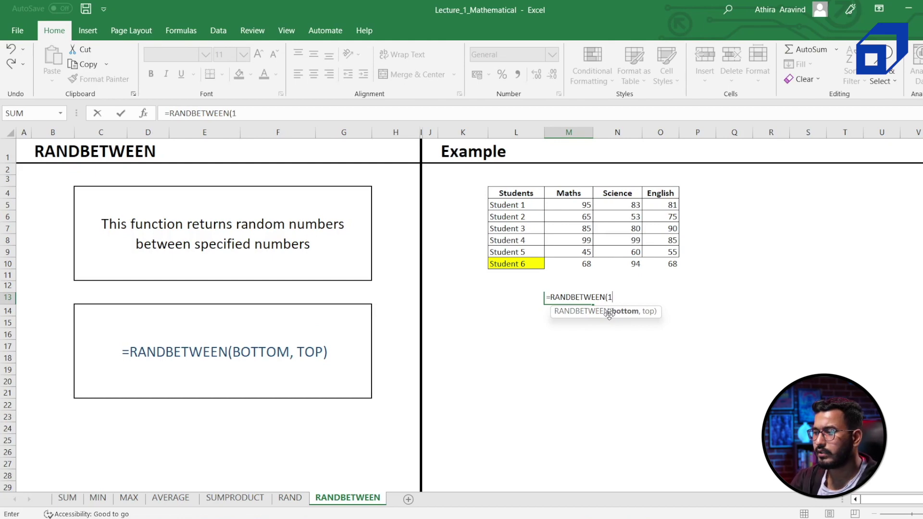
{"action": "key", "text": "BackSpace"}
{"action": "key", "text": "BackSpace"}
{"action": "key", "text": "BackSpace"}
{"action": "key", "text": "BackSpace"}
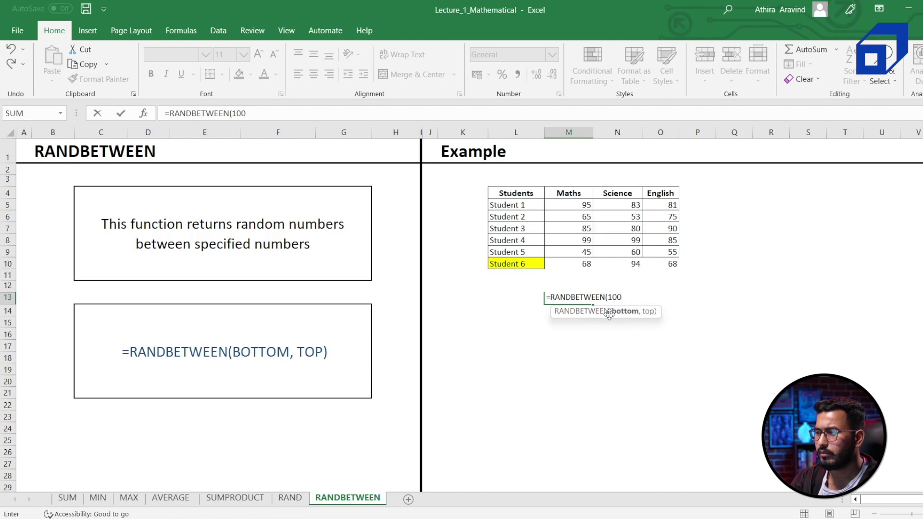
{"action": "type", "text": "0,100"}
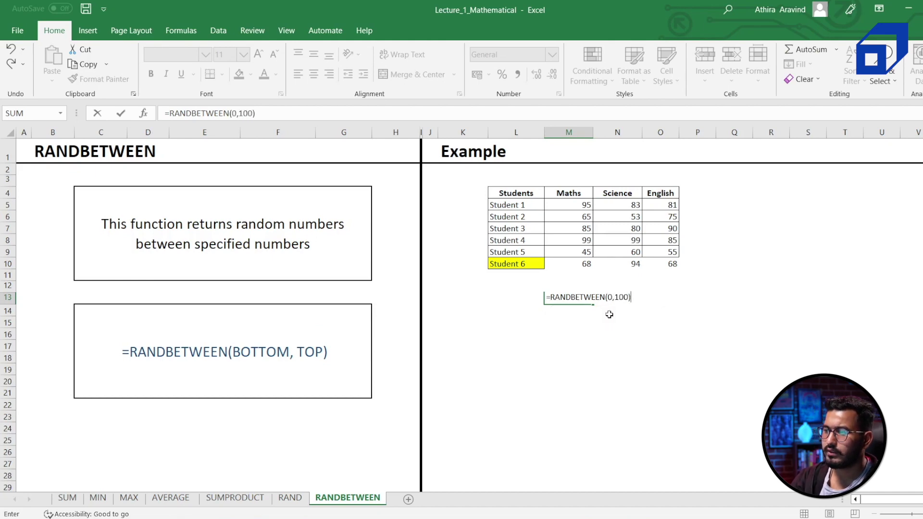
{"action": "key", "text": "Return"}
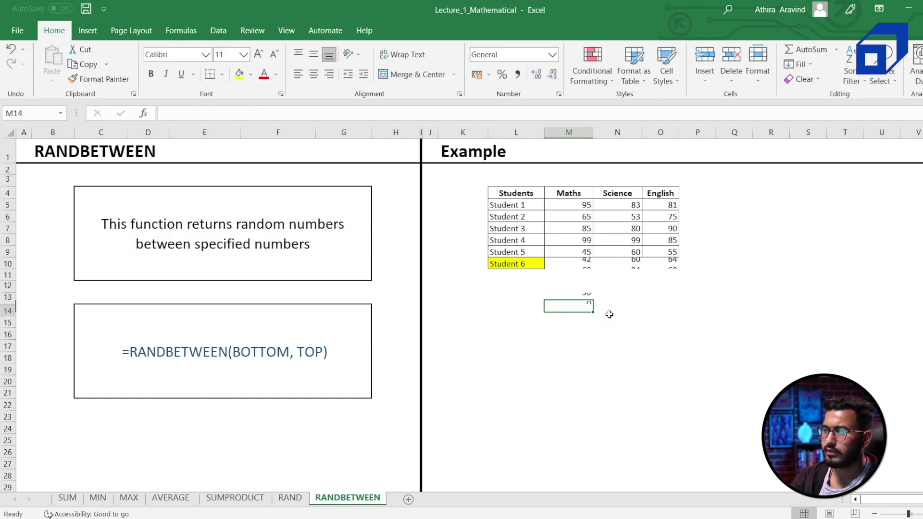
Copy the RANDBETWEEN formula from M13 across to O13 and check the formula in M13.
{"action": "left_click", "coordinate": [586, 298]}
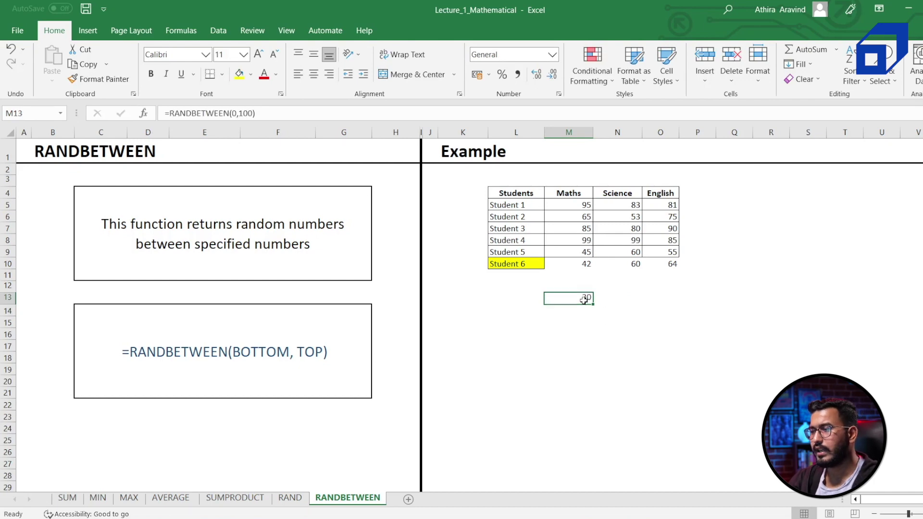
{"action": "left_click_drag", "start_coordinate": [594, 305], "coordinate": [665, 301]}
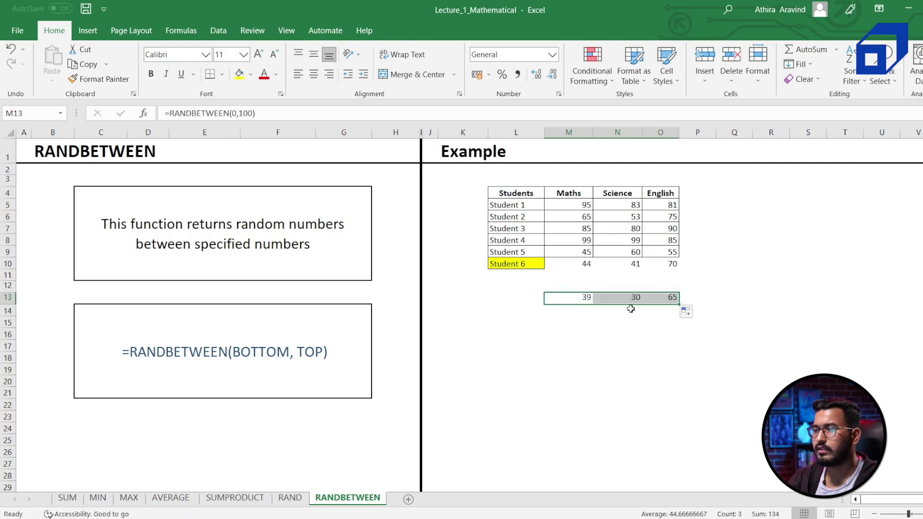
{"action": "left_click", "coordinate": [616, 322]}
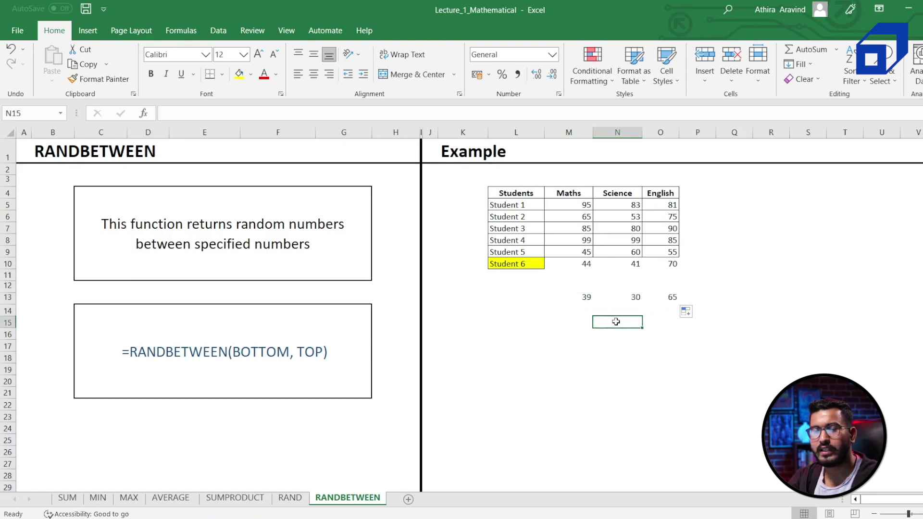
{"action": "left_click", "coordinate": [584, 298]}
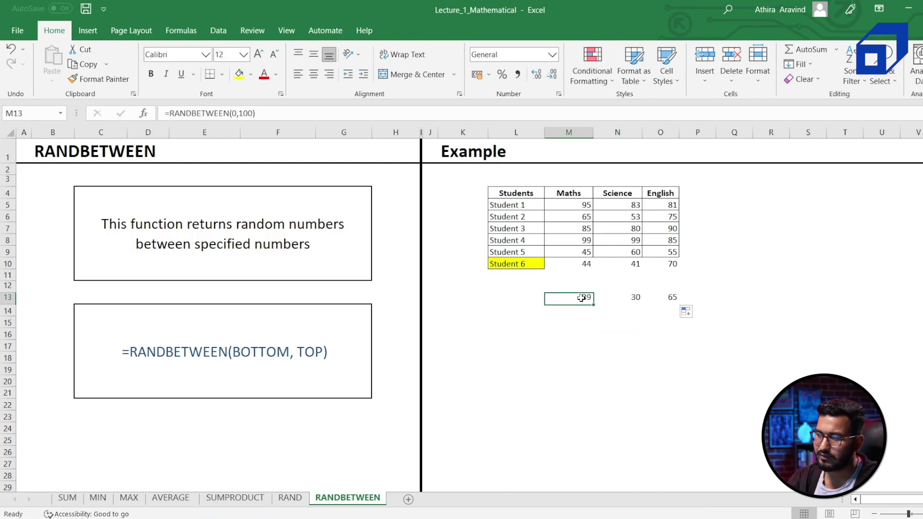
{"action": "left_click", "coordinate": [573, 316]}
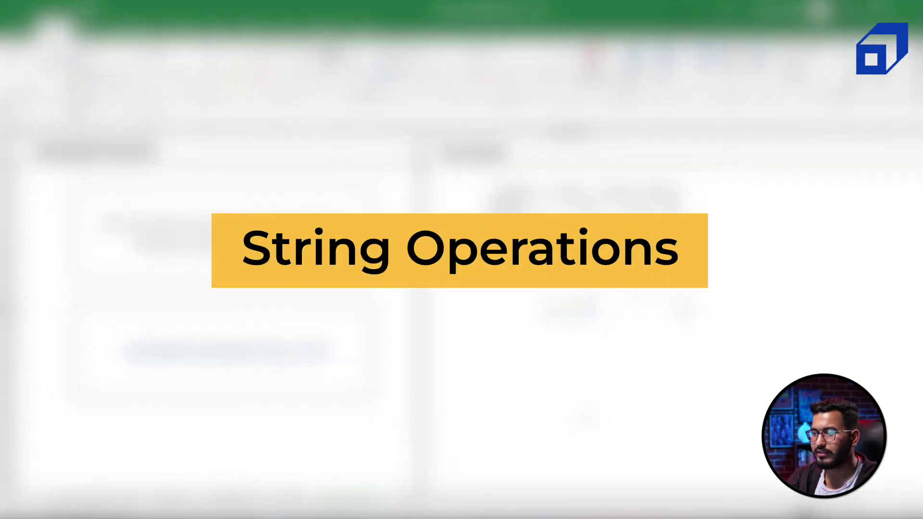
Switch to the Lecture_2_Textual workbook and enter =TRIM(L5) in Q5 on the TRIM sheet.
{"action": "mouse_move", "coordinate": [576, 517]}
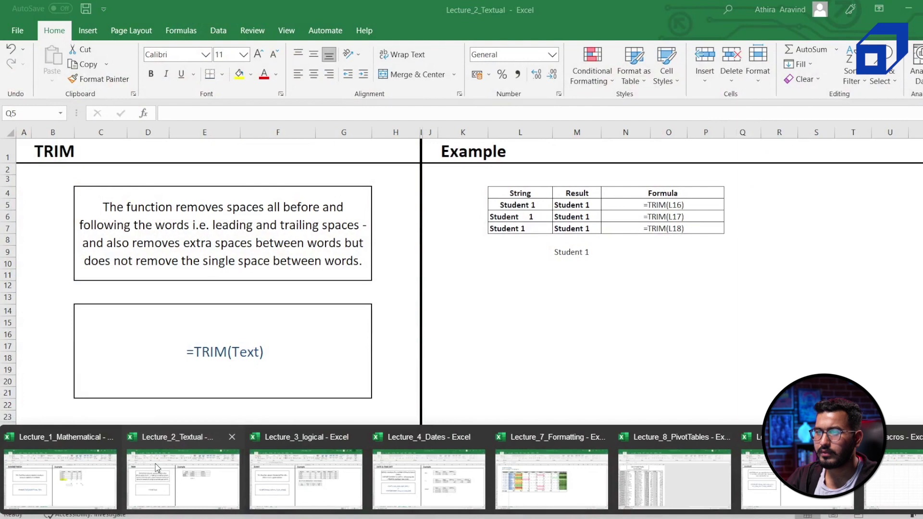
{"action": "left_click", "coordinate": [155, 463]}
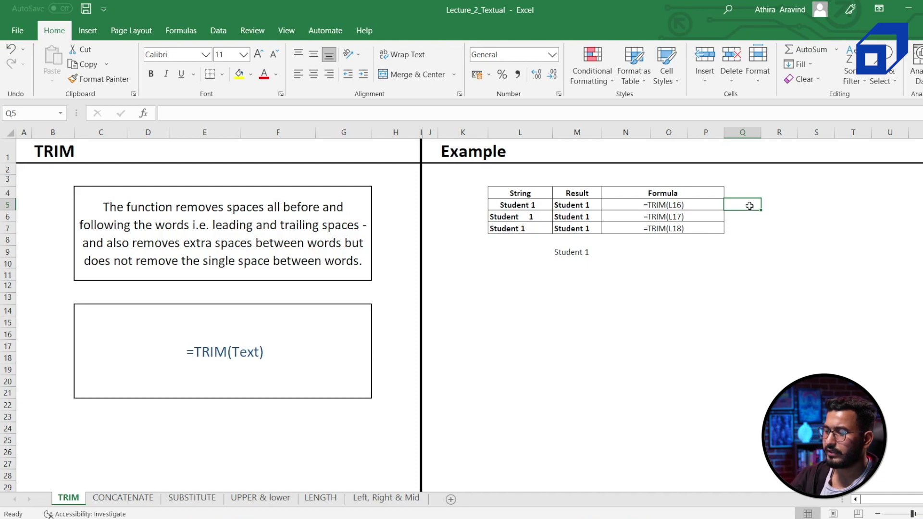
{"action": "type", "text": "="}
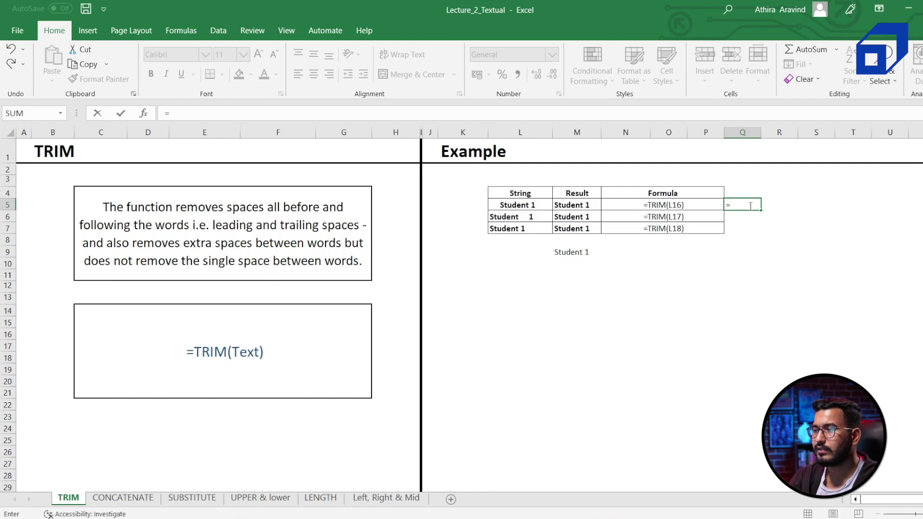
{"action": "type", "text": "trai"}
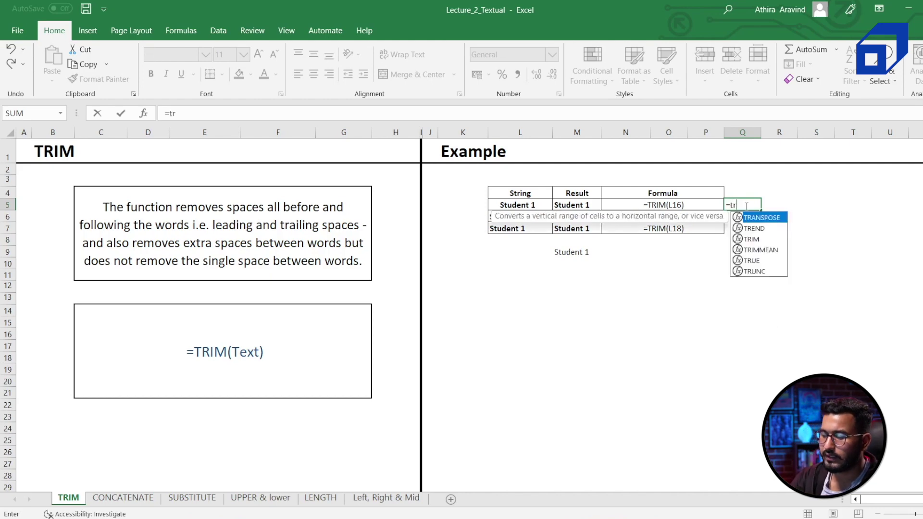
{"action": "key", "text": "BackSpace"}
{"action": "key", "text": "BackSpace"}
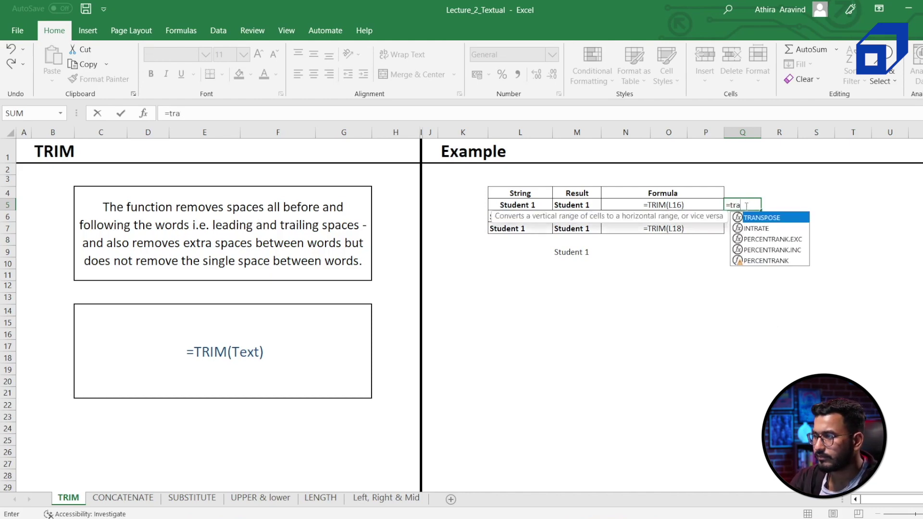
{"action": "type", "text": "im"}
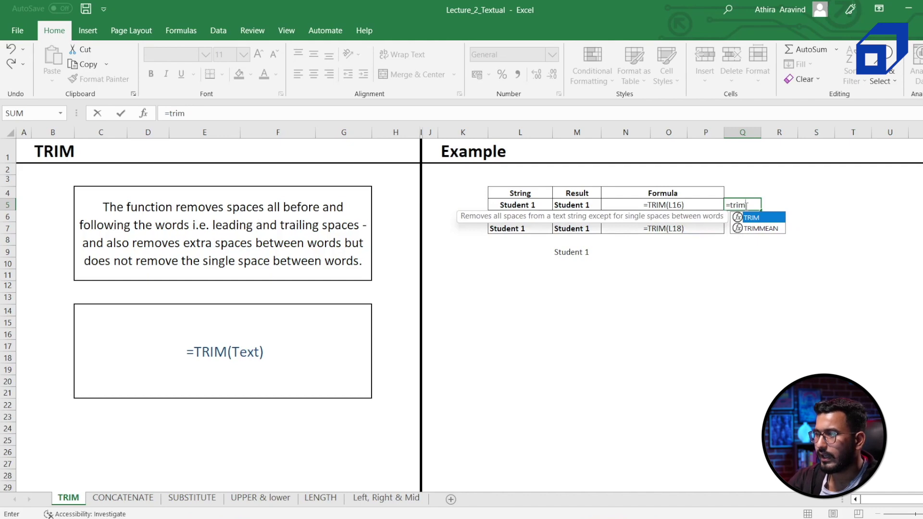
{"action": "type", "text": "("}
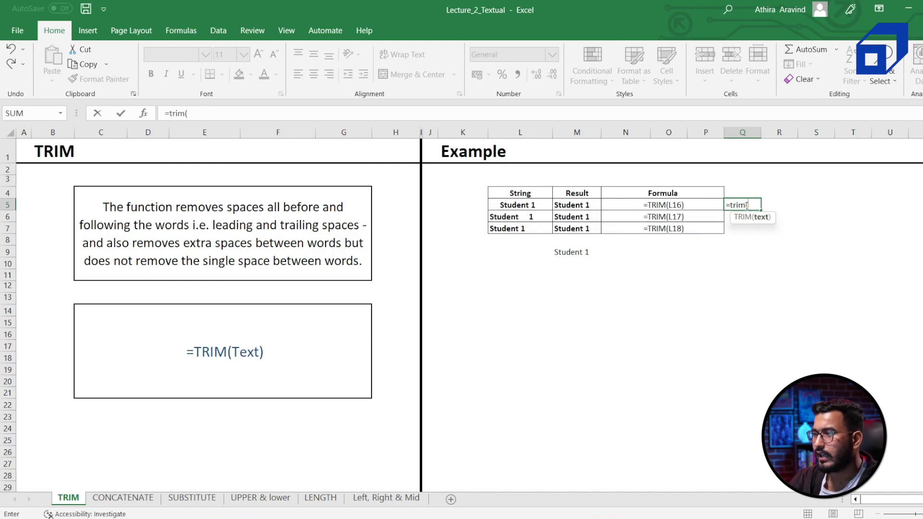
{"action": "left_click", "coordinate": [524, 206]}
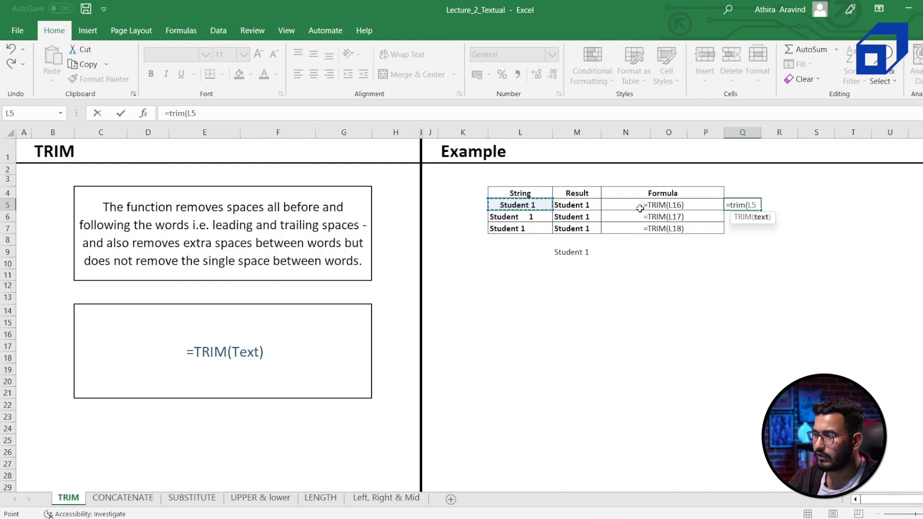
{"action": "type", "text": ")"}
{"action": "key", "text": "Return"}
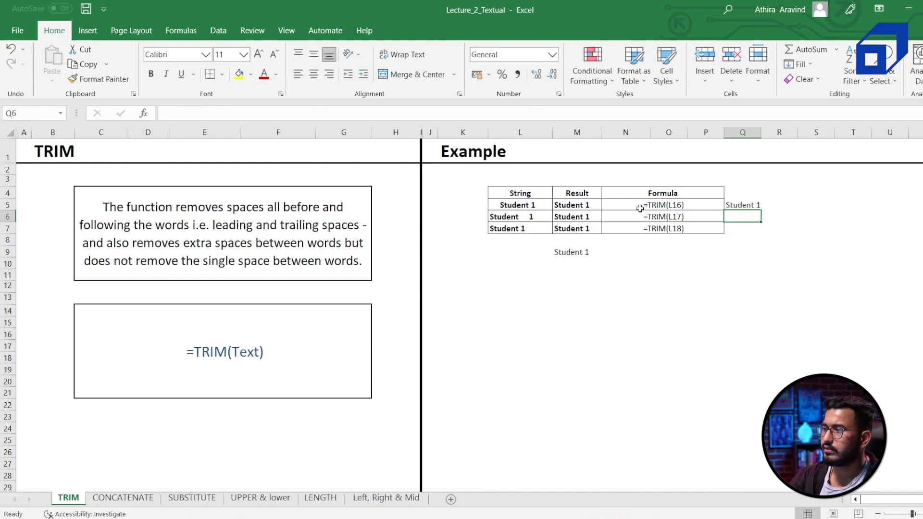
Fill the TRIM formula from Q5 down to Q7 beside the example table.
{"action": "left_click", "coordinate": [749, 207]}
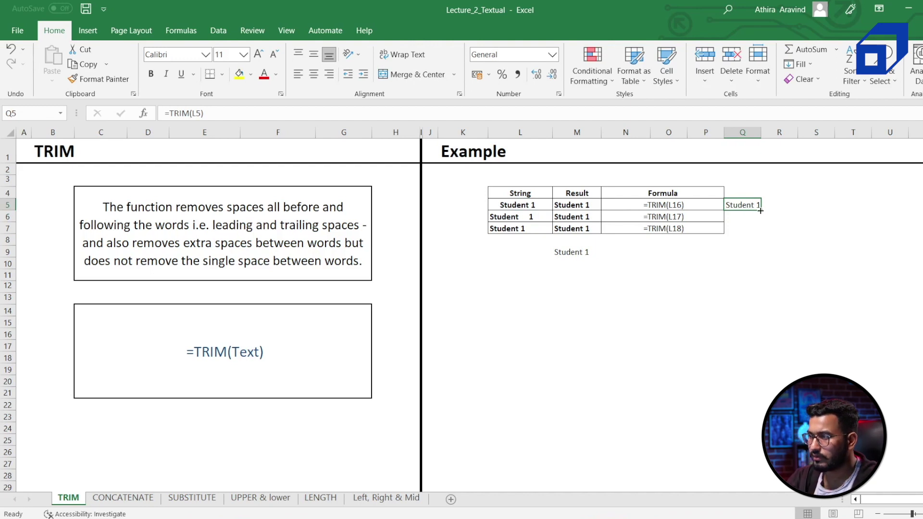
{"action": "left_click_drag", "start_coordinate": [761, 210], "coordinate": [762, 235]}
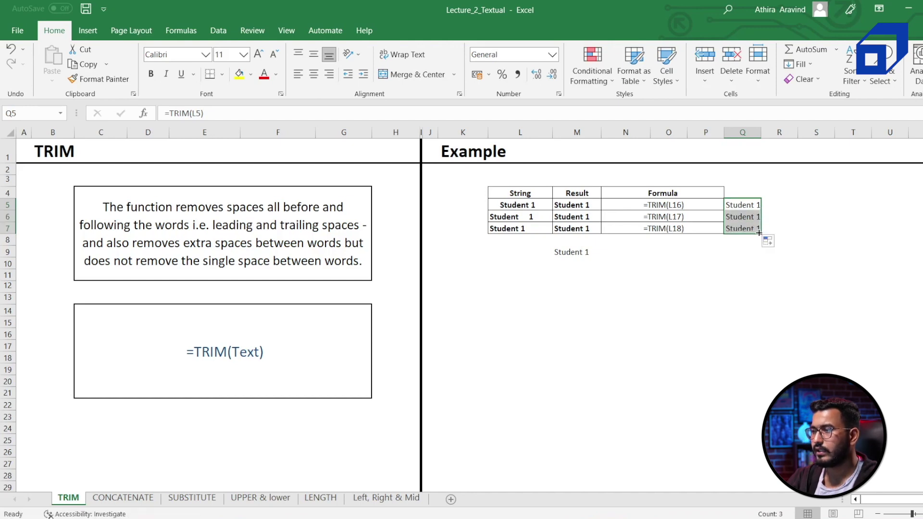
{"action": "left_click", "coordinate": [726, 251]}
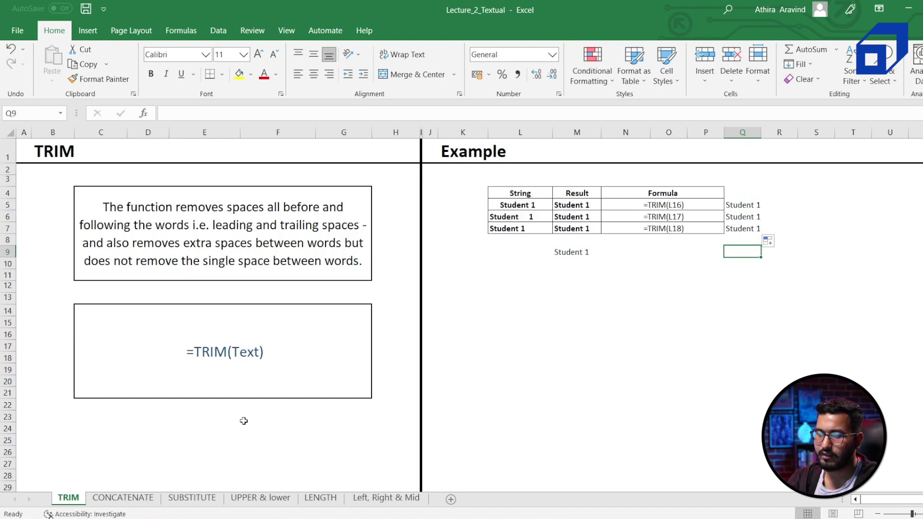
Open the CONCATENATE sheet and inspect the two highlighted joining methods in L13 and N13.
{"action": "left_click", "coordinate": [122, 500]}
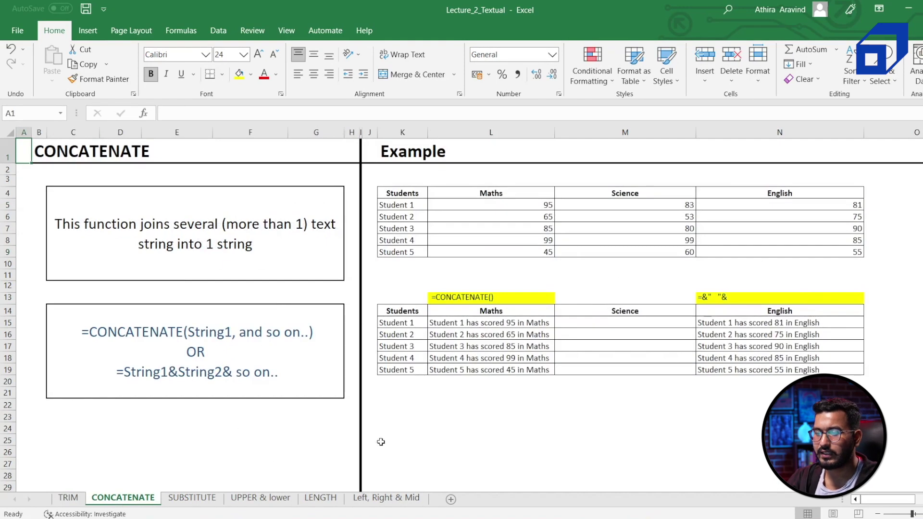
{"action": "left_click", "coordinate": [491, 382]}
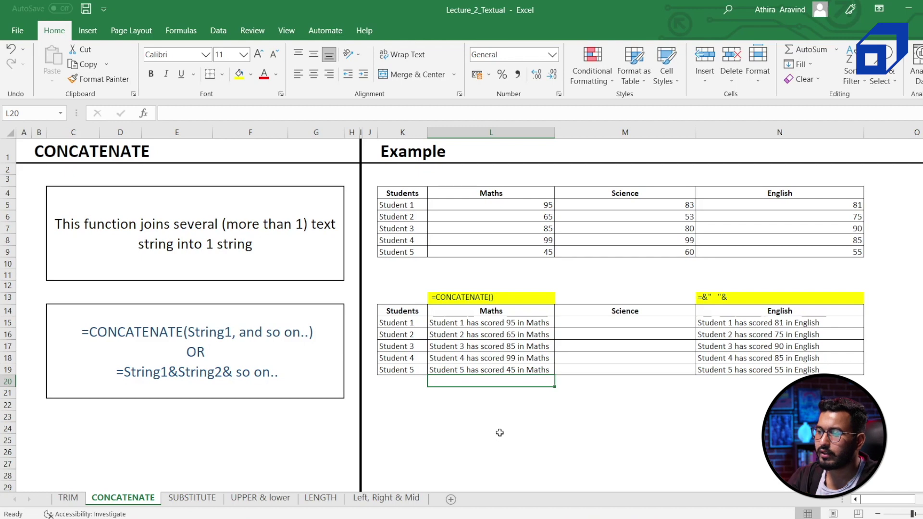
{"action": "left_click", "coordinate": [500, 299]}
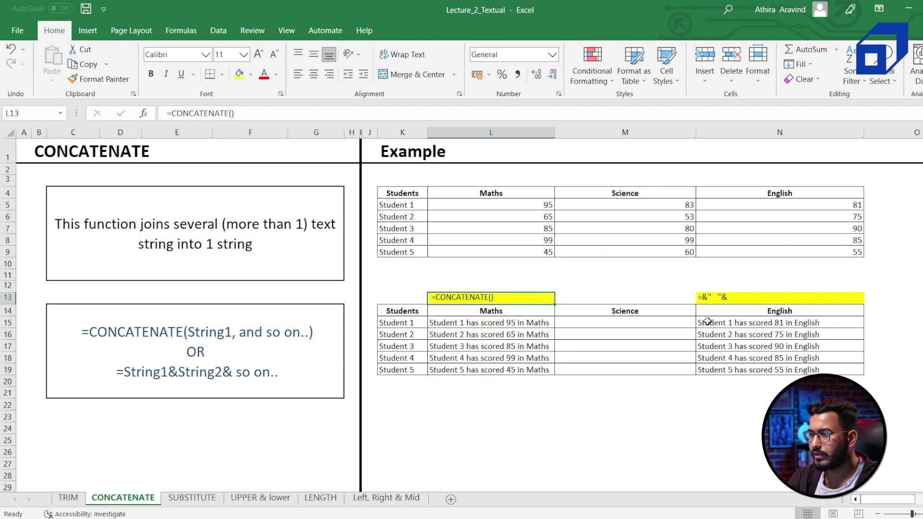
{"action": "left_click", "coordinate": [734, 300]}
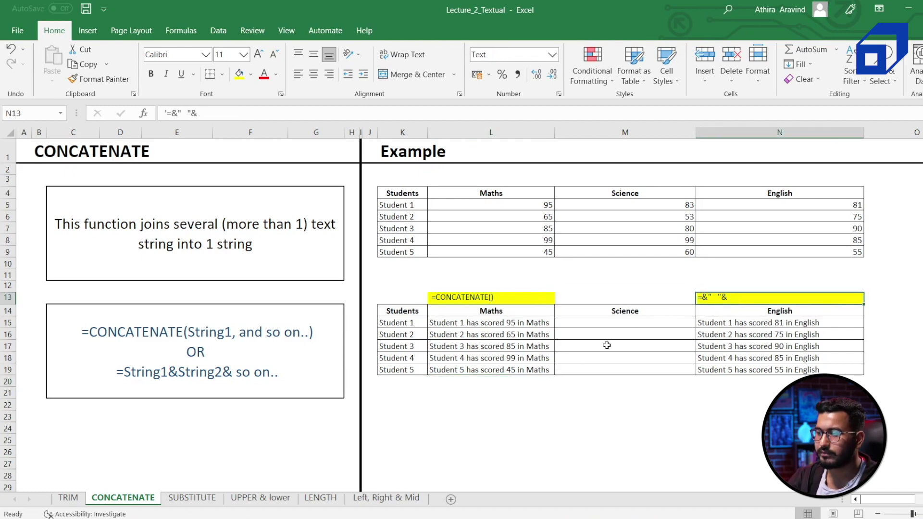
Start a CONCATENATE formula in L21 with student cell K5 followed by the text "has scored".
{"action": "left_click", "coordinate": [468, 391]}
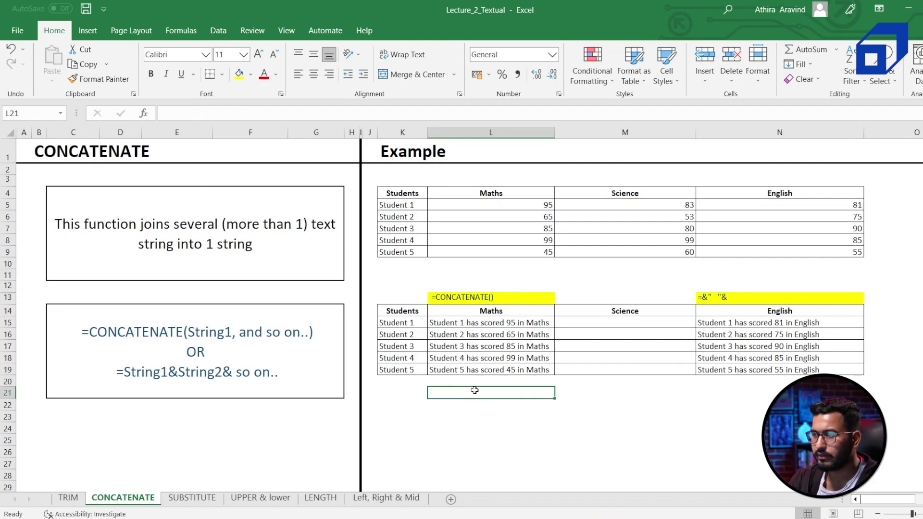
{"action": "type", "text": "=co"}
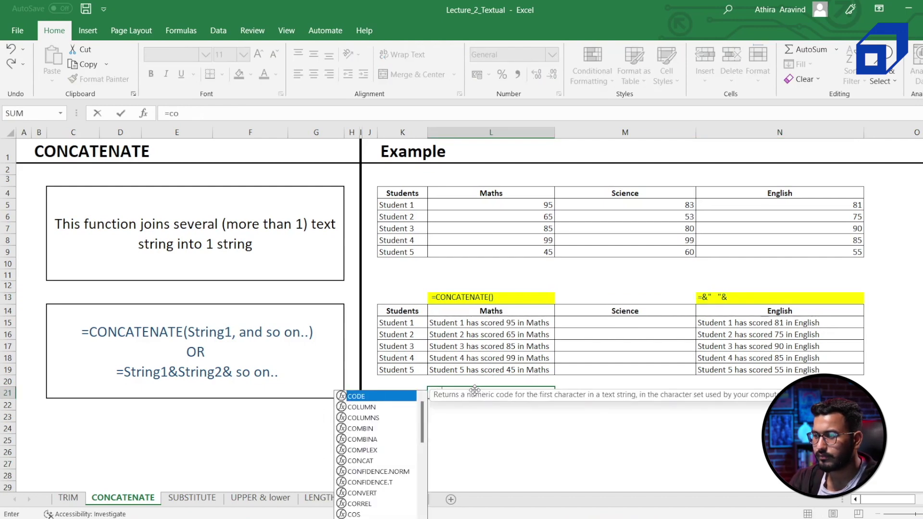
{"action": "type", "text": "nca"}
{"action": "key", "text": "Down"}
{"action": "key", "text": "Tab"}
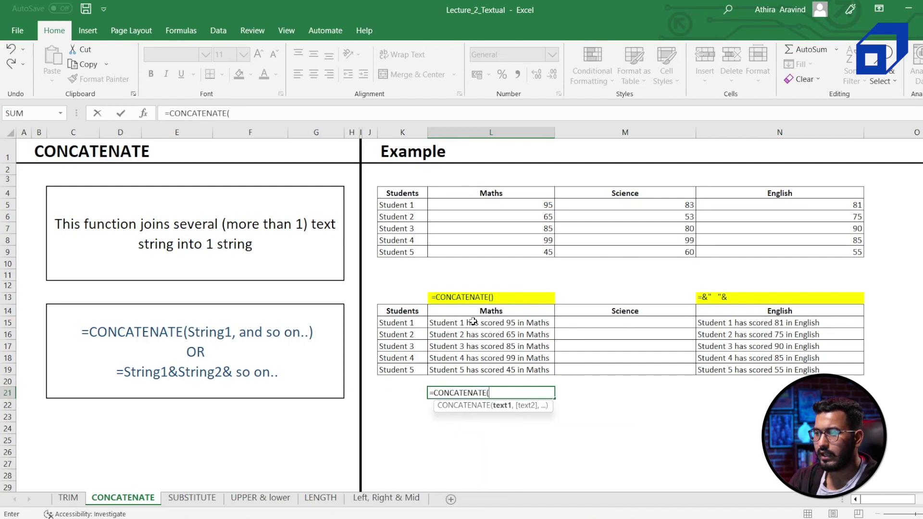
{"action": "left_click", "coordinate": [398, 204]}
{"action": "type", "text": ","}
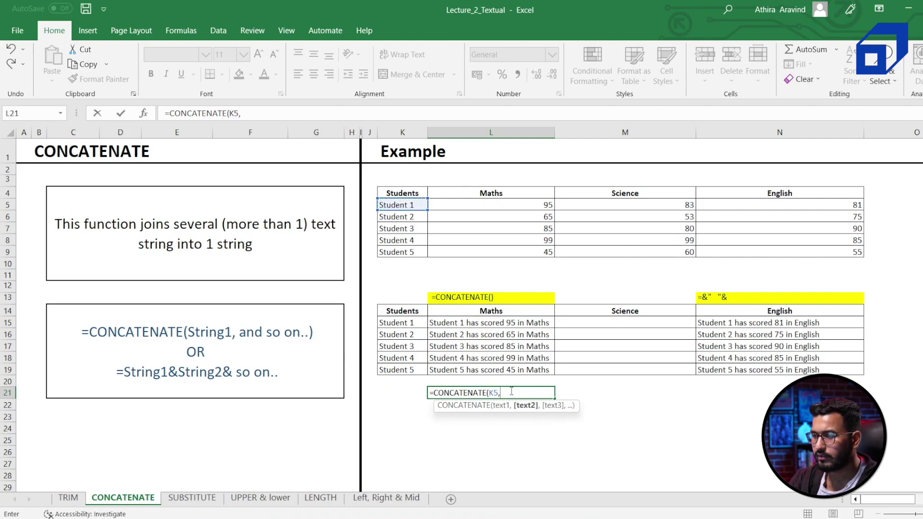
{"action": "type", "text": " \"has scored"}
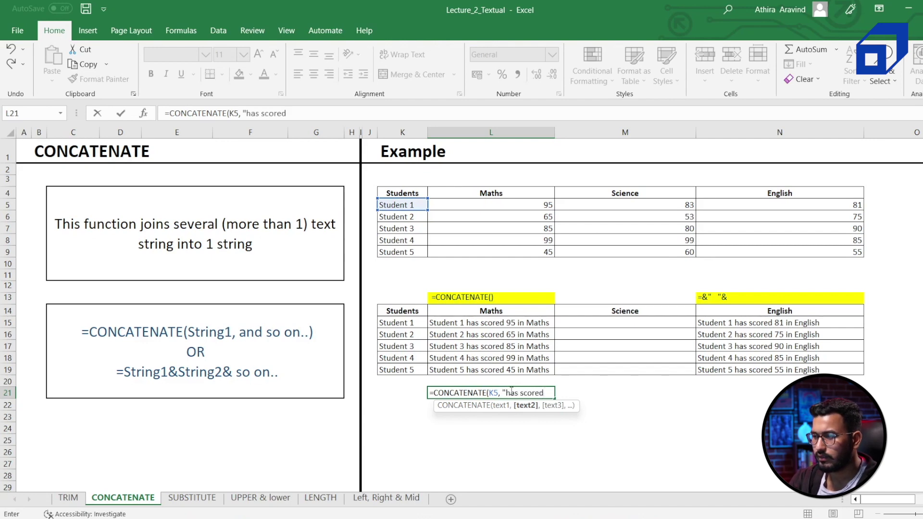
{"action": "type", "text": "\","}
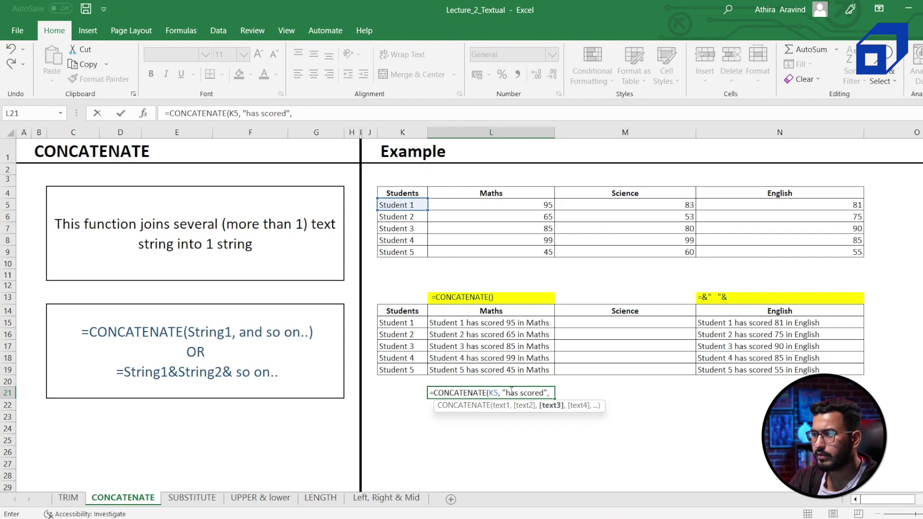
Extend the L21 formula with the Maths score L5, the text "in" and the subject header L4, and close the bracket.
{"action": "left_click", "coordinate": [531, 204]}
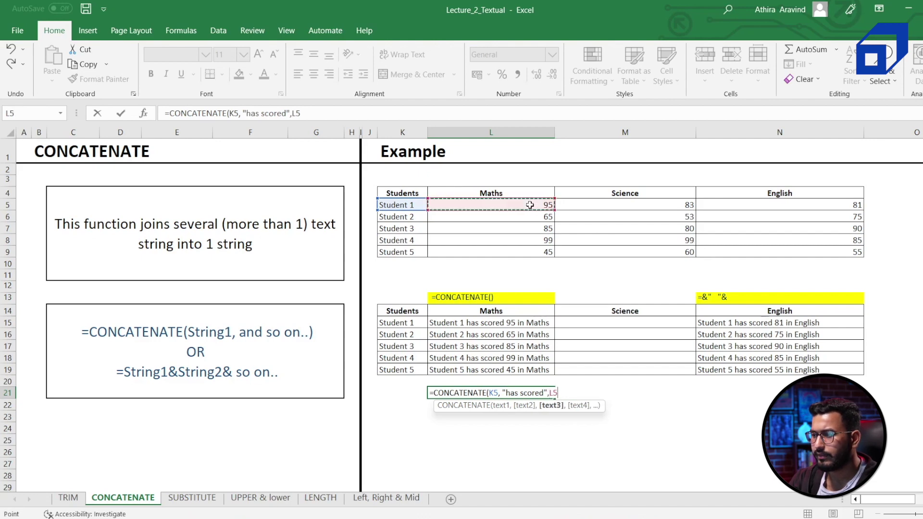
{"action": "type", "text": ","}
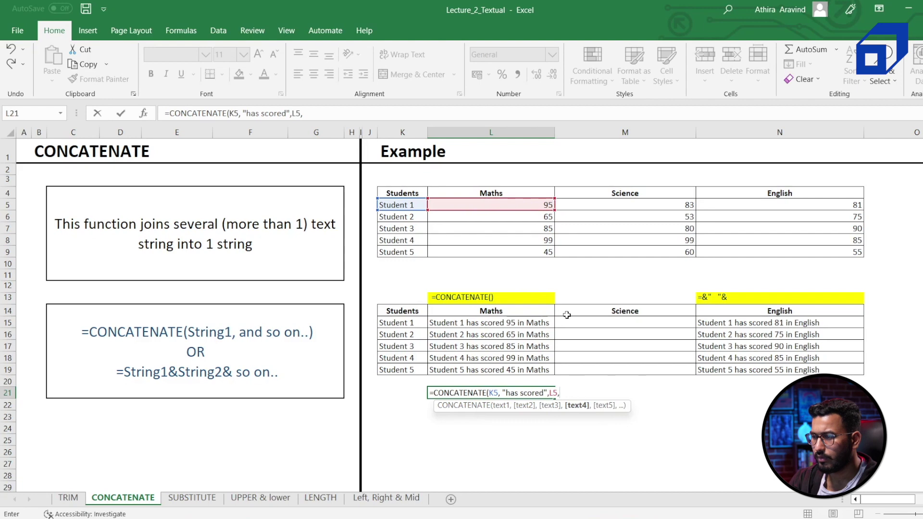
{"action": "type", "text": "\"in"}
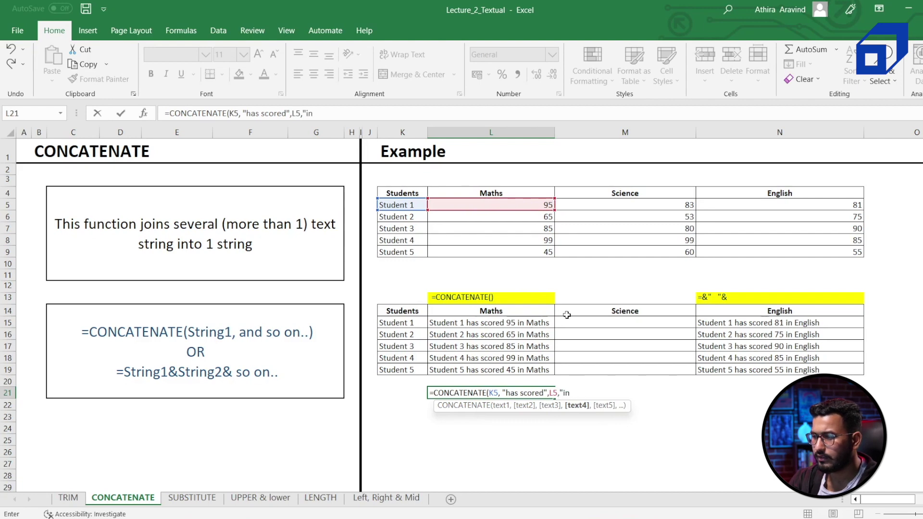
{"action": "type", "text": "\","}
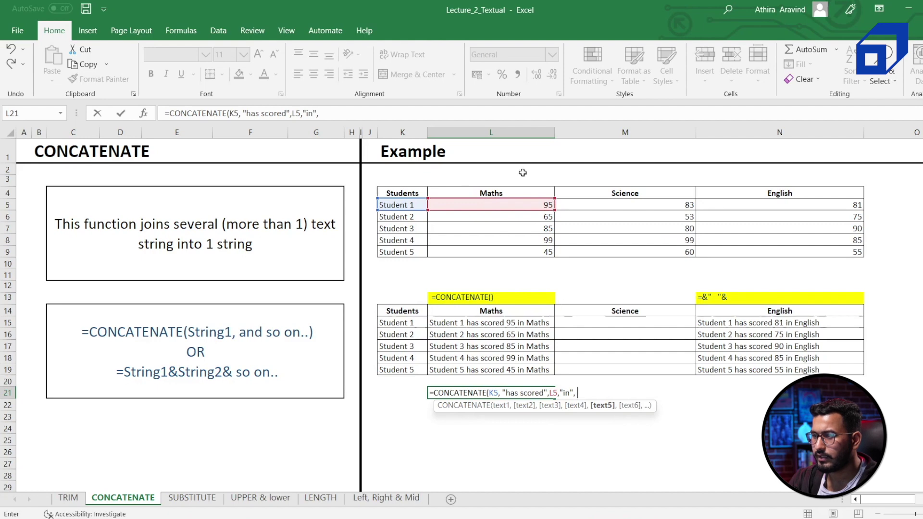
{"action": "left_click", "coordinate": [480, 193]}
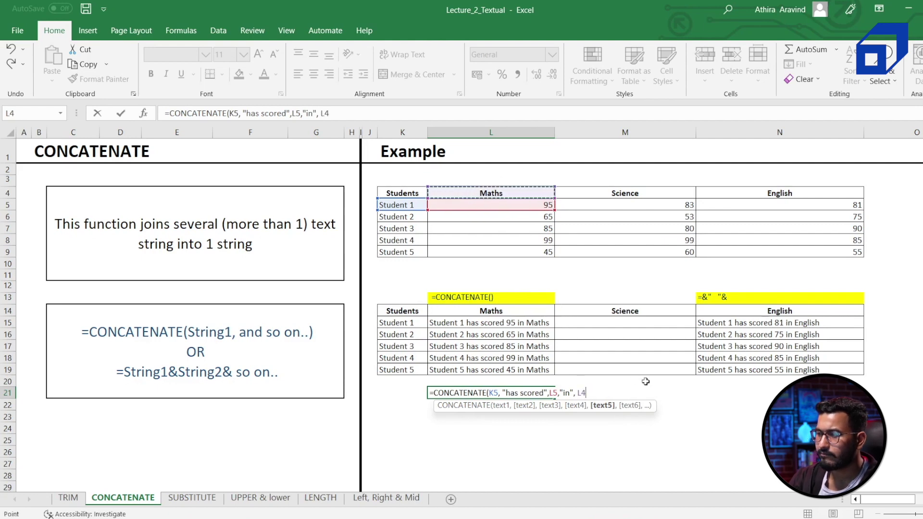
{"action": "type", "text": ")"}
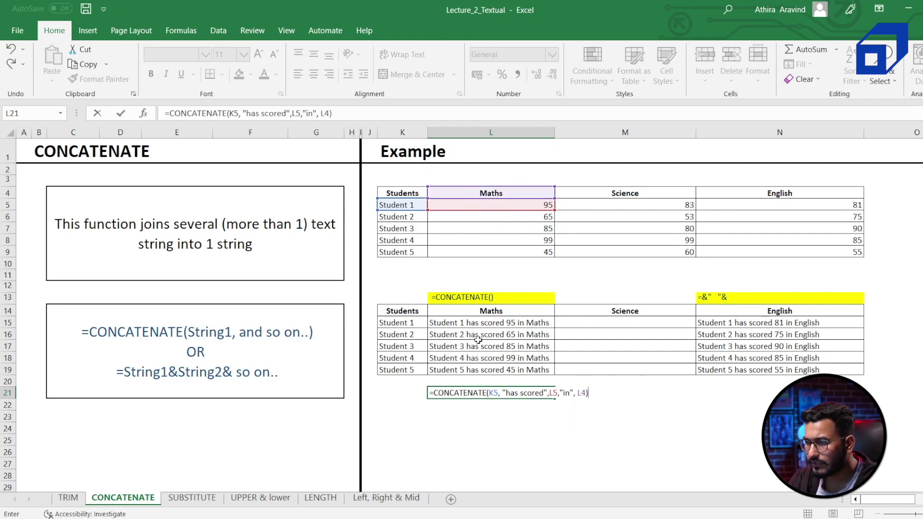
Add a space before and after both "has scored" and "in" in the L21 formula and commit it.
{"action": "left_click", "coordinate": [508, 392]}
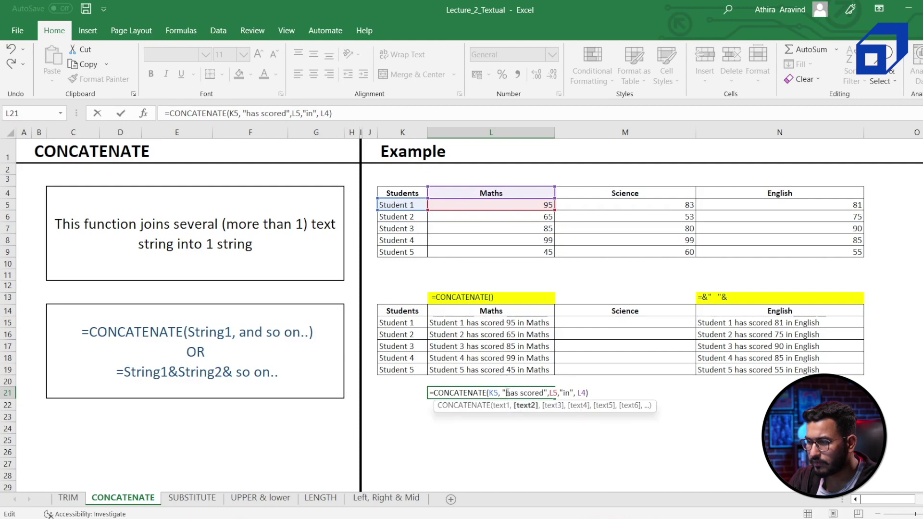
{"action": "left_click", "coordinate": [567, 392]}
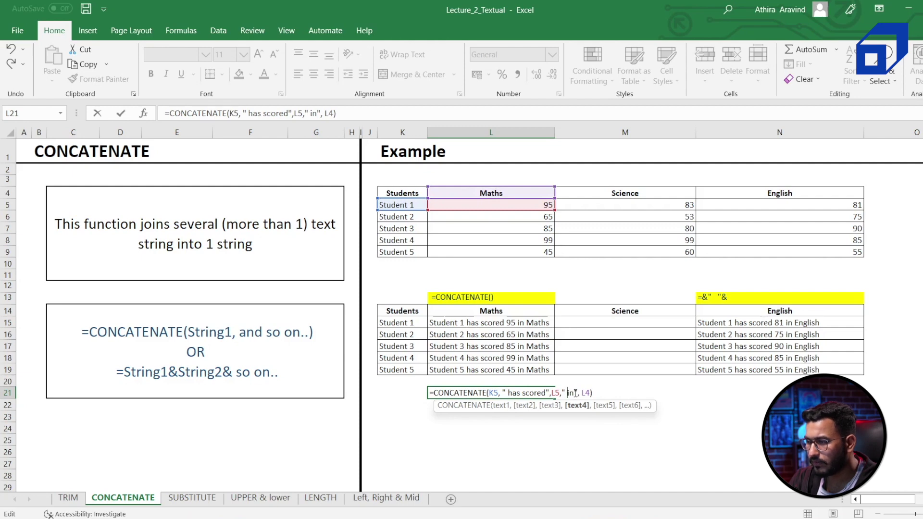
{"action": "left_click", "coordinate": [575, 392]}
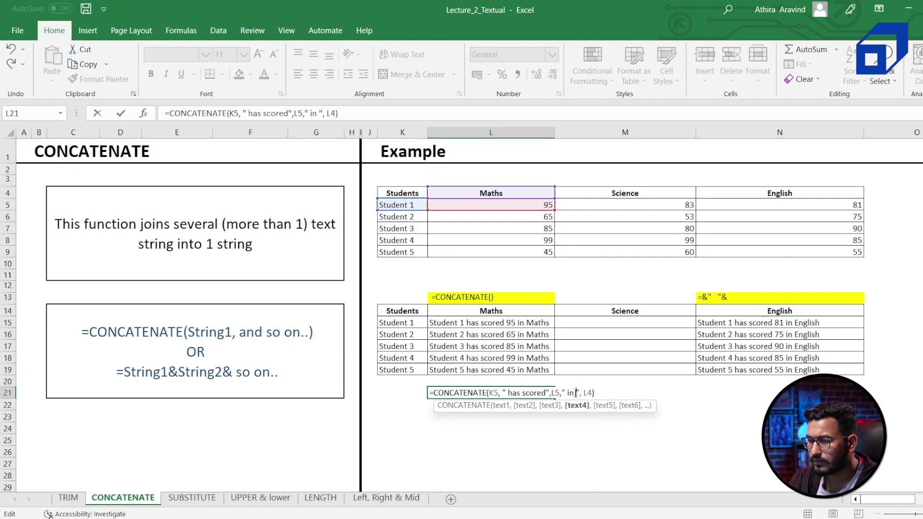
{"action": "left_click", "coordinate": [547, 393]}
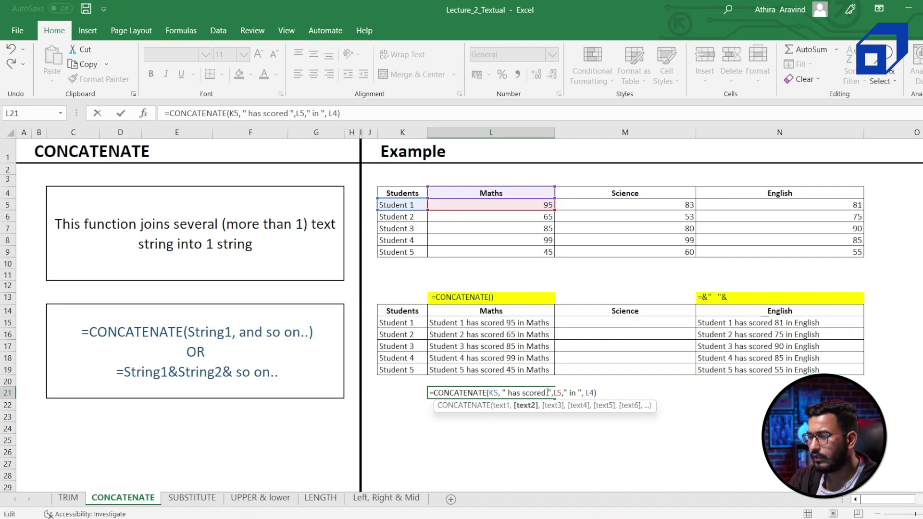
{"action": "key", "text": "Return"}
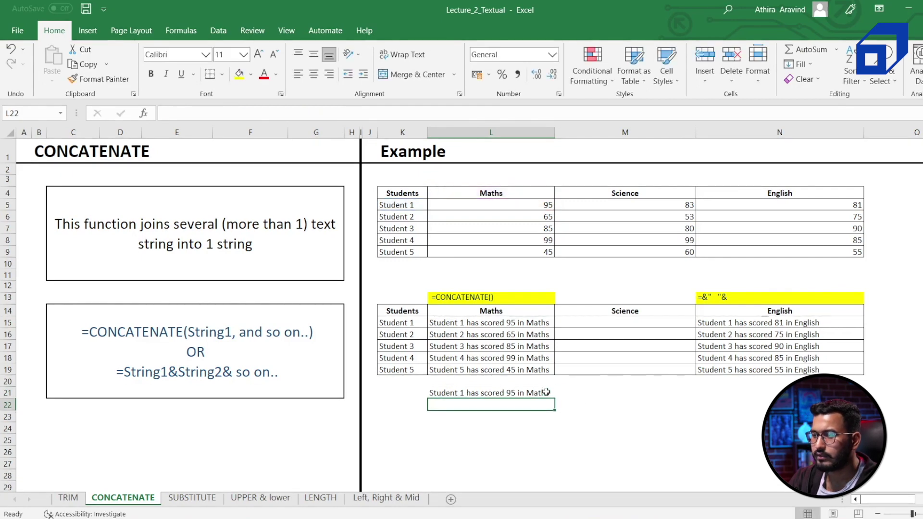
Lock the references in the L21 CONCATENATE formula as $K5, $L5 and L$4, then commit it.
{"action": "left_click", "coordinate": [519, 394]}
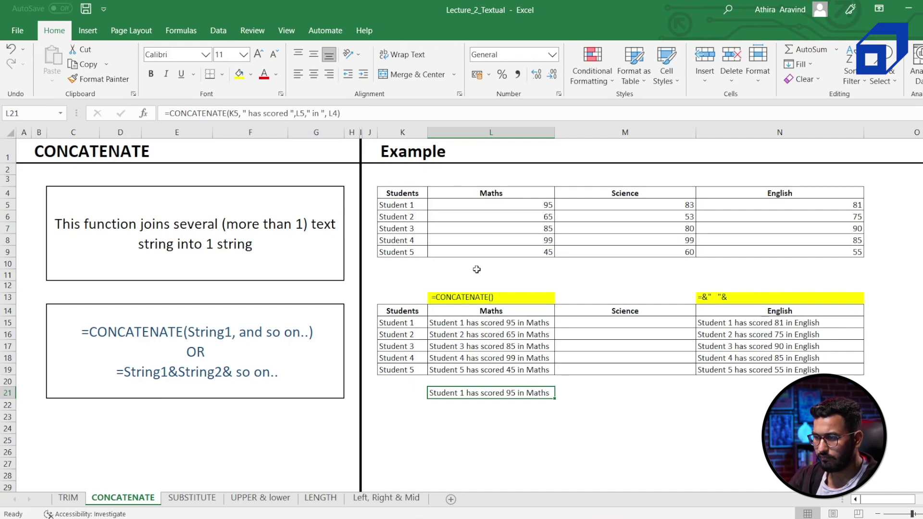
{"action": "double_click", "coordinate": [498, 392]}
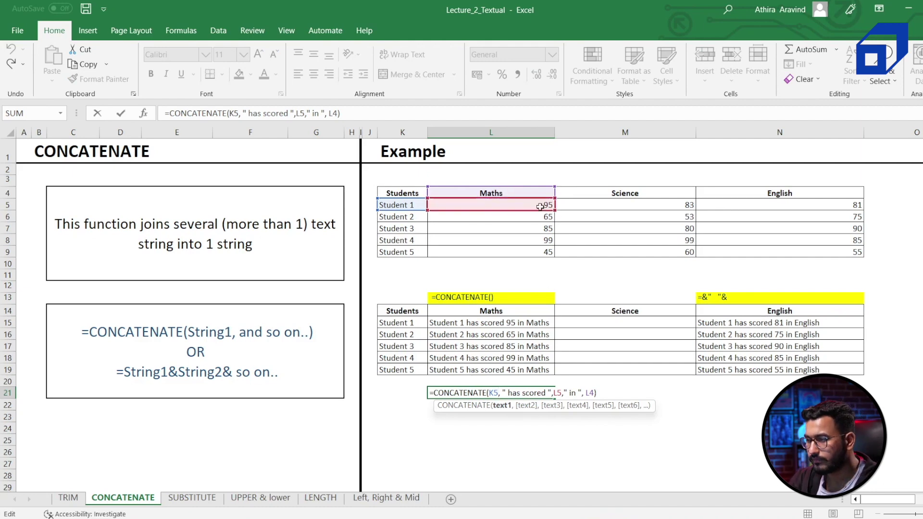
{"action": "left_click", "coordinate": [589, 393]}
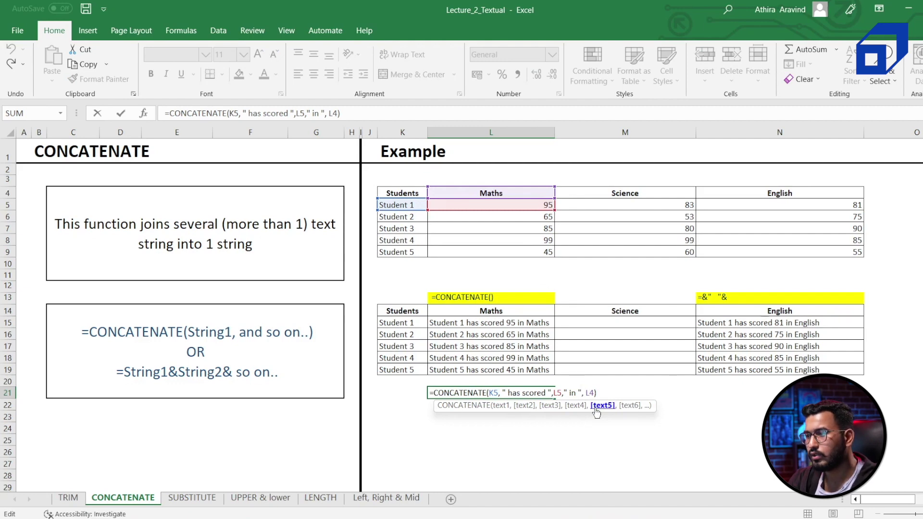
{"action": "type", "text": "$"}
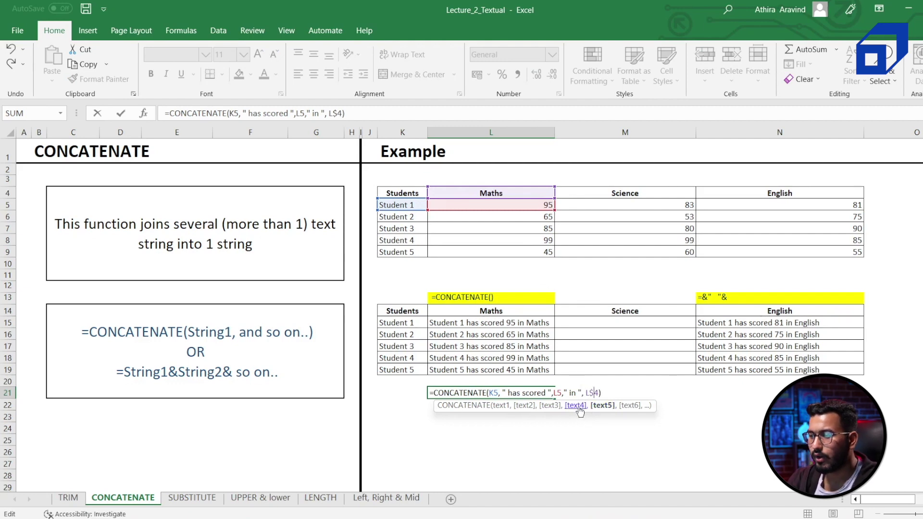
{"action": "left_click", "coordinate": [490, 392]}
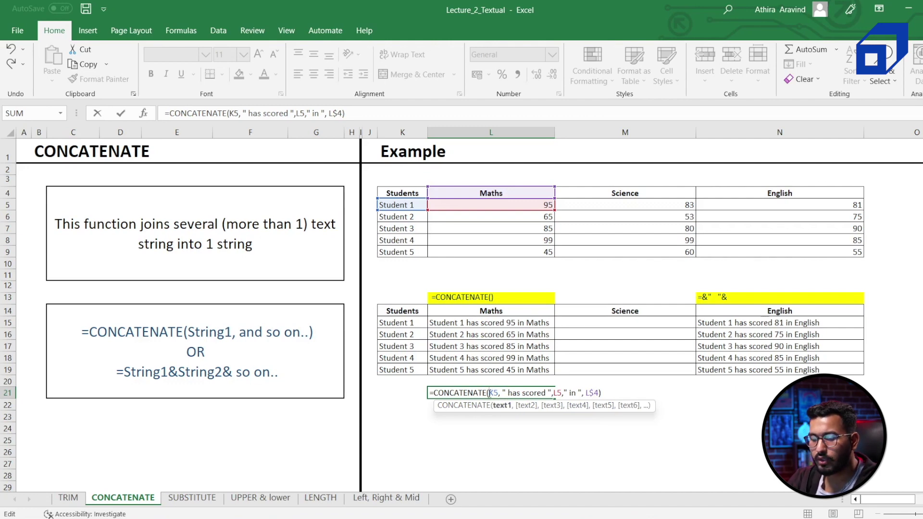
{"action": "type", "text": "$"}
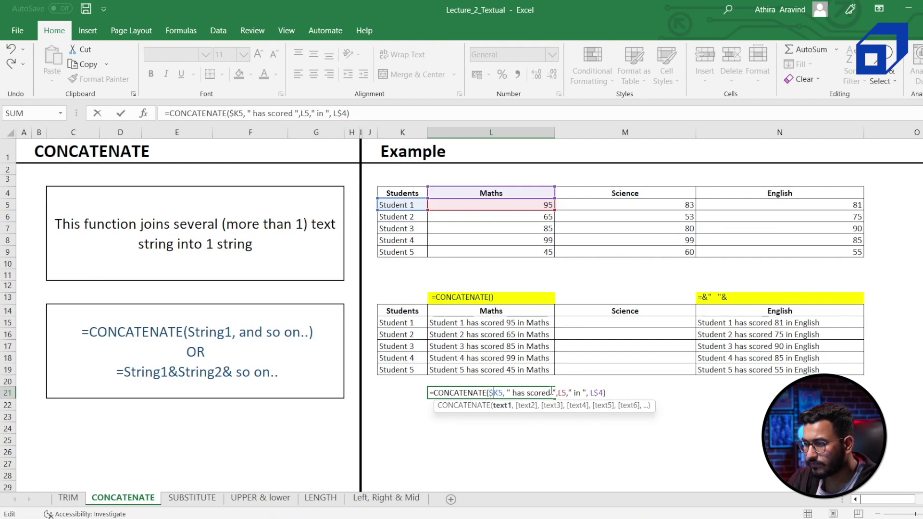
{"action": "left_click", "coordinate": [558, 393]}
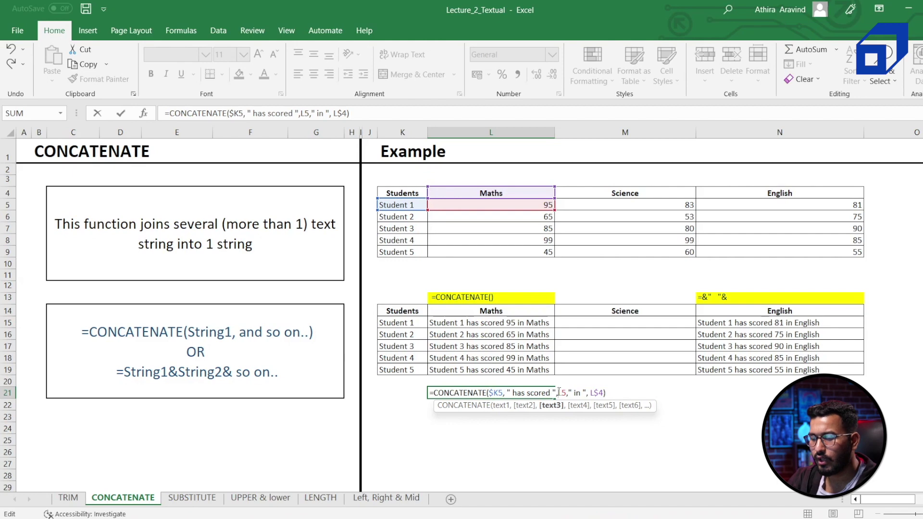
{"action": "type", "text": "$"}
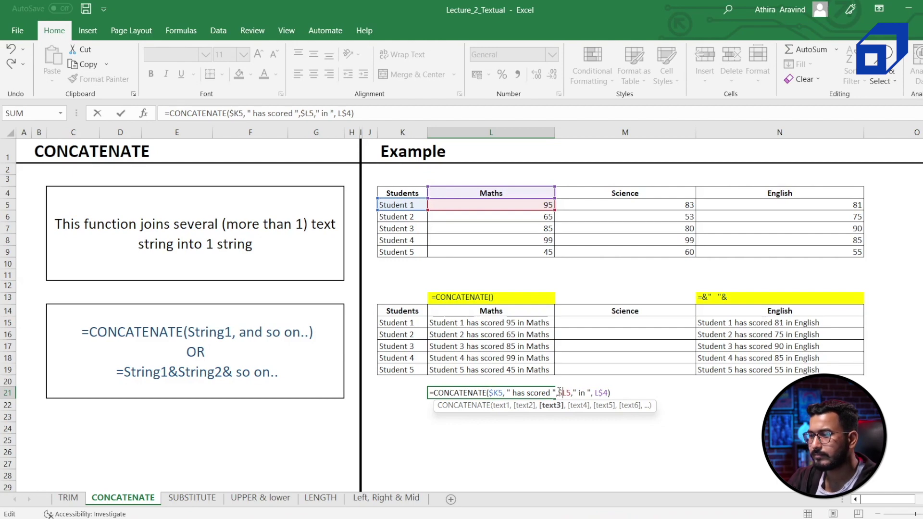
{"action": "left_click", "coordinate": [610, 392]}
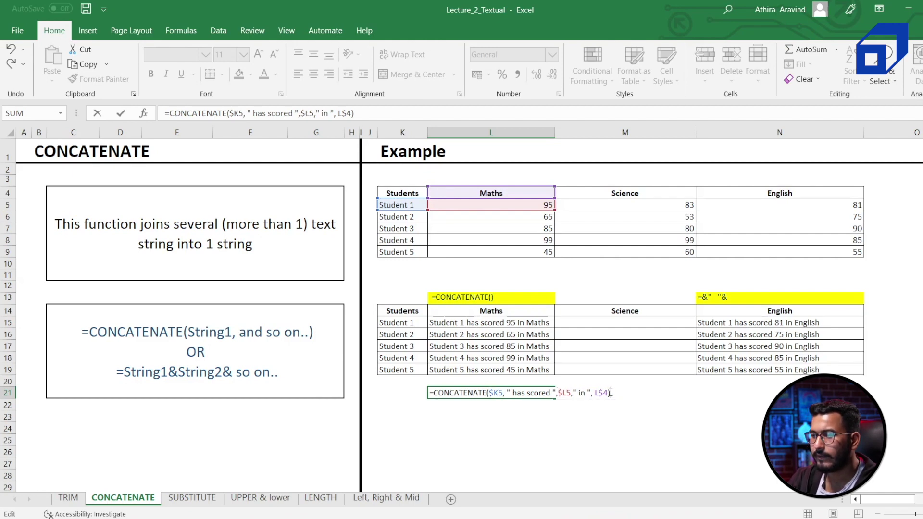
{"action": "key", "text": "Return"}
Fill the L21 formula down to row 25 and then across to column N.
{"action": "left_click", "coordinate": [544, 394]}
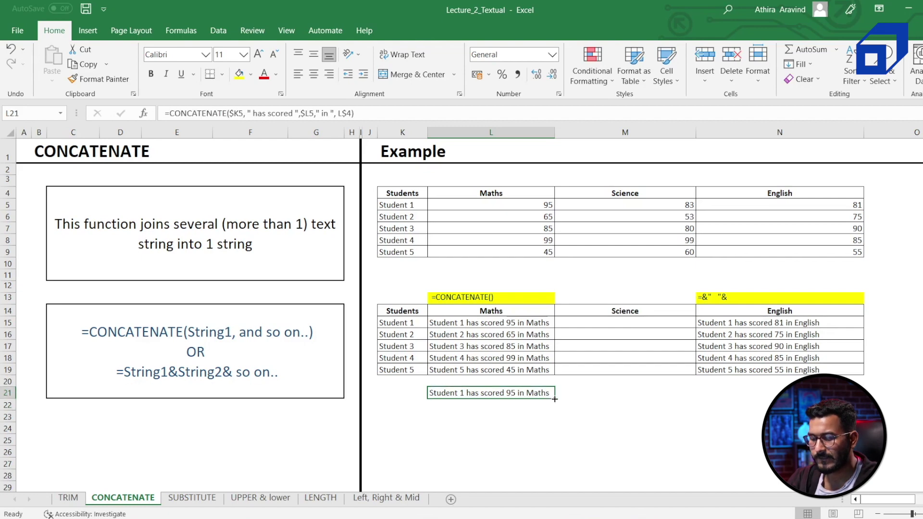
{"action": "left_click_drag", "start_coordinate": [554, 399], "coordinate": [549, 444]}
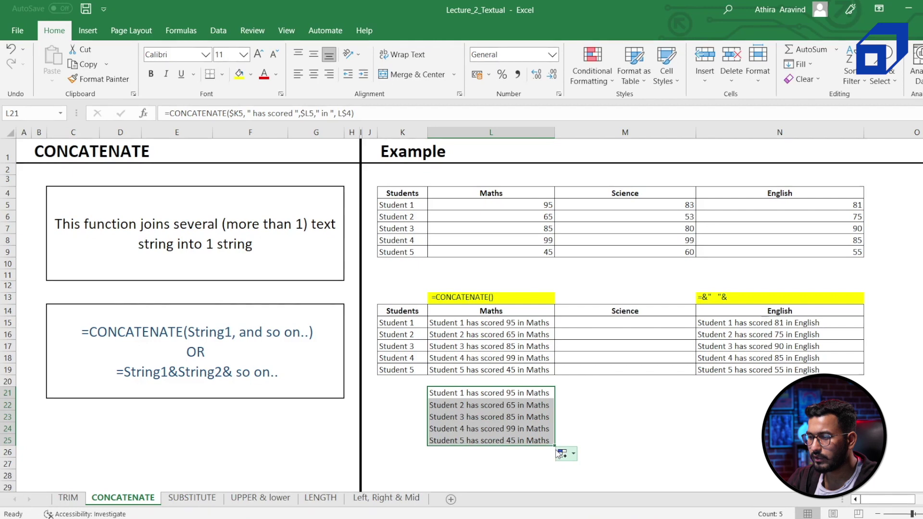
{"action": "left_click_drag", "start_coordinate": [555, 447], "coordinate": [789, 435]}
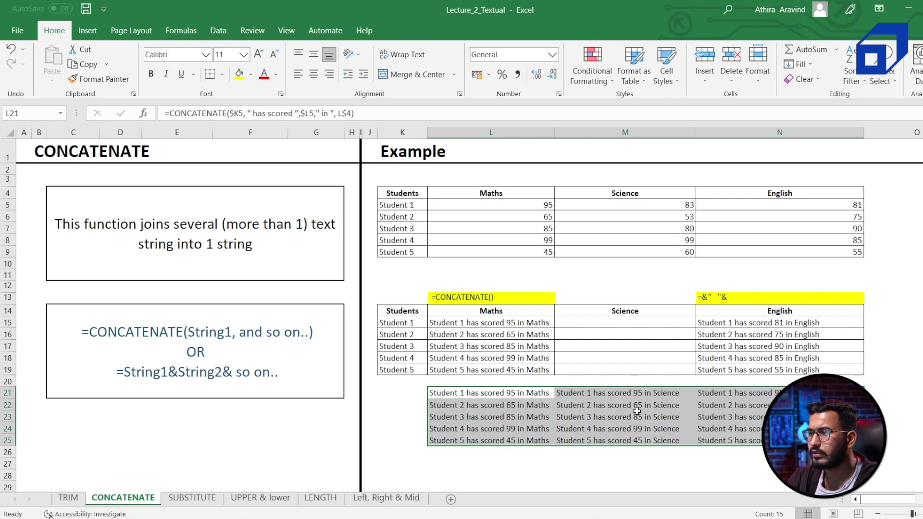
Remove the column lock from the score reference in the L21 formula so it reads L5, and commit it.
{"action": "left_click", "coordinate": [519, 395]}
{"action": "double_click", "coordinate": [524, 395]}
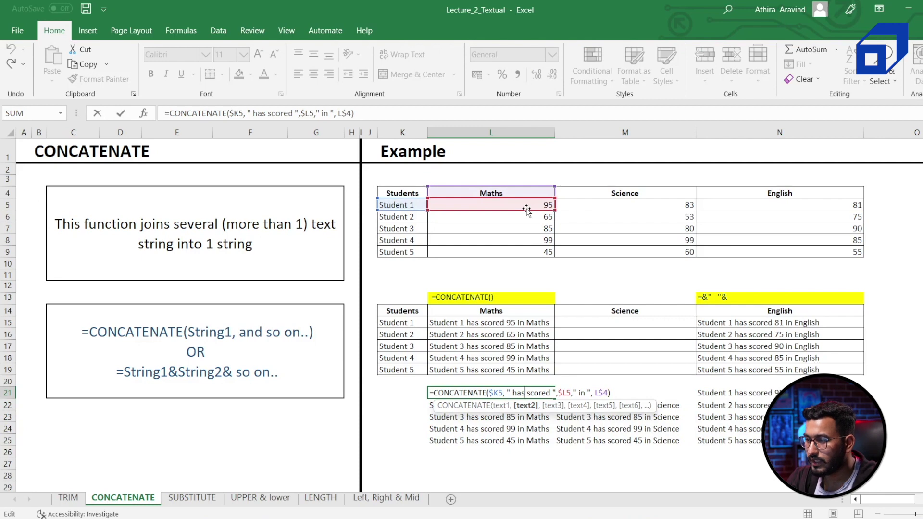
{"action": "left_click", "coordinate": [561, 393]}
{"action": "key", "text": "Delete"}
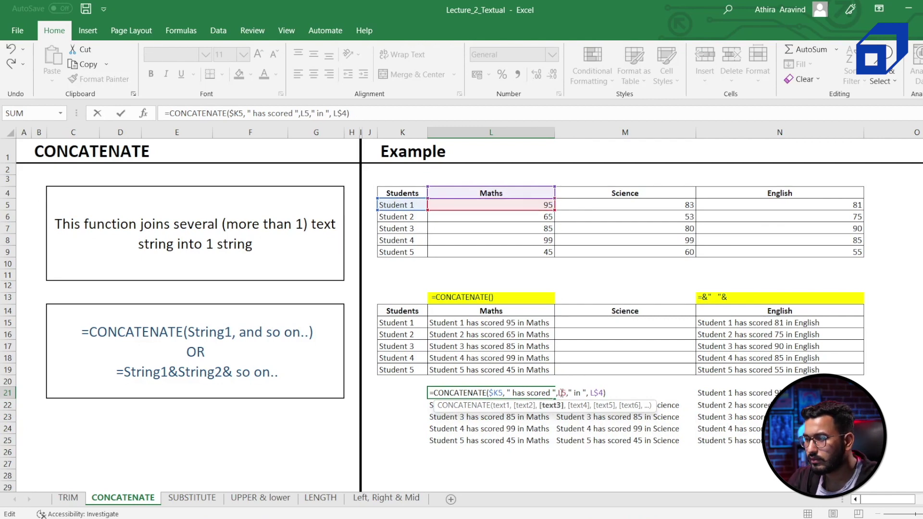
{"action": "key", "text": "Return"}
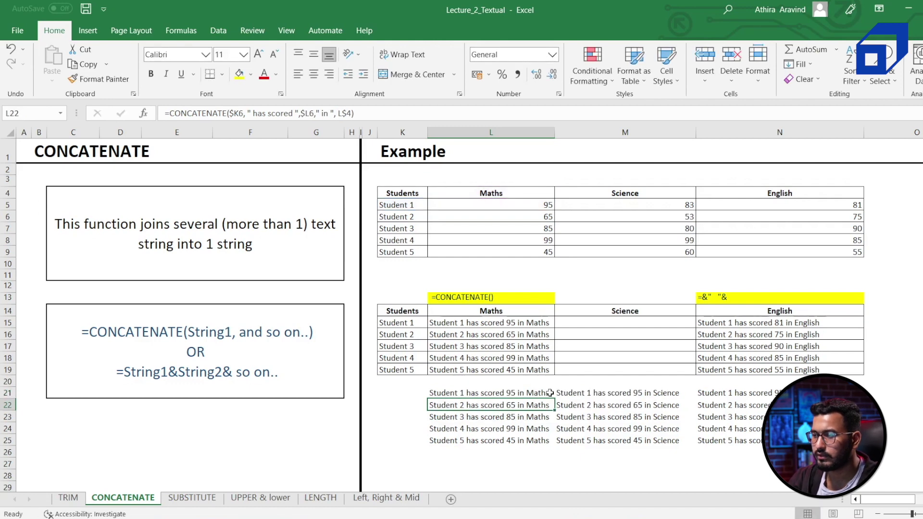
Refill the range L21:N25 with the corrected formula from L21.
{"action": "left_click", "coordinate": [529, 393]}
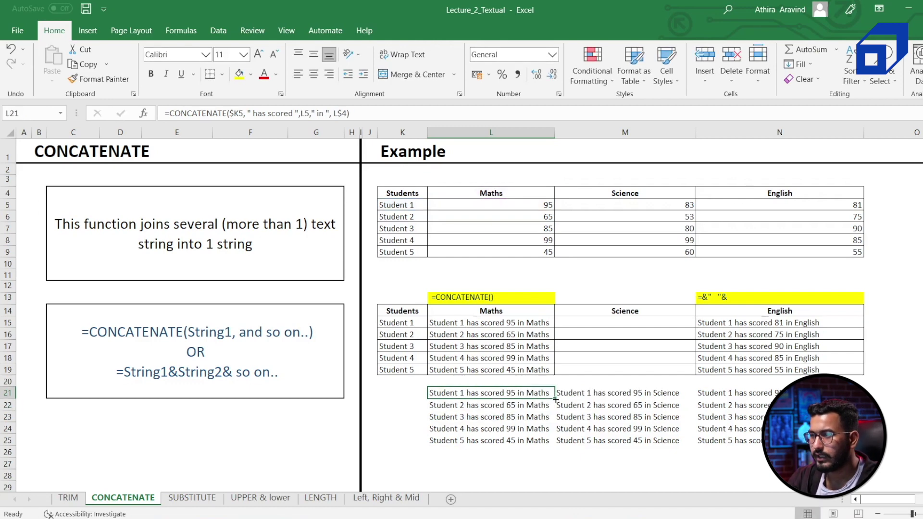
{"action": "left_click_drag", "start_coordinate": [555, 400], "coordinate": [743, 432]}
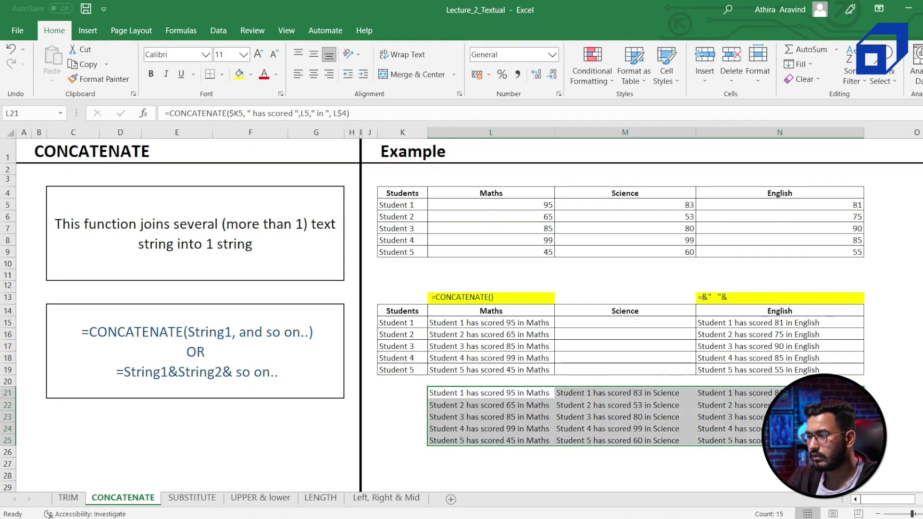
{"action": "left_click", "coordinate": [698, 462]}
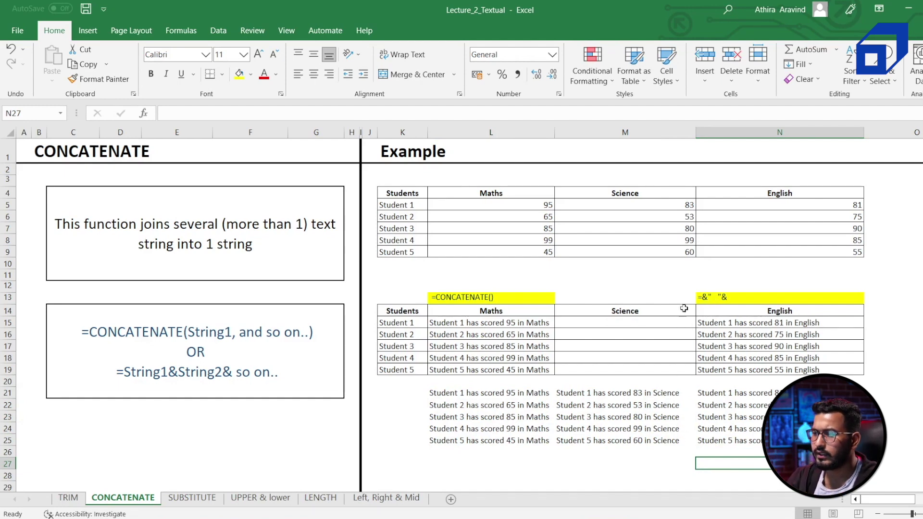
Start an ampersand formula in M15 that joins student cell K5, the text "has scored" and the score in L5.
{"action": "left_click", "coordinate": [650, 325]}
{"action": "type", "text": "="}
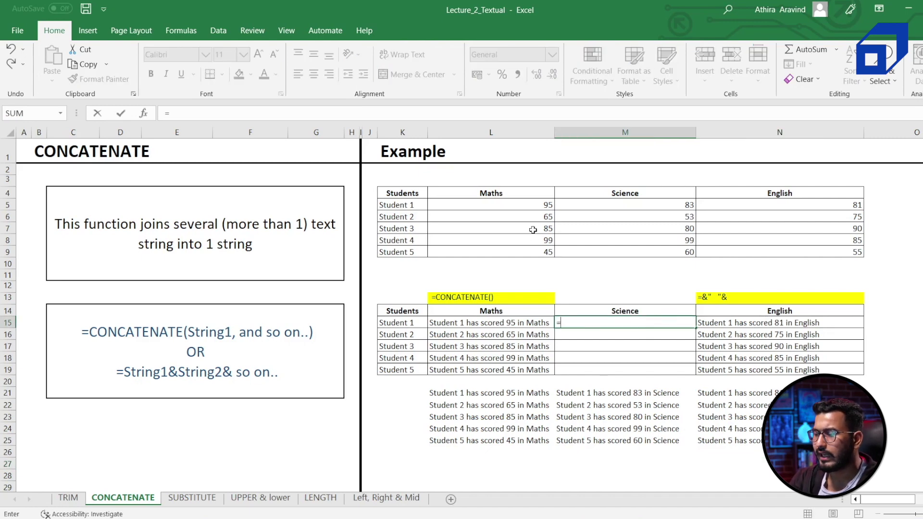
{"action": "left_click", "coordinate": [387, 206]}
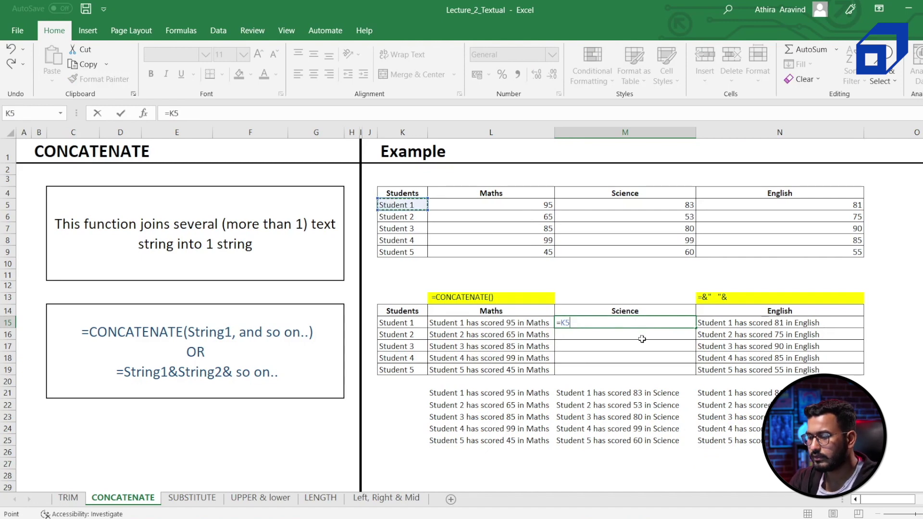
{"action": "type", "text": "&"}
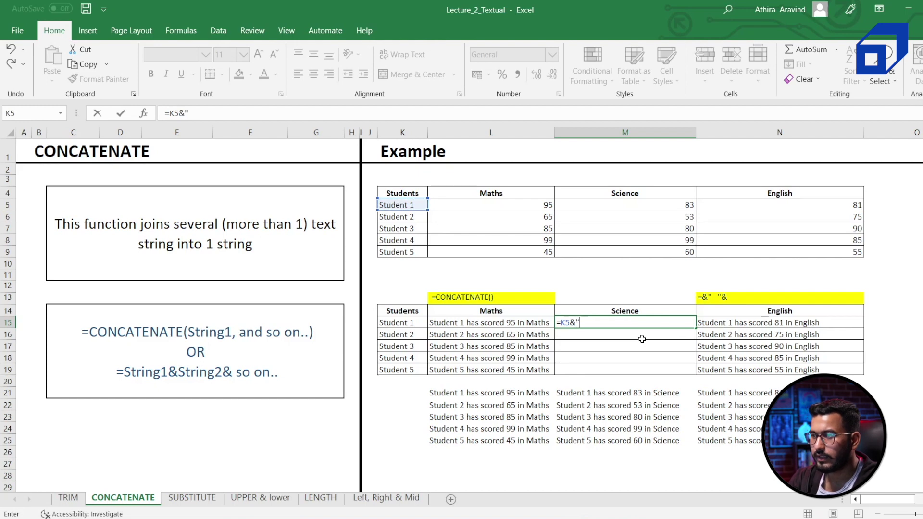
{"action": "type", "text": "\"has scored"}
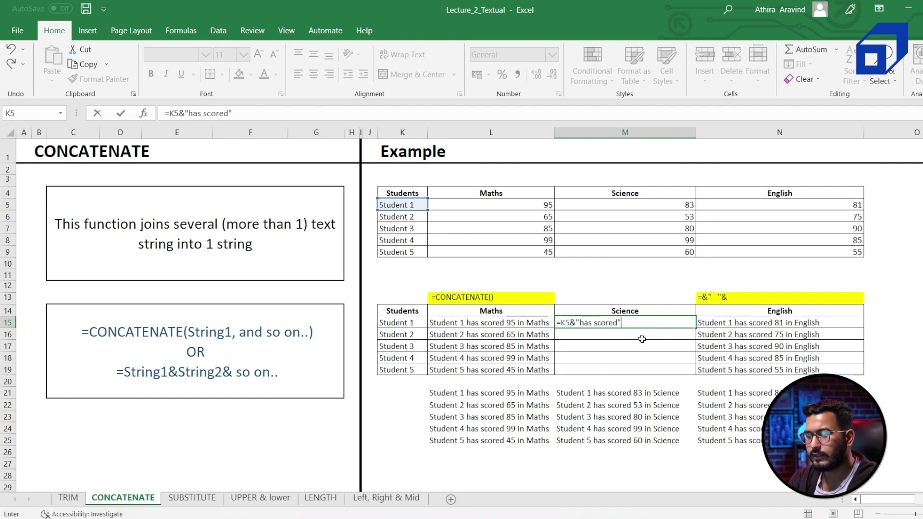
{"action": "type", "text": "\"&"}
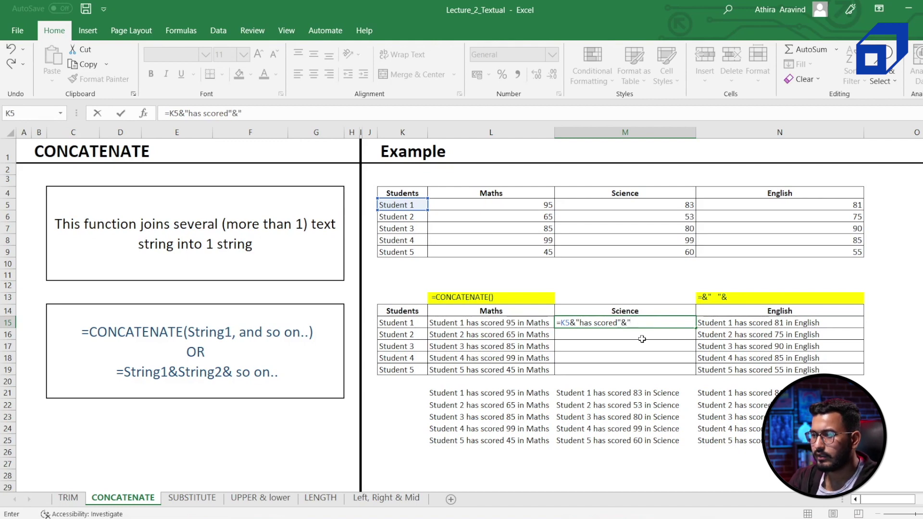
{"action": "left_click", "coordinate": [531, 206]}
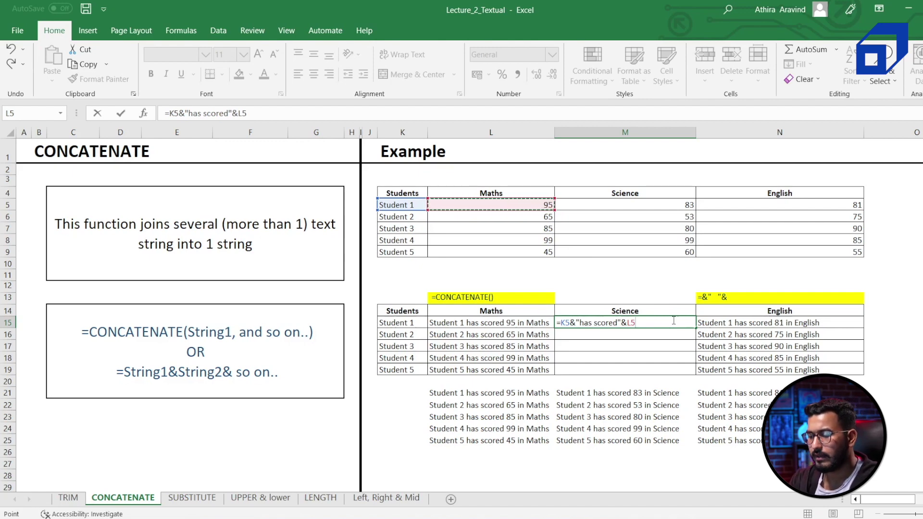
Append the text "in Science" to the M15 formula with another ampersand and commit it.
{"action": "type", "text": "&"}
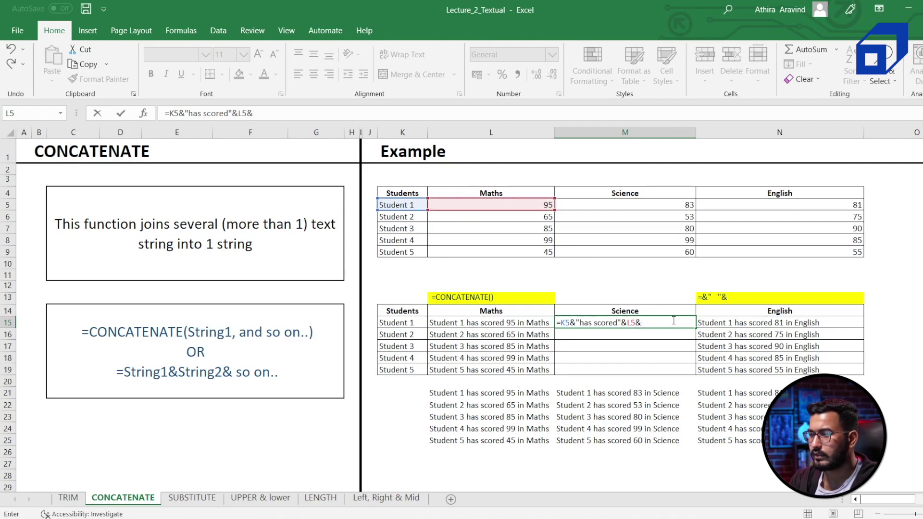
{"action": "type", "text": "\"in "}
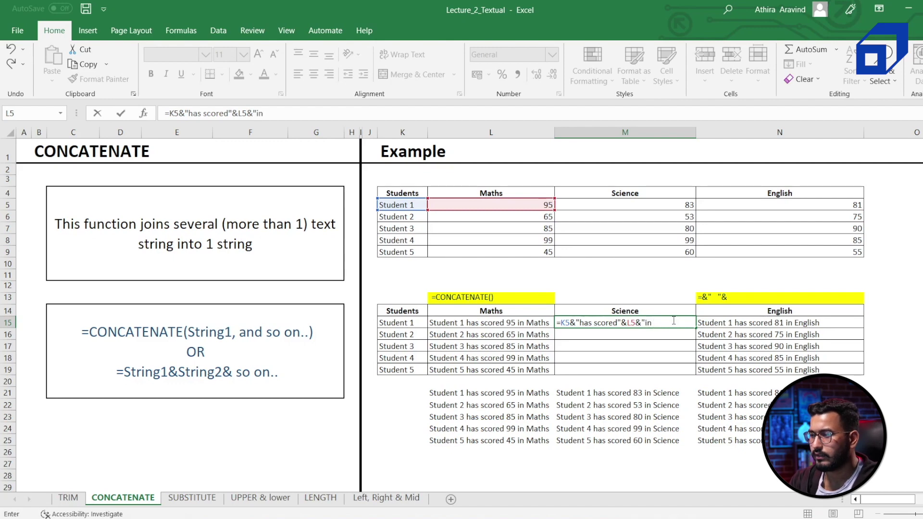
{"action": "type", "text": "Science"}
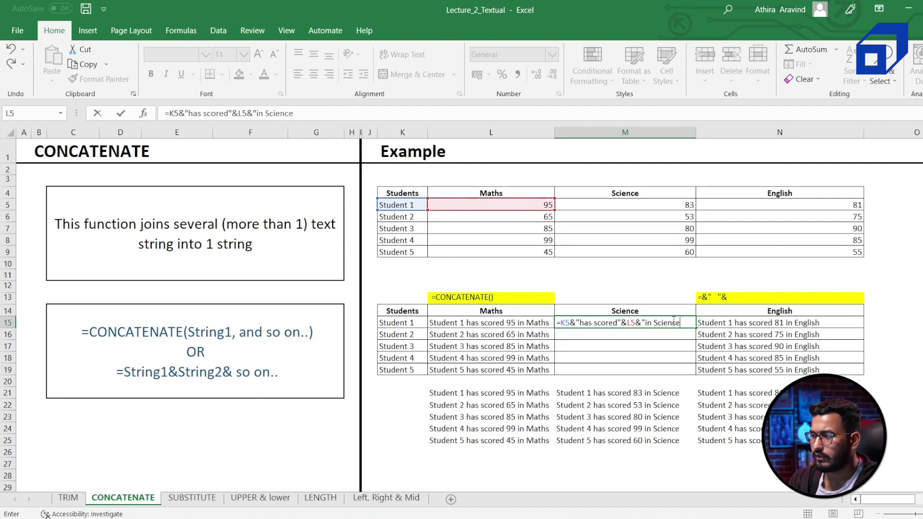
{"action": "type", "text": "\""}
{"action": "key", "text": "Return"}
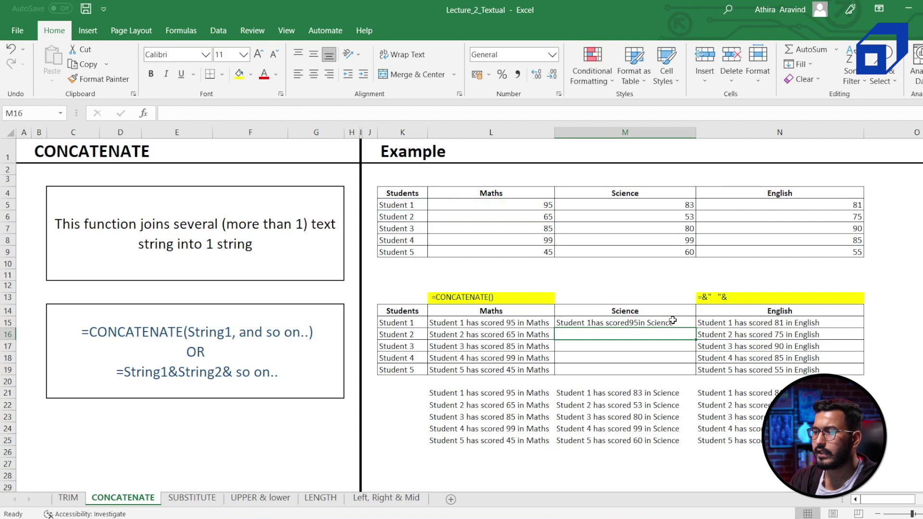
Correct the spacing in M15 so the formula reads =K5&" has scored "&L5&" In Science", and commit it.
{"action": "double_click", "coordinate": [650, 322]}
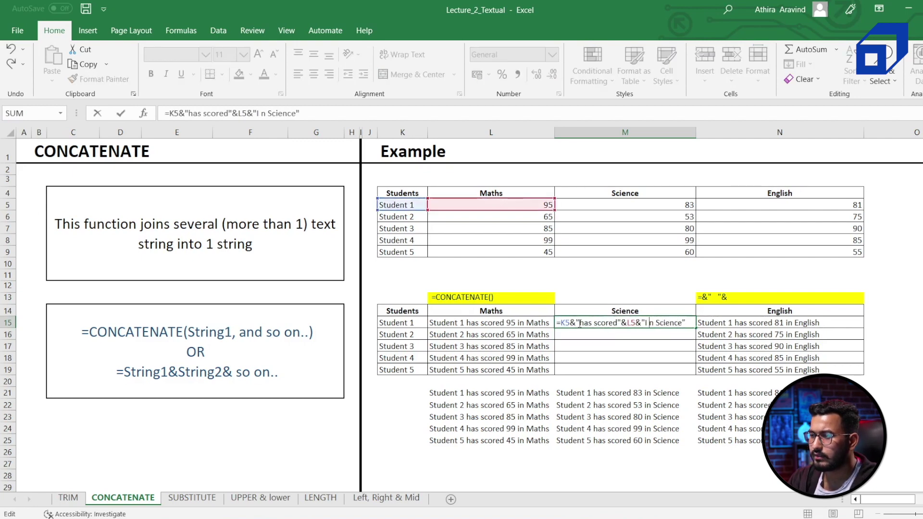
{"action": "key", "text": "BackSpace"}
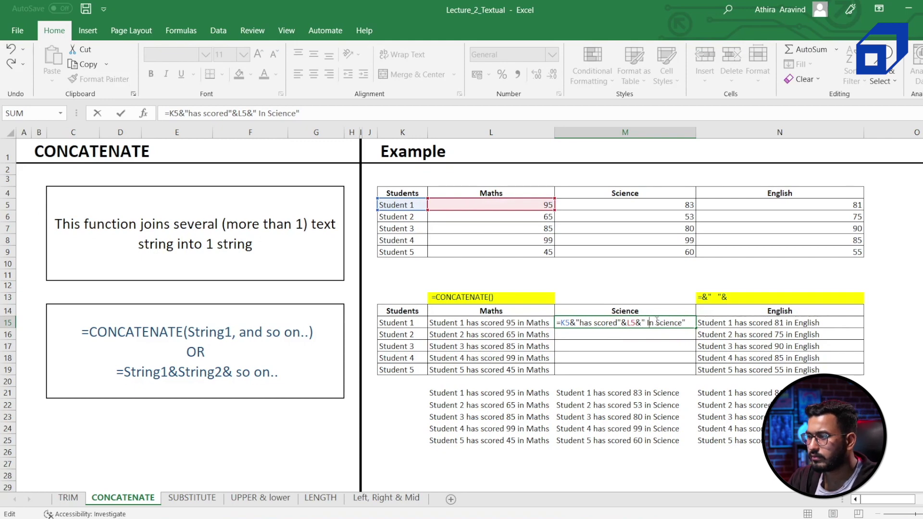
{"action": "key", "text": "Right"}
{"action": "key", "text": "Right"}
{"action": "key", "text": "Right"}
{"action": "key", "text": "Right"}
{"action": "key", "text": "Right"}
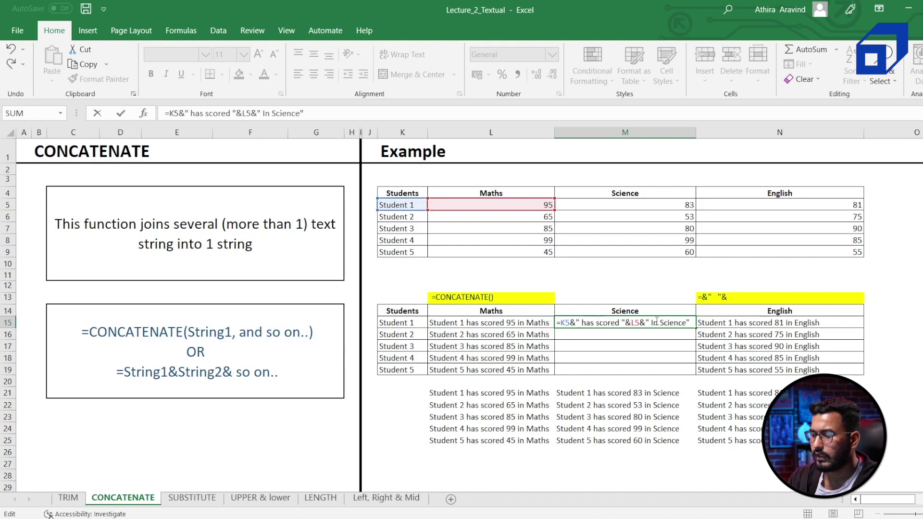
{"action": "key", "text": "Return"}
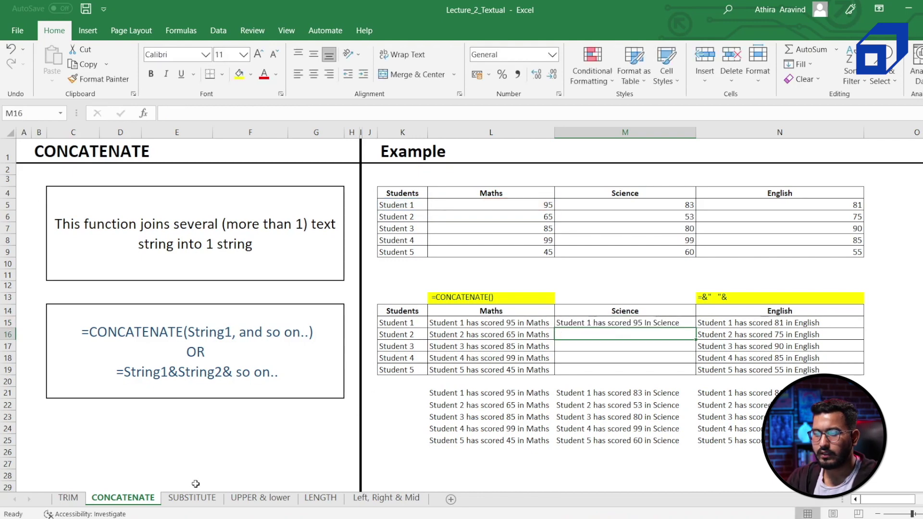
Open the SUBSTITUTE sheet and inspect the first example string in K7.
{"action": "left_click", "coordinate": [191, 498]}
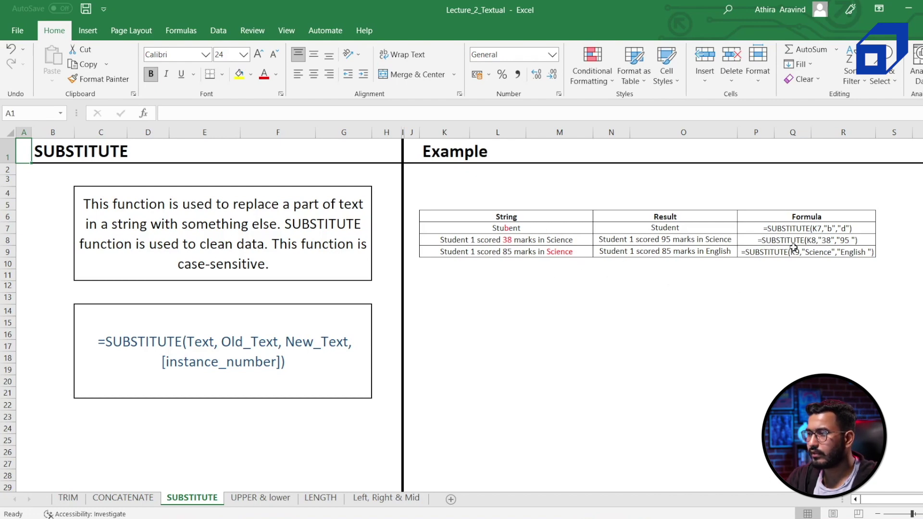
{"action": "left_click", "coordinate": [648, 278]}
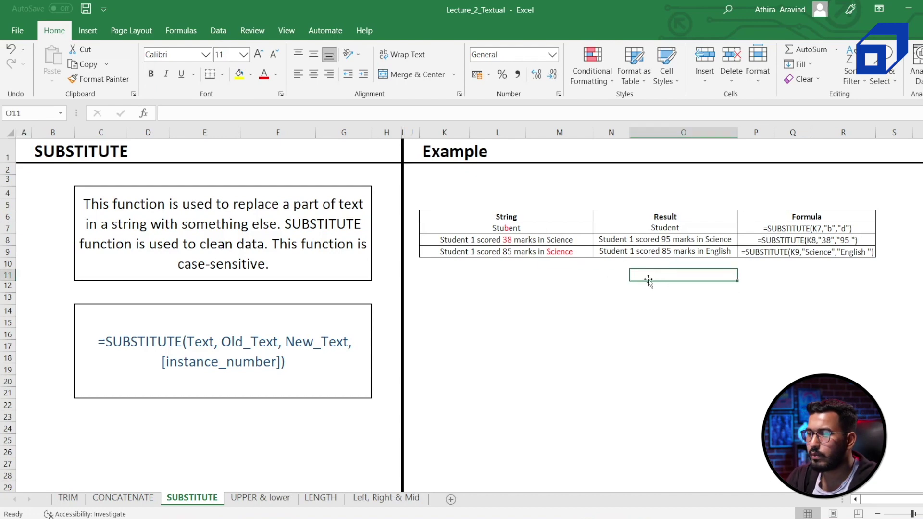
{"action": "left_click", "coordinate": [512, 231]}
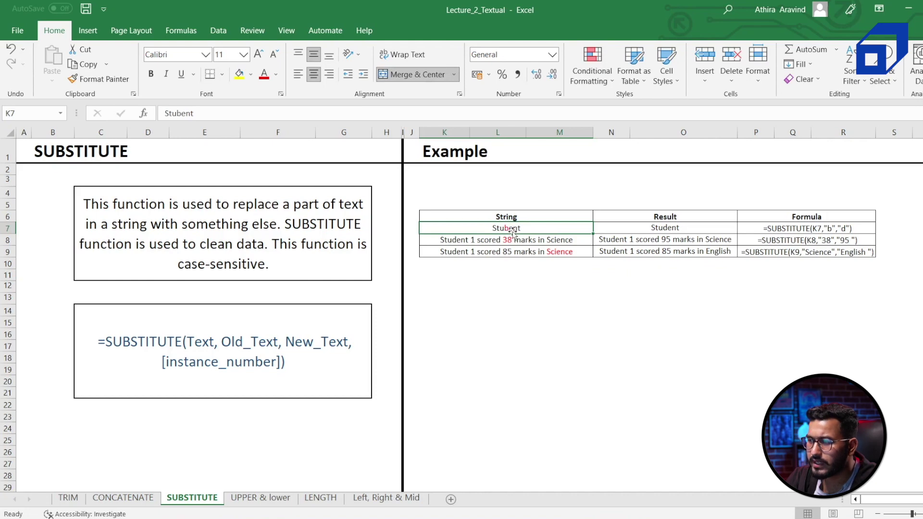
Enter =SUBSTITUTE(K7,"b","d") in cell N11 to replace the letter b with d in the first example string.
{"action": "left_click", "coordinate": [623, 278]}
{"action": "type", "text": "=sub"}
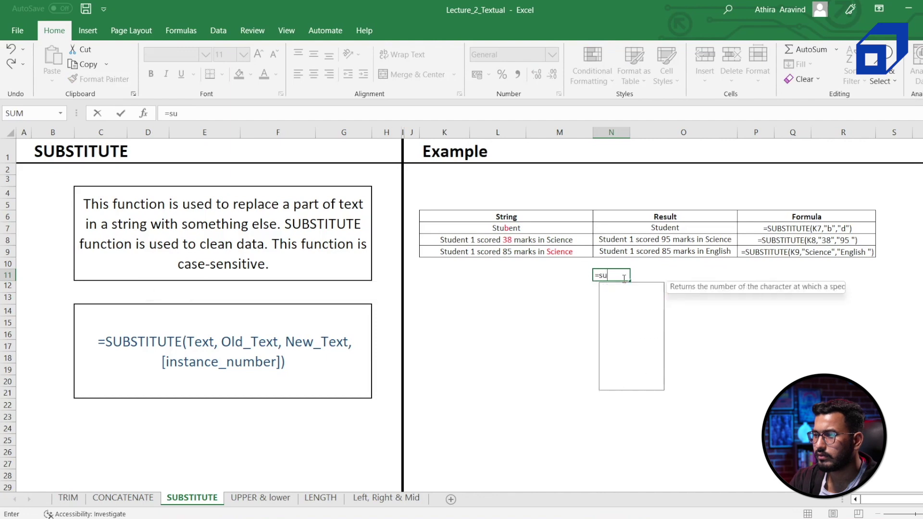
{"action": "double_click", "coordinate": [628, 288]}
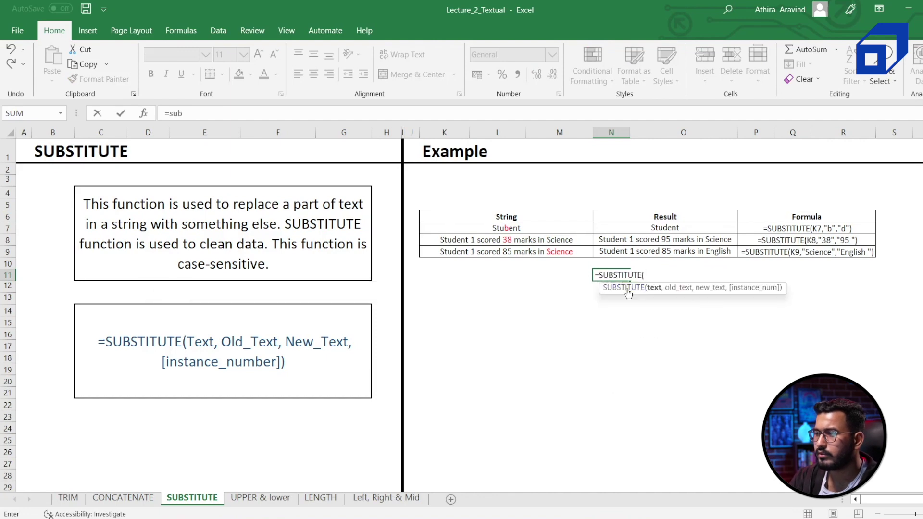
{"action": "left_click", "coordinate": [498, 226]}
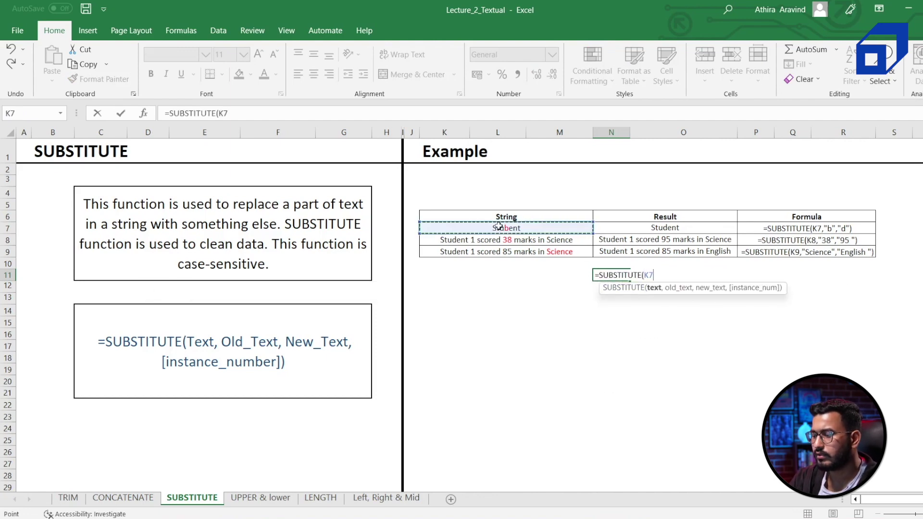
{"action": "type", "text": ",\"b"}
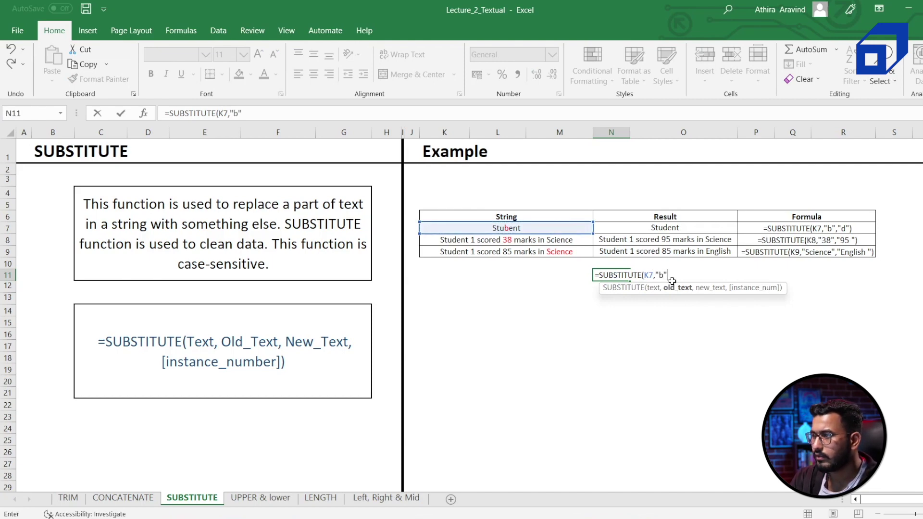
{"action": "type", "text": "\",\"d\")"}
{"action": "key", "text": "Return"}
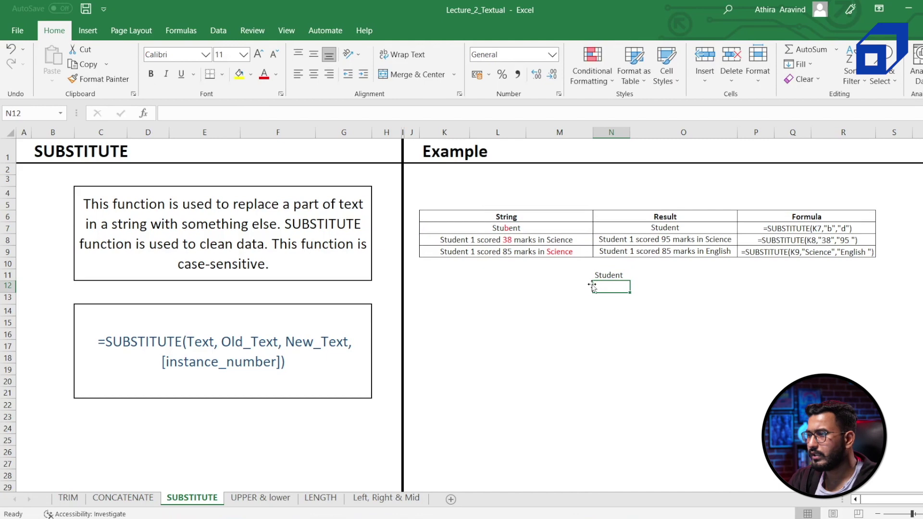
Review the three example SUBSTITUTE formulas in rows 7 to 9 of the Formula column, and open the UPPER & lower sheet.
{"action": "left_click_drag", "start_coordinate": [812, 230], "coordinate": [806, 253]}
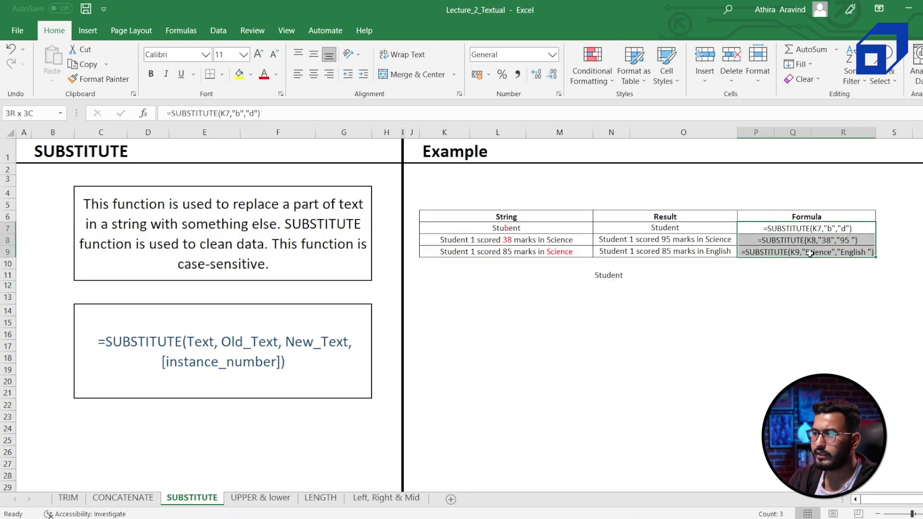
{"action": "left_click", "coordinate": [787, 230]}
{"action": "left_click_drag", "start_coordinate": [786, 230], "coordinate": [789, 260]}
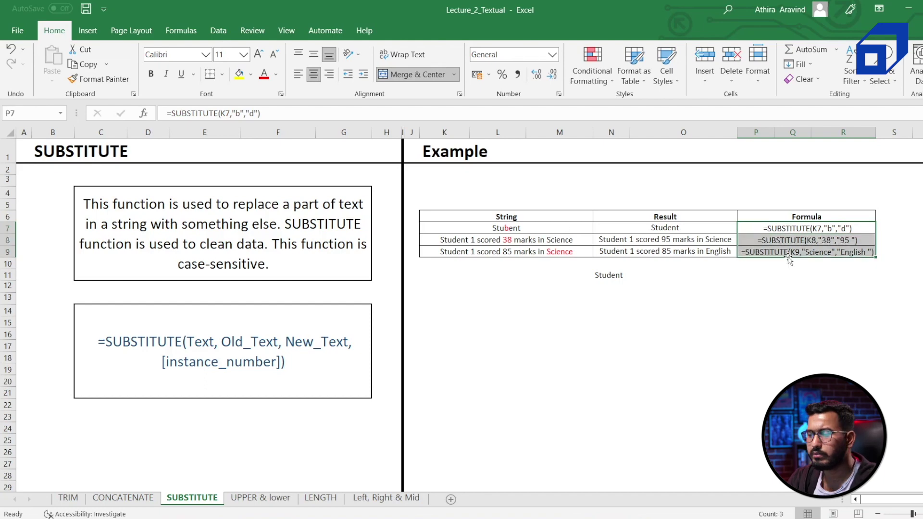
{"action": "left_click", "coordinate": [266, 498]}
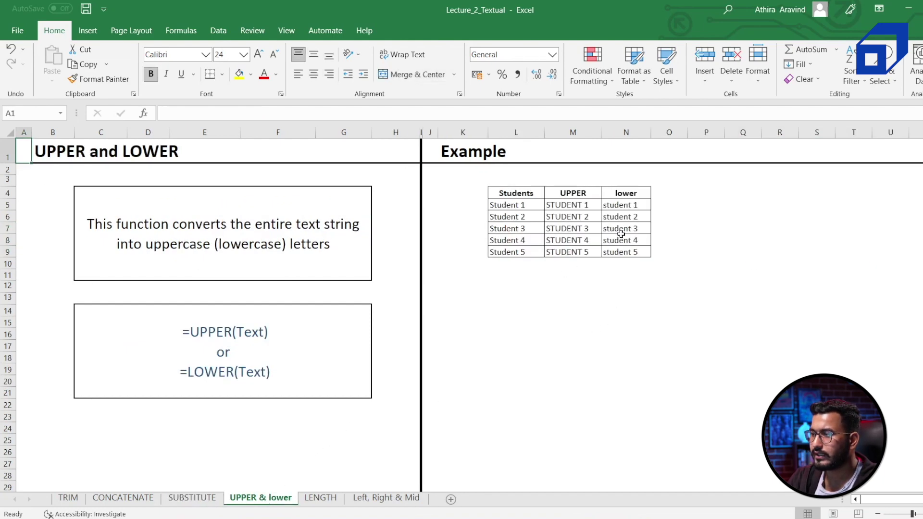
Enter =UPPER(L5) in cell O5 to convert the first student entry to uppercase.
{"action": "left_click", "coordinate": [673, 204]}
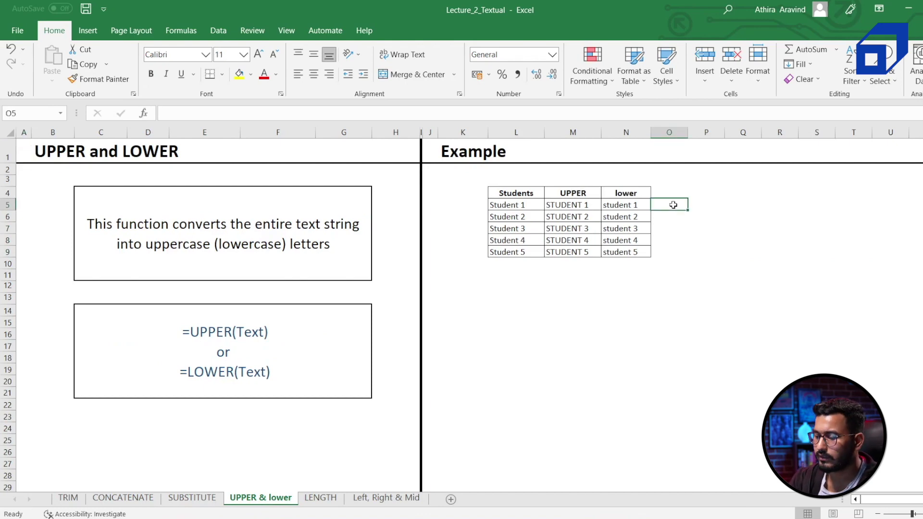
{"action": "type", "text": "=u"}
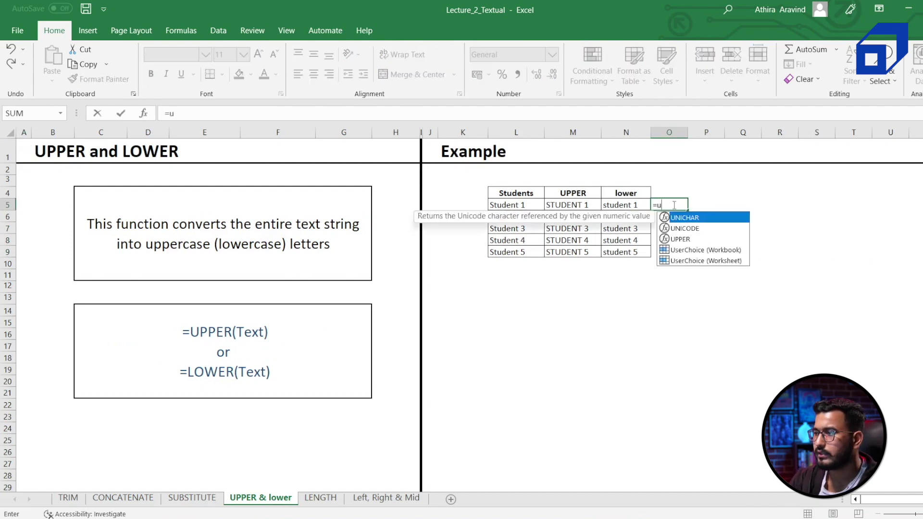
{"action": "type", "text": "pper("}
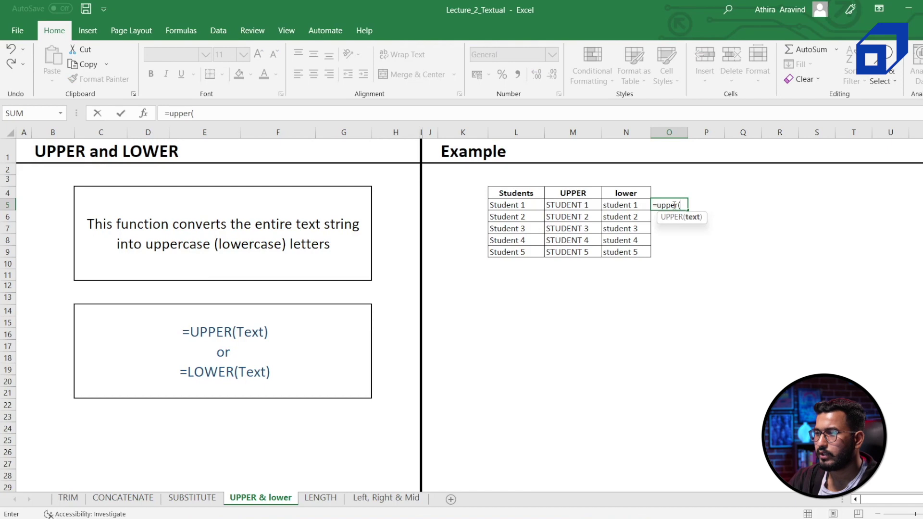
{"action": "left_click", "coordinate": [527, 206]}
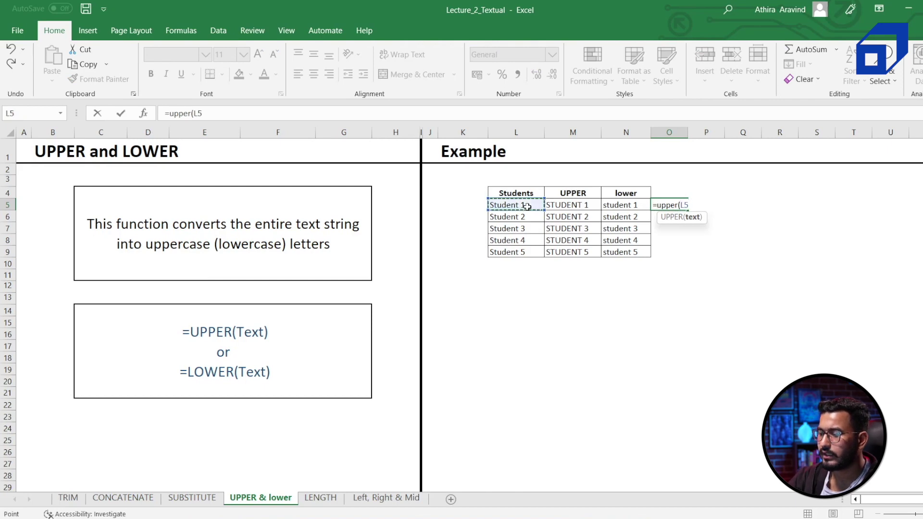
{"action": "type", "text": ")"}
{"action": "key", "text": "Return"}
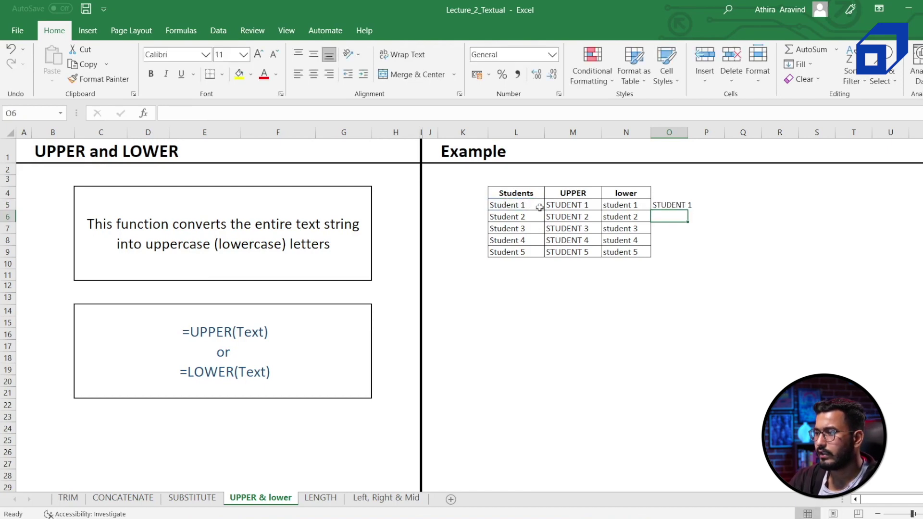
Enter =LOWER(L5) in cell P5 to convert the first student entry to lowercase.
{"action": "left_click", "coordinate": [719, 206]}
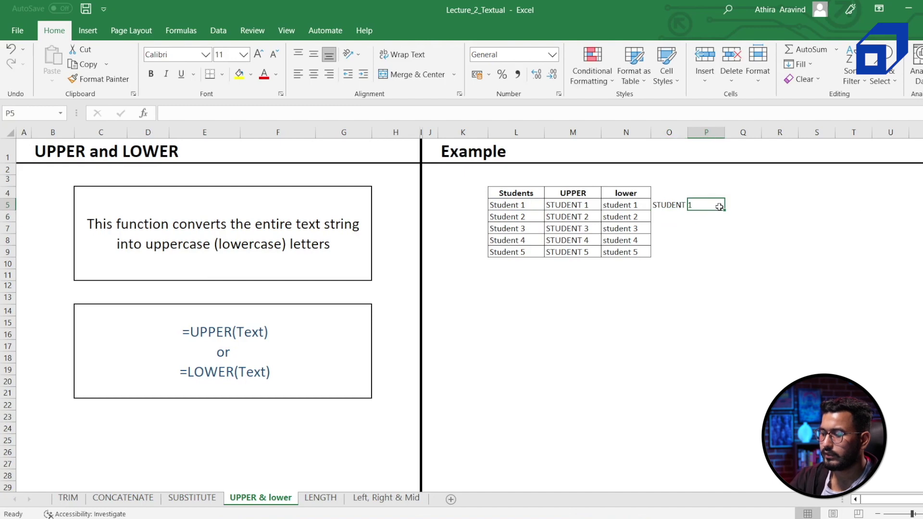
{"action": "type", "text": "=lower("}
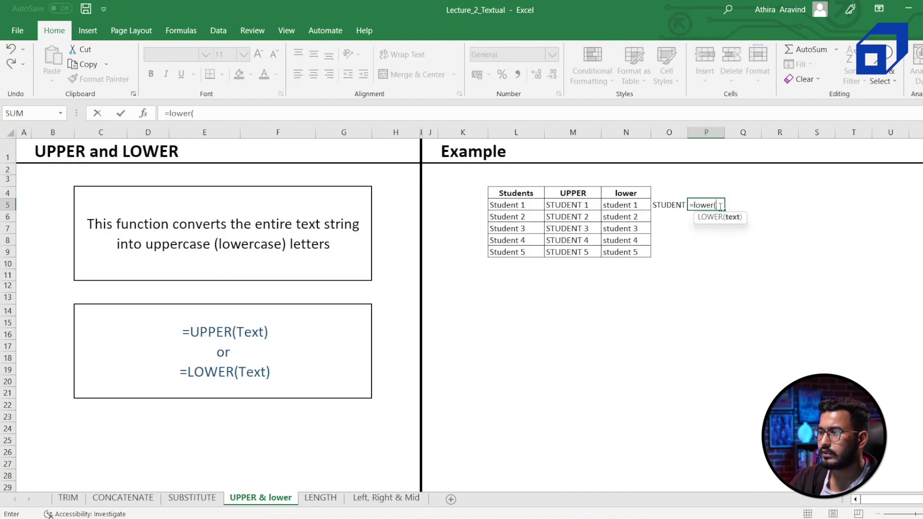
{"action": "left_click", "coordinate": [514, 207]}
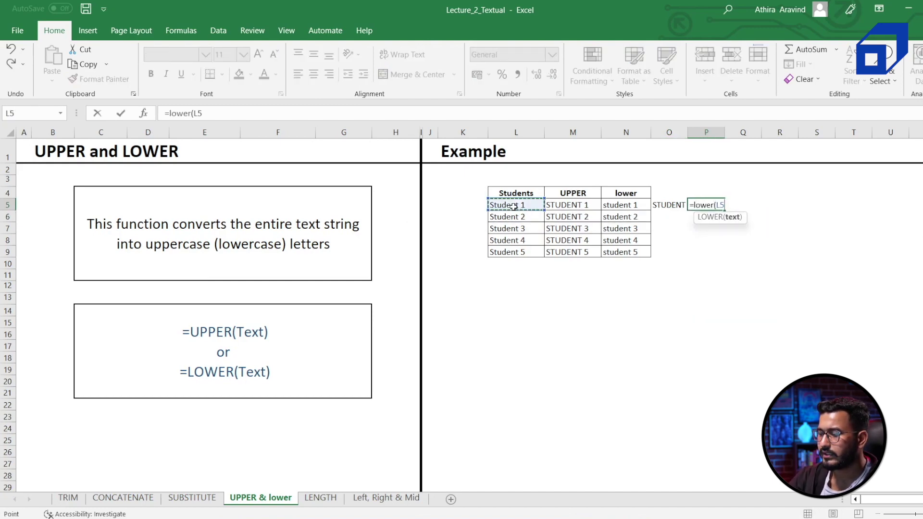
{"action": "type", "text": ")"}
{"action": "key", "text": "Return"}
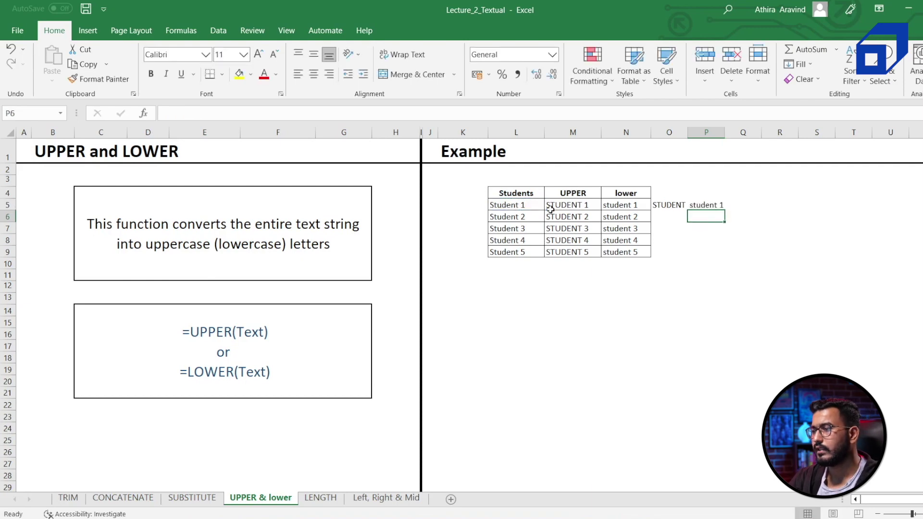
Fill the O5 and P5 formulas down through row 9 and autofit the width of column O.
{"action": "left_click", "coordinate": [673, 206]}
{"action": "left_click_drag", "start_coordinate": [688, 210], "coordinate": [683, 262]}
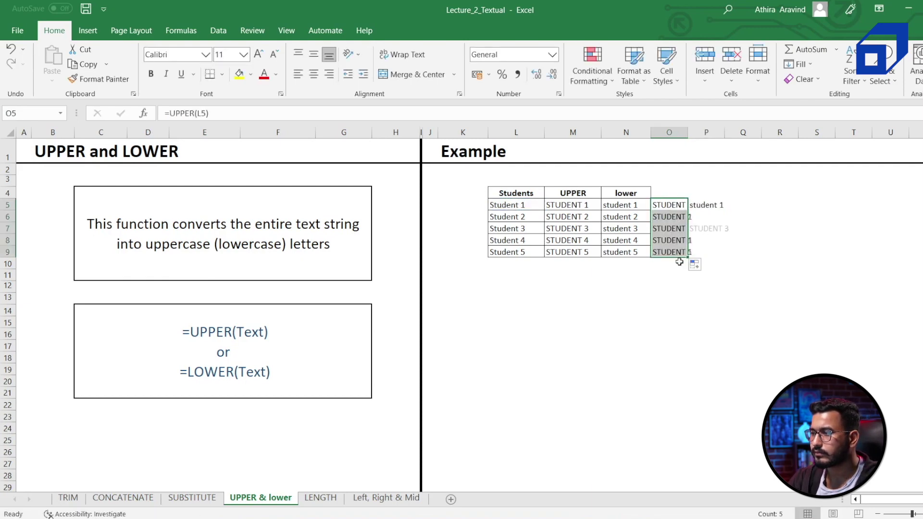
{"action": "left_click", "coordinate": [718, 205]}
{"action": "left_click_drag", "start_coordinate": [722, 208], "coordinate": [723, 259]}
{"action": "left_click", "coordinate": [715, 205]}
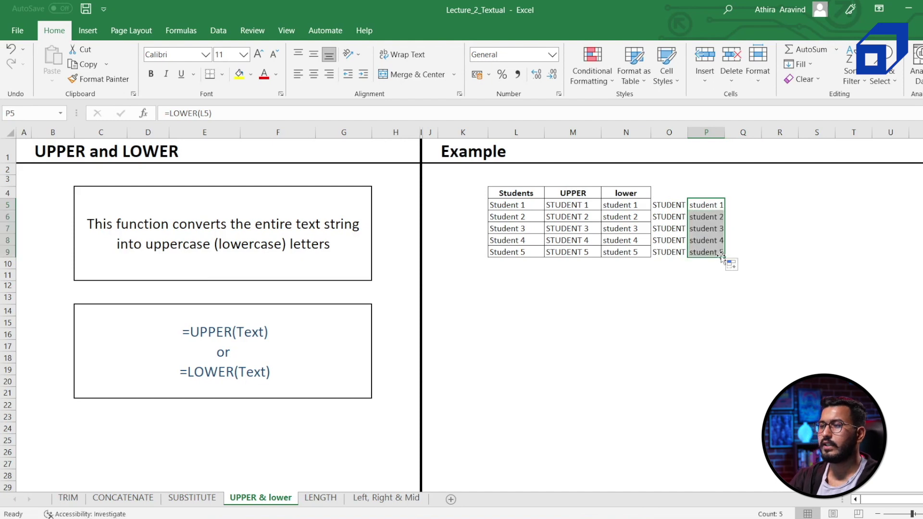
{"action": "left_click", "coordinate": [646, 303]}
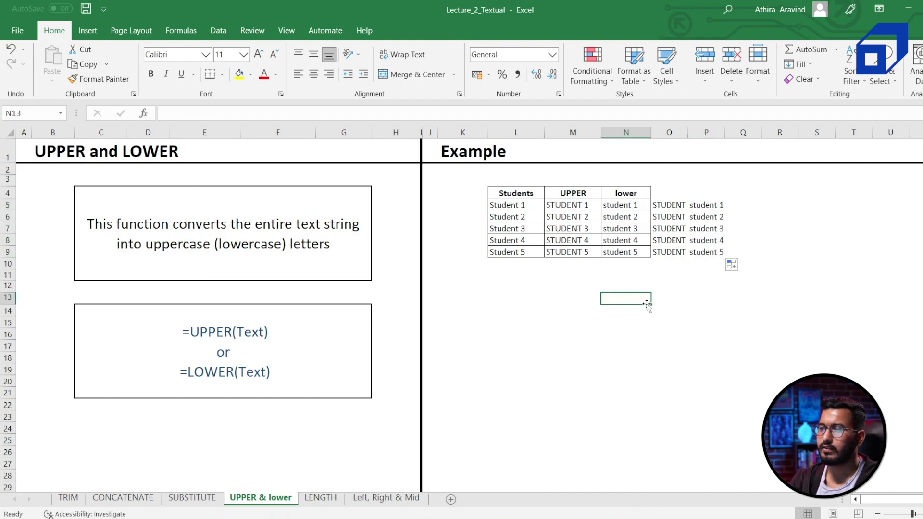
{"action": "double_click", "coordinate": [687, 132]}
{"action": "left_click", "coordinate": [543, 429]}
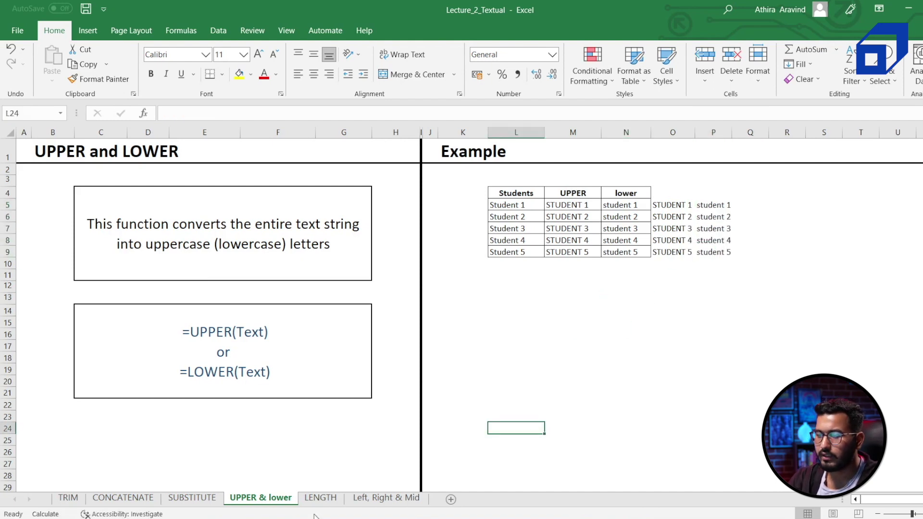
On the LENGTH sheet, enter =LEN(L5) in cell N5 to count the characters of the first student entry.
{"action": "left_click", "coordinate": [319, 498]}
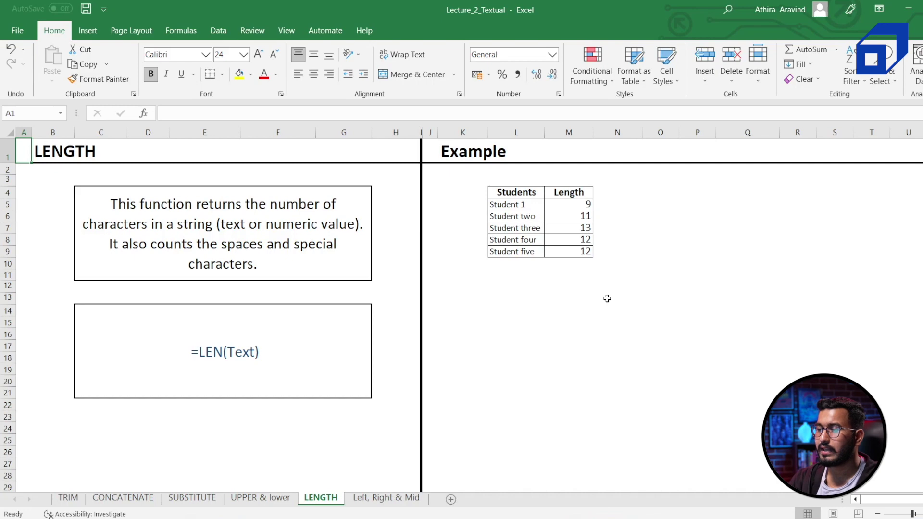
{"action": "left_click", "coordinate": [617, 206]}
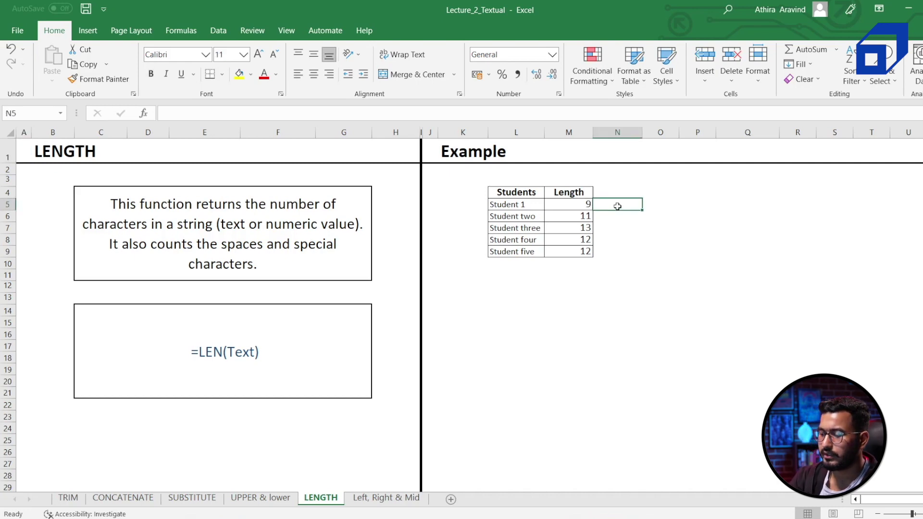
{"action": "type", "text": "=len"}
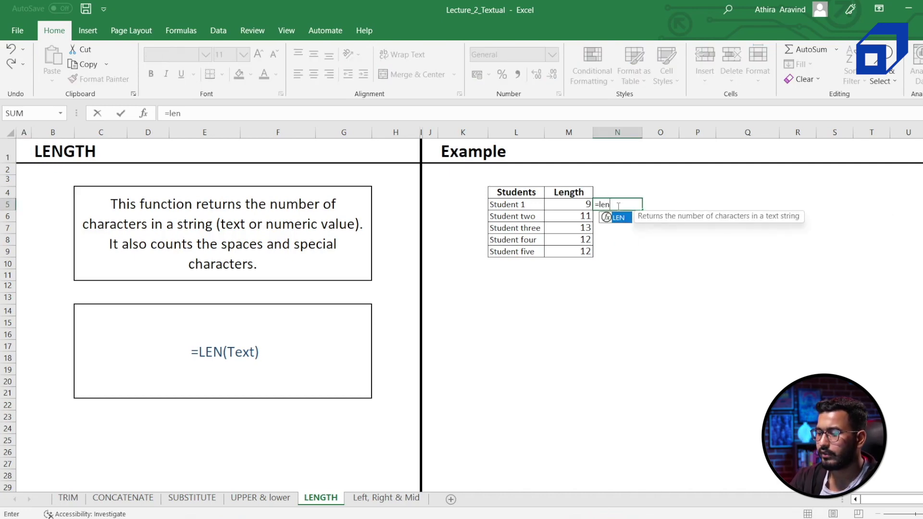
{"action": "type", "text": "("}
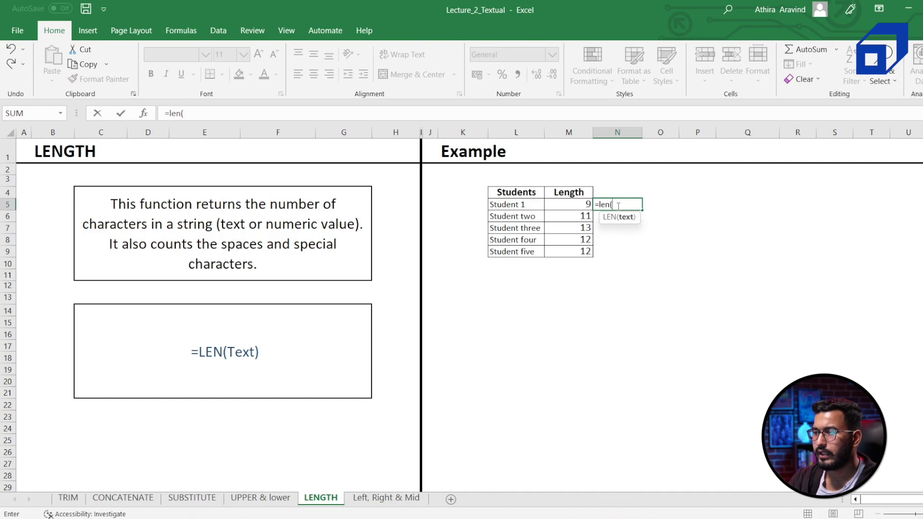
{"action": "left_click", "coordinate": [495, 205]}
{"action": "key", "text": "Return"}
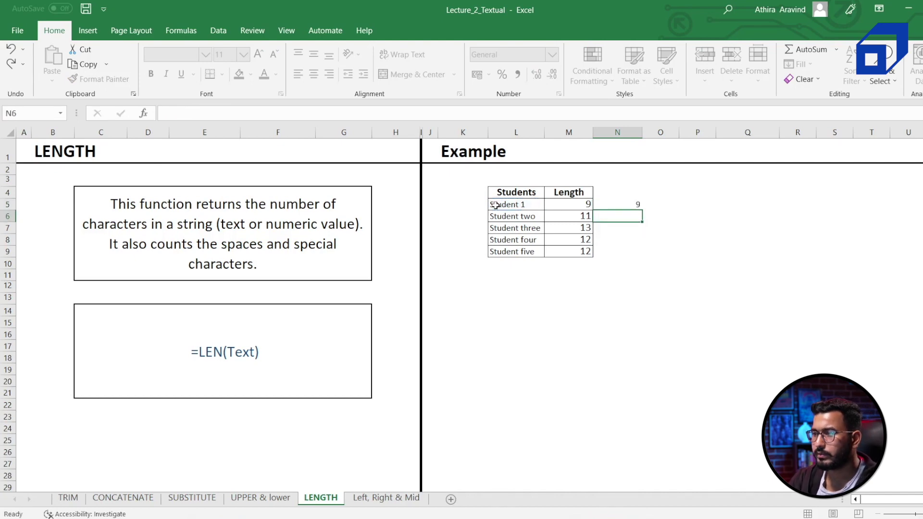
{"action": "left_click", "coordinate": [521, 208]}
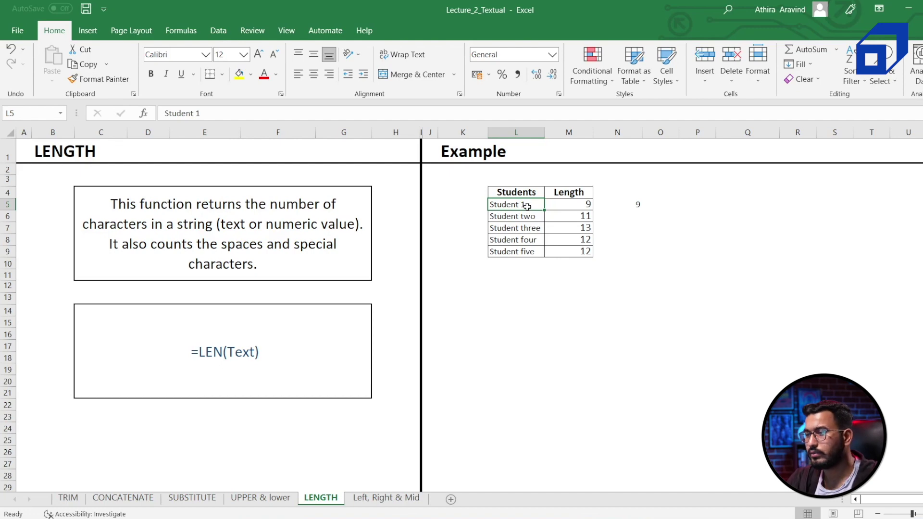
{"action": "left_click", "coordinate": [632, 206]}
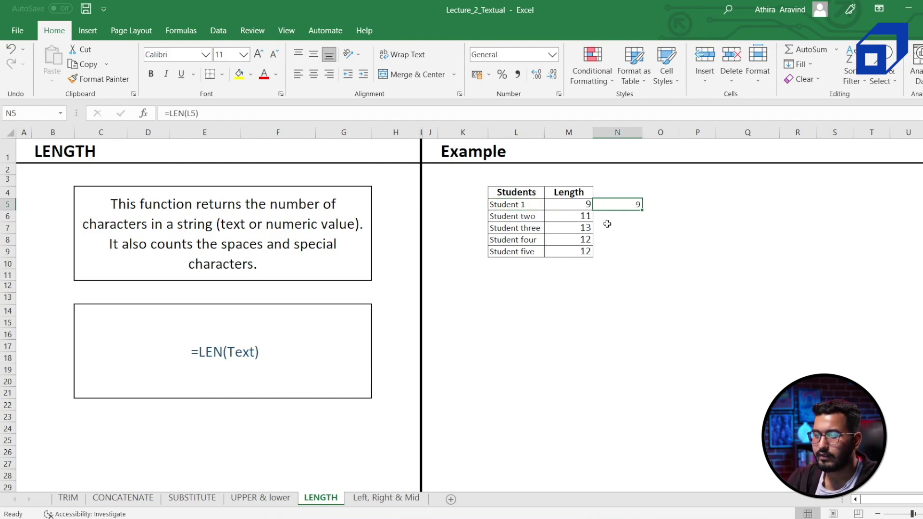
On the Left, Right & Mid sheet, begin a LEFT formula in cell M13 with the first QR code value, L6, as its text.
{"action": "left_click", "coordinate": [384, 498]}
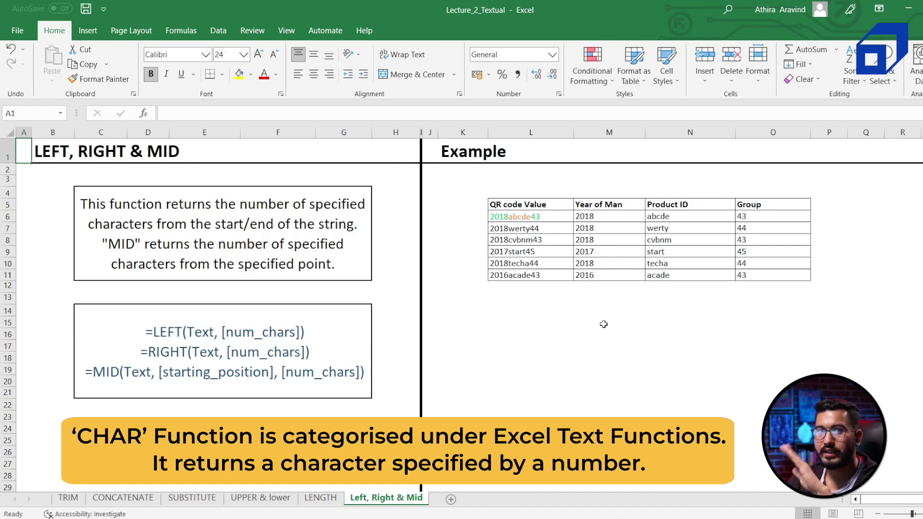
{"action": "left_click_drag", "start_coordinate": [603, 324], "coordinate": [584, 254]}
{"action": "left_click", "coordinate": [585, 289]}
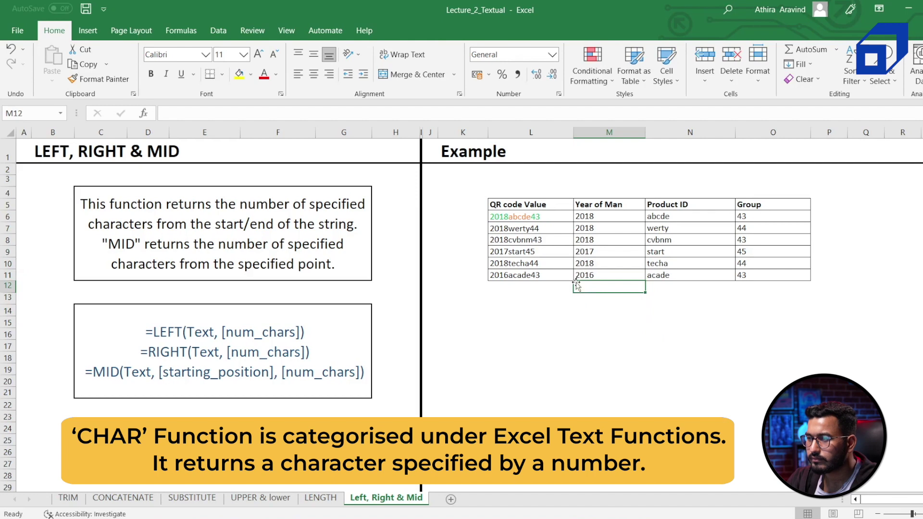
{"action": "left_click", "coordinate": [493, 216]}
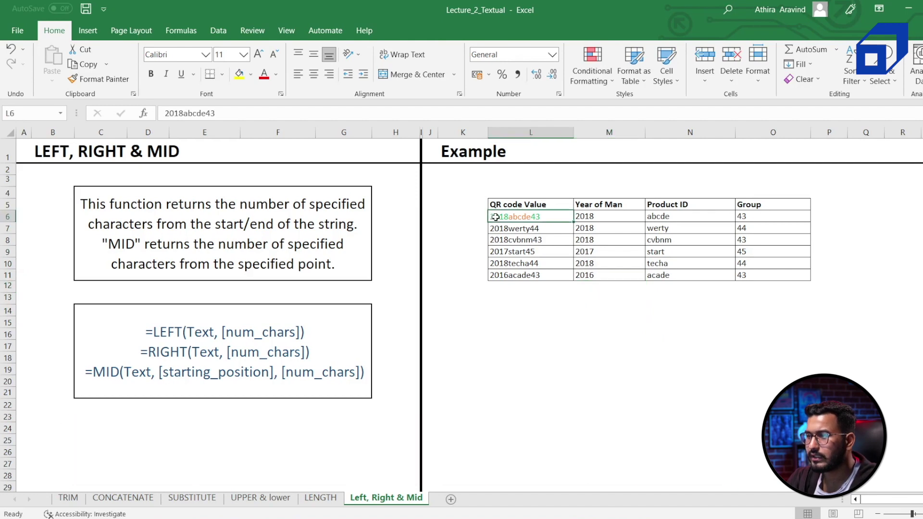
{"action": "left_click", "coordinate": [525, 229]}
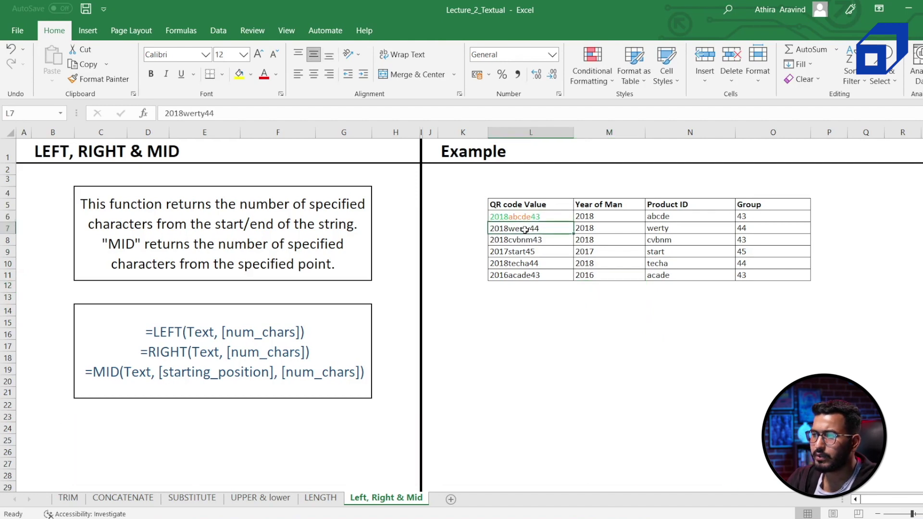
{"action": "left_click", "coordinate": [529, 215]}
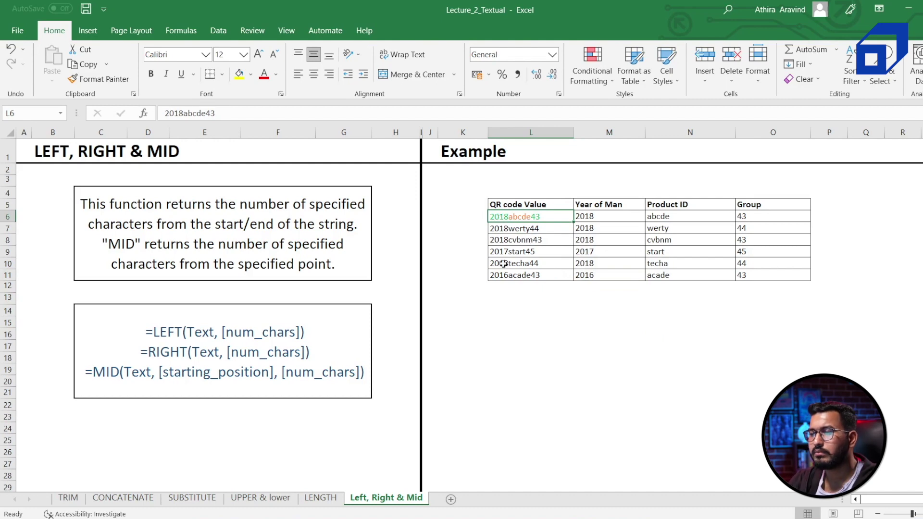
{"action": "left_click", "coordinate": [582, 294]}
{"action": "type", "text": "="}
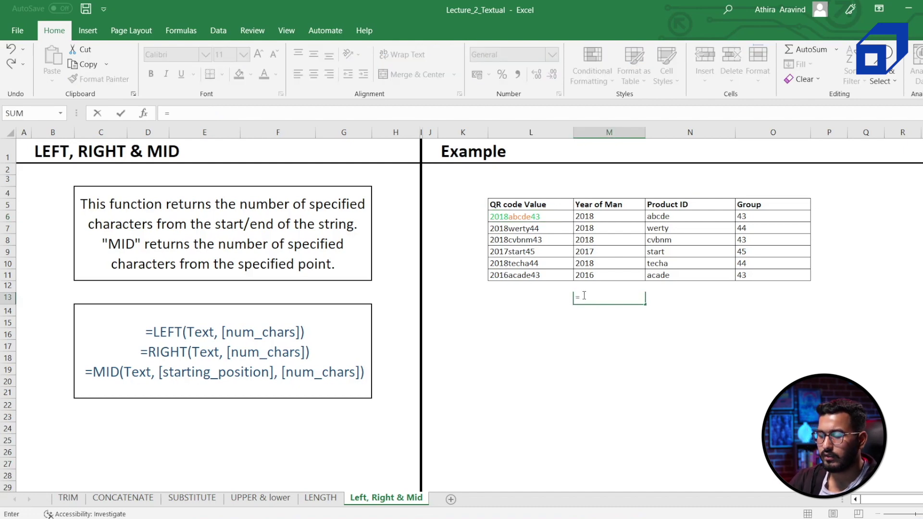
{"action": "type", "text": "left"}
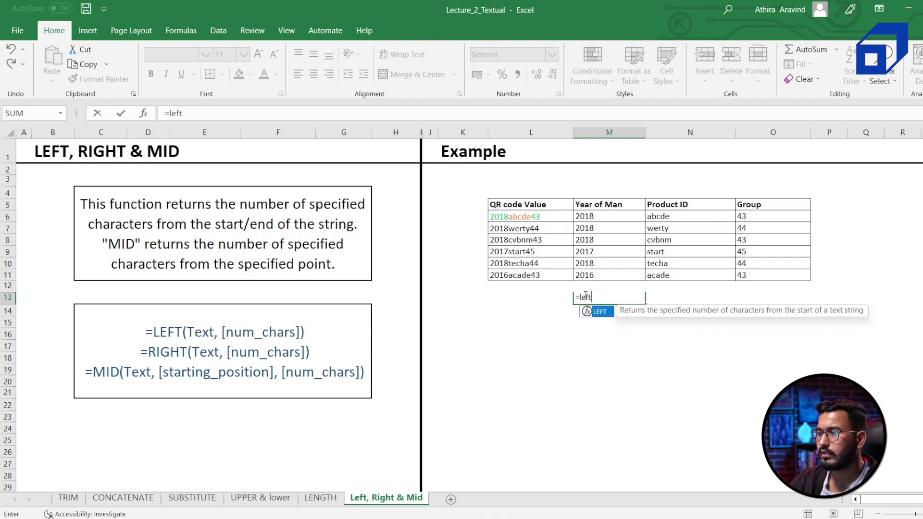
{"action": "type", "text": "("}
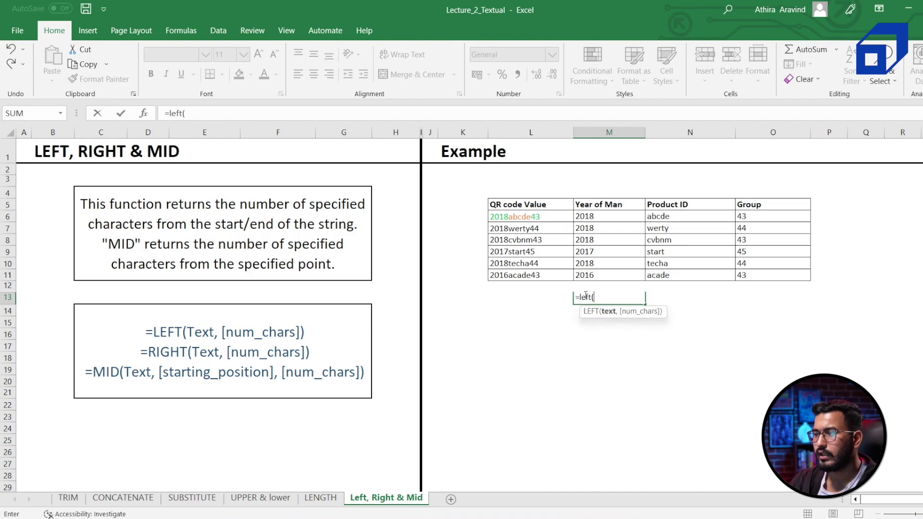
{"action": "left_click", "coordinate": [515, 218]}
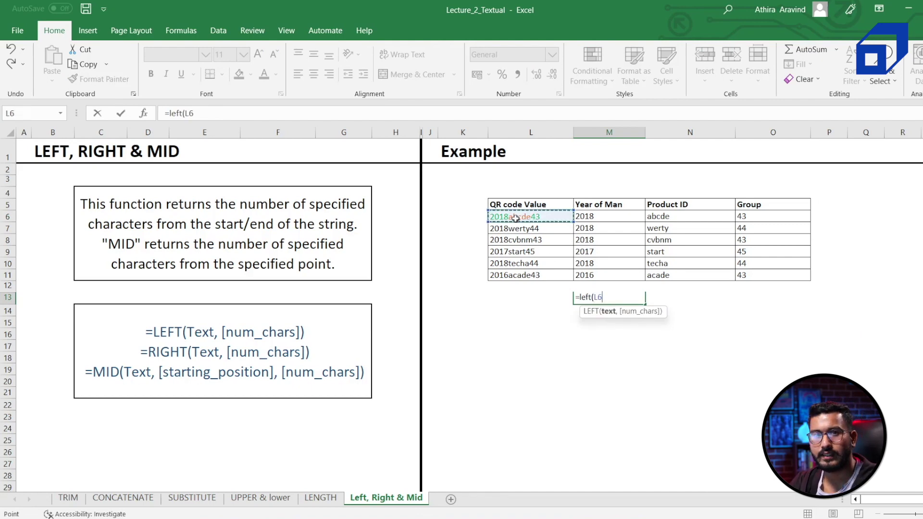
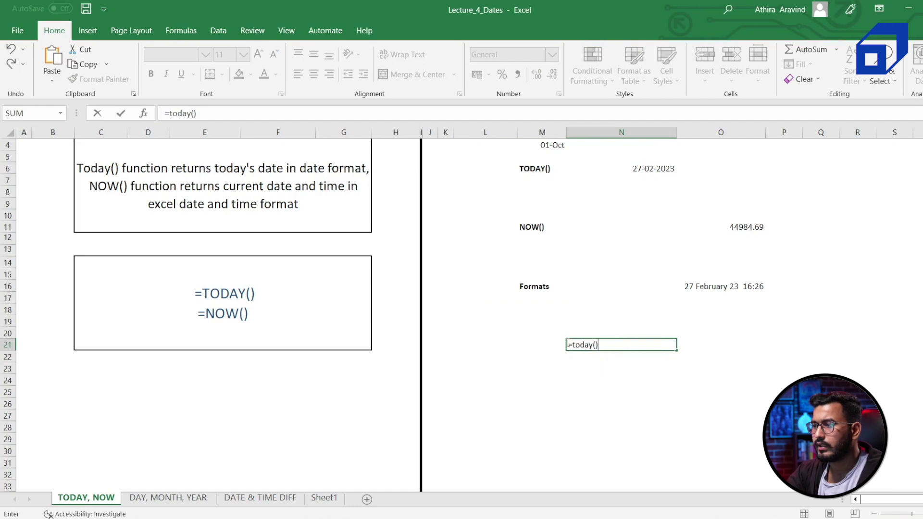
On the TODAY, NOW sheet, enter =NOW() in cell N23 and select the cell.
{"action": "left_click", "coordinate": [629, 346]}
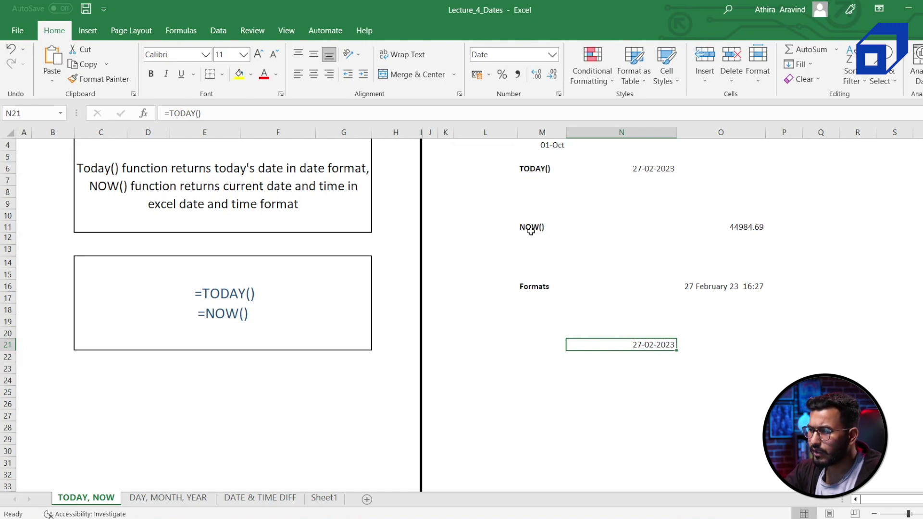
{"action": "left_click", "coordinate": [618, 367]}
{"action": "type", "text": "=now()"}
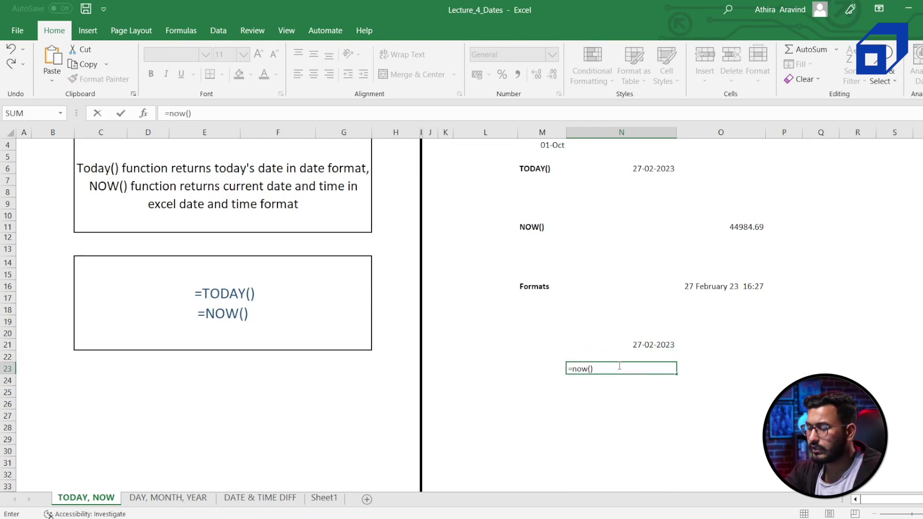
{"action": "key", "text": "Return"}
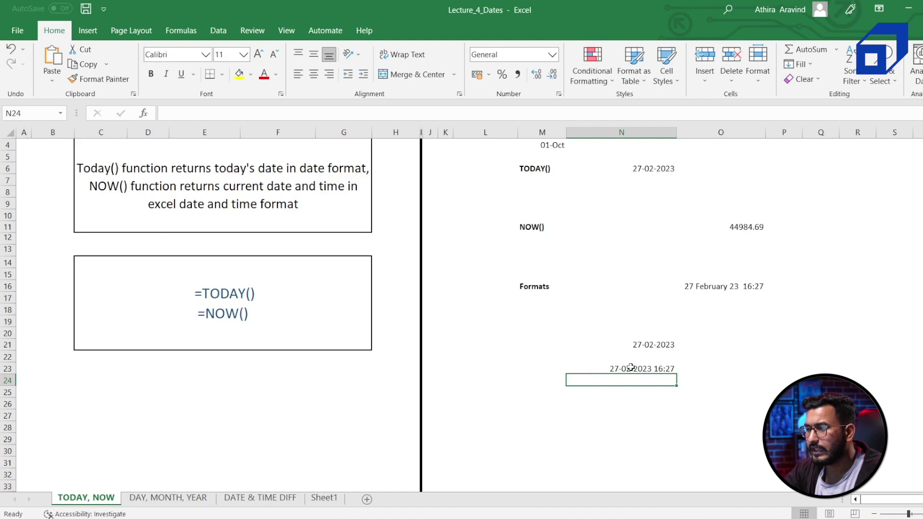
{"action": "left_click", "coordinate": [620, 367]}
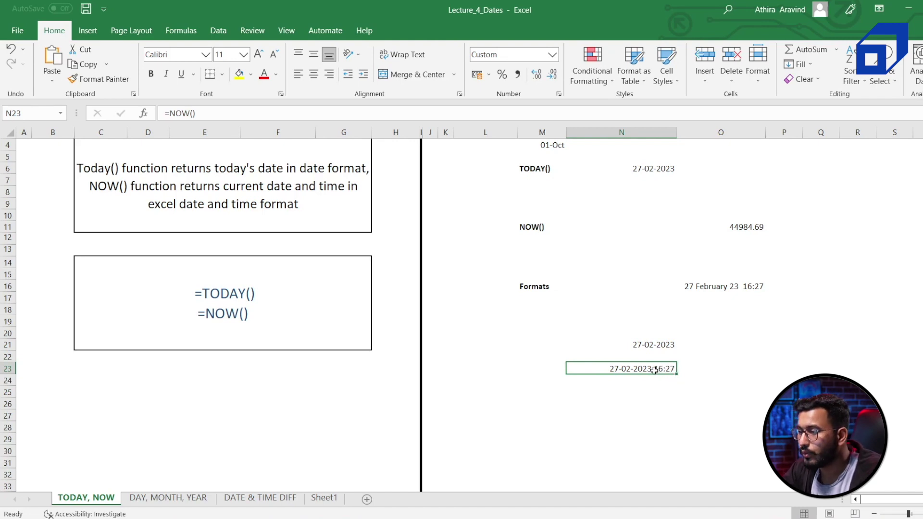
{"action": "left_click", "coordinate": [634, 392]}
{"action": "left_click", "coordinate": [634, 371]}
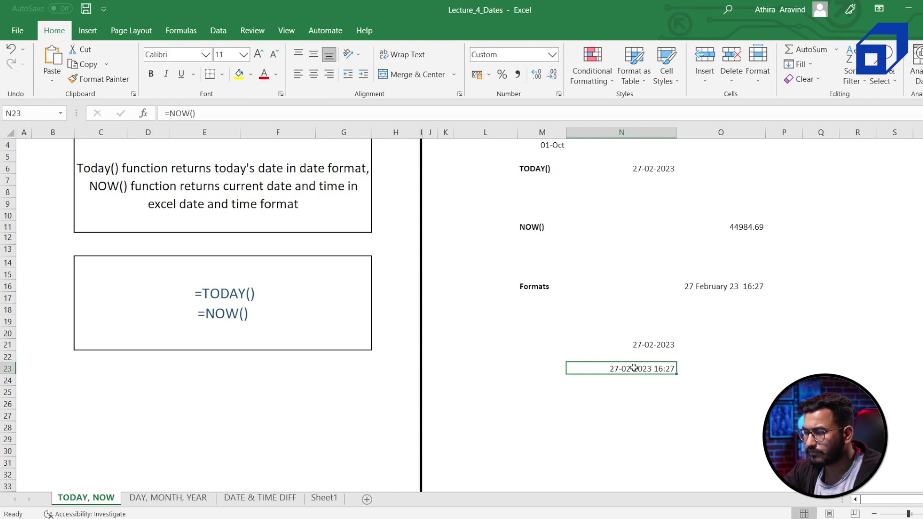
Format cell N23 with the *14 March 2012 date type.
{"action": "right_click", "coordinate": [634, 368]}
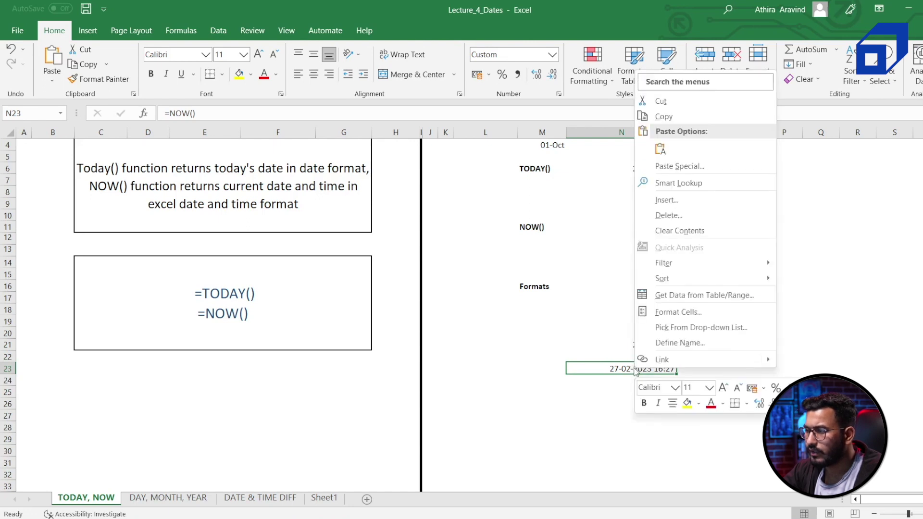
{"action": "left_click", "coordinate": [667, 313]}
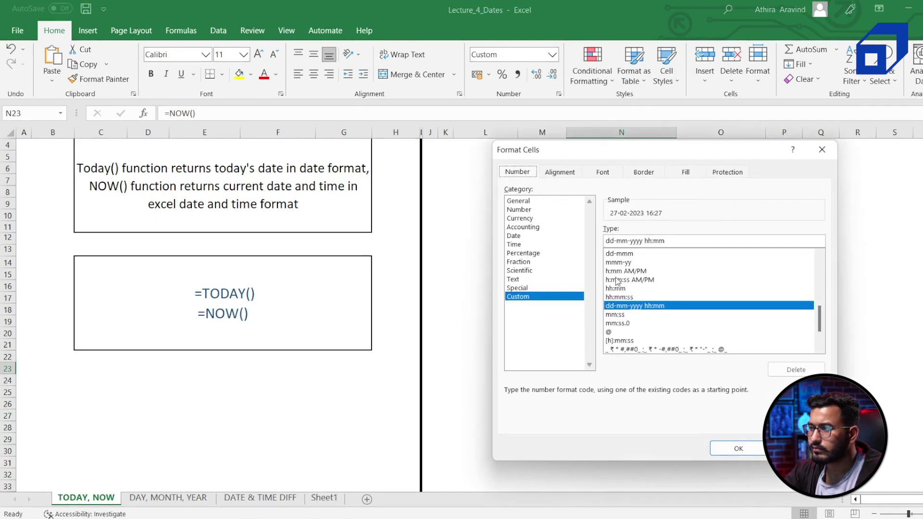
{"action": "left_click", "coordinate": [513, 236]}
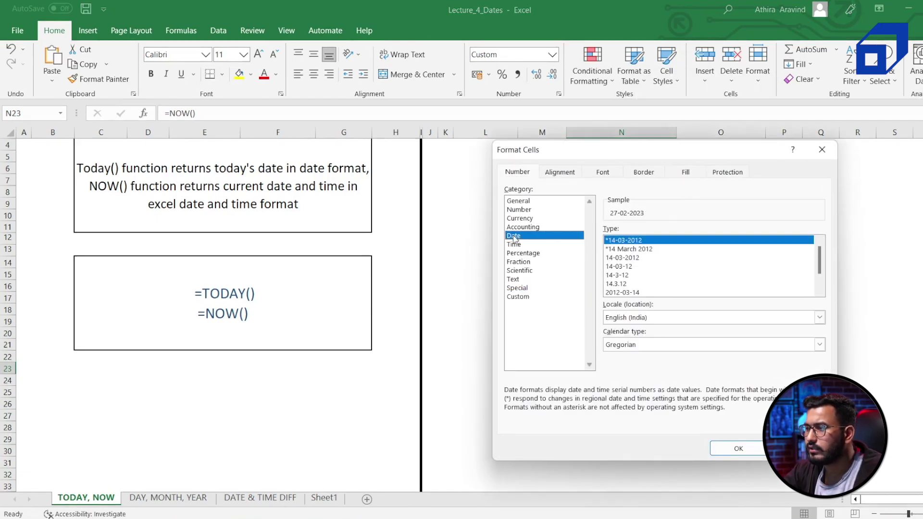
{"action": "left_click", "coordinate": [631, 251]}
{"action": "left_click", "coordinate": [632, 258]}
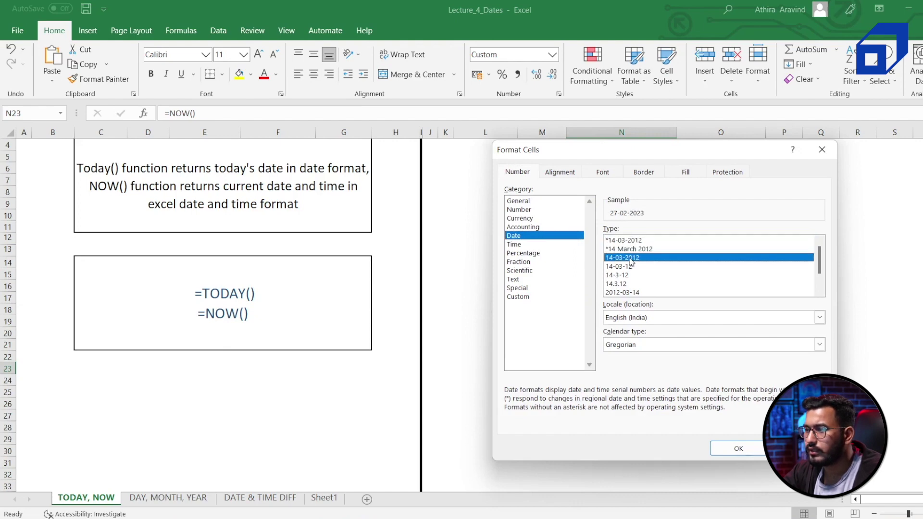
{"action": "left_click", "coordinate": [621, 268]}
{"action": "left_click", "coordinate": [636, 250]}
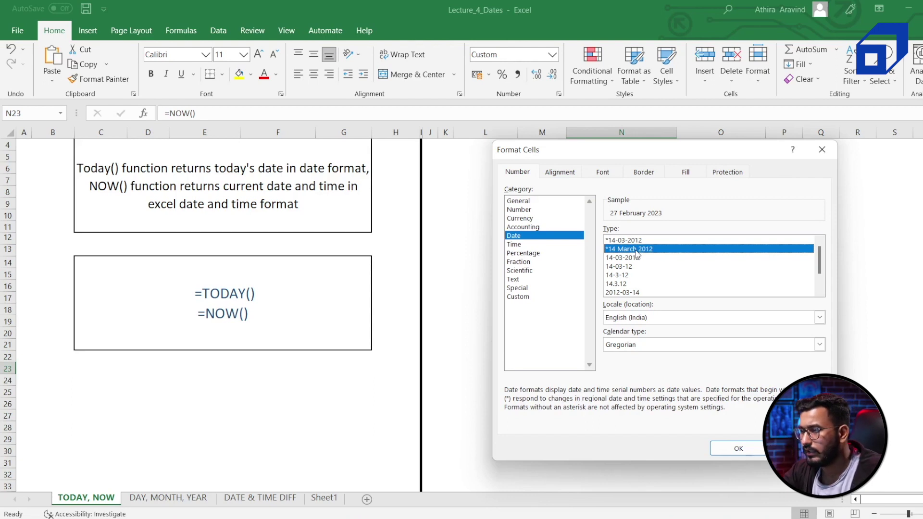
{"action": "left_click", "coordinate": [623, 292]}
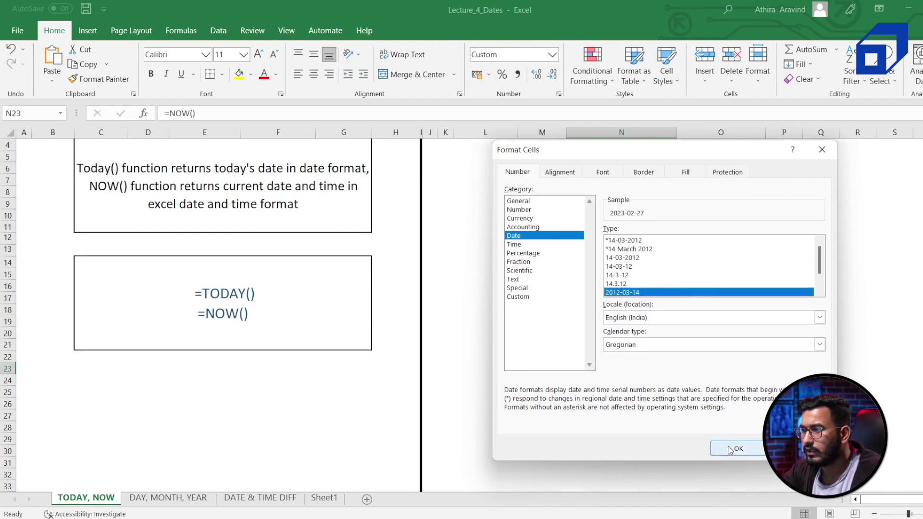
{"action": "left_click", "coordinate": [656, 249]}
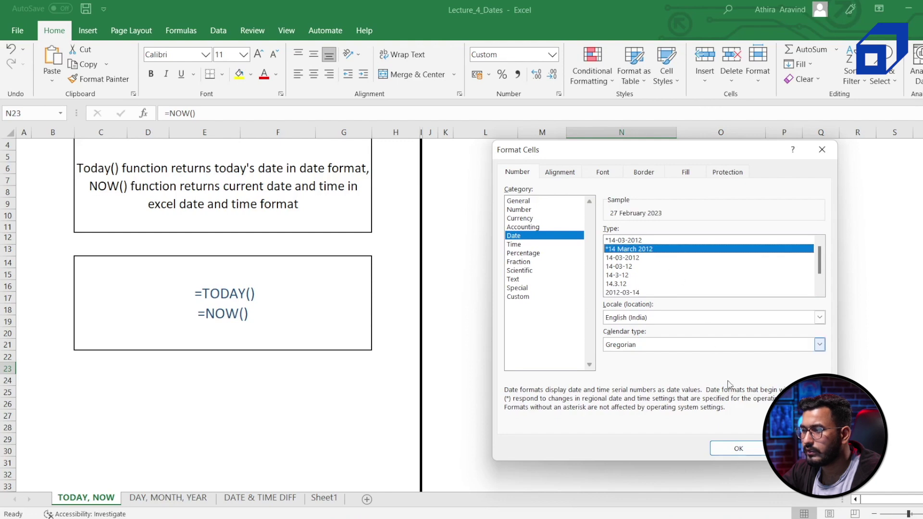
{"action": "left_click", "coordinate": [725, 450]}
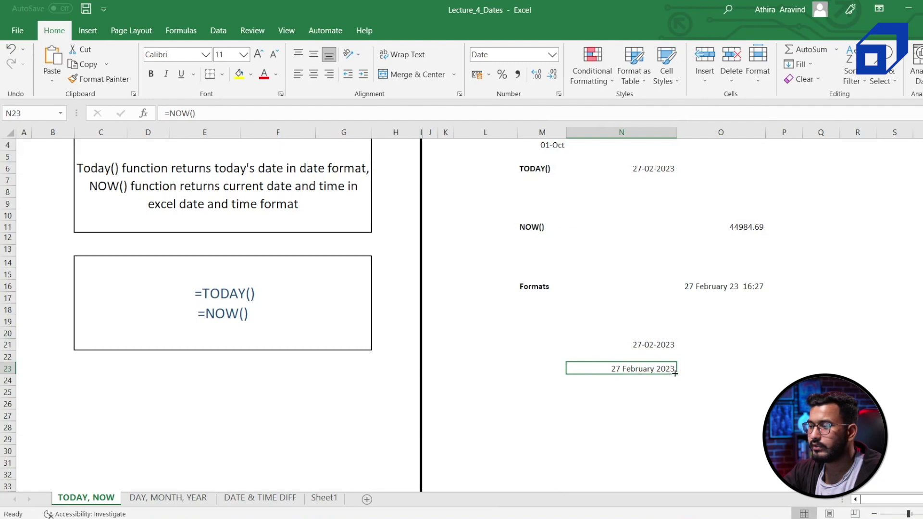
On the DAY, MONTH, YEAR sheet, enter =DAY(M4) in cell O4 to extract the day from the first date.
{"action": "left_click", "coordinate": [180, 499]}
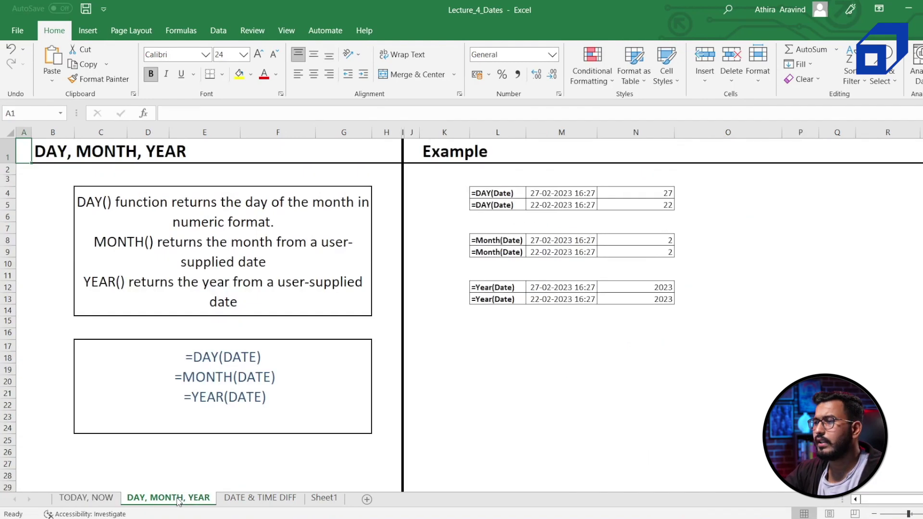
{"action": "left_click", "coordinate": [555, 405]}
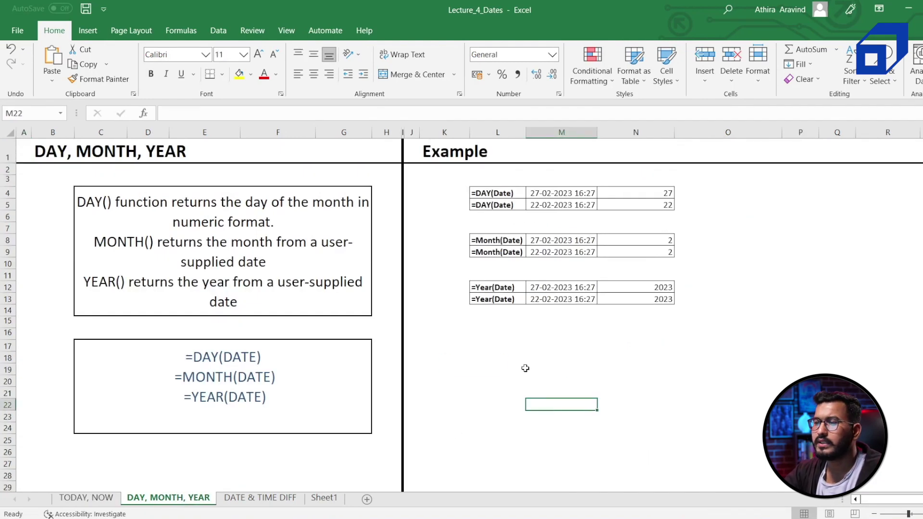
{"action": "left_click", "coordinate": [555, 192]}
{"action": "left_click", "coordinate": [649, 193]}
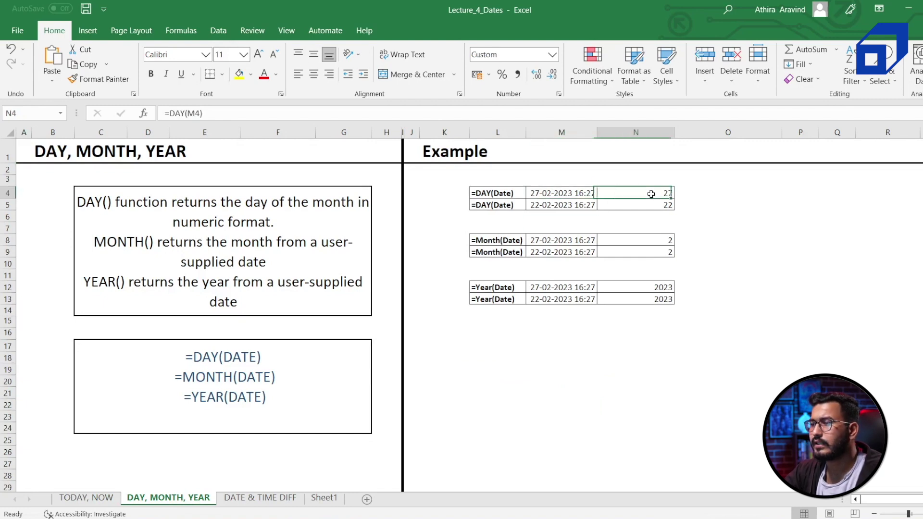
{"action": "left_click", "coordinate": [690, 194]}
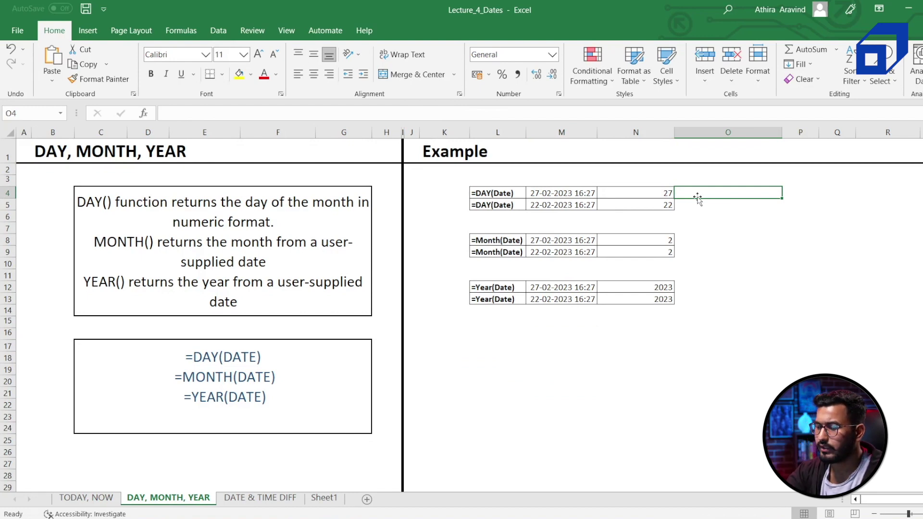
{"action": "type", "text": "=da"}
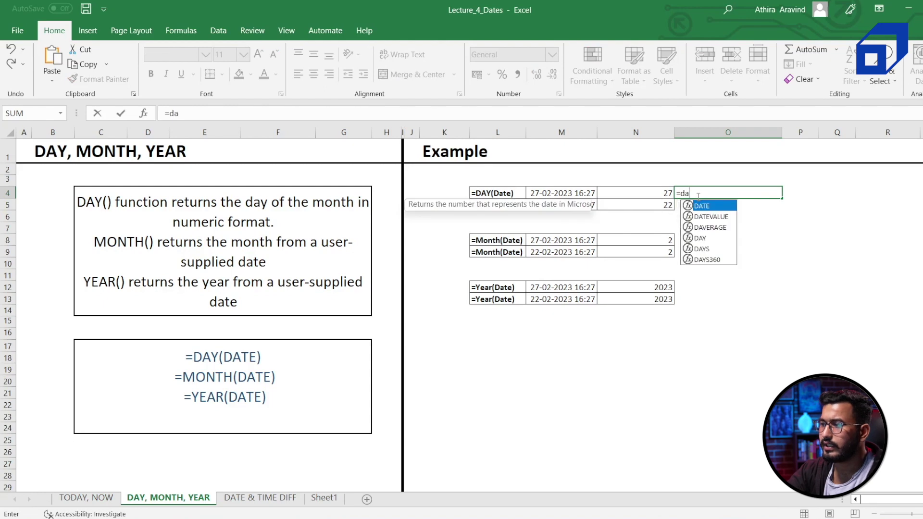
{"action": "type", "text": "y("}
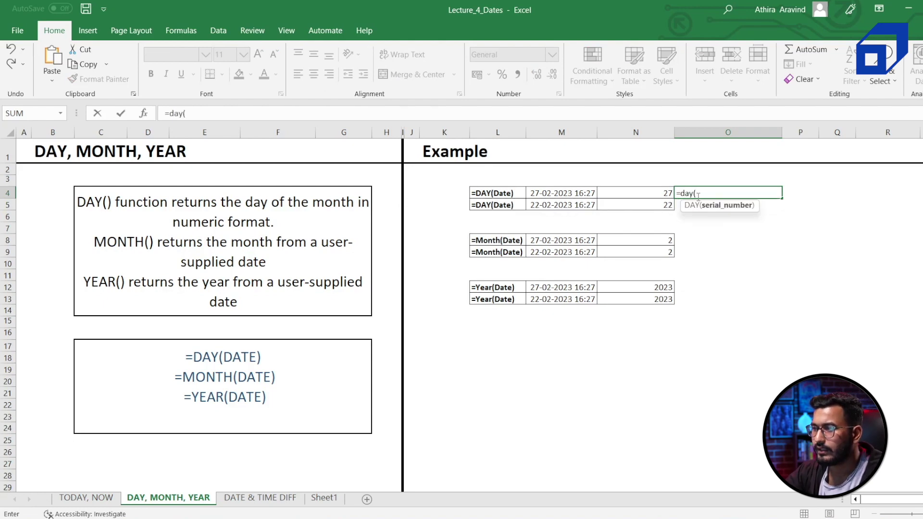
{"action": "left_click", "coordinate": [581, 194]}
{"action": "type", "text": ")"}
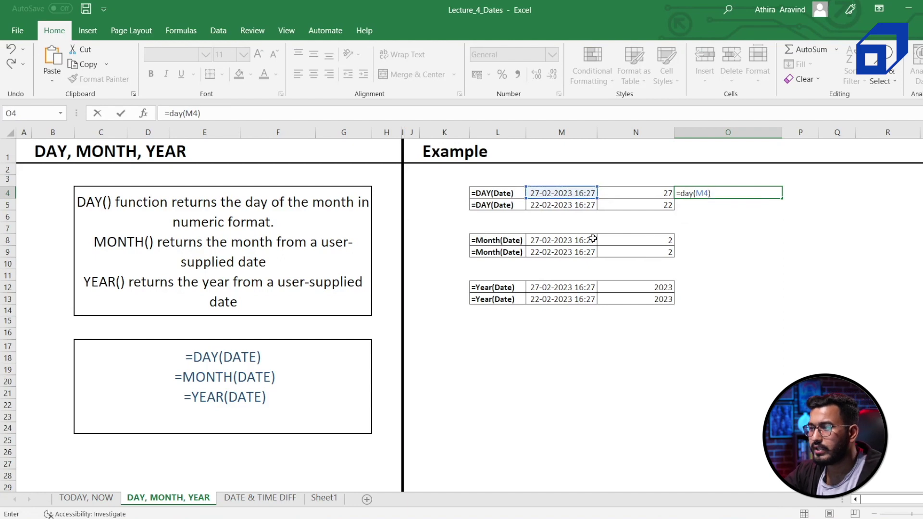
{"action": "key", "text": "Return"}
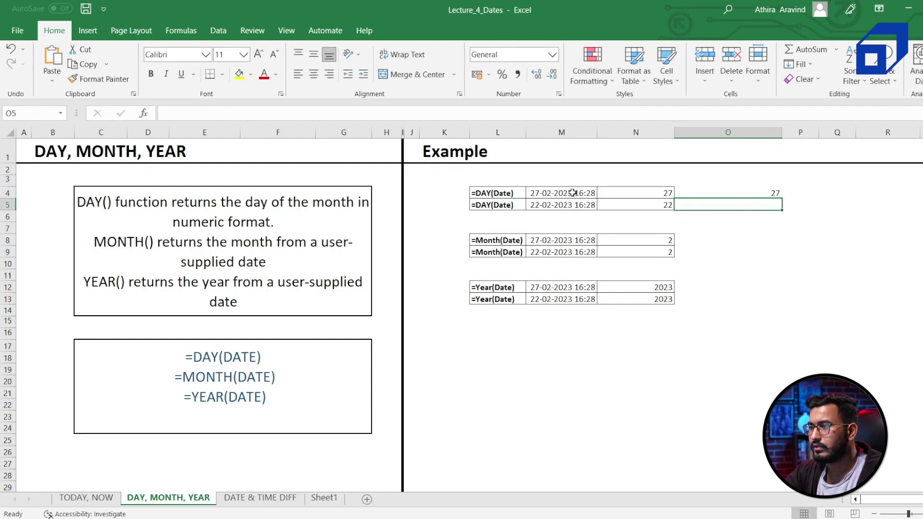
Enter =MONTH(M8) in cell O8 to extract the month from the date in that row.
{"action": "left_click", "coordinate": [732, 240]}
{"action": "type", "text": "=month("}
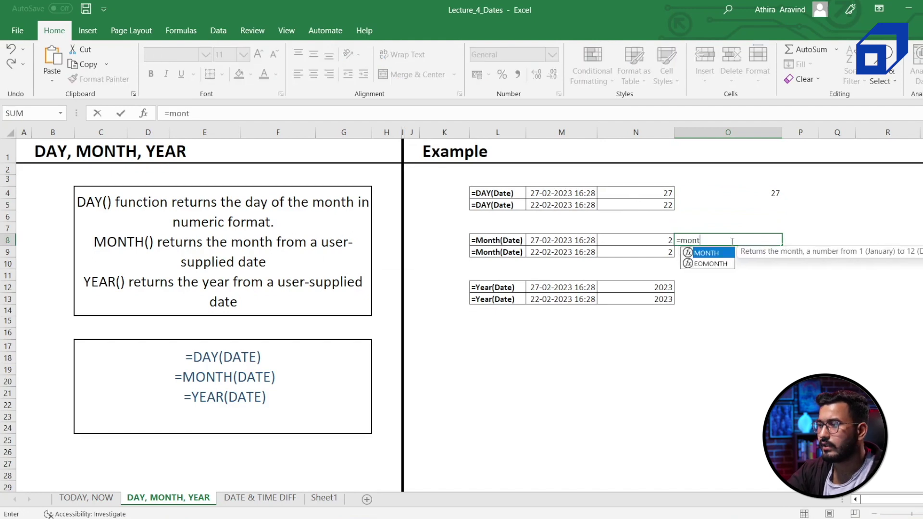
{"action": "left_click", "coordinate": [553, 239]}
{"action": "type", "text": ")"}
{"action": "key", "text": "Return"}
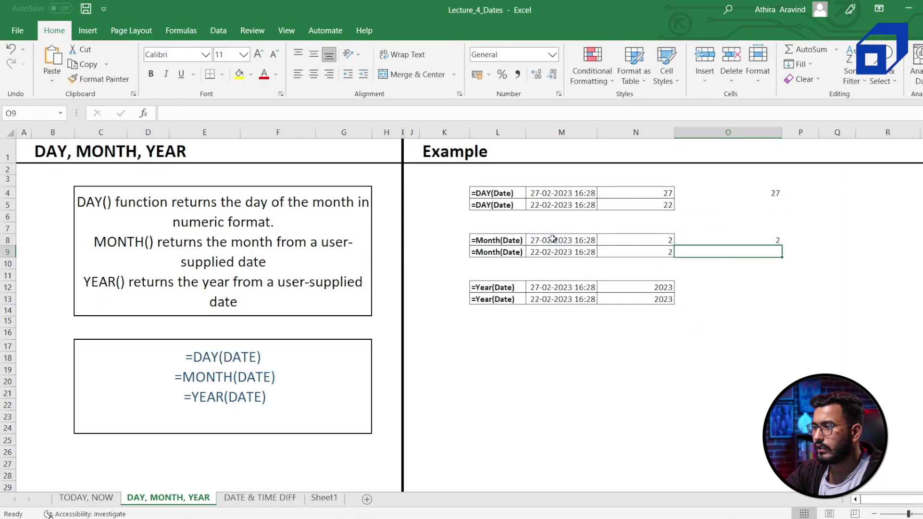
Enter =YEAR(M12) in cell O12 to extract the year from the date in that row.
{"action": "left_click", "coordinate": [739, 291]}
{"action": "type", "text": "="}
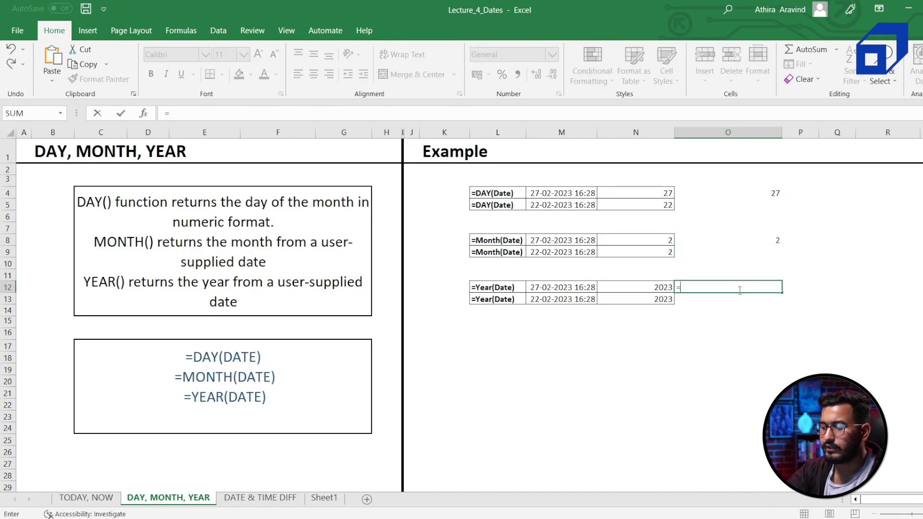
{"action": "type", "text": "year("}
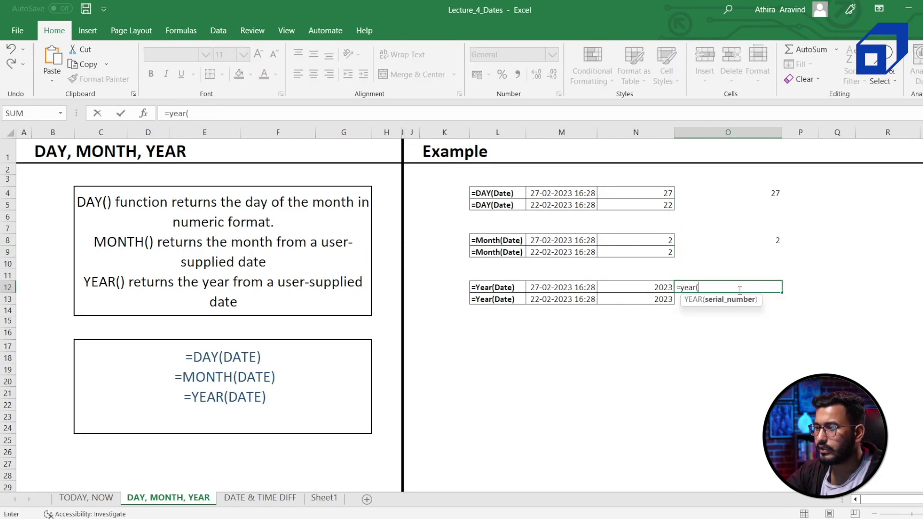
{"action": "left_click", "coordinate": [571, 287]}
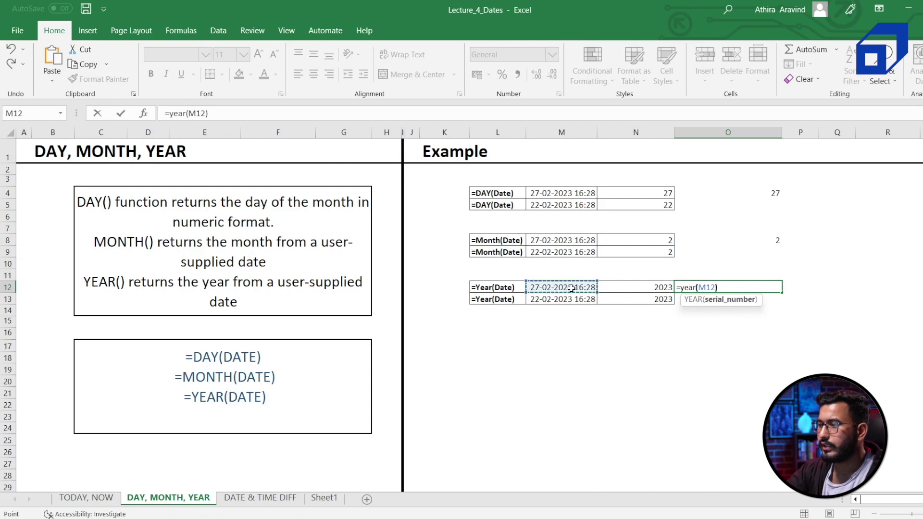
{"action": "key", "text": "Return"}
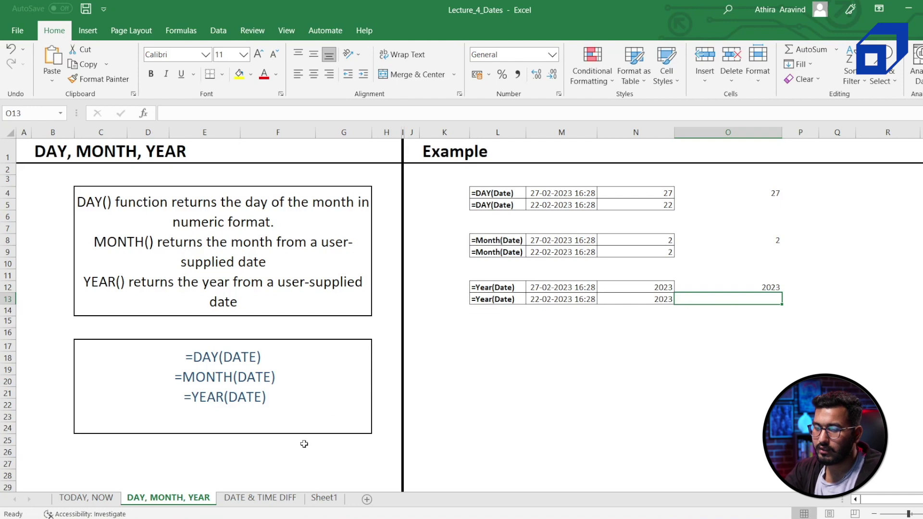
On the DATE & TIME DIFF sheet, enter =DAYS(M5,N5) in cell P5 to count the days between the two dates.
{"action": "left_click", "coordinate": [255, 499]}
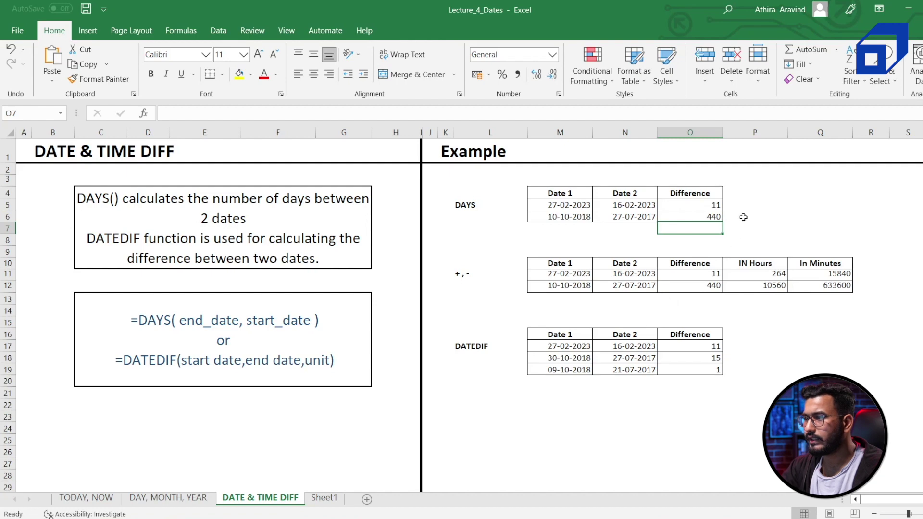
{"action": "left_click", "coordinate": [698, 206]}
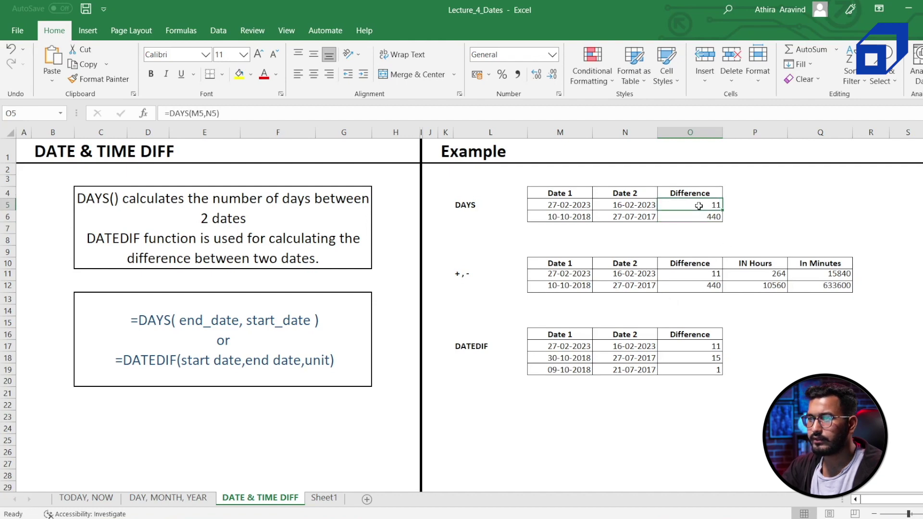
{"action": "left_click", "coordinate": [743, 210]}
{"action": "type", "text": "="}
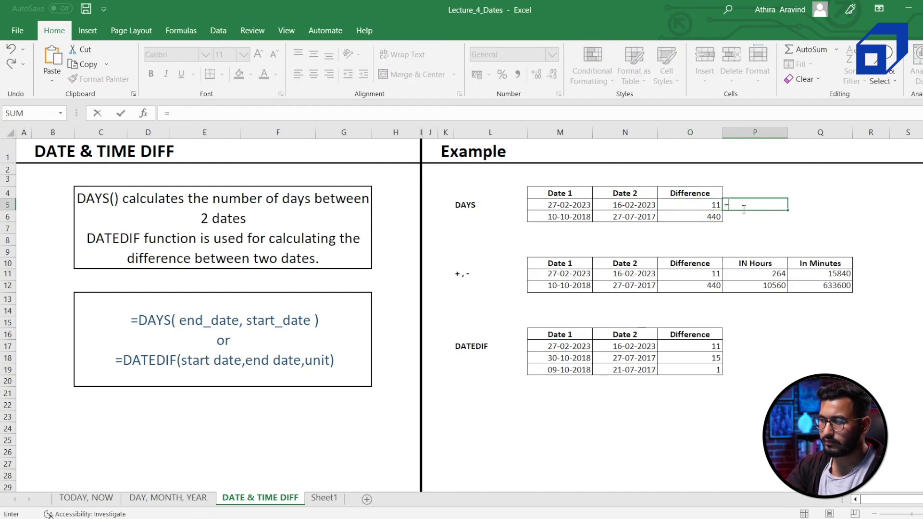
{"action": "type", "text": "days"}
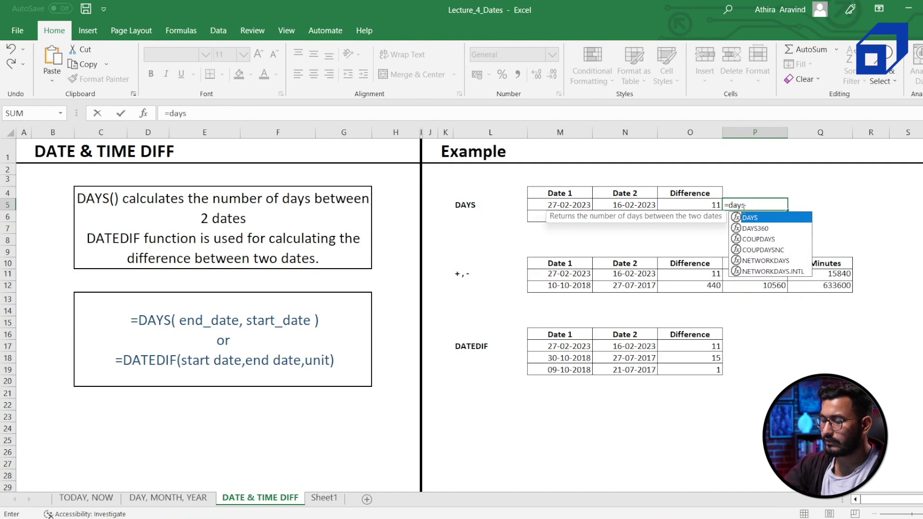
{"action": "type", "text": "("}
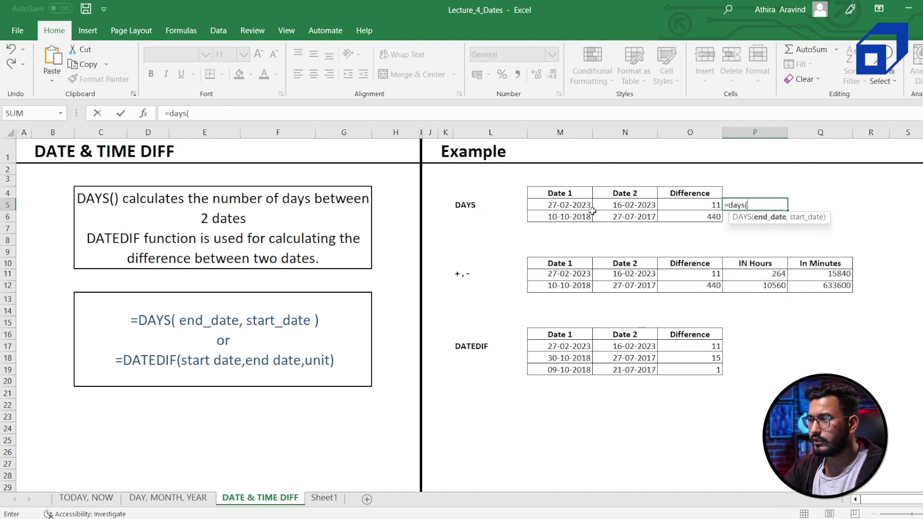
{"action": "left_click", "coordinate": [567, 207]}
{"action": "type", "text": ","}
{"action": "left_click", "coordinate": [609, 206]}
{"action": "type", "text": ")"}
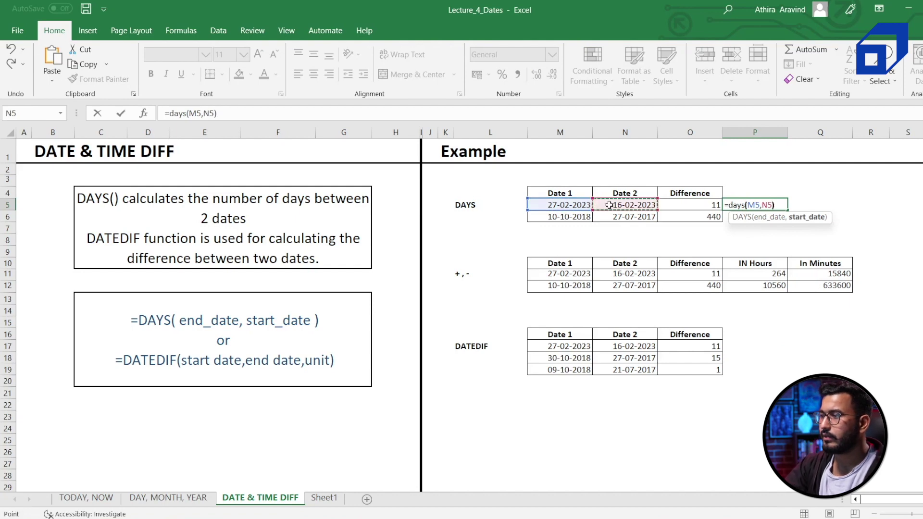
{"action": "key", "text": "Return"}
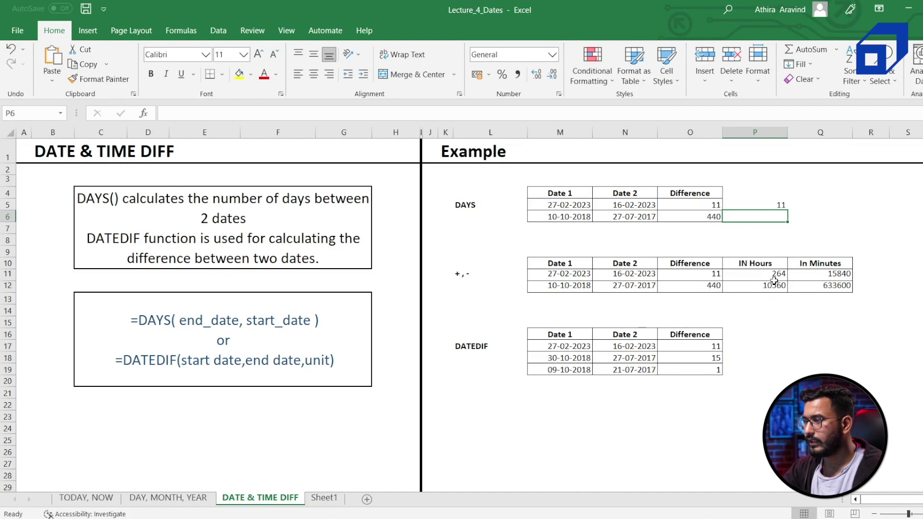
Enter =M11-N11 in cell R11 to get the day difference by subtracting Date 2 from Date 1.
{"action": "left_click", "coordinate": [871, 312]}
{"action": "key", "text": "Up"}
{"action": "key", "text": "Up"}
{"action": "key", "text": "Up"}
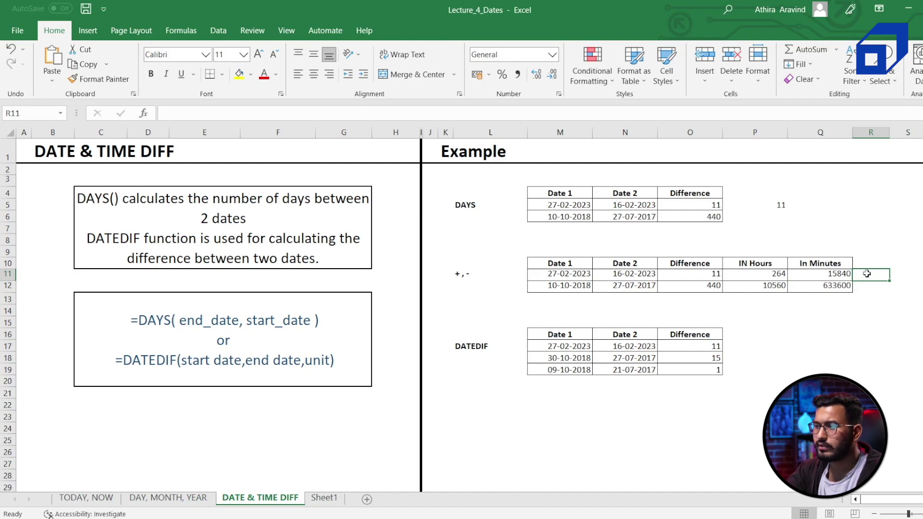
{"action": "left_click", "coordinate": [577, 275]}
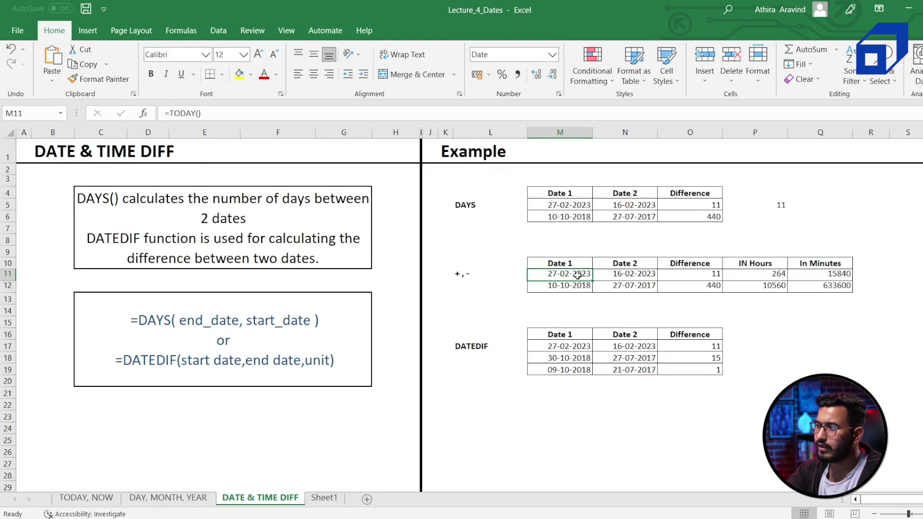
{"action": "left_click", "coordinate": [863, 274]}
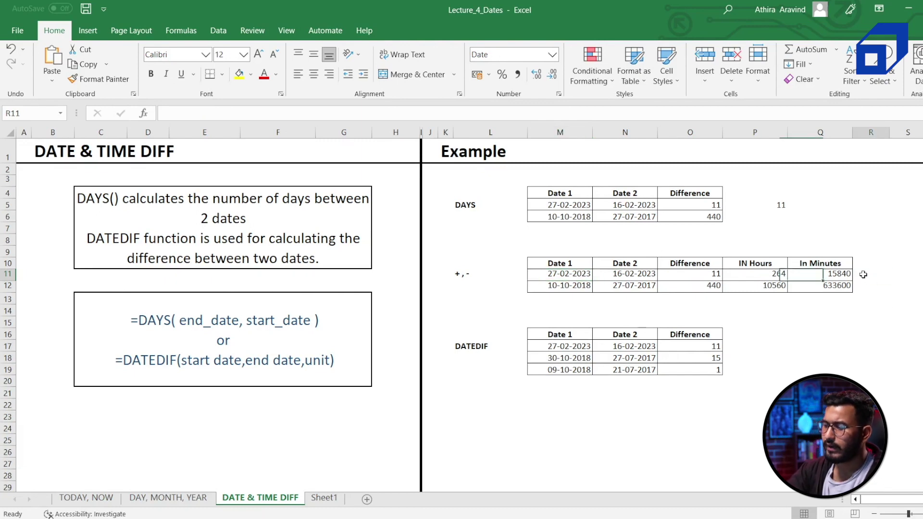
{"action": "type", "text": "="}
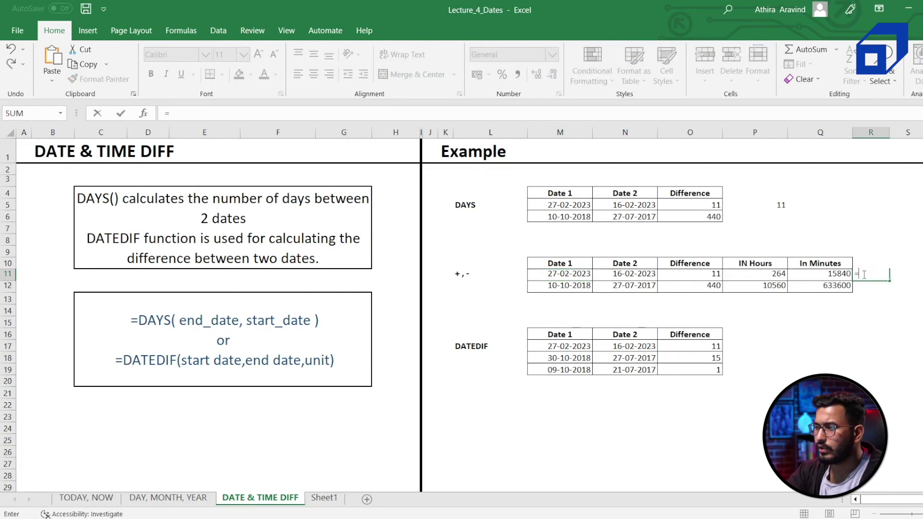
{"action": "left_click", "coordinate": [573, 274]}
{"action": "type", "text": "-"}
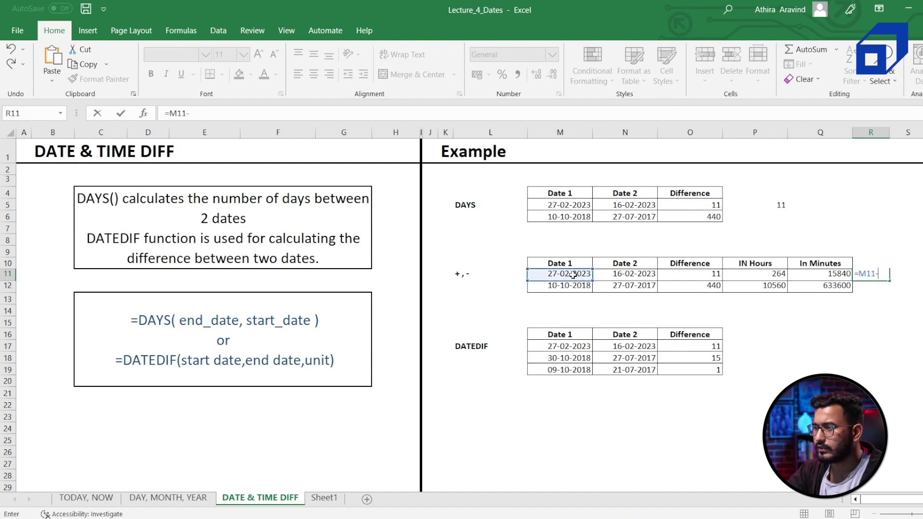
{"action": "left_click", "coordinate": [618, 277]}
{"action": "key", "text": "Return"}
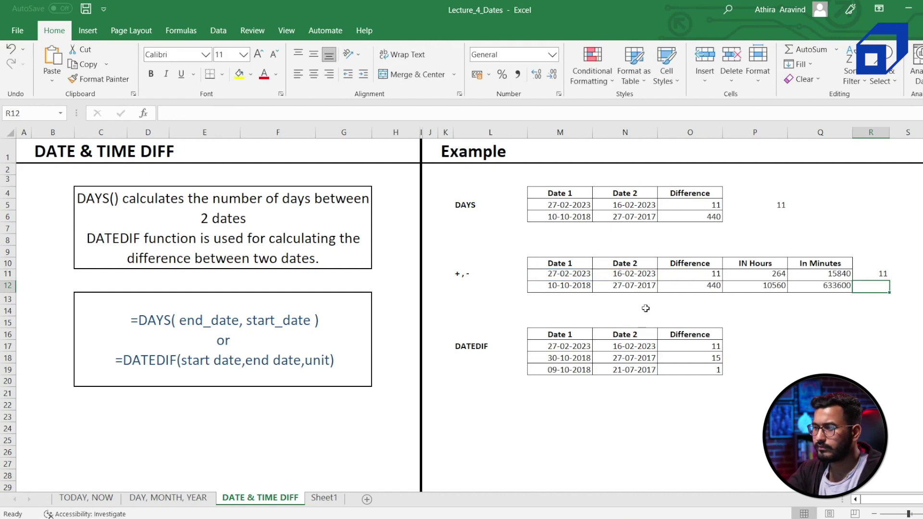
Enter =R11*24 in cell S11 to convert the day difference to hours.
{"action": "left_click", "coordinate": [879, 275]}
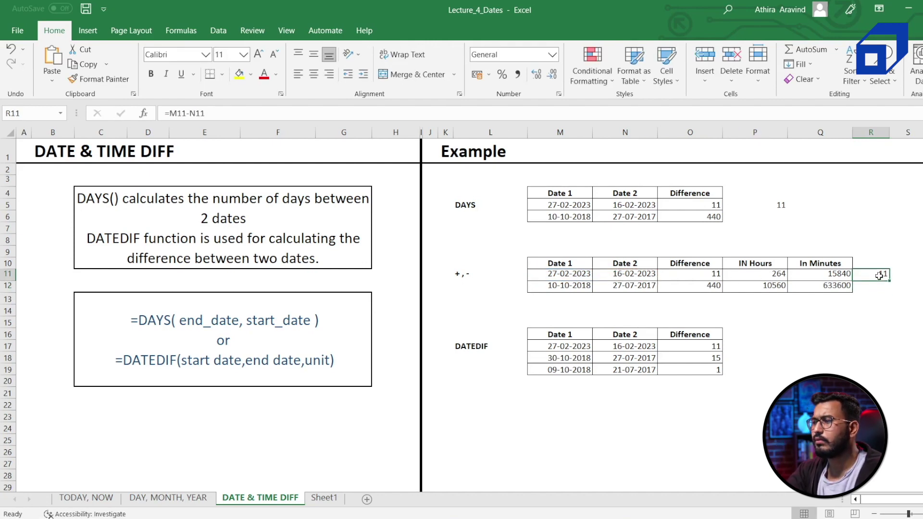
{"action": "left_click", "coordinate": [910, 275]}
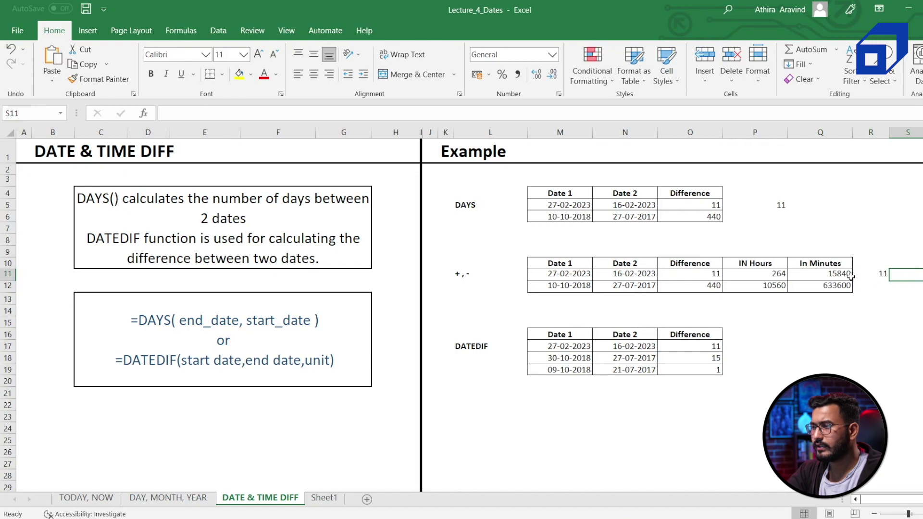
{"action": "left_click", "coordinate": [868, 275]}
{"action": "left_click", "coordinate": [912, 271]}
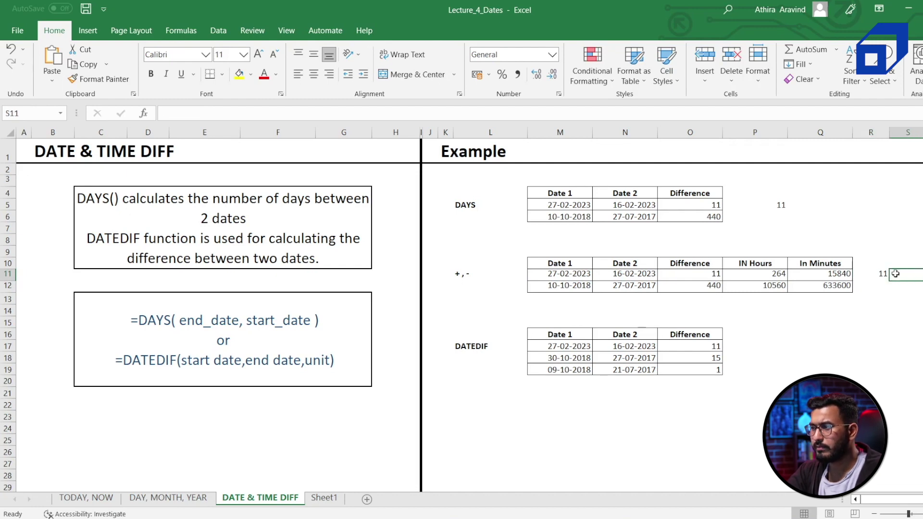
{"action": "left_click", "coordinate": [884, 277]}
{"action": "left_click", "coordinate": [905, 279]}
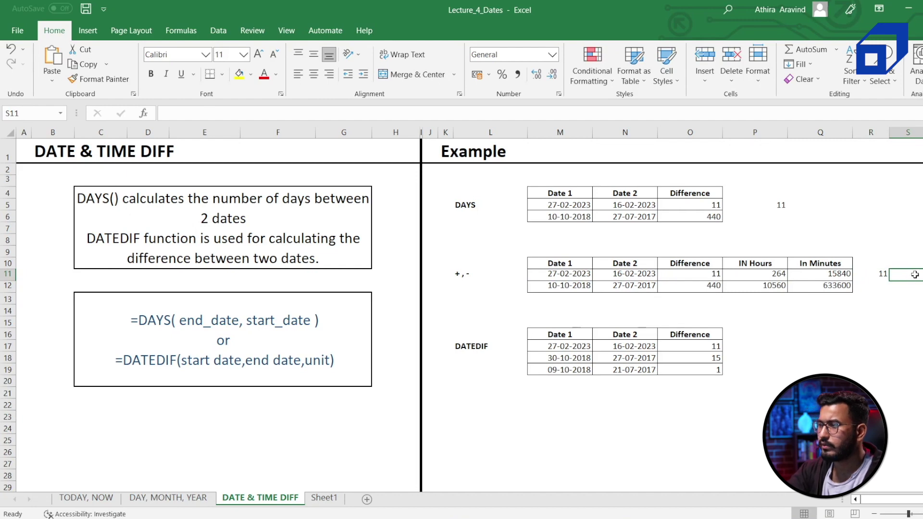
{"action": "type", "text": "="}
{"action": "left_click", "coordinate": [872, 275]}
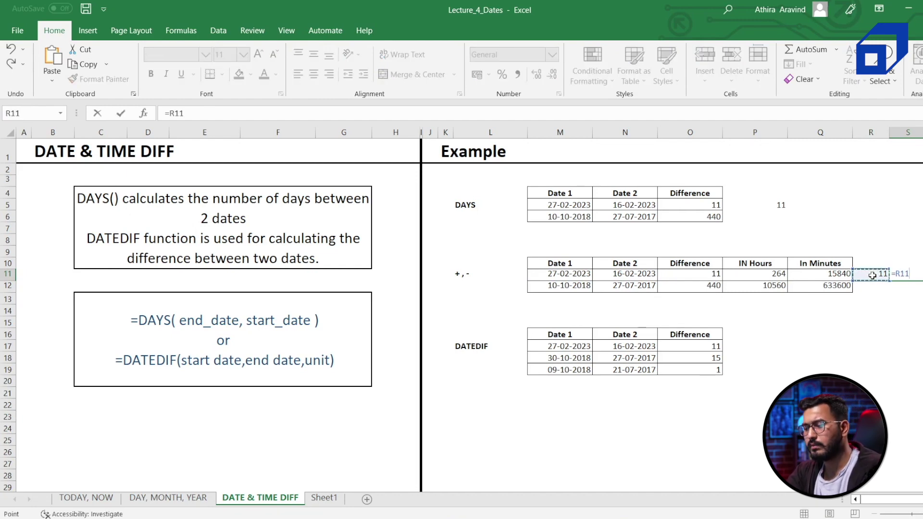
{"action": "type", "text": "*24"}
{"action": "key", "text": "Return"}
Enter =S11*60 in cell T11 to convert the hours to minutes.
{"action": "left_click", "coordinate": [907, 275]}
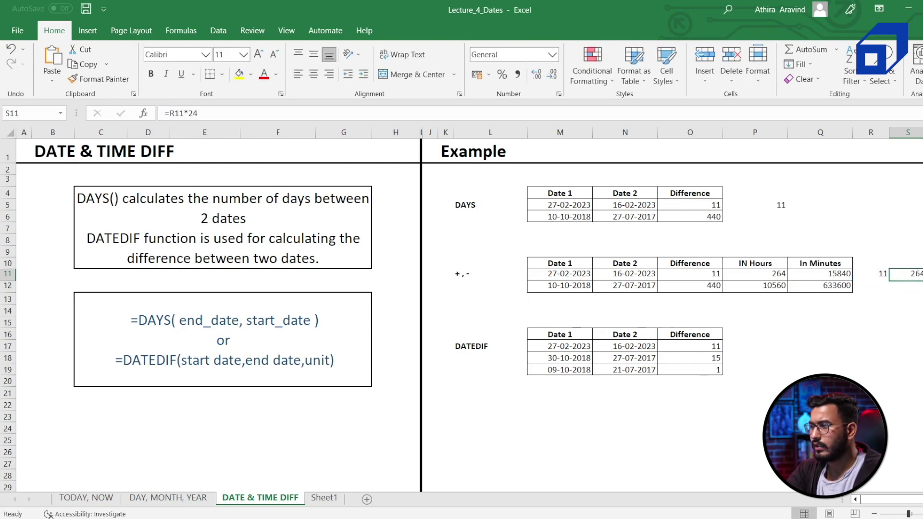
{"action": "key", "text": "Right"}
{"action": "type", "text": "="}
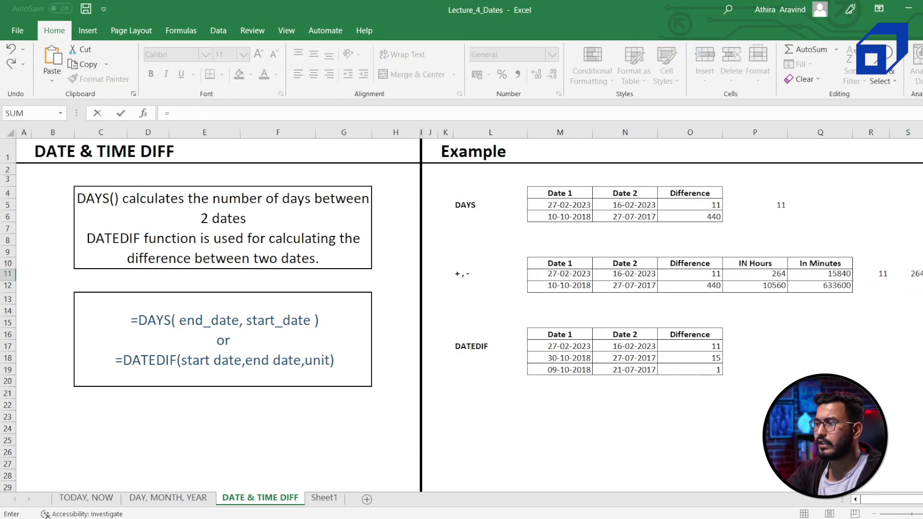
{"action": "left_click", "coordinate": [907, 275]}
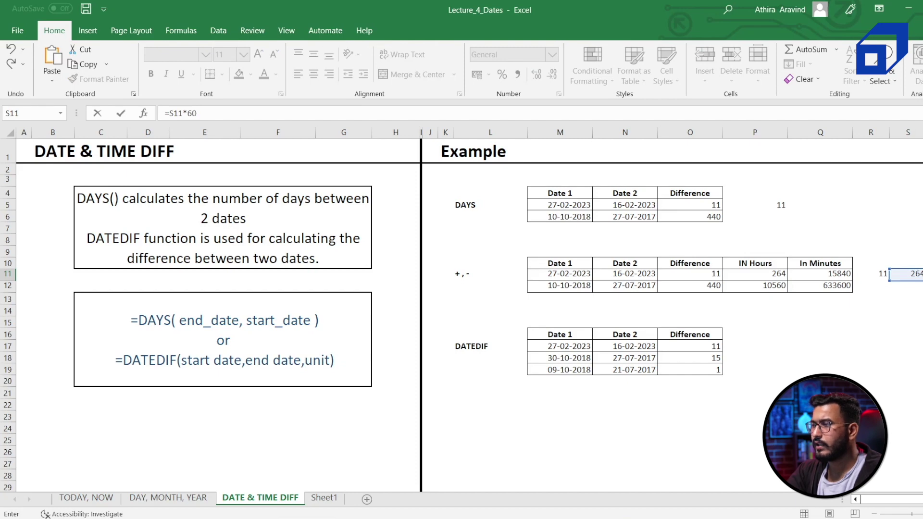
{"action": "key", "text": "Return"}
{"action": "key", "text": "Up"}
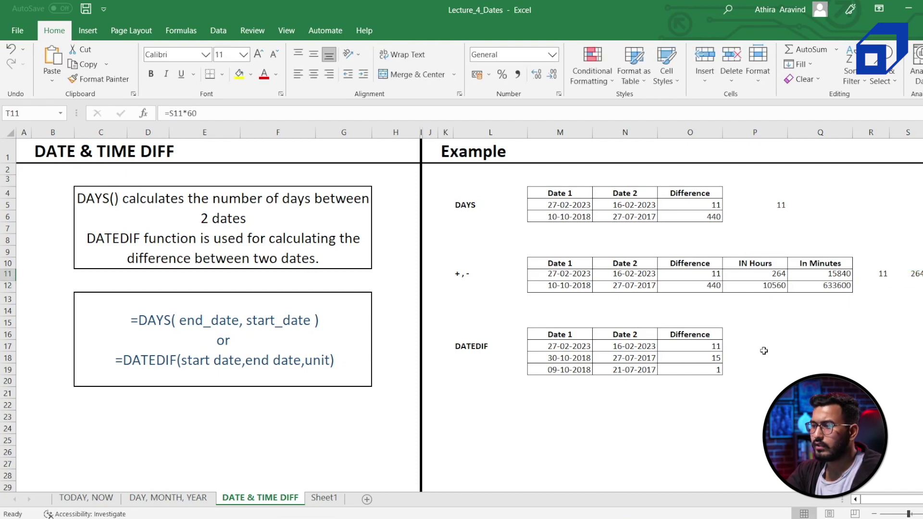
Enter =DATEDIF(N17,M17,"d") in cell P17 to calculate the difference between the two dates in days.
{"action": "left_click", "coordinate": [740, 347]}
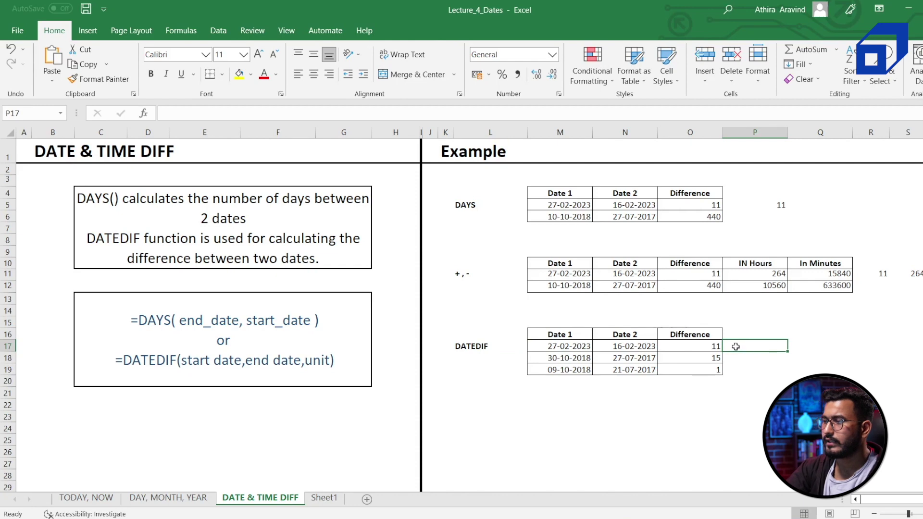
{"action": "type", "text": "=date"}
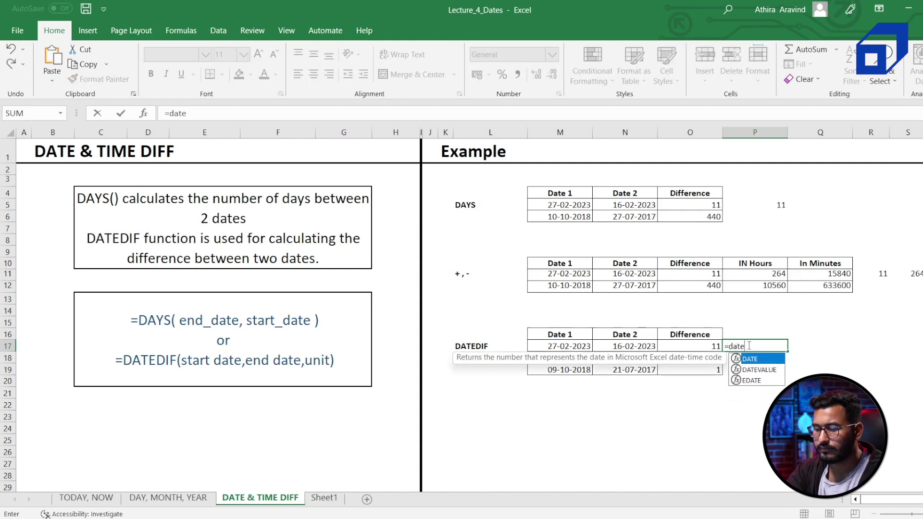
{"action": "type", "text": "d"}
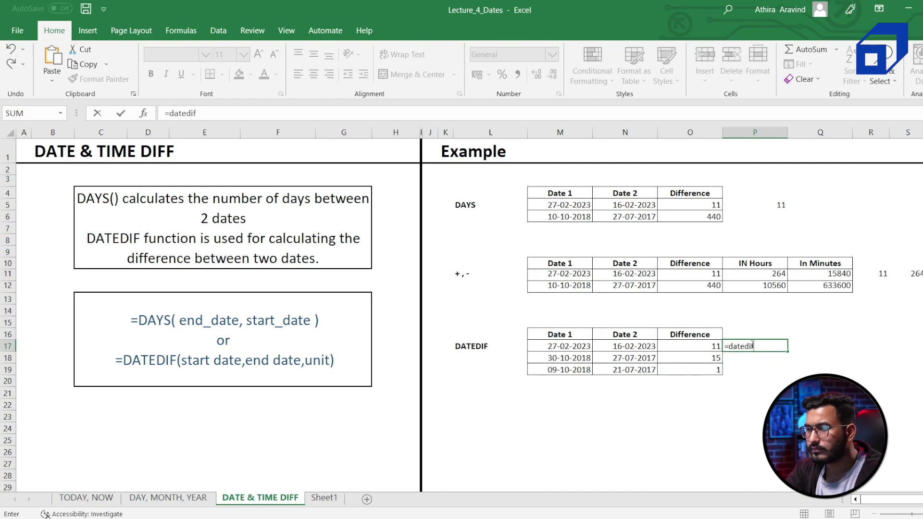
{"action": "type", "text": "if"}
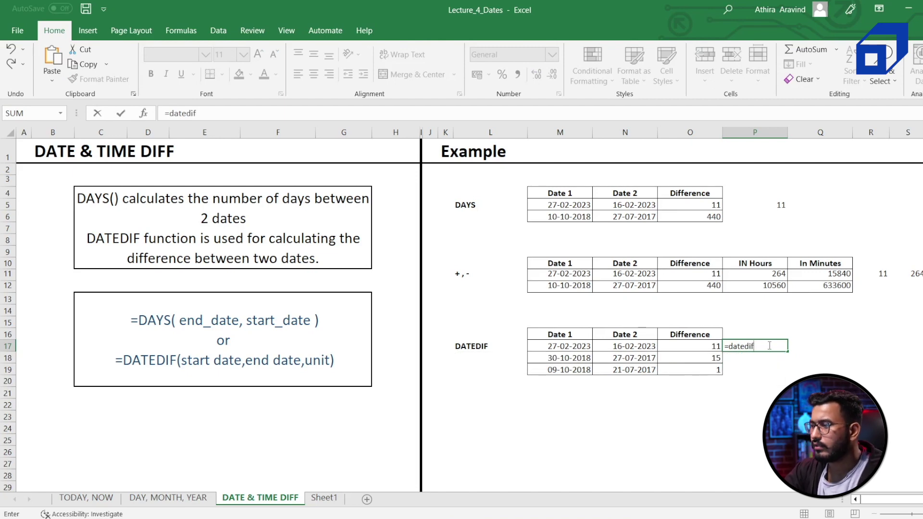
{"action": "type", "text": "("}
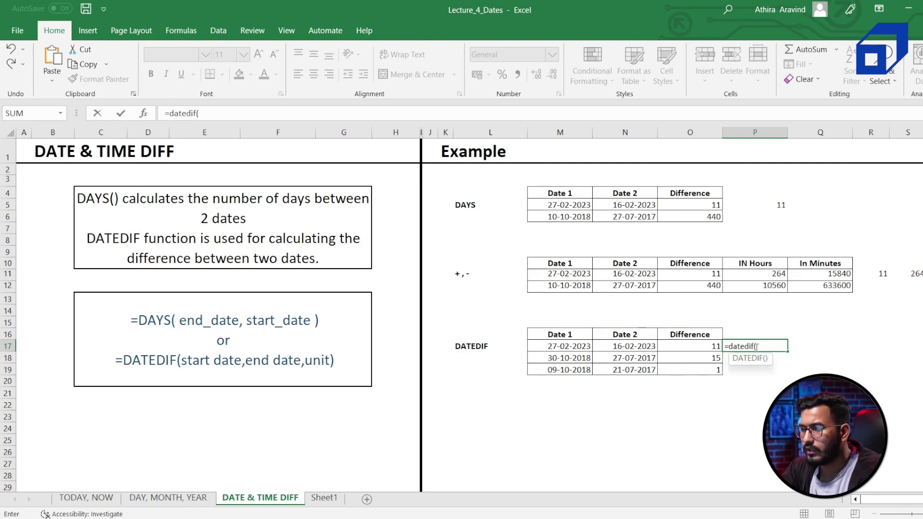
{"action": "left_click", "coordinate": [638, 348]}
{"action": "type", "text": ","}
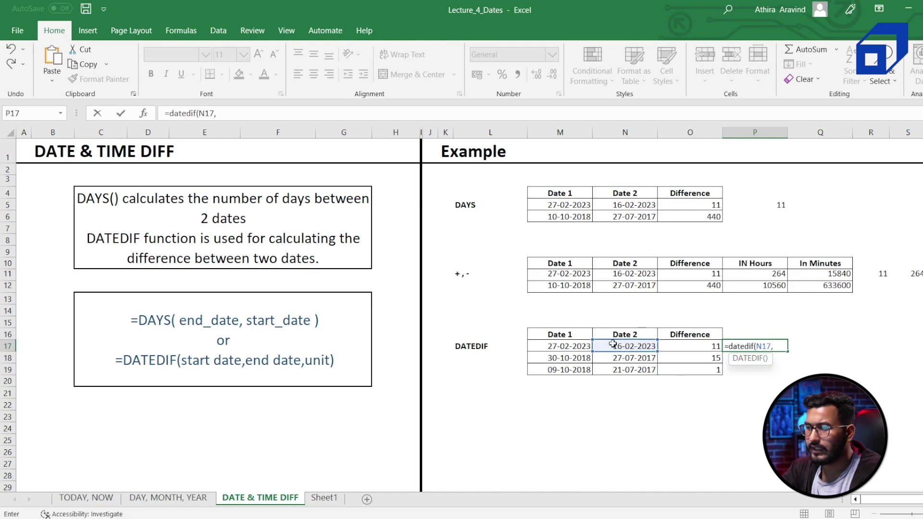
{"action": "left_click", "coordinate": [577, 345]}
{"action": "type", "text": ","}
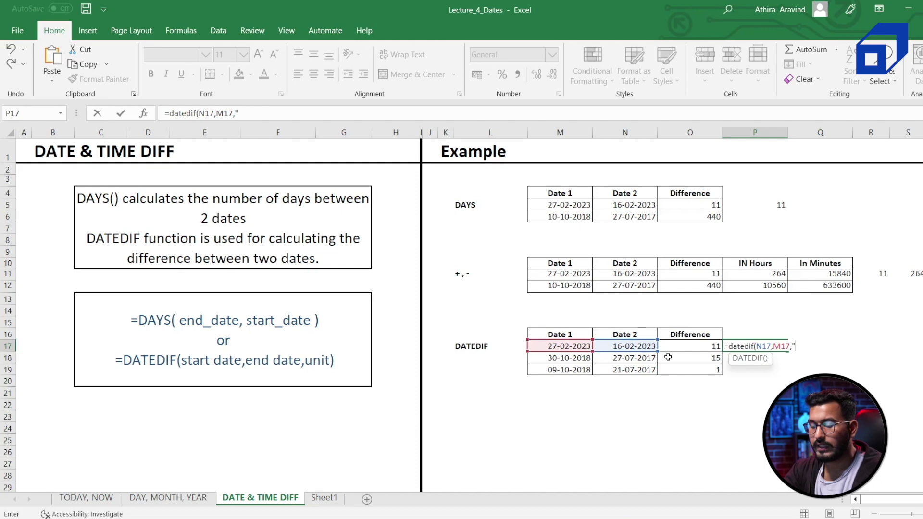
{"action": "type", "text": "\"d\")"}
{"action": "key", "text": "Return"}
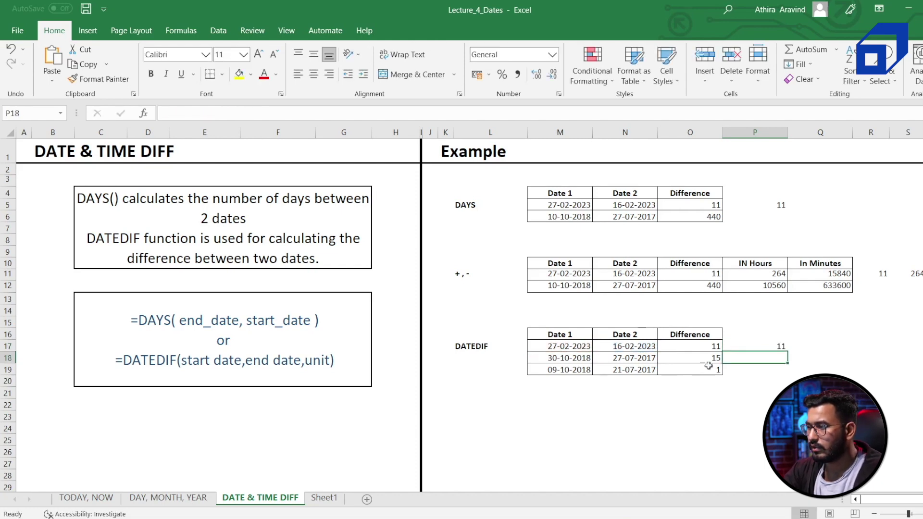
Fill the DATEDIF formula from P17 down through P19.
{"action": "key", "text": "Up"}
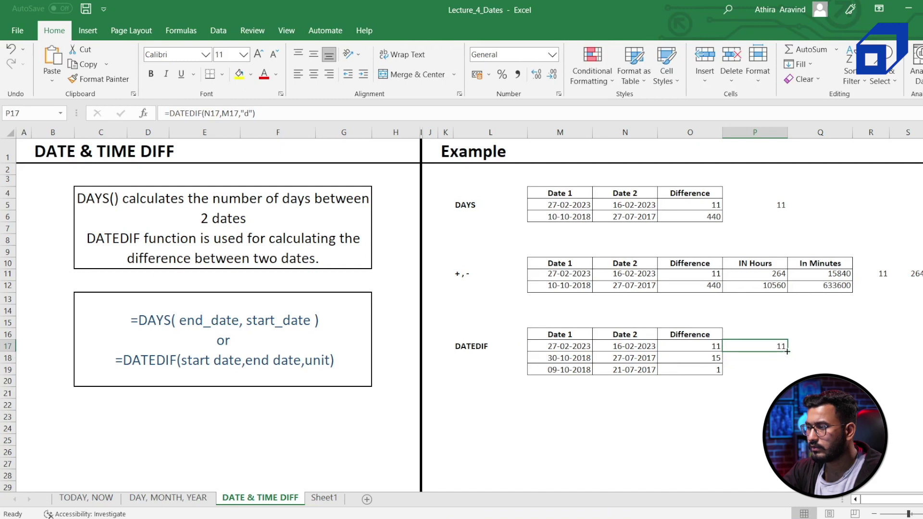
{"action": "left_click_drag", "start_coordinate": [787, 351], "coordinate": [784, 376]}
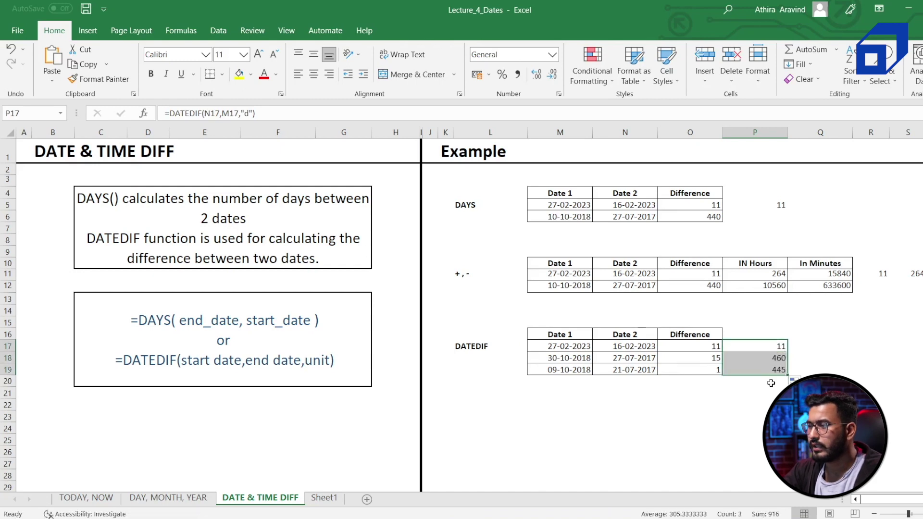
{"action": "left_click", "coordinate": [779, 359]}
{"action": "key", "text": "Down"}
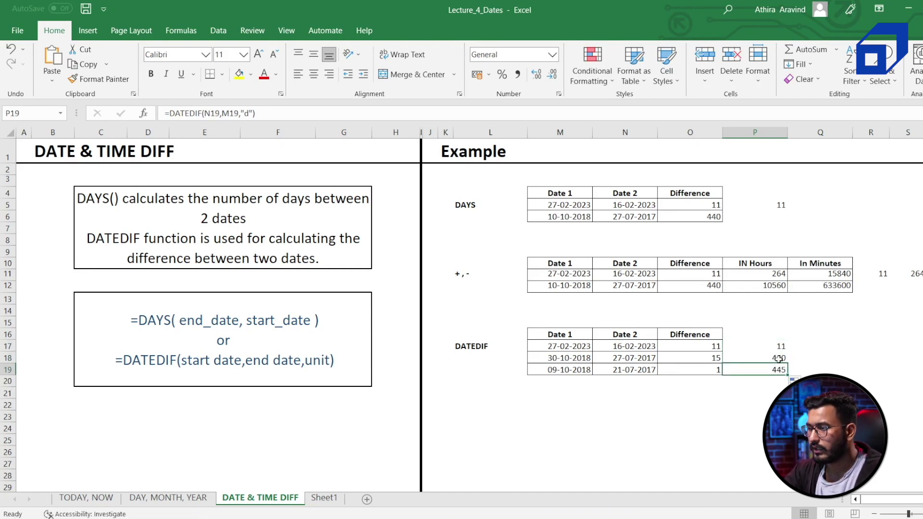
Enter =DATEDIF(N18,M18,"m") in cell P18 to calculate the difference between that row's dates in months.
{"action": "left_click", "coordinate": [776, 357]}
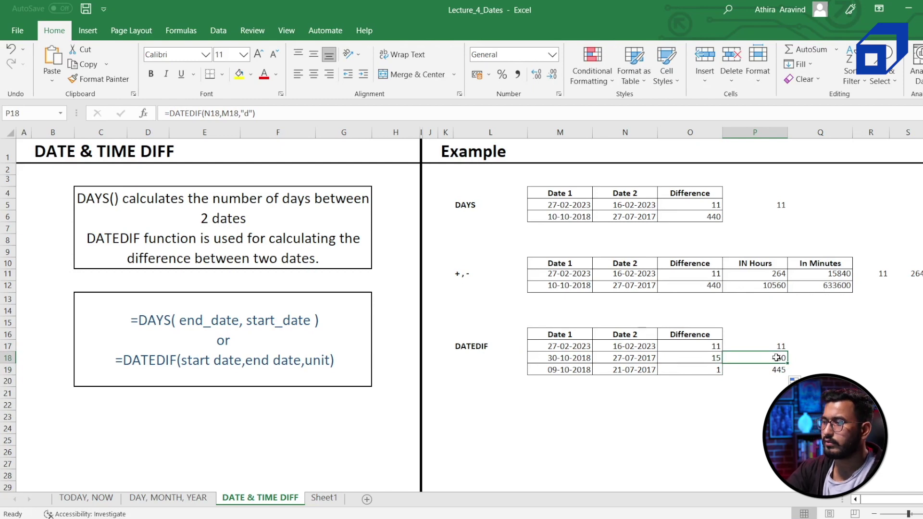
{"action": "type", "text": "="}
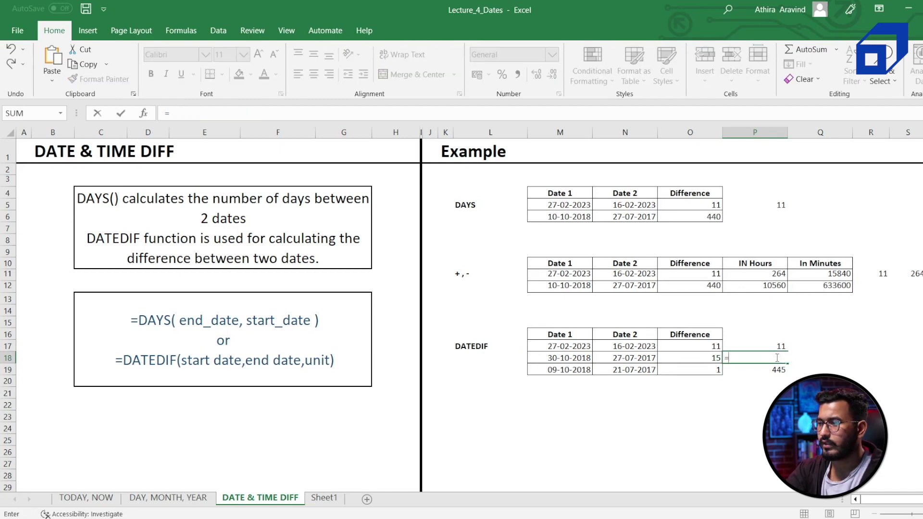
{"action": "type", "text": "datedif("}
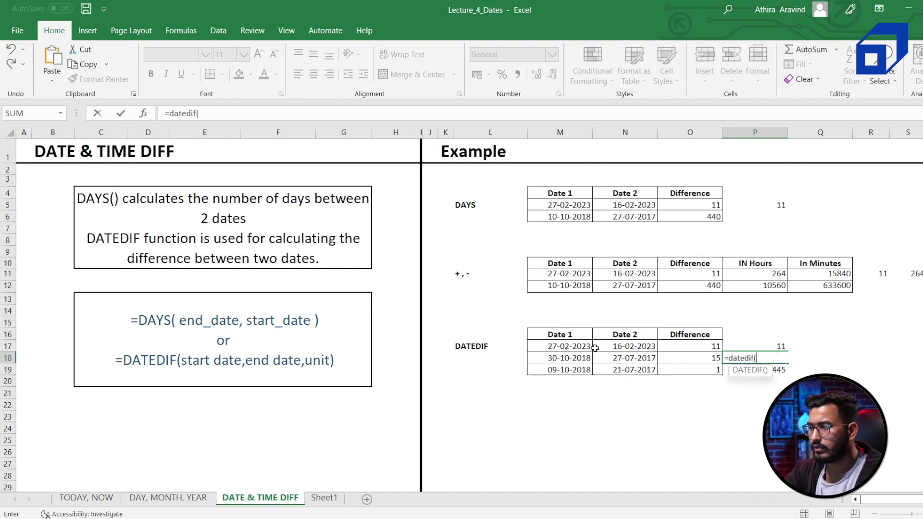
{"action": "left_click", "coordinate": [606, 361]}
{"action": "type", "text": ","}
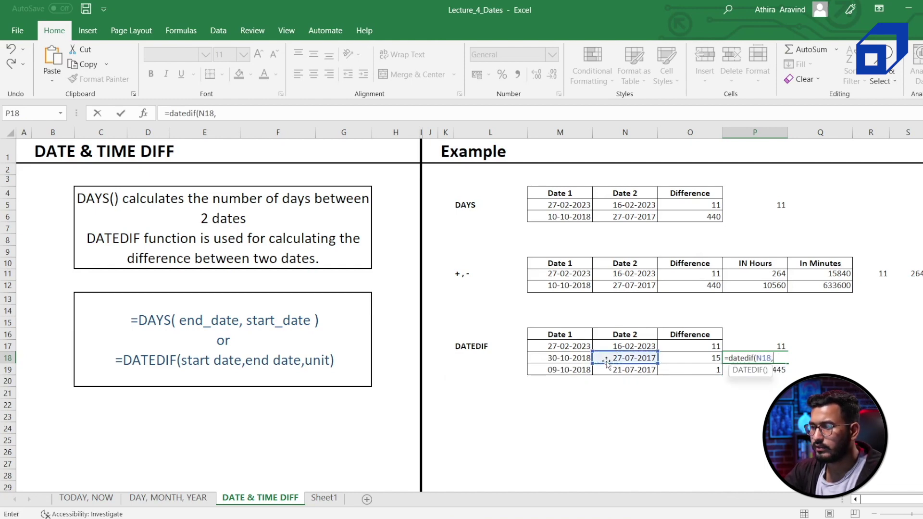
{"action": "left_click", "coordinate": [575, 358]}
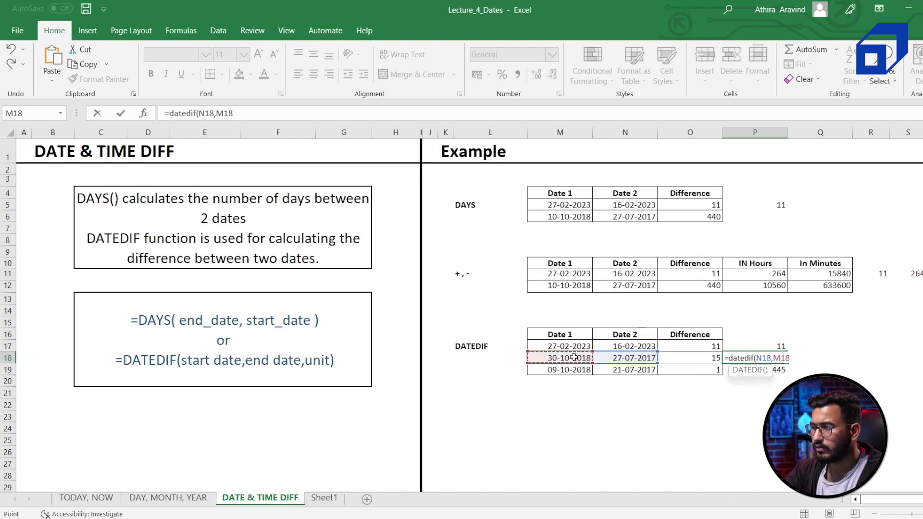
{"action": "type", "text": ","}
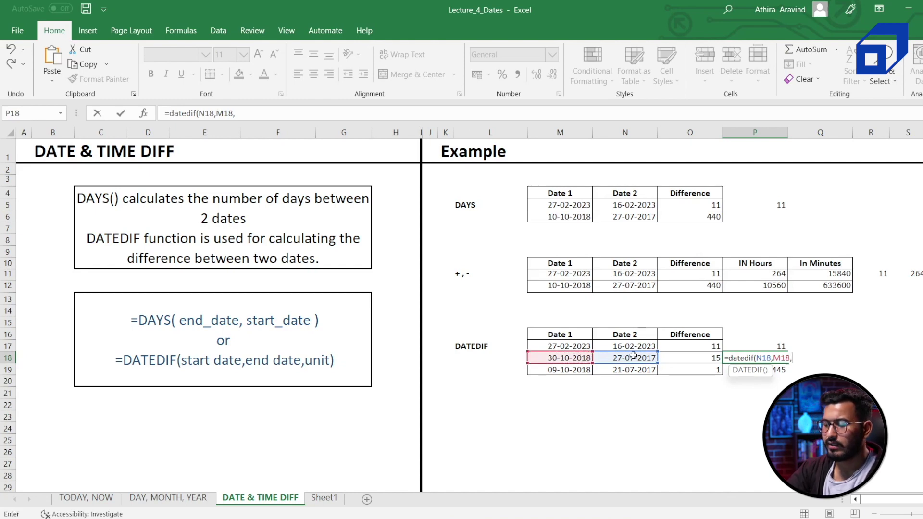
{"action": "type", "text": "\"m\")"}
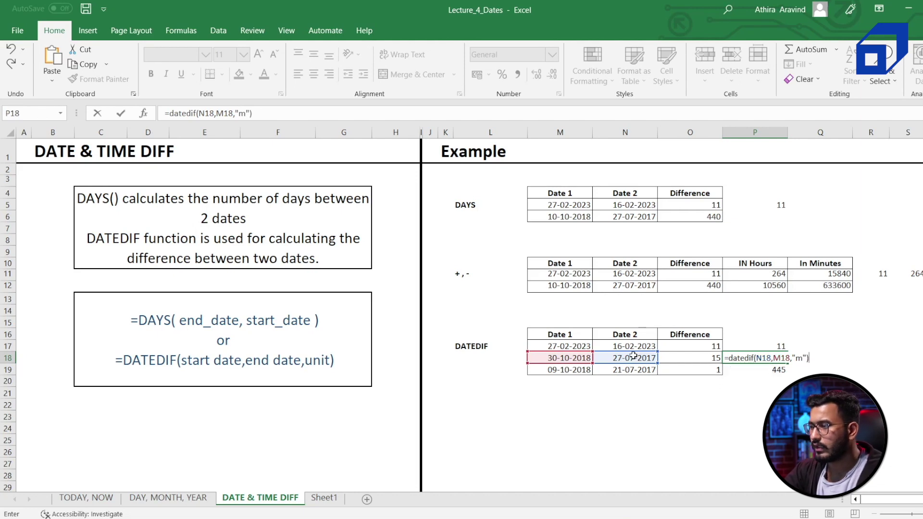
{"action": "key", "text": "Return"}
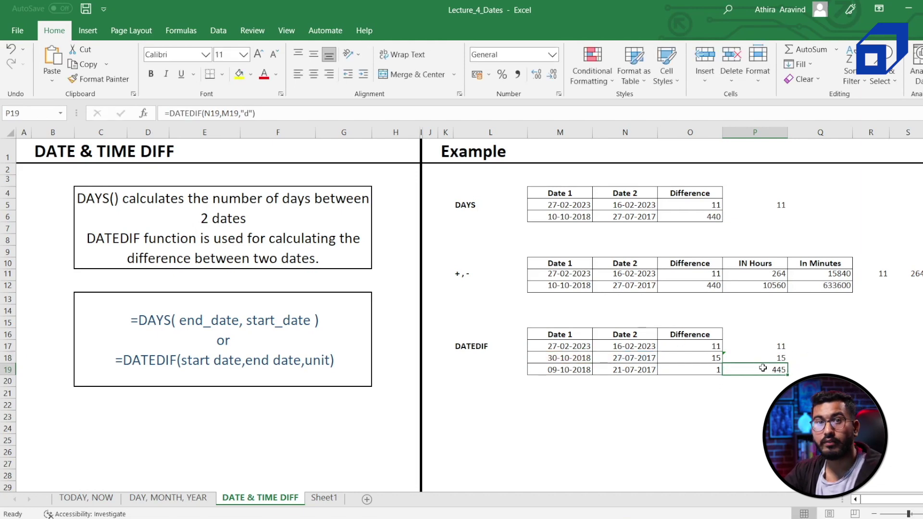
Enter =DATEDIF(N19,M19,"y") in cell P19 to calculate the difference between that row's dates in years.
{"action": "type", "text": "="}
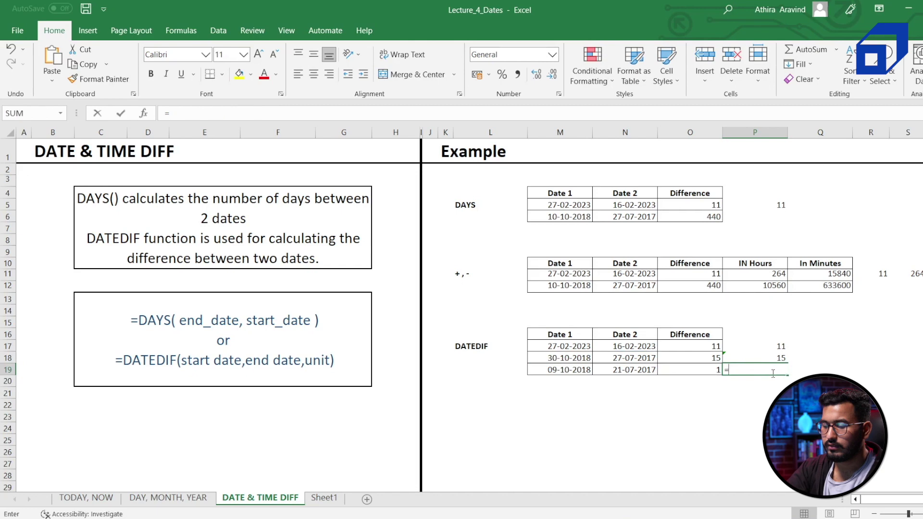
{"action": "type", "text": "datedif("}
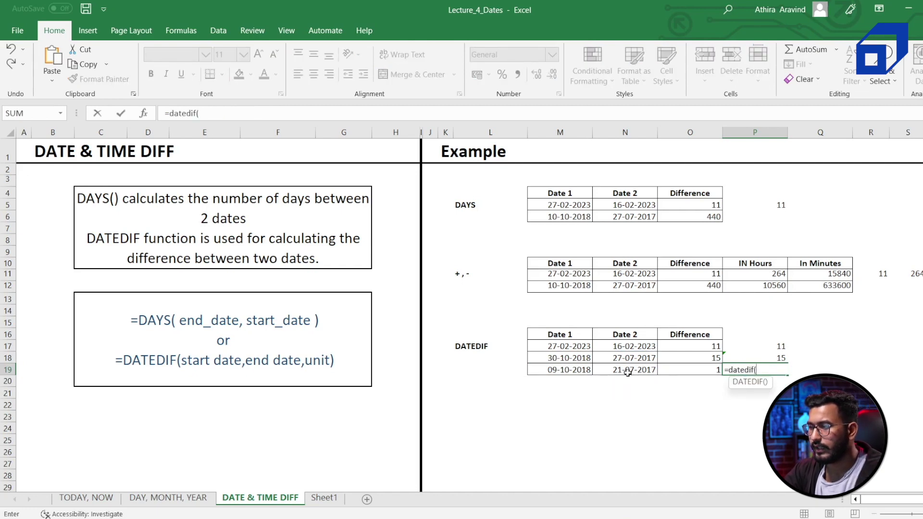
{"action": "left_click", "coordinate": [608, 373]}
{"action": "type", "text": ","}
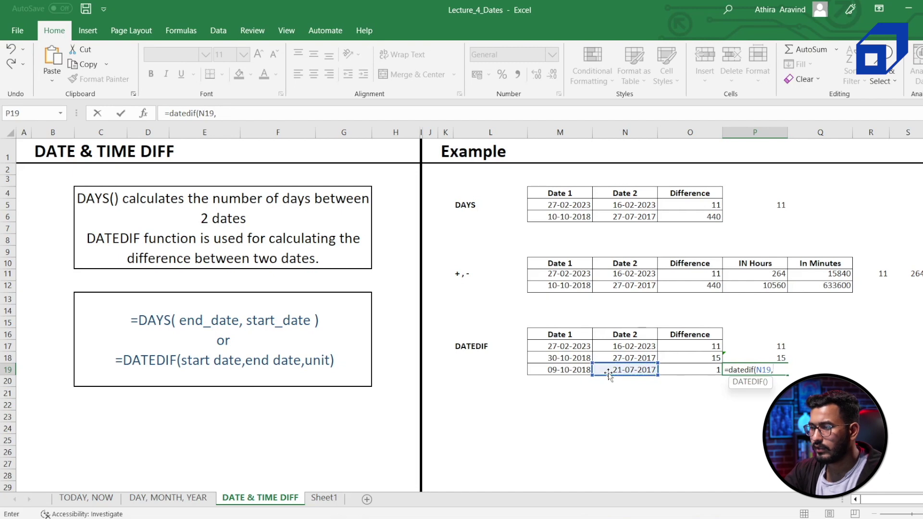
{"action": "left_click", "coordinate": [563, 369]}
{"action": "type", "text": ",\"y"}
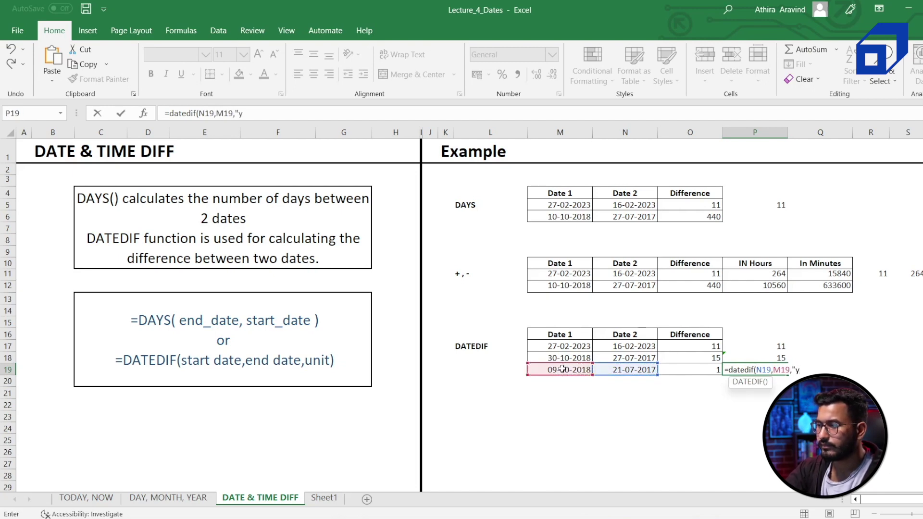
{"action": "type", "text": "\""}
{"action": "key", "text": "Return"}
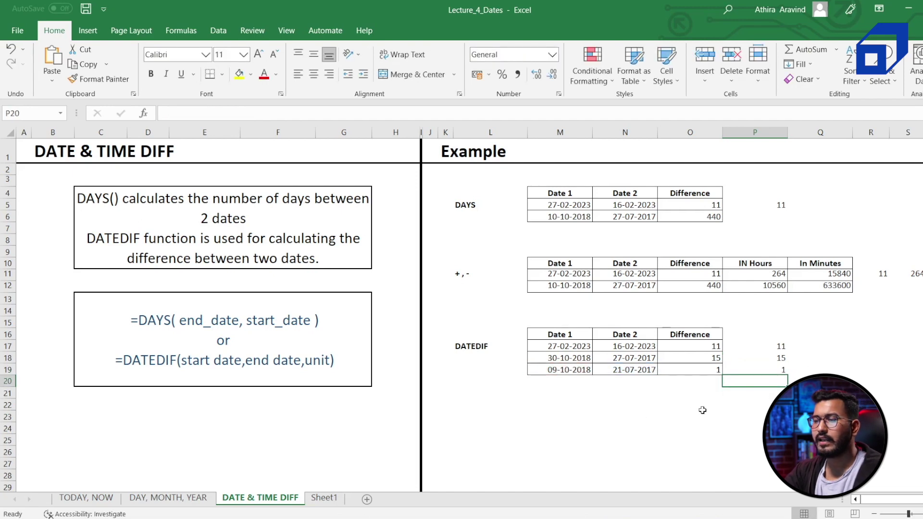
{"action": "left_click", "coordinate": [703, 410]}
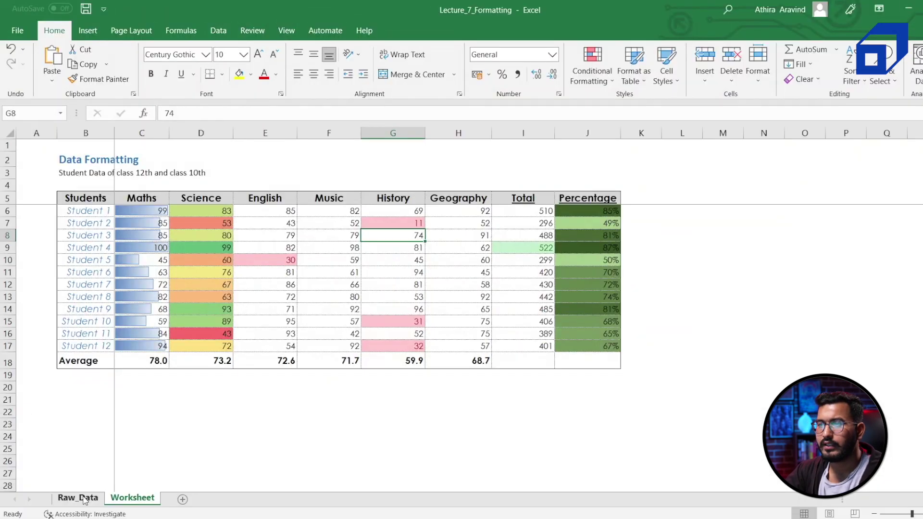
In the Lecture_7_Formatting workbook, open the Raw_Data sheet with the unformatted student marks.
{"action": "left_click", "coordinate": [86, 491]}
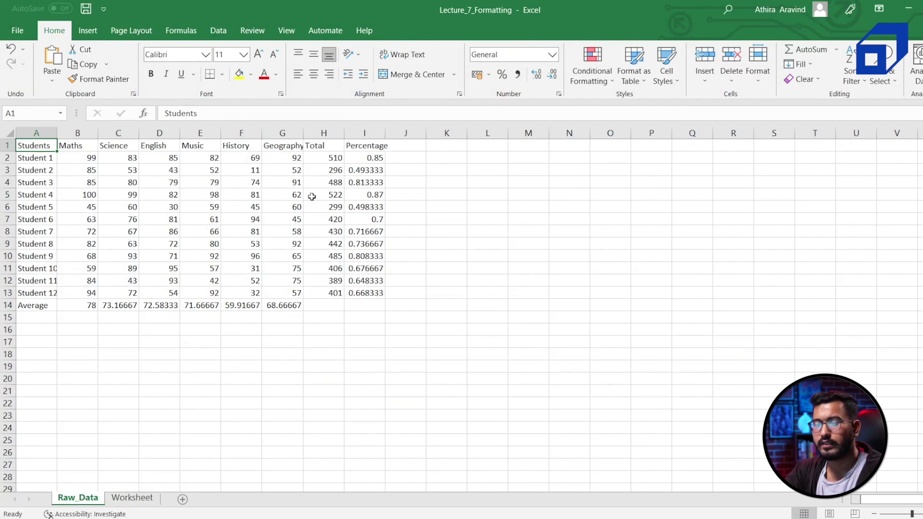
Copy the marks table A1:I14 from the Raw_Data sheet and paste it at cell C4 of a new sheet.
{"action": "left_click", "coordinate": [129, 499]}
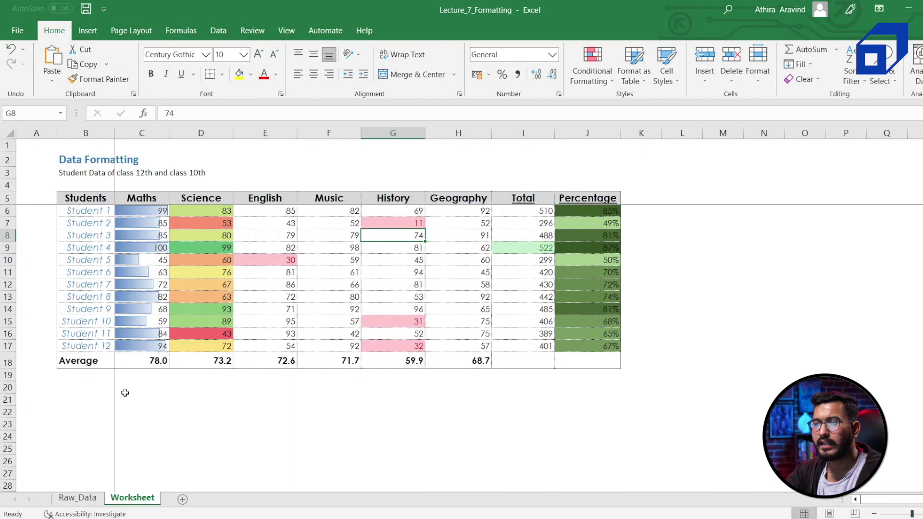
{"action": "left_click", "coordinate": [76, 498]}
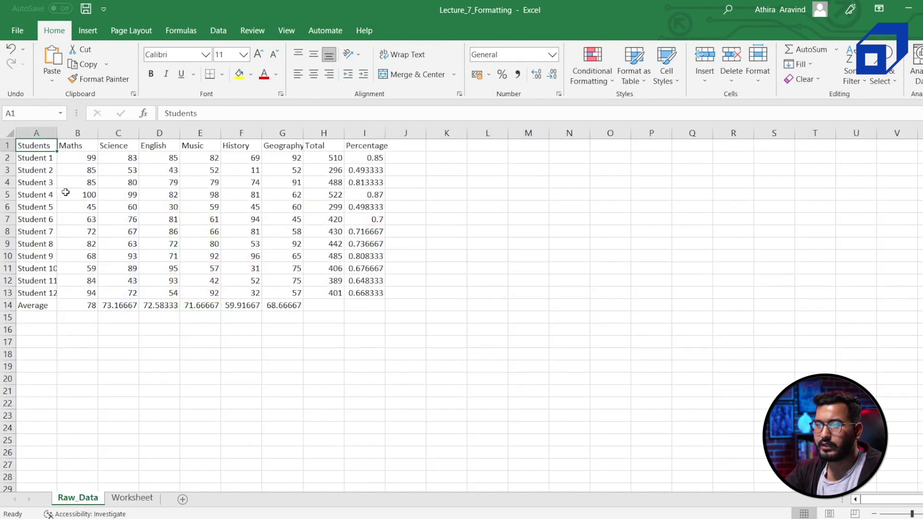
{"action": "left_click_drag", "start_coordinate": [37, 143], "coordinate": [348, 302]}
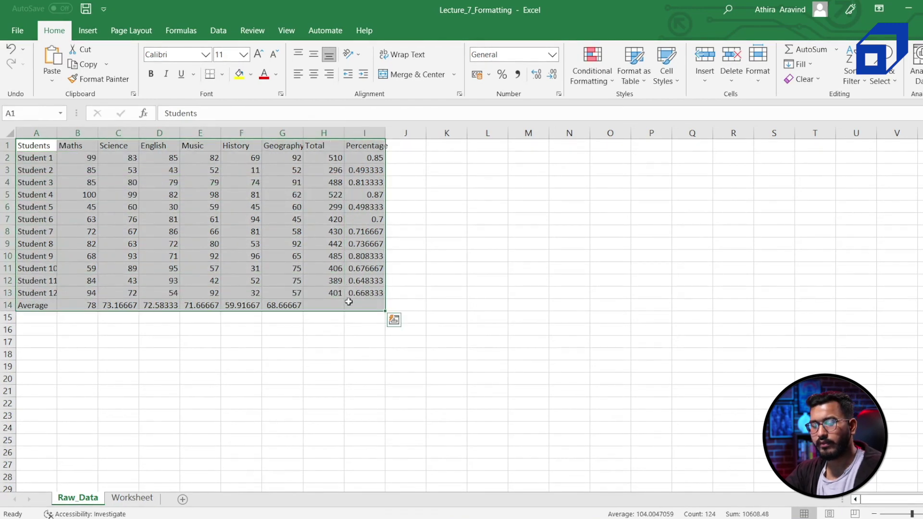
{"action": "key", "text": "ctrl+c"}
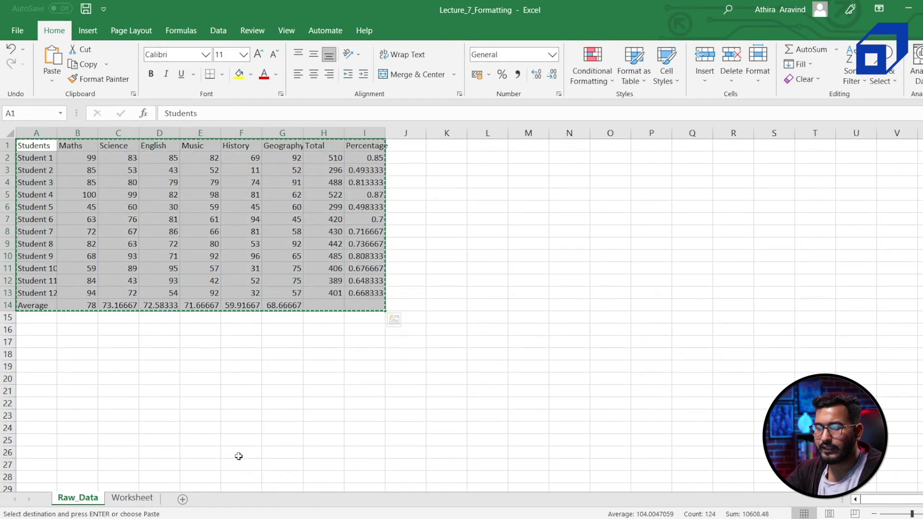
{"action": "left_click", "coordinate": [183, 500]}
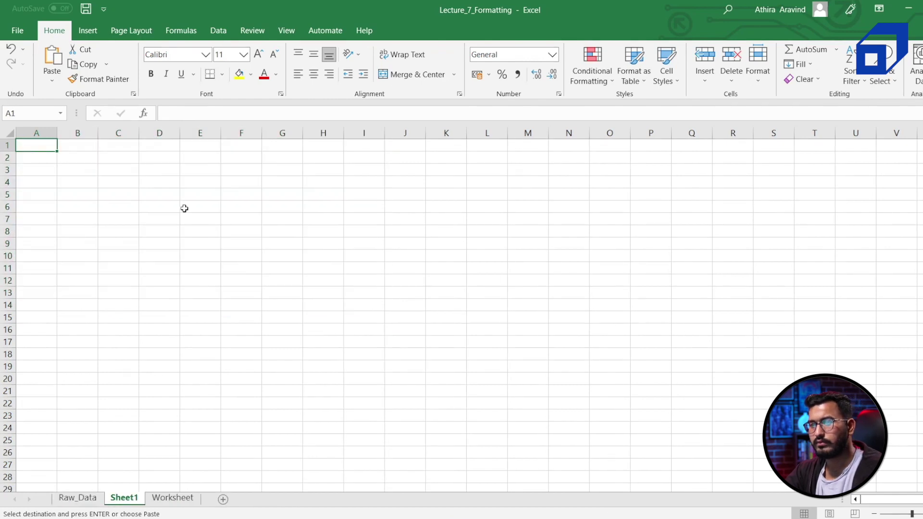
{"action": "left_click", "coordinate": [127, 183]}
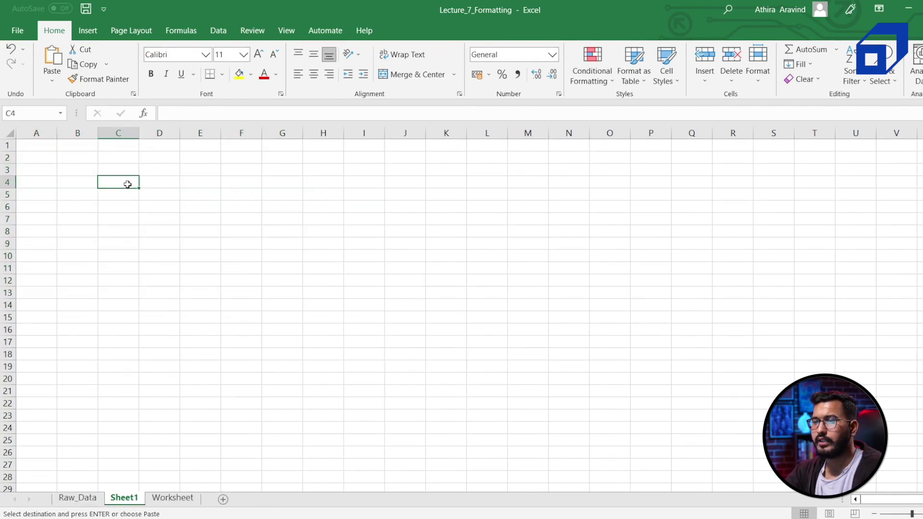
{"action": "key", "text": "ctrl+v"}
{"action": "left_click", "coordinate": [347, 355]}
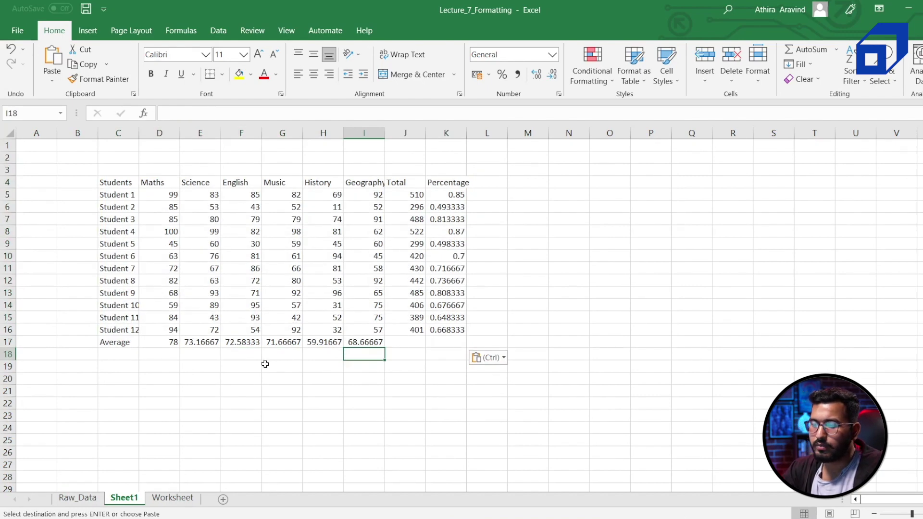
Rename the new sheet holding the pasted marks as Final Marks.
{"action": "left_click", "coordinate": [125, 499]}
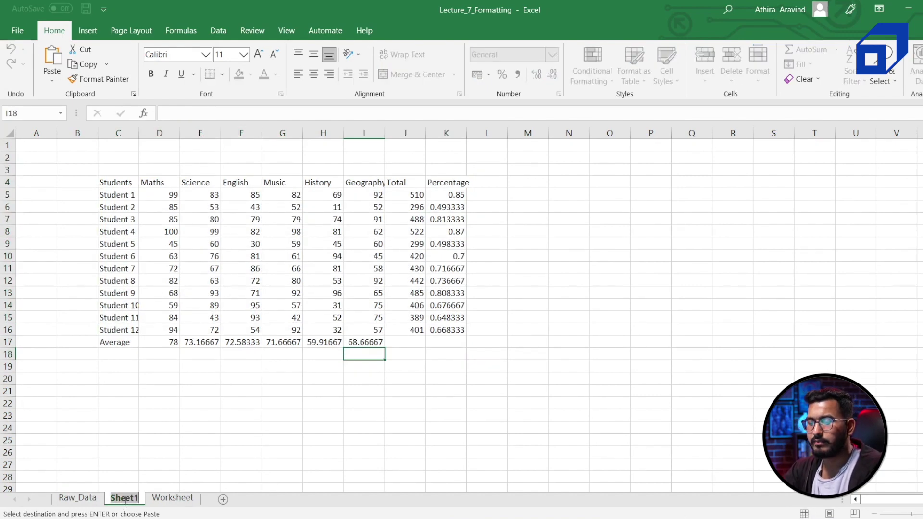
{"action": "type", "text": "Final Marks"}
{"action": "key", "text": "Return"}
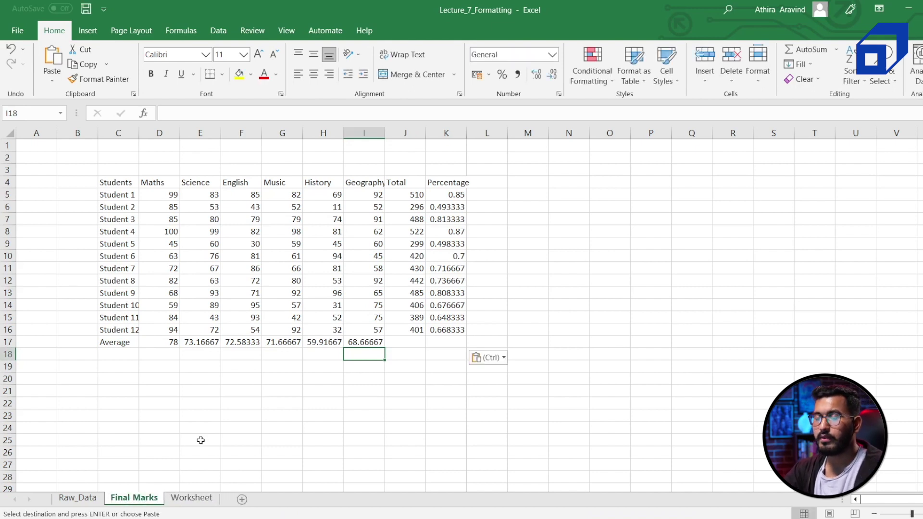
{"action": "left_click", "coordinate": [268, 419]}
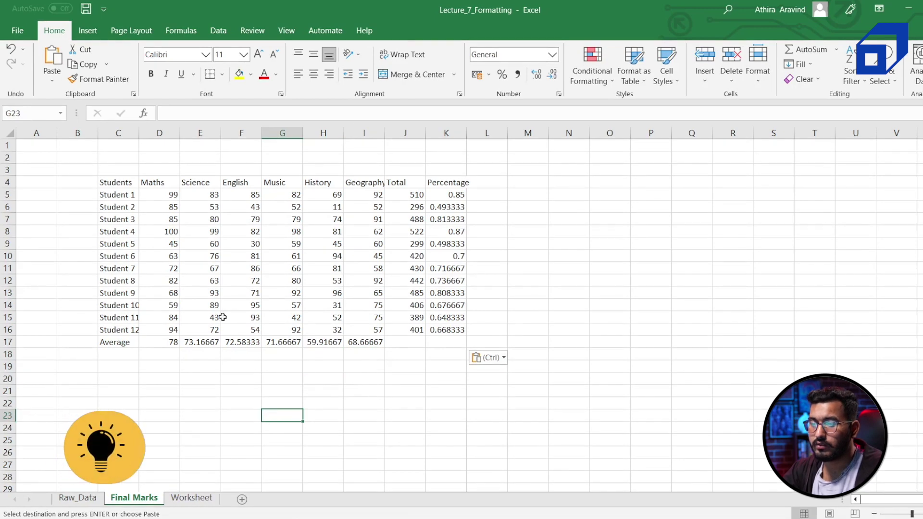
Apply All Borders to the complete marks table, C4:K17.
{"action": "left_click", "coordinate": [121, 183]}
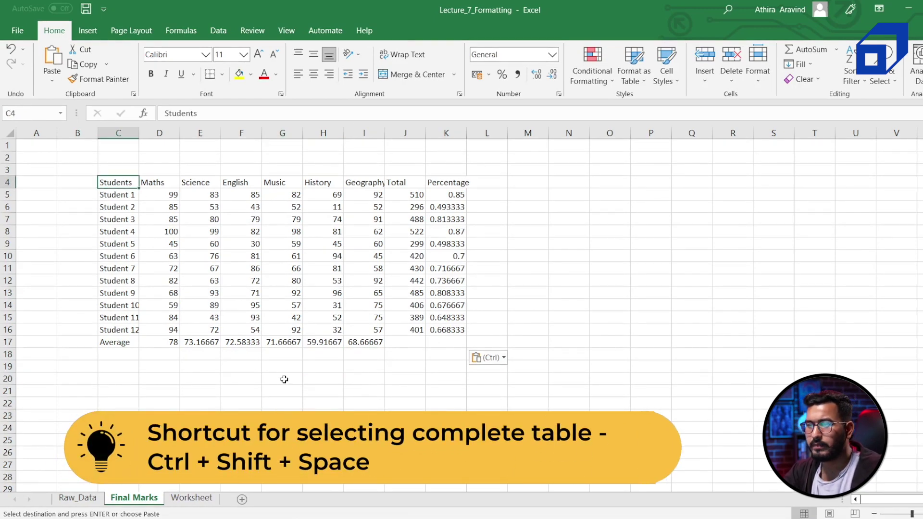
{"action": "left_click", "coordinate": [283, 255]}
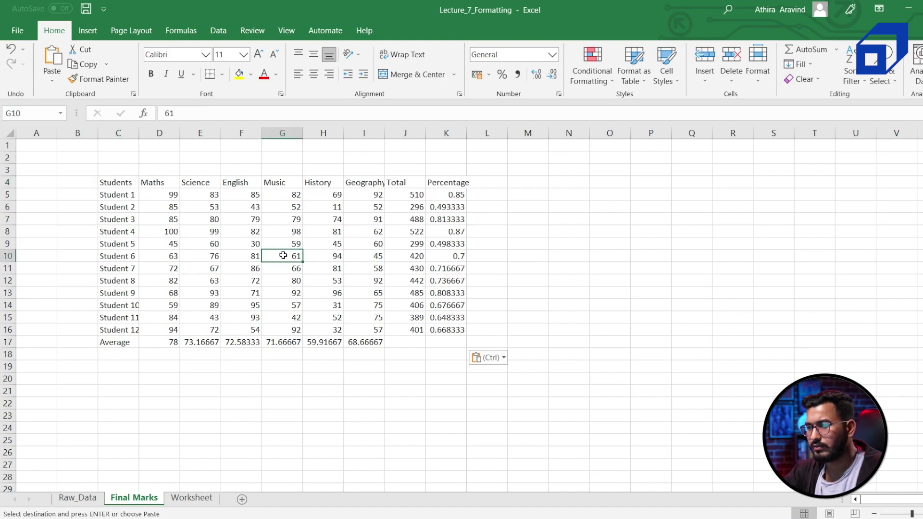
{"action": "left_click", "coordinate": [350, 220]}
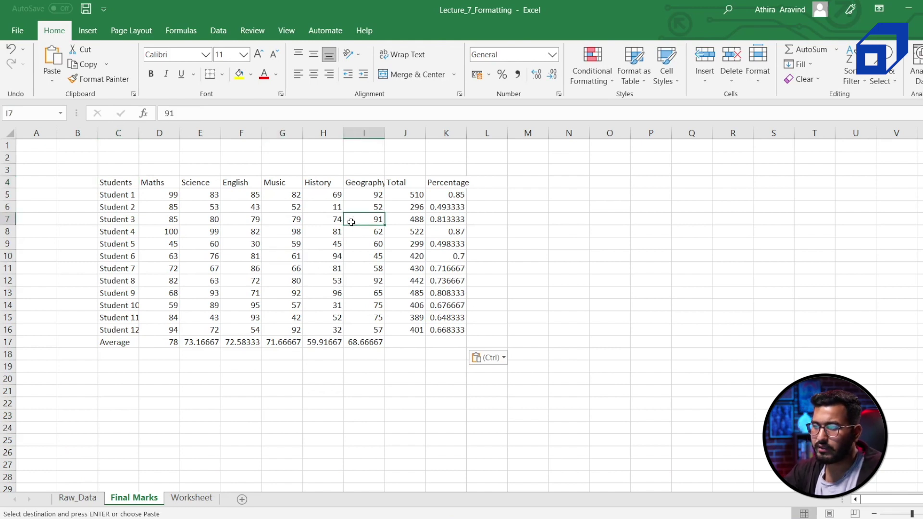
{"action": "left_click", "coordinate": [289, 228]}
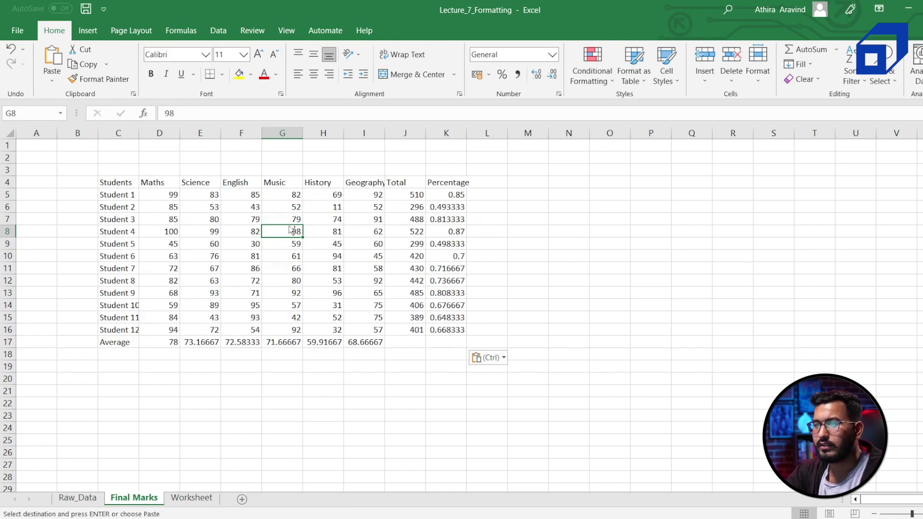
{"action": "key", "text": "ctrl+a"}
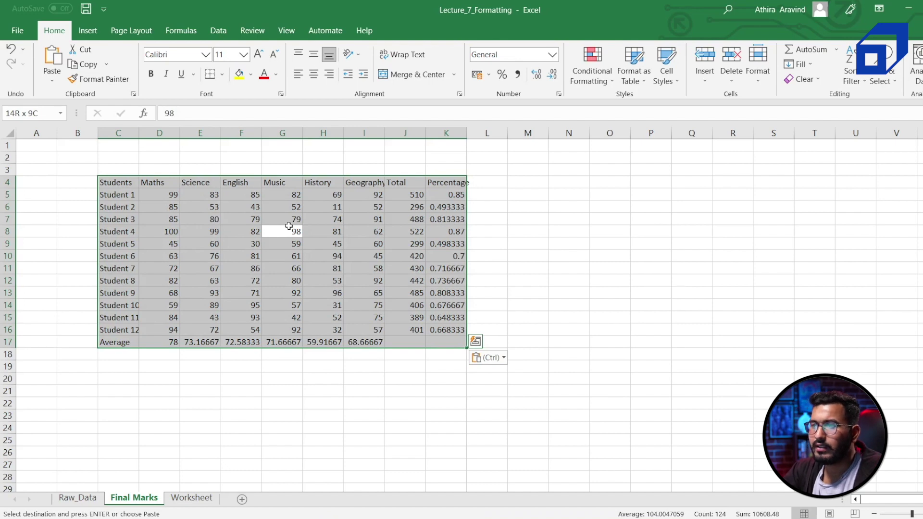
{"action": "left_click", "coordinate": [222, 75]}
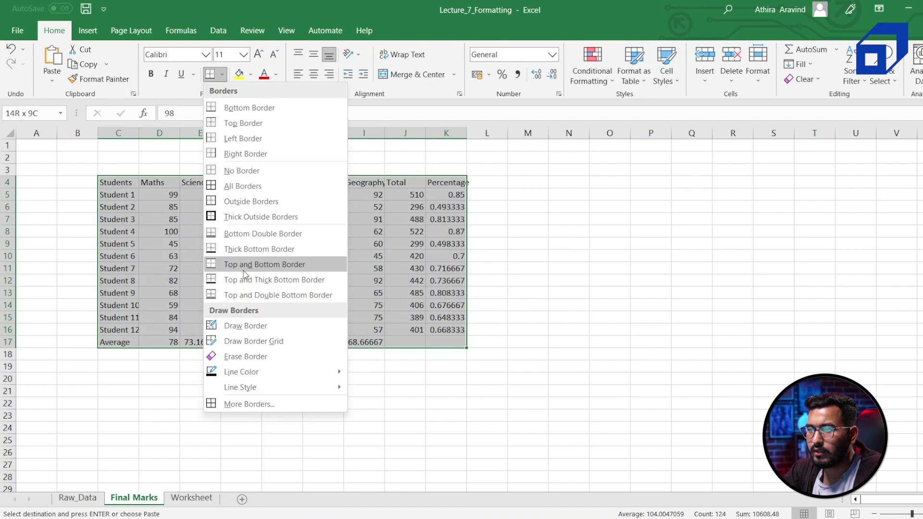
{"action": "left_click", "coordinate": [243, 189]}
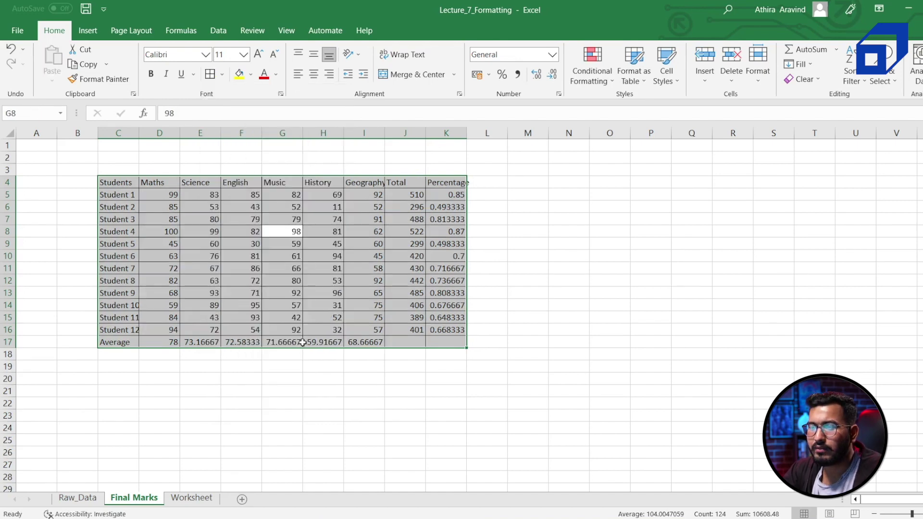
{"action": "left_click", "coordinate": [306, 378]}
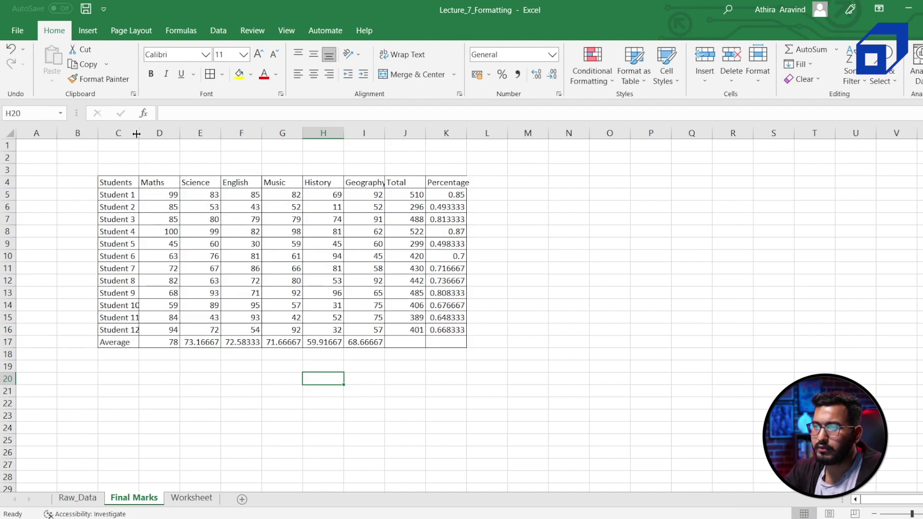
AutoFit the widths of columns C through K to their contents.
{"action": "left_click_drag", "start_coordinate": [118, 130], "coordinate": [445, 143]}
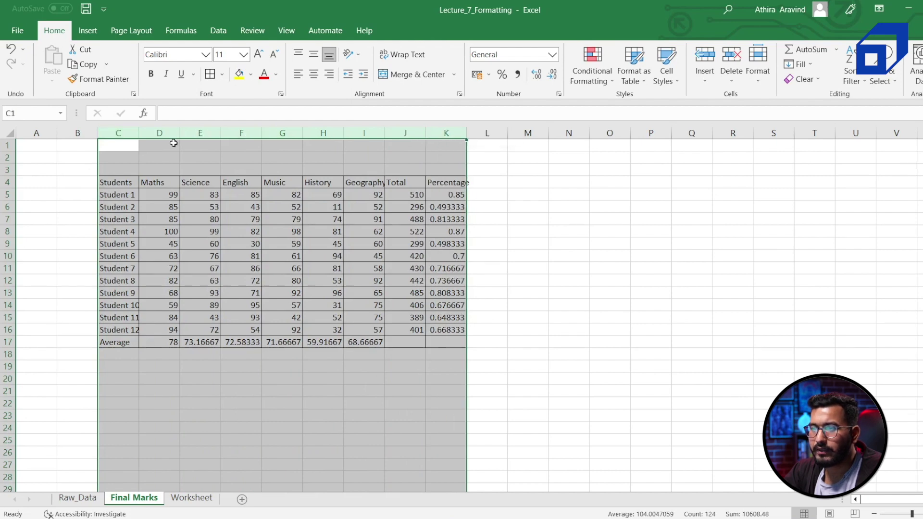
{"action": "double_click", "coordinate": [139, 134]}
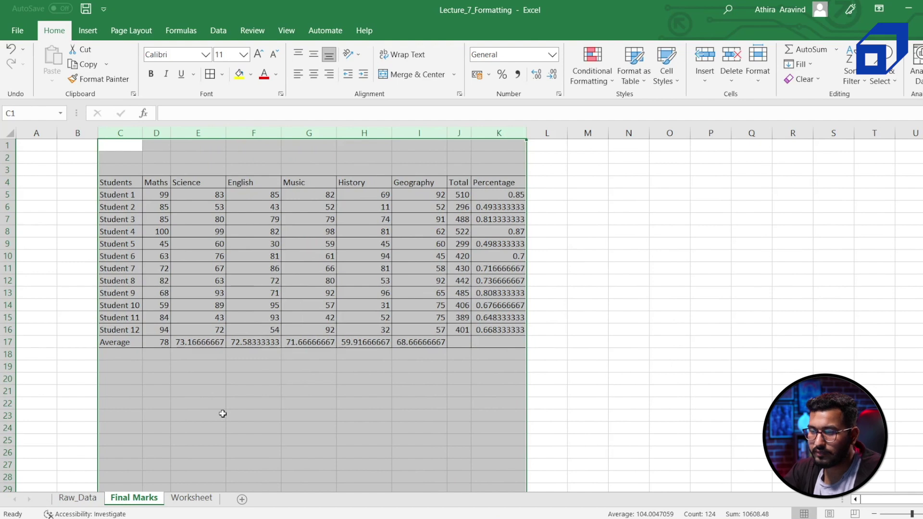
{"action": "left_click", "coordinate": [243, 456]}
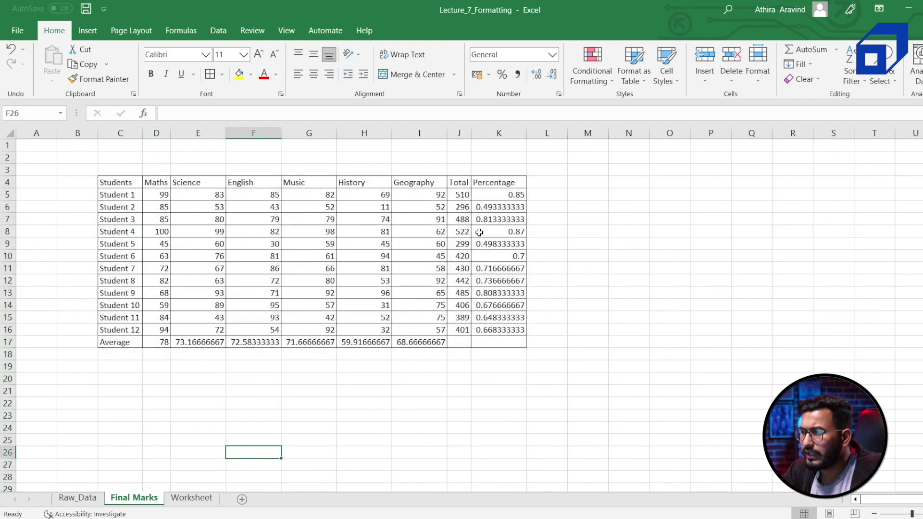
Format the students' Percentage values in K5:K16 to show two decimal places.
{"action": "left_click_drag", "start_coordinate": [505, 195], "coordinate": [506, 334]}
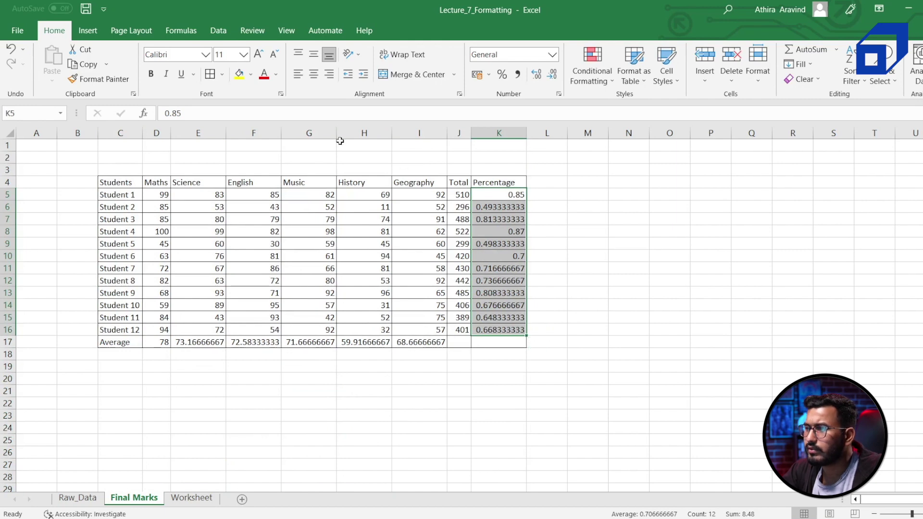
{"action": "left_click", "coordinate": [538, 77]}
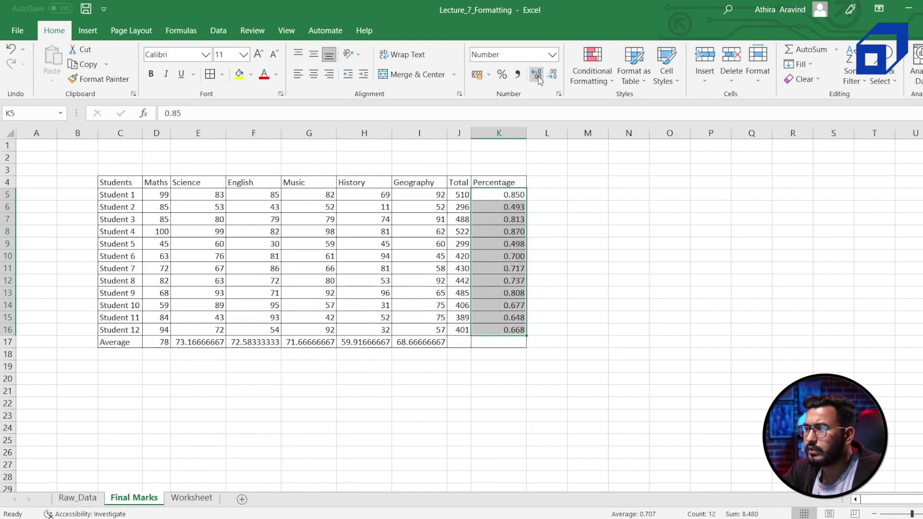
{"action": "left_click", "coordinate": [539, 76]}
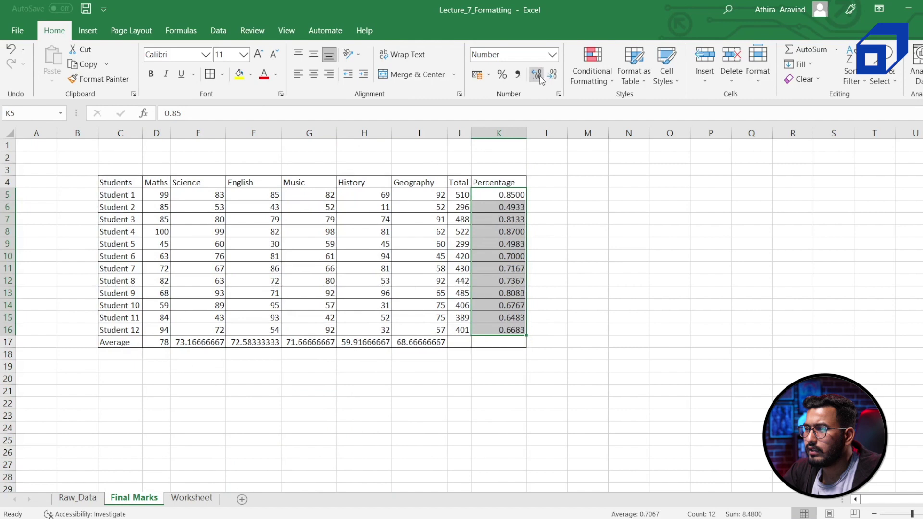
{"action": "triple_click", "coordinate": [551, 76]}
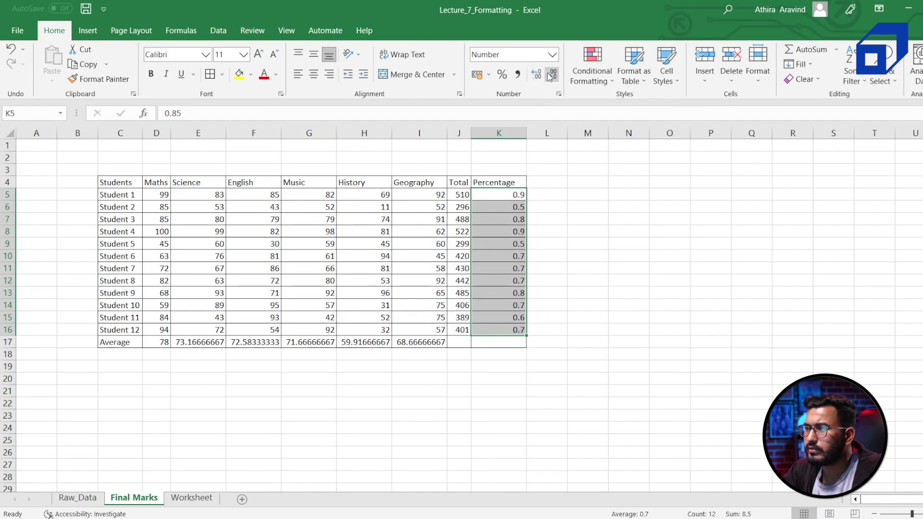
{"action": "left_click", "coordinate": [536, 75]}
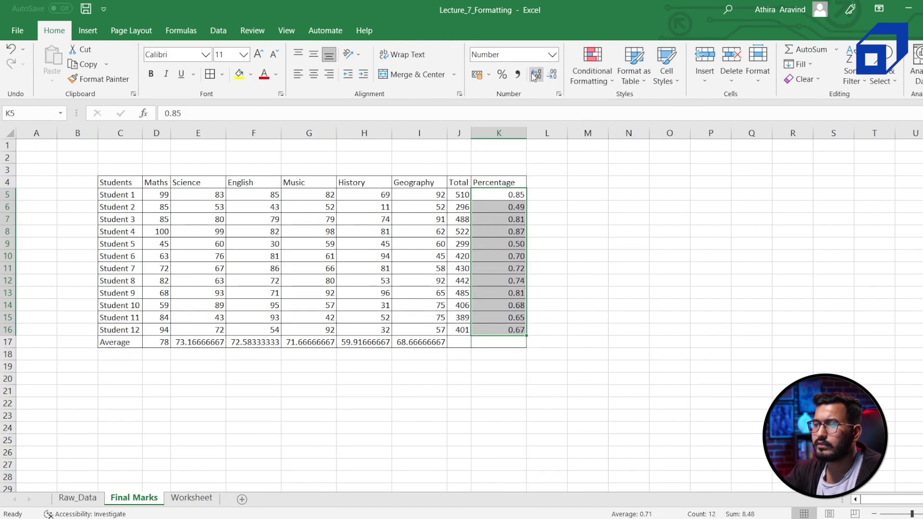
{"action": "left_click", "coordinate": [543, 256]}
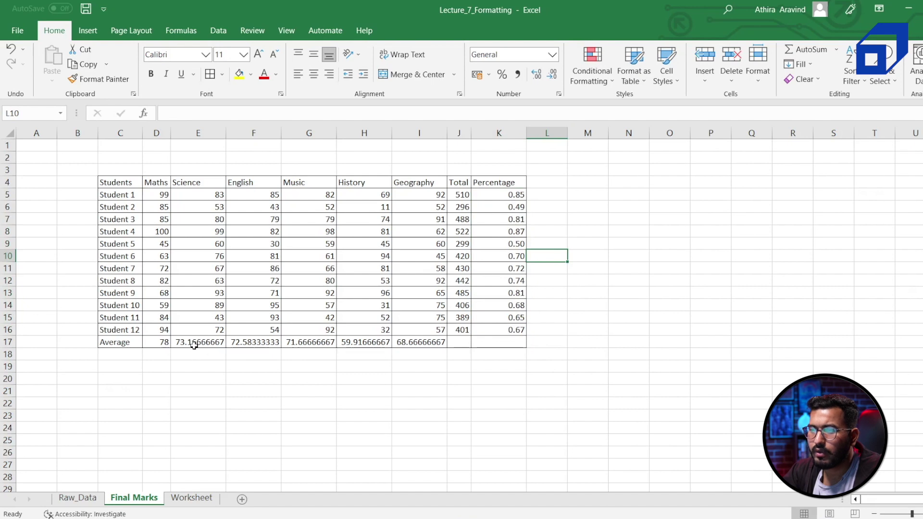
Format the subject averages in D17:I17 to show two decimal places.
{"action": "left_click_drag", "start_coordinate": [163, 343], "coordinate": [410, 344]}
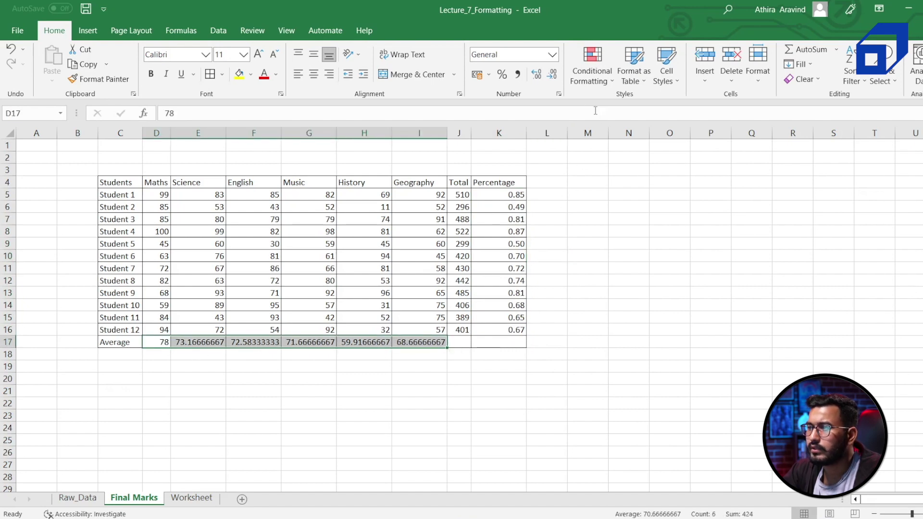
{"action": "left_click", "coordinate": [551, 77]}
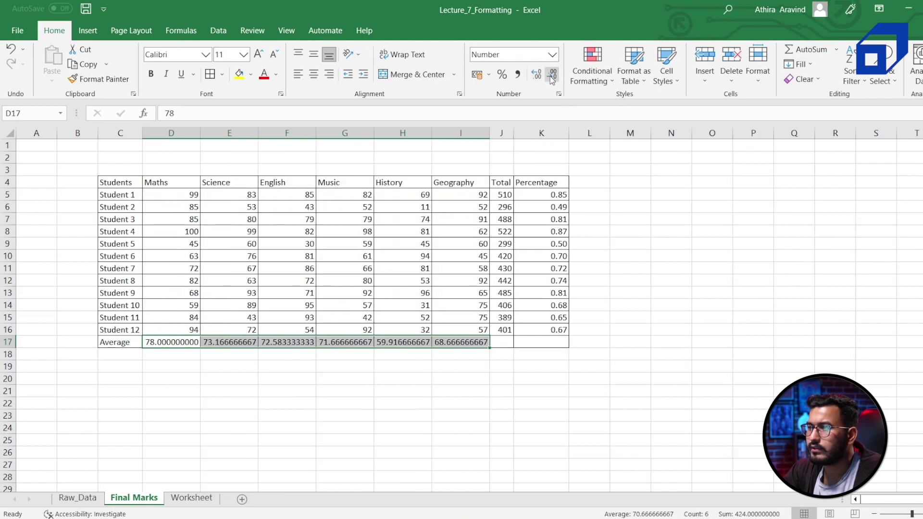
{"action": "left_click", "coordinate": [557, 76]}
{"action": "left_click", "coordinate": [558, 76]}
{"action": "left_click", "coordinate": [558, 76]}
{"action": "left_click", "coordinate": [557, 75]}
{"action": "left_click", "coordinate": [557, 76]}
{"action": "left_click", "coordinate": [558, 76]}
{"action": "left_click", "coordinate": [557, 76]}
{"action": "left_click", "coordinate": [557, 76]}
{"action": "left_click", "coordinate": [536, 76]}
{"action": "left_click", "coordinate": [416, 378]}
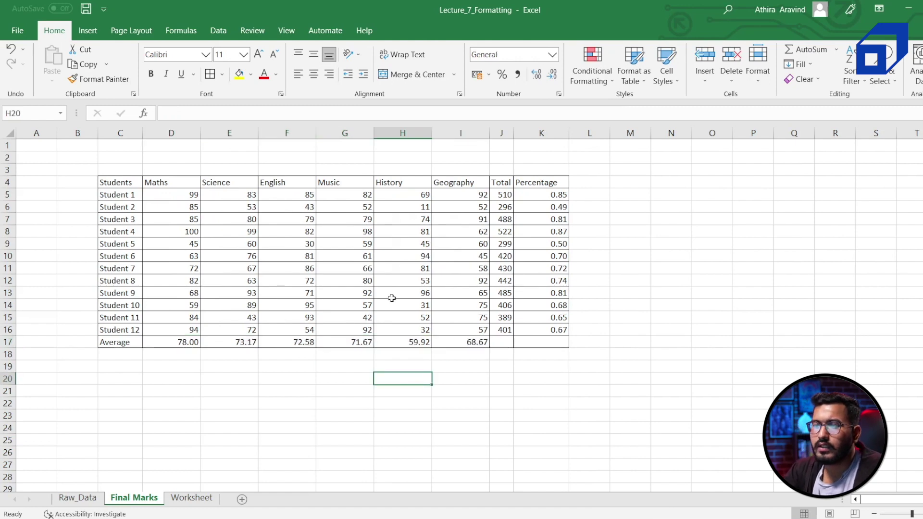
Fill the Average row C17:I17 and the Total and Percentage columns J4:K16 with yellow.
{"action": "left_click_drag", "start_coordinate": [118, 342], "coordinate": [467, 346]}
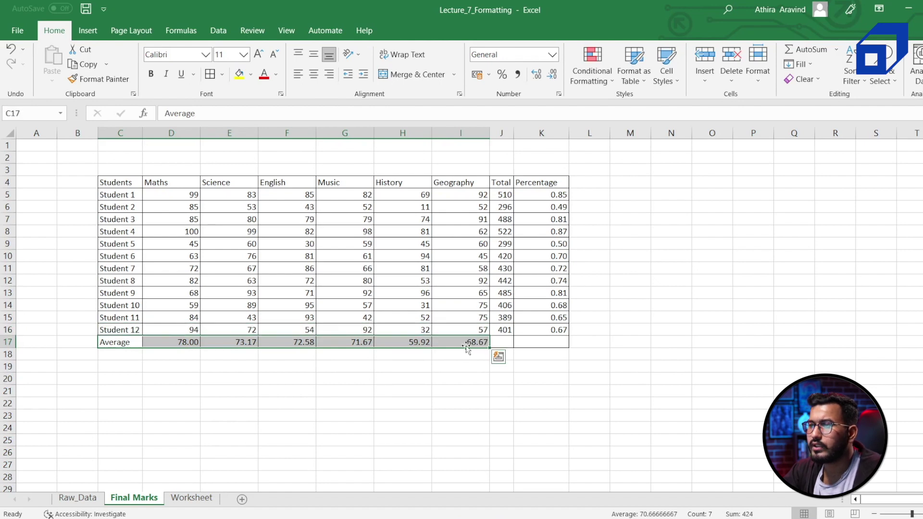
{"action": "left_click", "coordinate": [239, 75]}
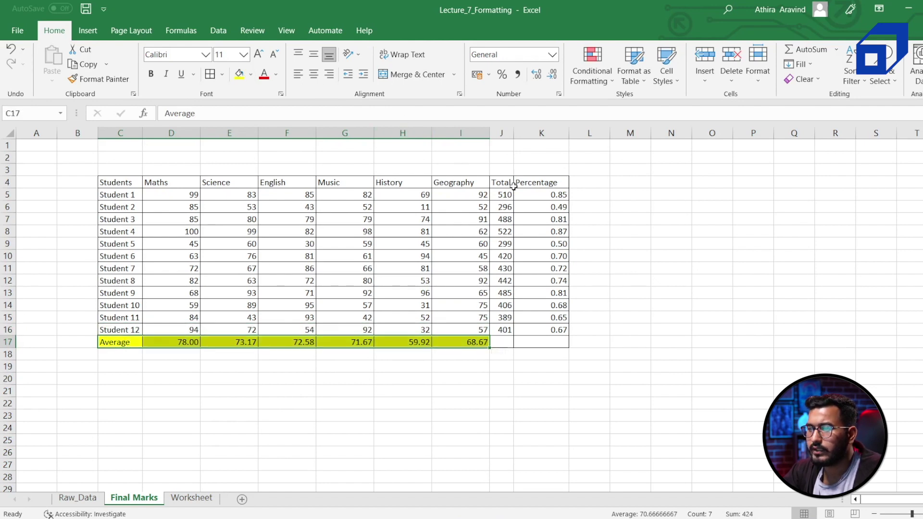
{"action": "left_click_drag", "start_coordinate": [501, 184], "coordinate": [557, 326]}
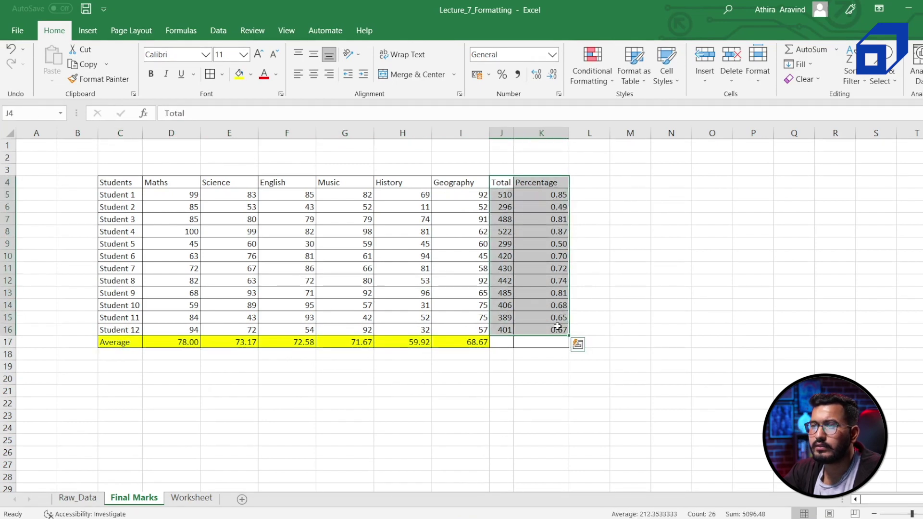
{"action": "left_click", "coordinate": [239, 75]}
{"action": "left_click", "coordinate": [294, 285]}
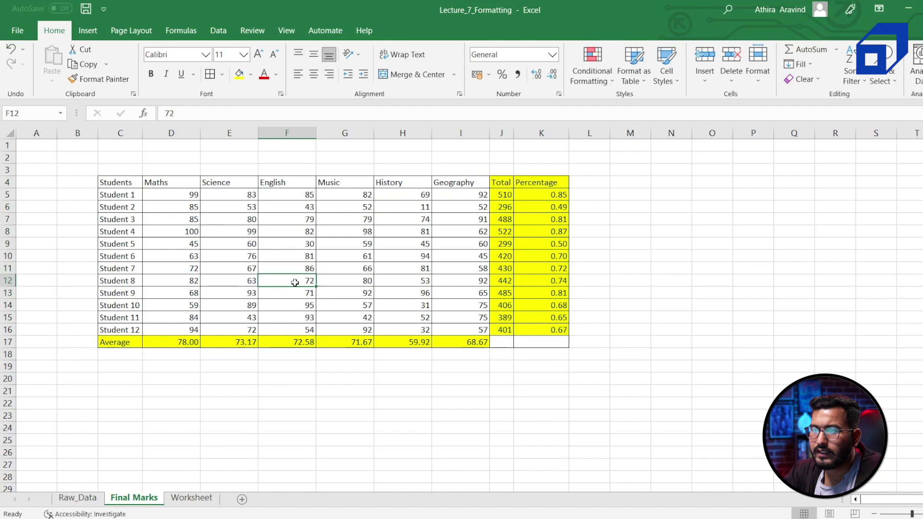
Fill the header cells from Students to Geography, C4:I4, with the standard light blue.
{"action": "left_click", "coordinate": [116, 184]}
{"action": "left_click_drag", "start_coordinate": [116, 183], "coordinate": [471, 183]}
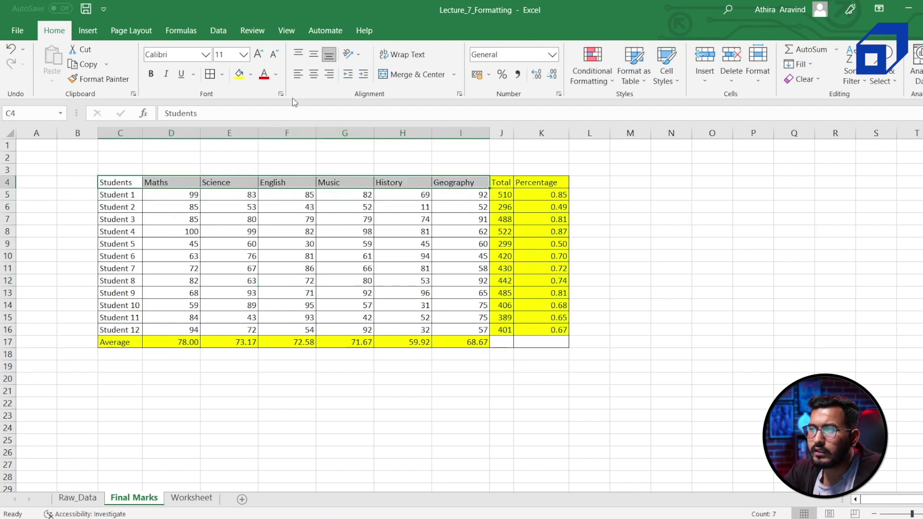
{"action": "left_click", "coordinate": [250, 75]}
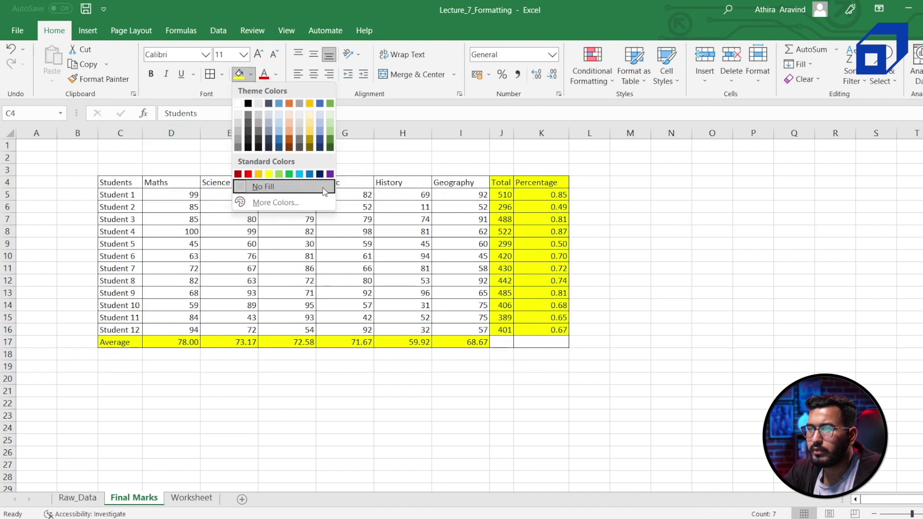
{"action": "left_click", "coordinate": [299, 173]}
{"action": "left_click", "coordinate": [274, 257]}
Italicize the student labels in C5:C16.
{"action": "left_click_drag", "start_coordinate": [124, 197], "coordinate": [127, 331]}
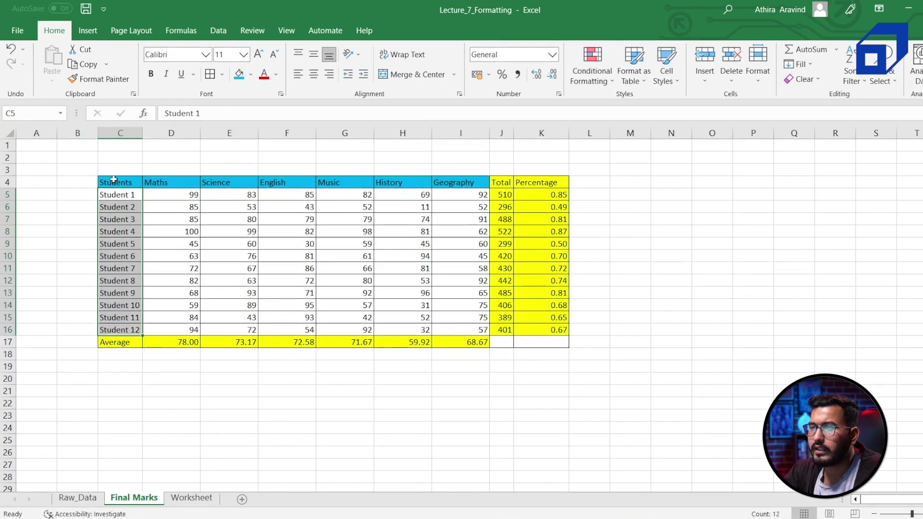
{"action": "left_click", "coordinate": [166, 75]}
{"action": "left_click_drag", "start_coordinate": [165, 243], "coordinate": [117, 179]}
Make the header cells from Students to Geography, C4:I4, bold.
{"action": "left_click", "coordinate": [120, 182]}
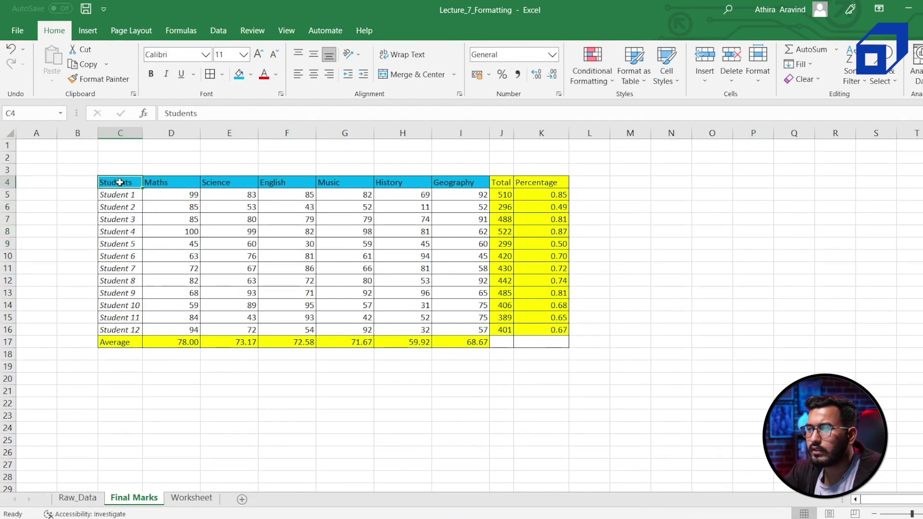
{"action": "key", "text": "shift+Right"}
{"action": "key", "text": "shift+Right"}
{"action": "key", "text": "shift+Right"}
{"action": "key", "text": "shift+Right"}
{"action": "key", "text": "shift+Right"}
{"action": "key", "text": "shift+Right"}
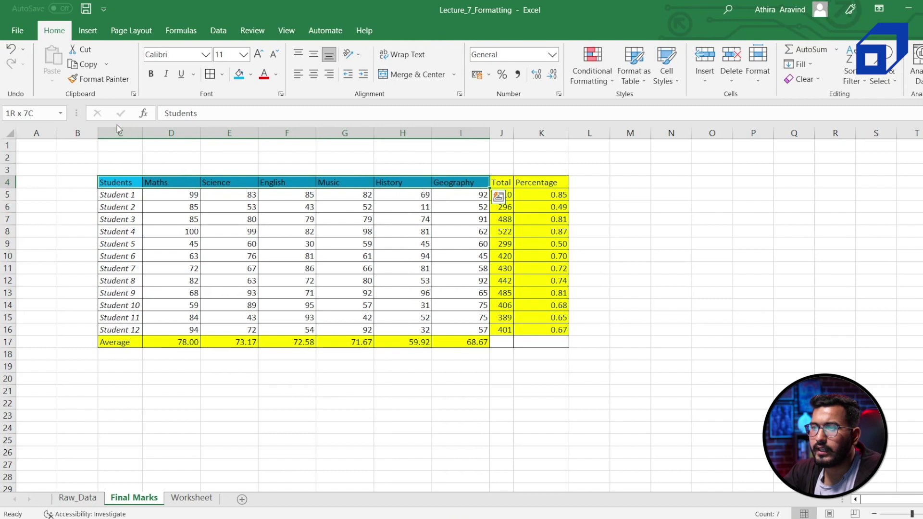
{"action": "left_click", "coordinate": [151, 74]}
{"action": "left_click", "coordinate": [187, 231]}
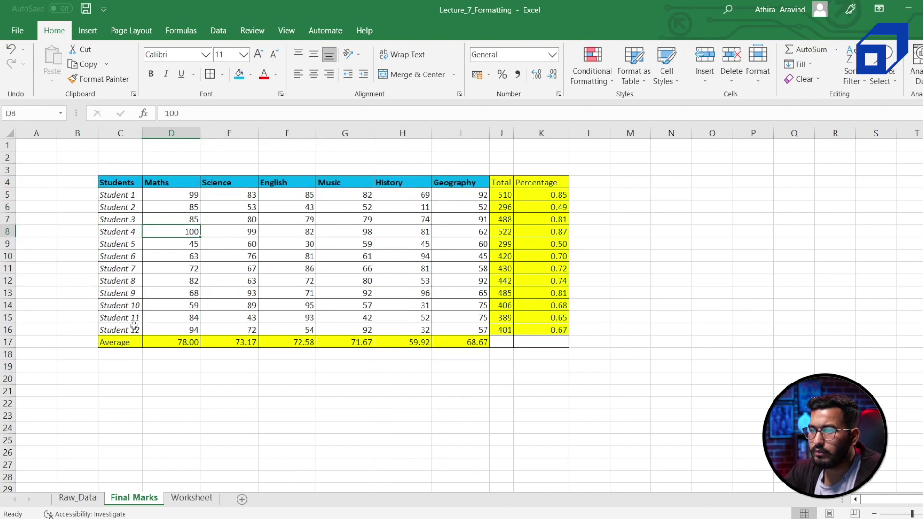
Make the Average label in C17 and the Total and Percentage headers in J4:K4 bold.
{"action": "left_click", "coordinate": [123, 345]}
{"action": "left_click", "coordinate": [151, 75]}
{"action": "left_click", "coordinate": [500, 183]}
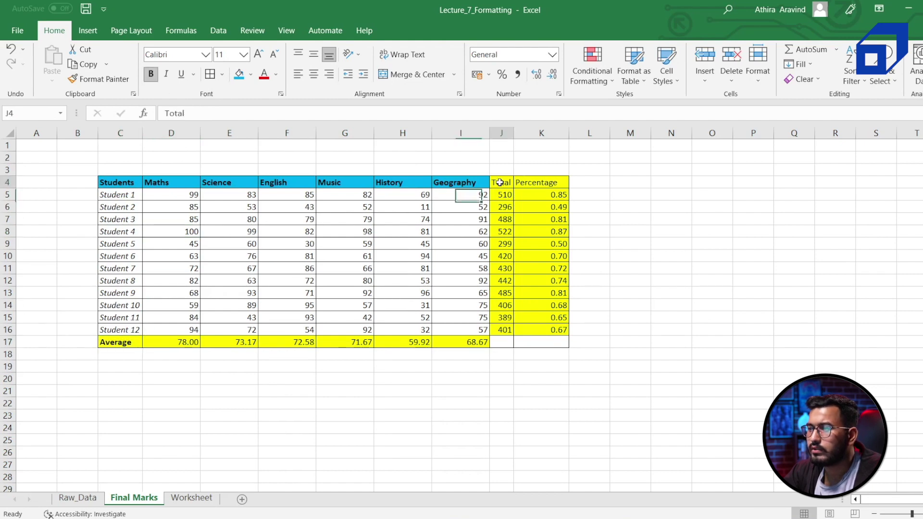
{"action": "left_click_drag", "start_coordinate": [500, 183], "coordinate": [553, 183]}
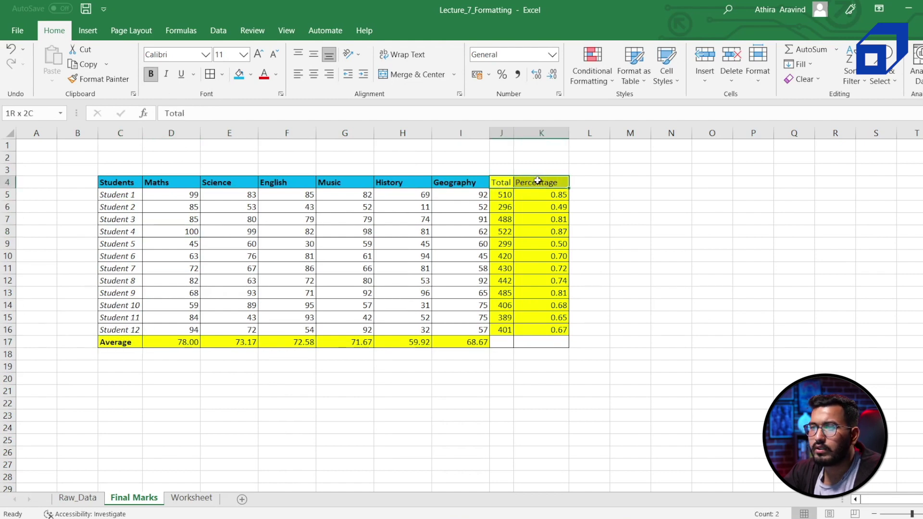
{"action": "left_click", "coordinate": [151, 75]}
{"action": "left_click", "coordinate": [302, 260]}
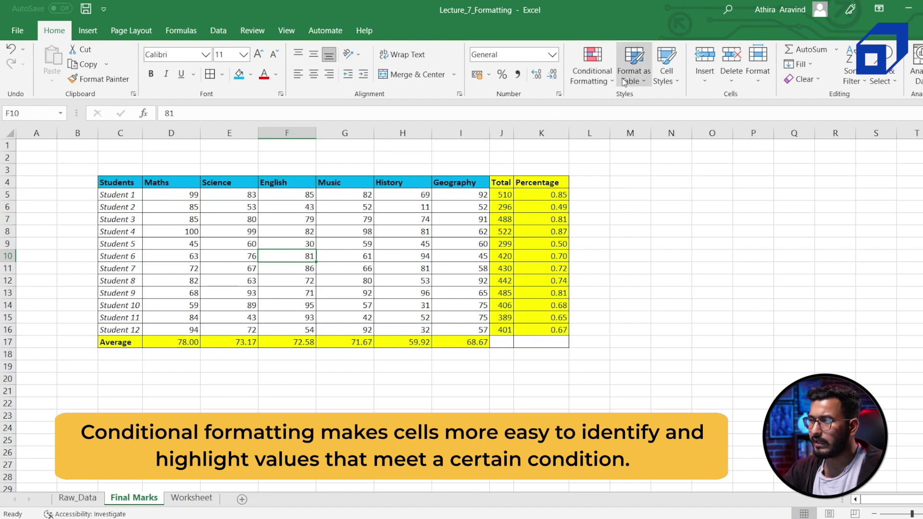
{"action": "left_click", "coordinate": [611, 85]}
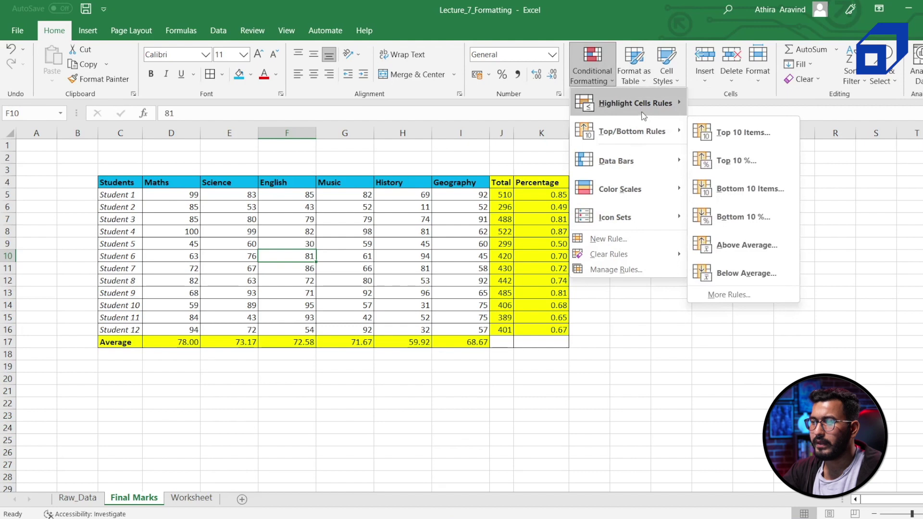
{"action": "mouse_move", "coordinate": [663, 112]}
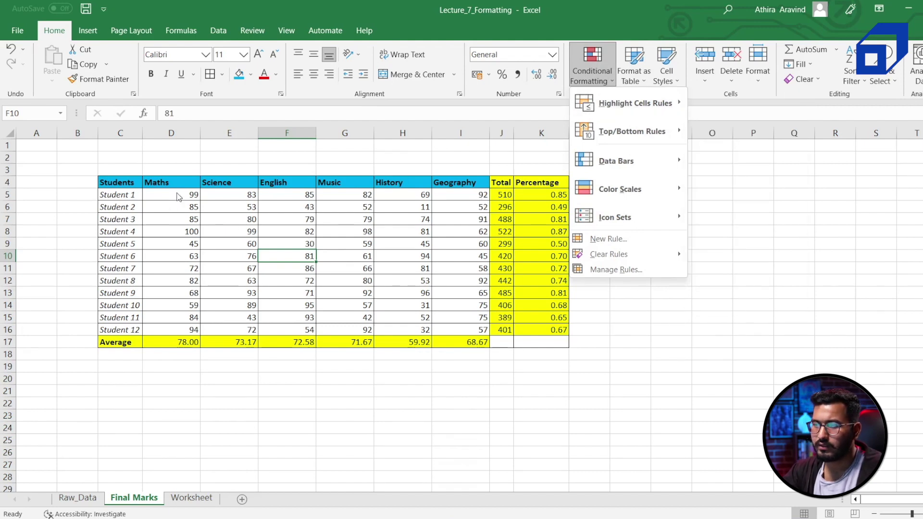
{"action": "key", "text": "Escape"}
Apply green solid-fill data bars to the Maths marks in D5:D16 with conditional formatting.
{"action": "left_click_drag", "start_coordinate": [172, 193], "coordinate": [176, 329]}
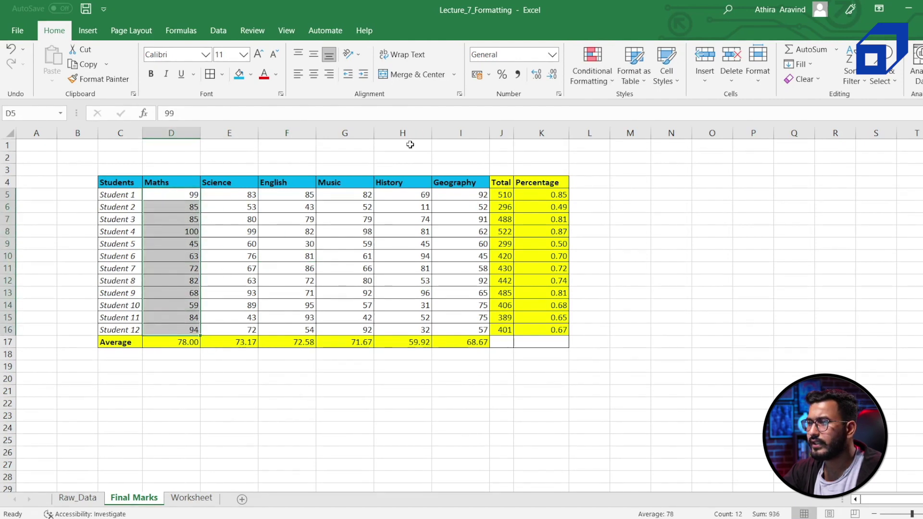
{"action": "left_click", "coordinate": [612, 84]}
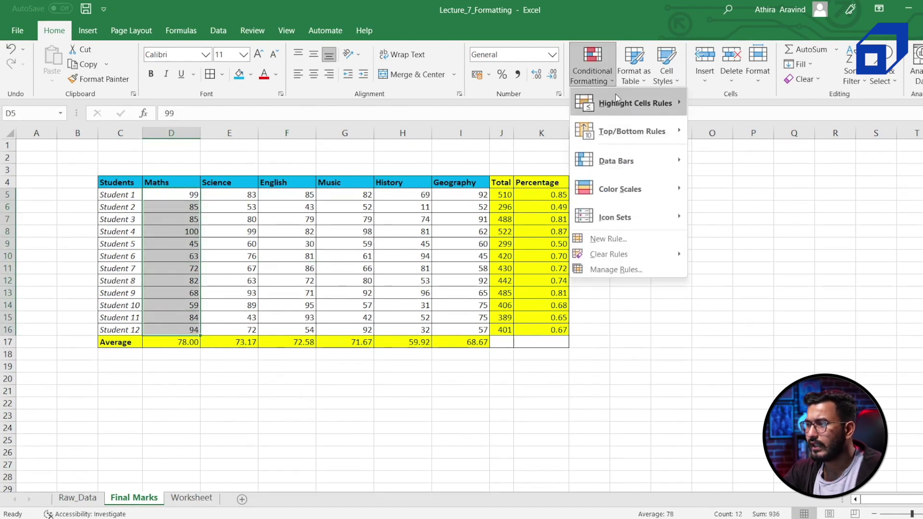
{"action": "mouse_move", "coordinate": [621, 106]}
{"action": "mouse_move", "coordinate": [627, 169]}
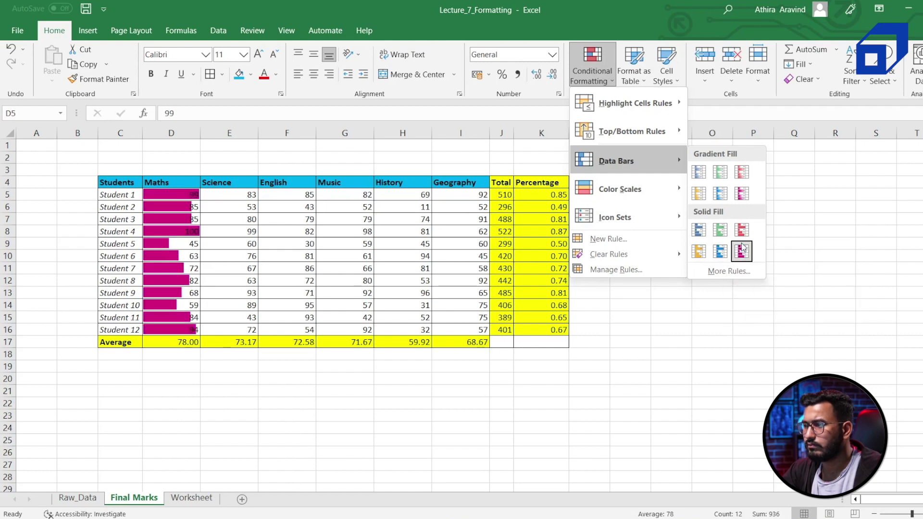
{"action": "left_click", "coordinate": [720, 232]}
{"action": "left_click", "coordinate": [236, 254]}
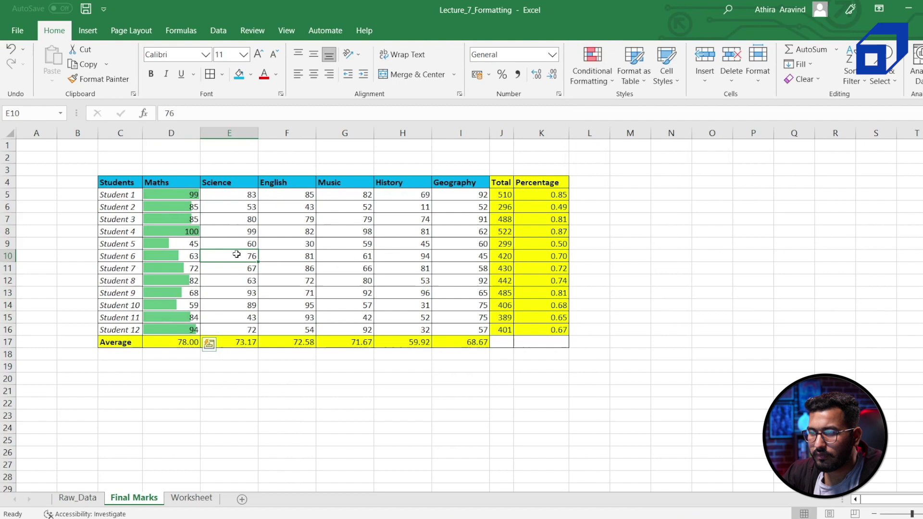
{"action": "left_click", "coordinate": [174, 233]}
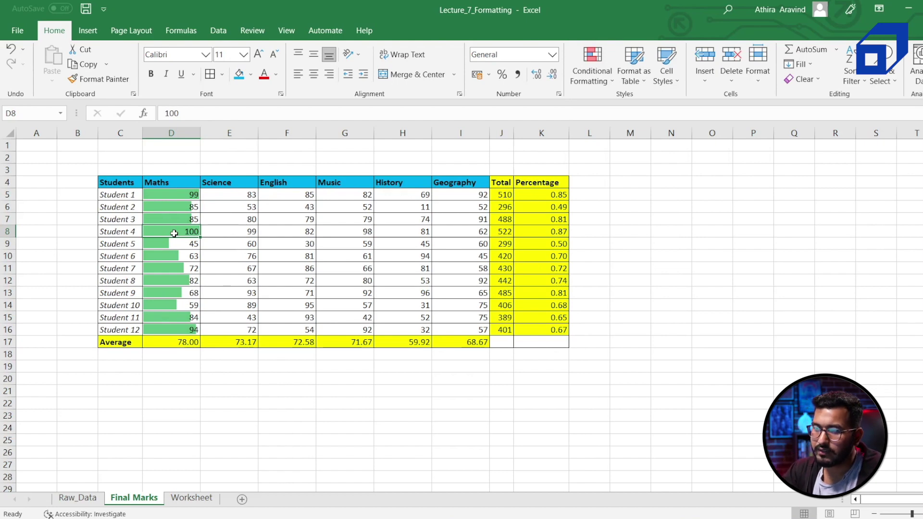
{"action": "left_click", "coordinate": [191, 204]}
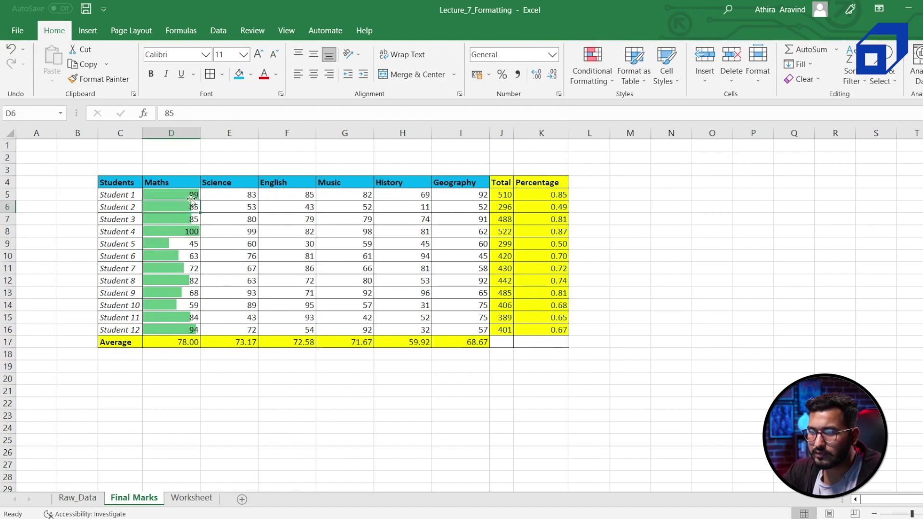
{"action": "left_click", "coordinate": [167, 246]}
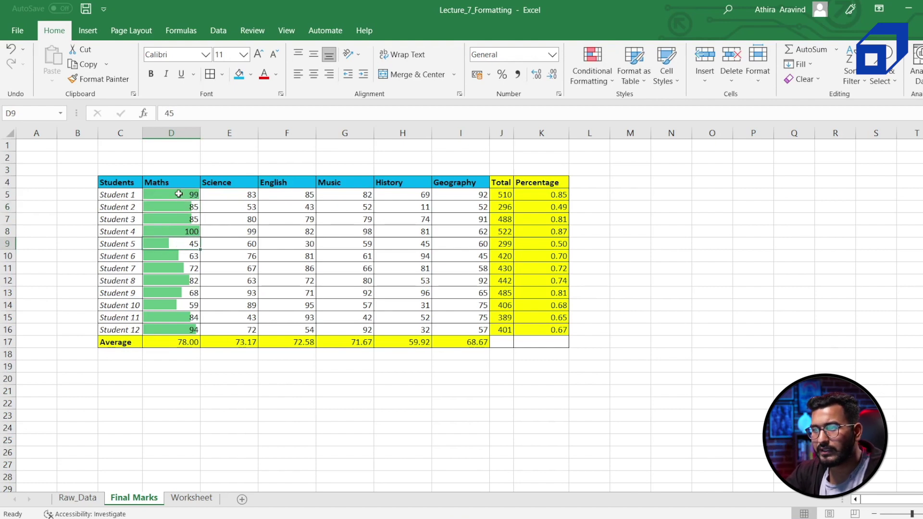
{"action": "left_click_drag", "start_coordinate": [181, 195], "coordinate": [185, 332]}
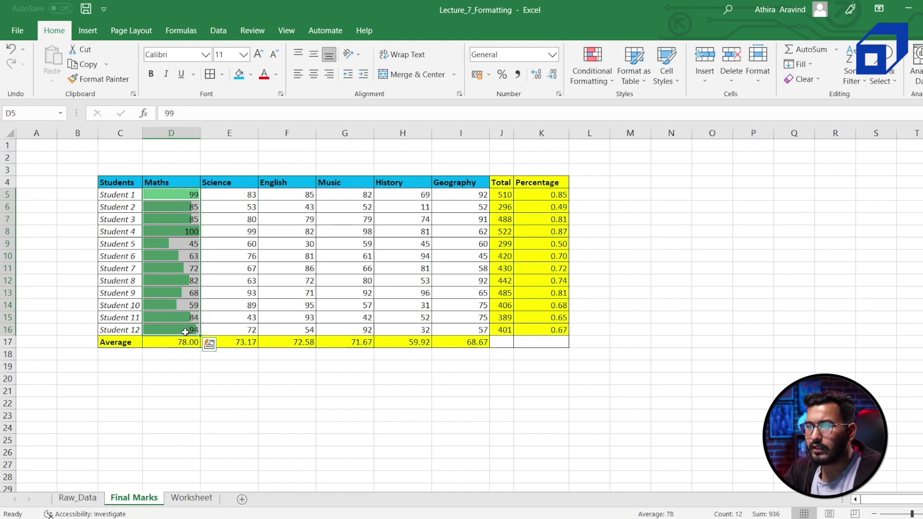
Start a Greater Than highlight rule on the Science marks in E5:E16 with a threshold of 85.
{"action": "left_click_drag", "start_coordinate": [243, 196], "coordinate": [248, 328]}
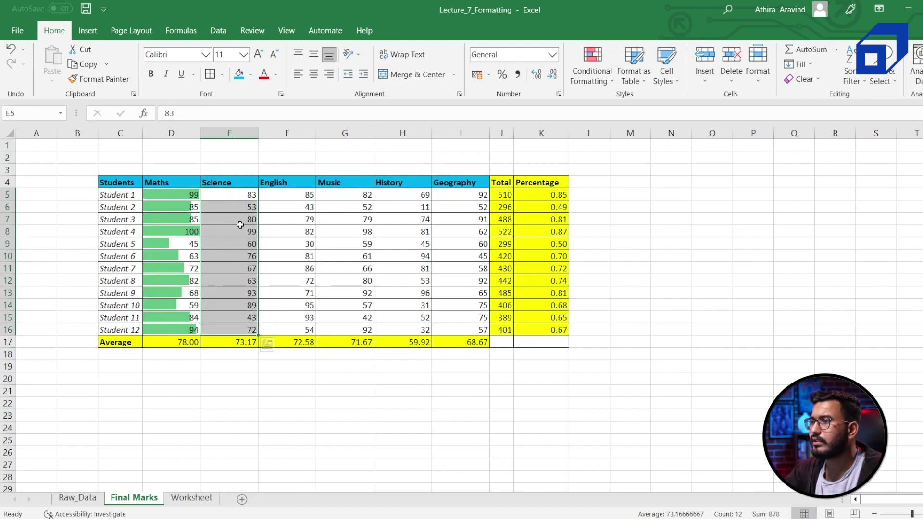
{"action": "left_click", "coordinate": [605, 85]}
{"action": "mouse_move", "coordinate": [654, 106]}
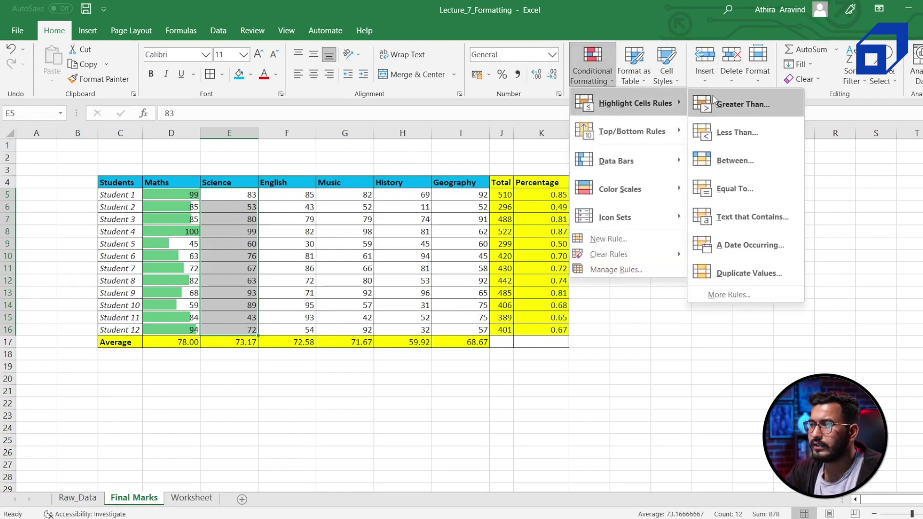
{"action": "left_click", "coordinate": [719, 106]}
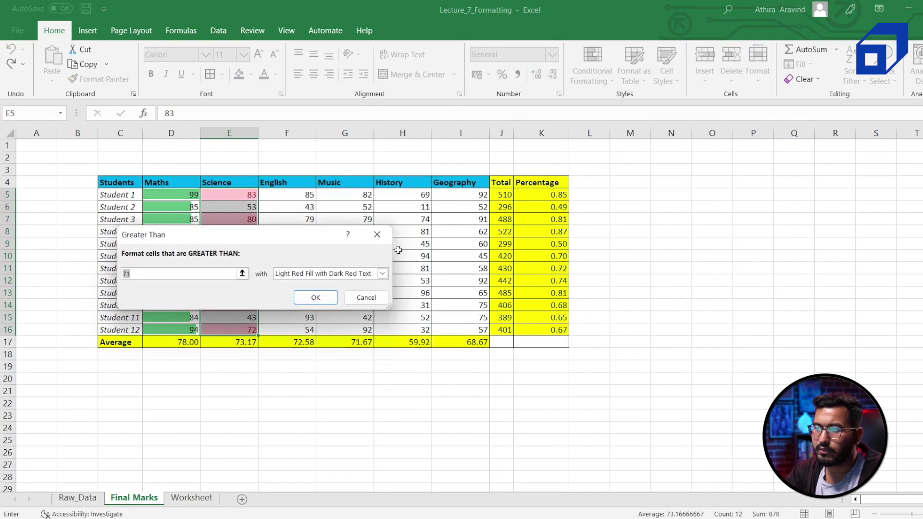
{"action": "key", "text": "BackSpace"}
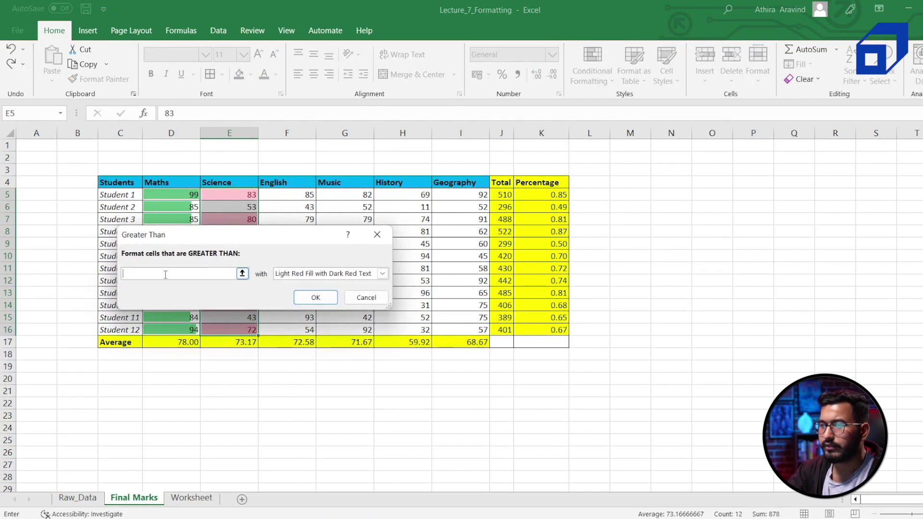
{"action": "type", "text": "85"}
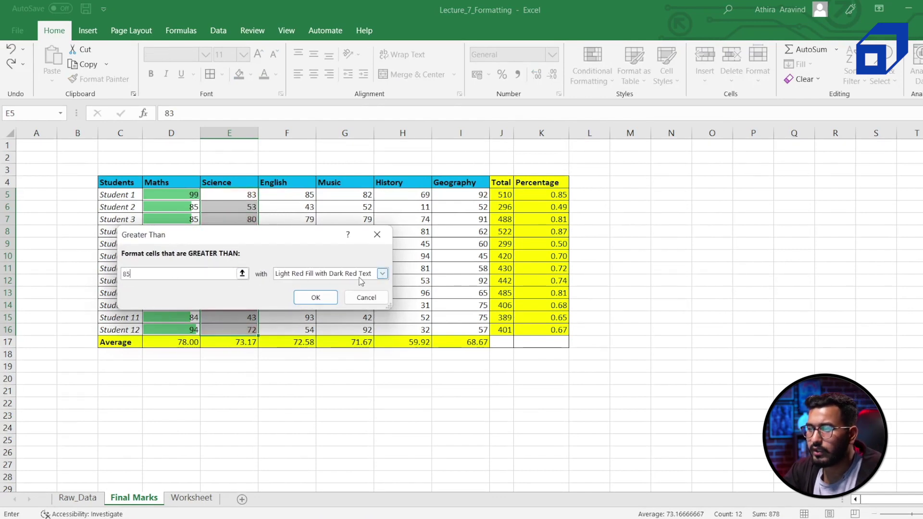
Give the Greater Than rule a custom format with a green background fill and apply it to the Science marks.
{"action": "left_click", "coordinate": [382, 274]}
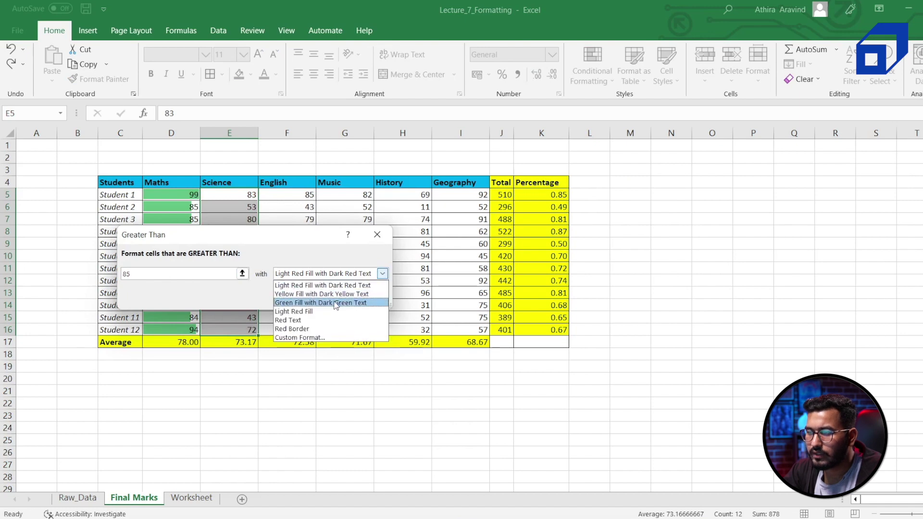
{"action": "left_click", "coordinate": [301, 338]}
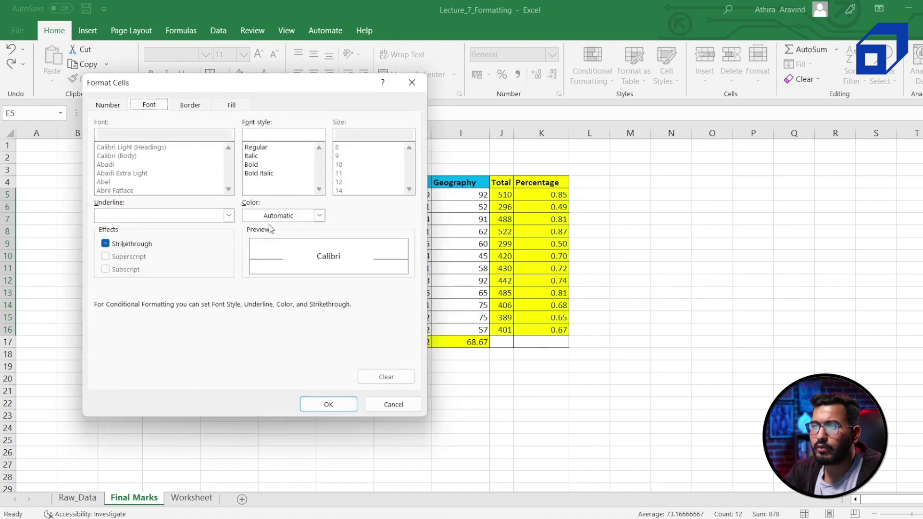
{"action": "left_click", "coordinate": [231, 107]}
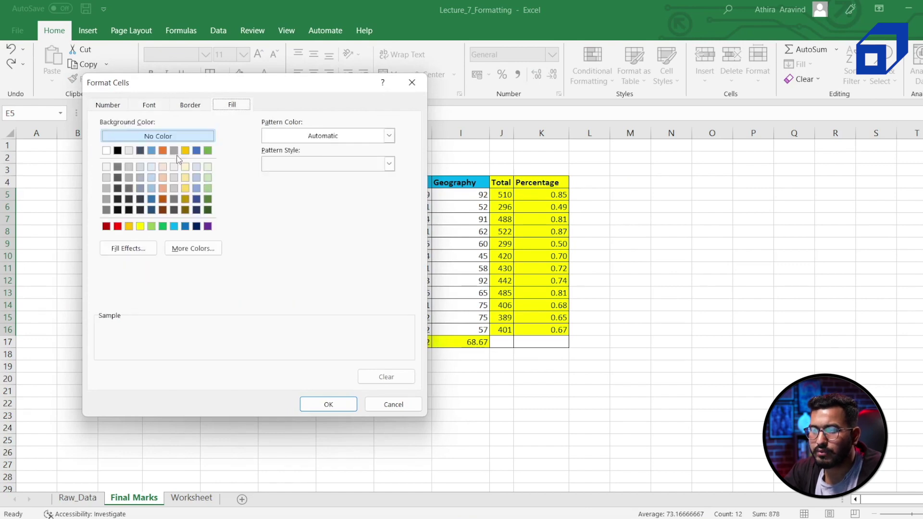
{"action": "left_click", "coordinate": [163, 227]}
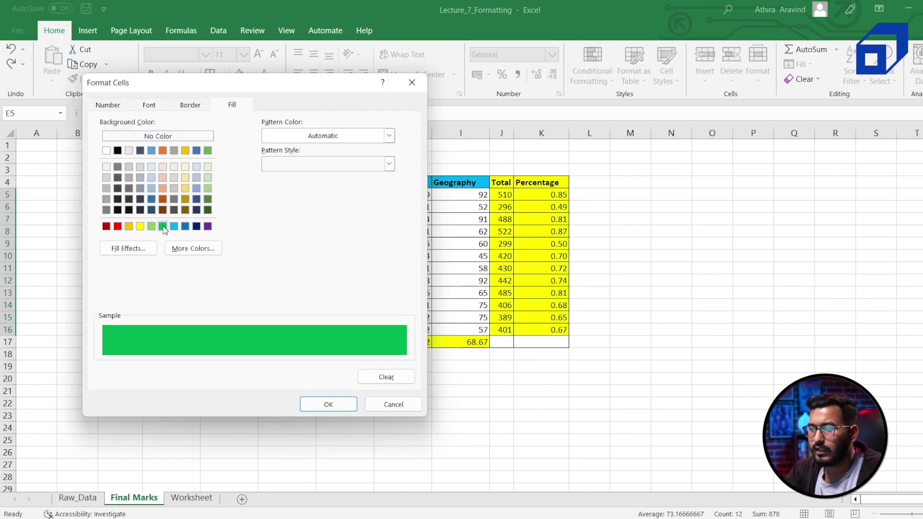
{"action": "left_click", "coordinate": [328, 405]}
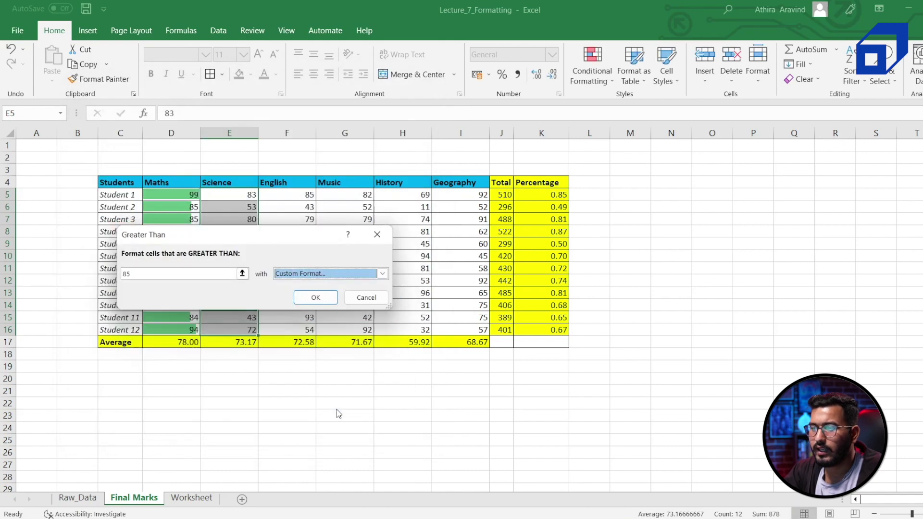
{"action": "left_click", "coordinate": [313, 298]}
{"action": "left_click", "coordinate": [273, 272]}
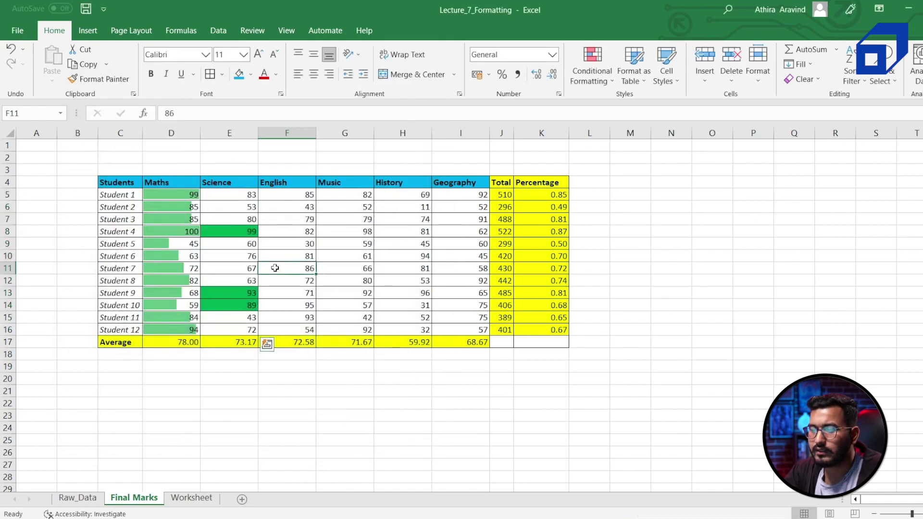
{"action": "left_click", "coordinate": [248, 233]}
{"action": "left_click", "coordinate": [241, 294]}
{"action": "left_click", "coordinate": [243, 305]}
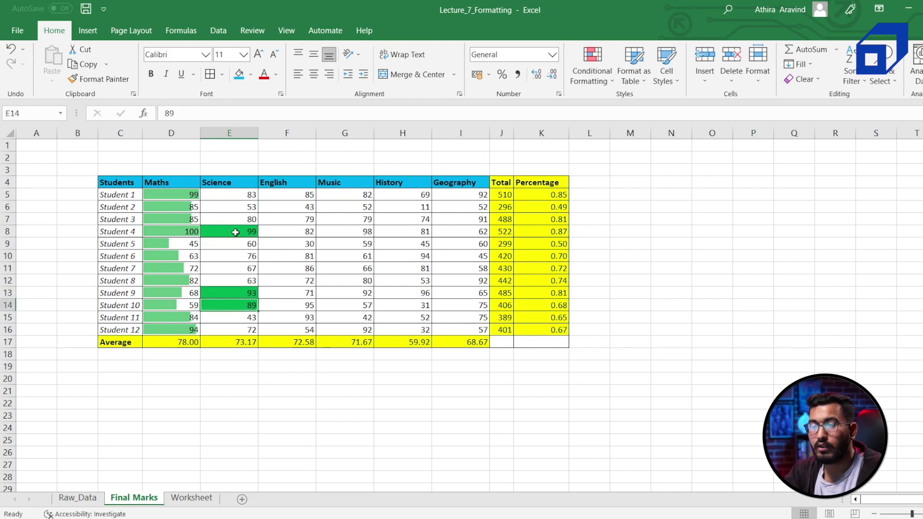
{"action": "left_click", "coordinate": [235, 195]}
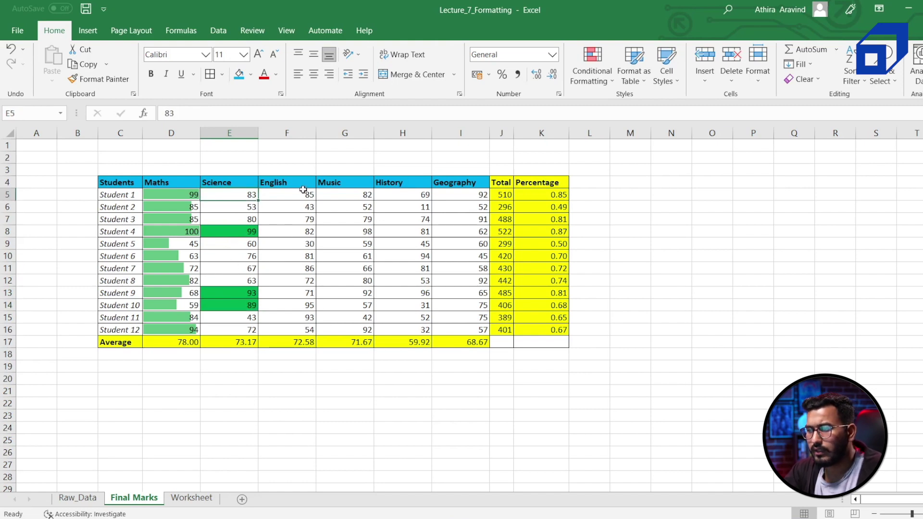
Apply a Less Than highlight rule with threshold 35 and the Red Border format to the English marks in F5:F16.
{"action": "left_click_drag", "start_coordinate": [294, 196], "coordinate": [291, 327]}
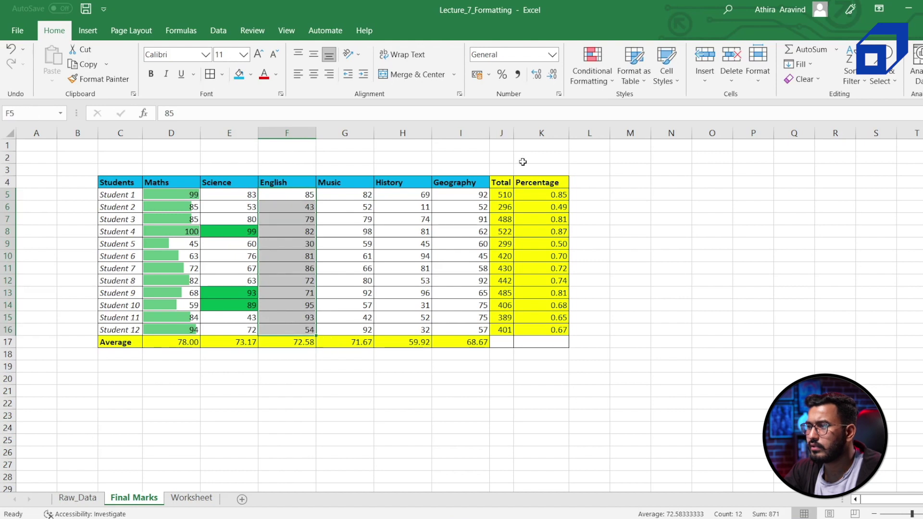
{"action": "left_click", "coordinate": [611, 85]}
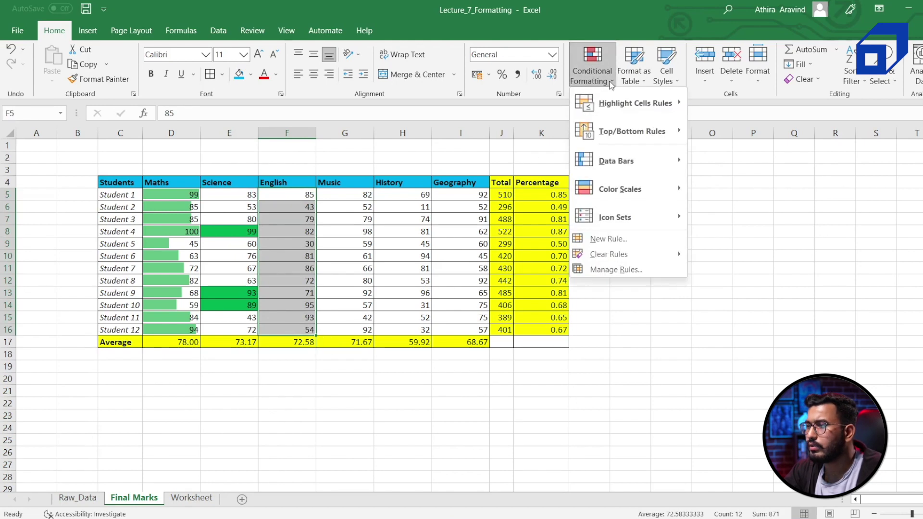
{"action": "mouse_move", "coordinate": [683, 111]}
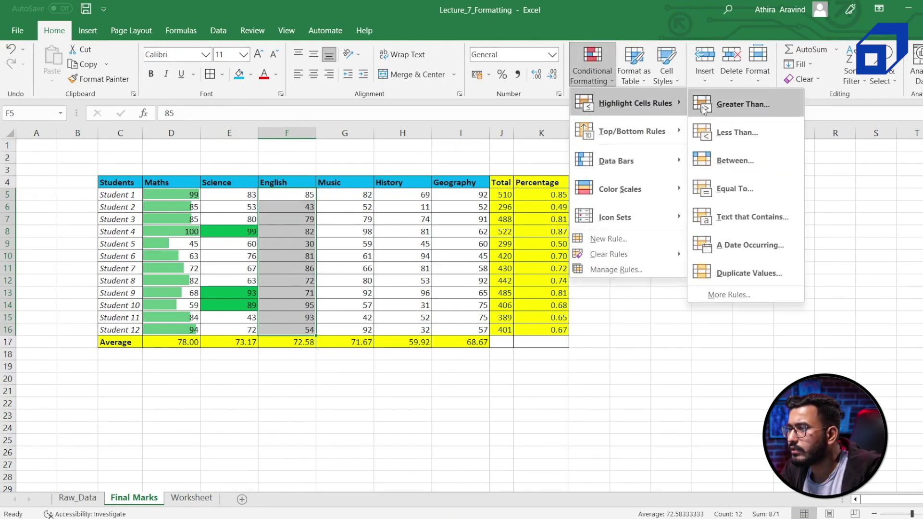
{"action": "left_click", "coordinate": [737, 140]}
{"action": "type", "text": "35"}
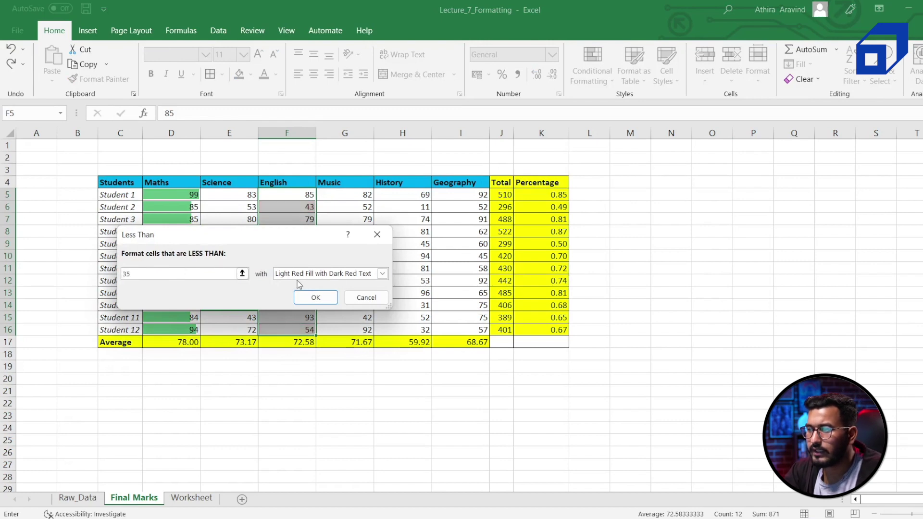
{"action": "left_click", "coordinate": [383, 274]}
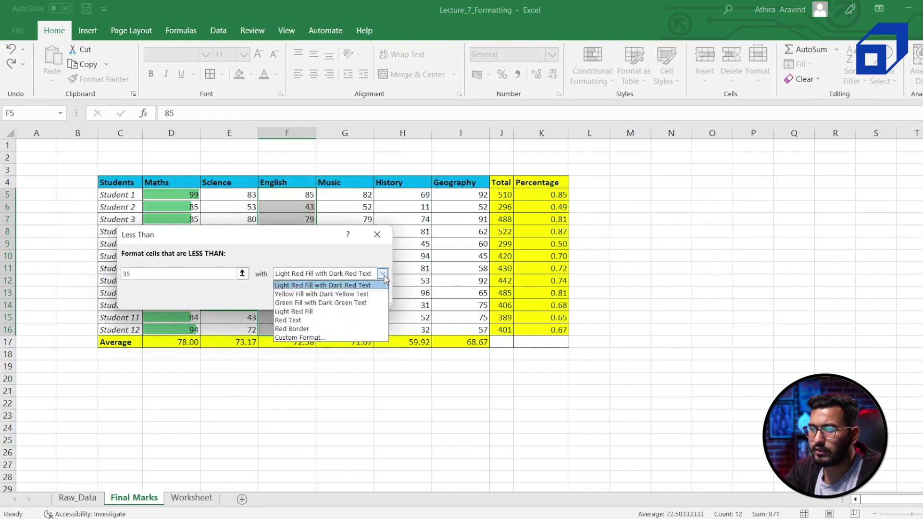
{"action": "left_click", "coordinate": [295, 330]}
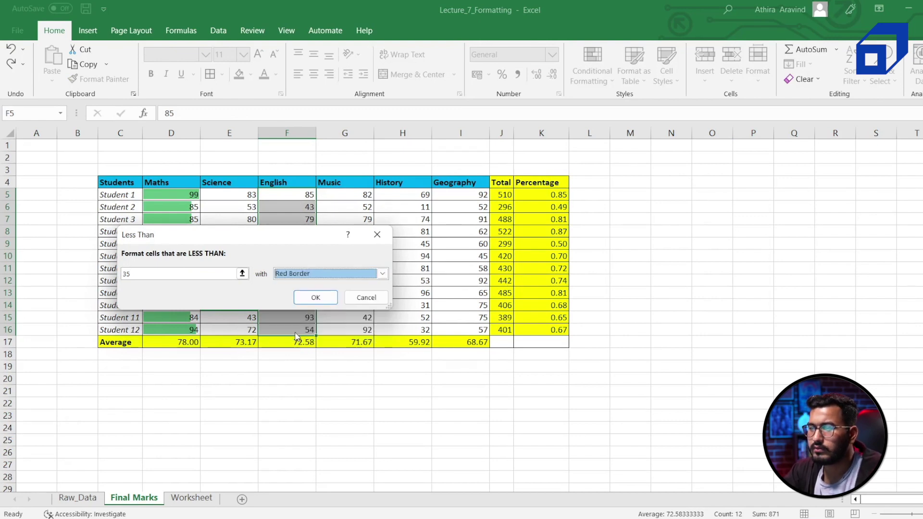
{"action": "left_click", "coordinate": [317, 298]}
{"action": "left_click", "coordinate": [307, 403]}
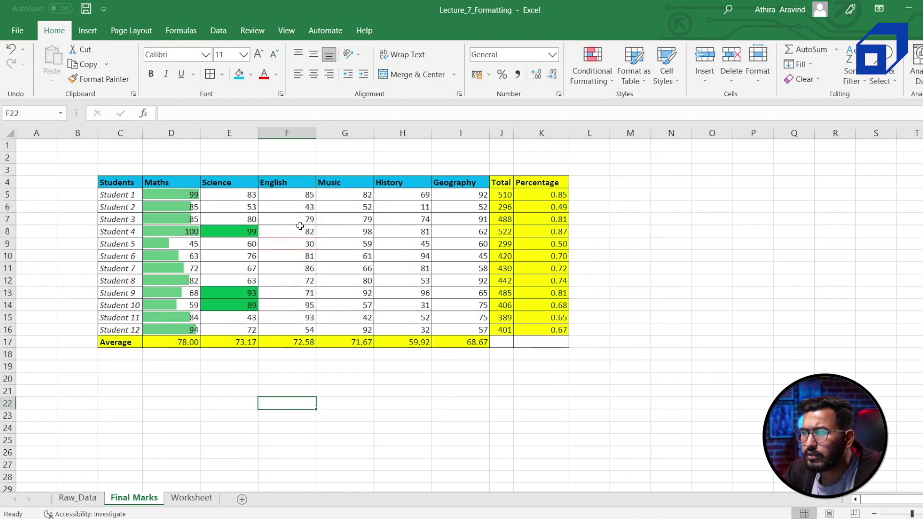
Examine the English marks in F5:F16 for cells marked by the Less Than rule.
{"action": "left_click_drag", "start_coordinate": [303, 195], "coordinate": [301, 378]}
{"action": "left_click", "coordinate": [305, 315]}
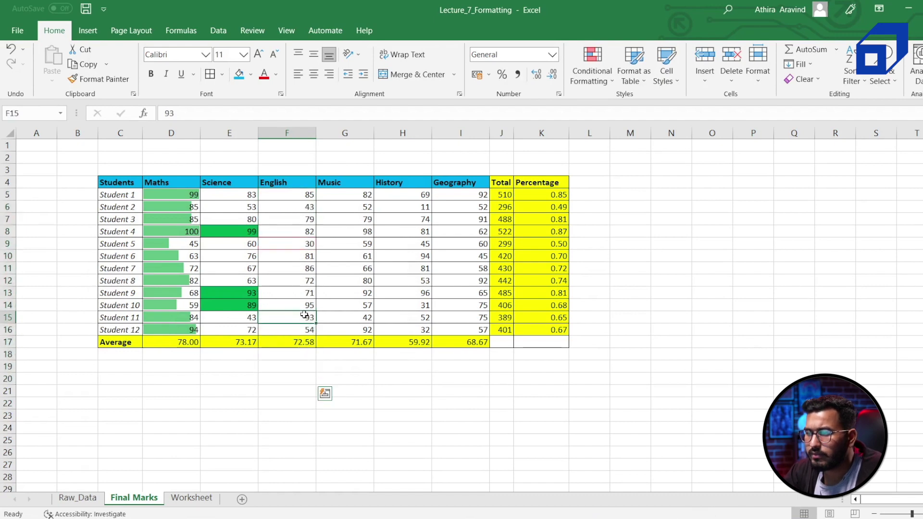
{"action": "left_click", "coordinate": [286, 245]}
{"action": "left_click", "coordinate": [303, 267]}
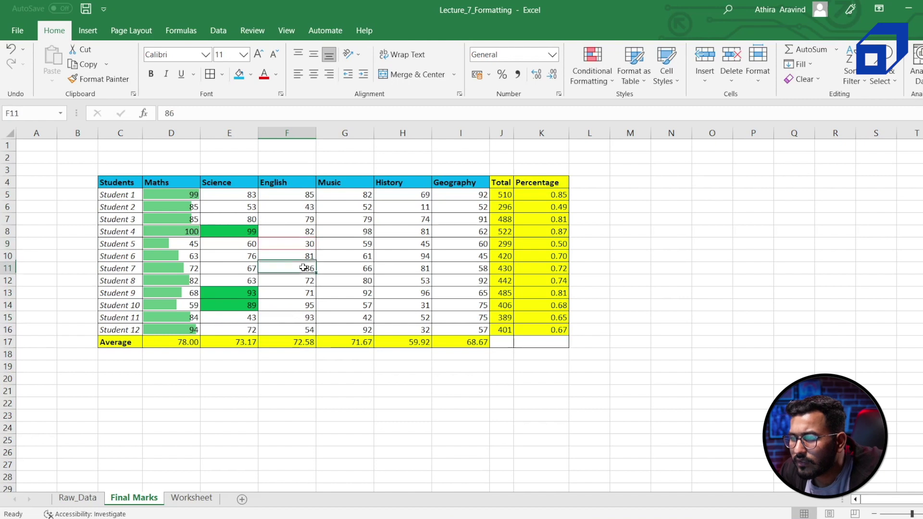
{"action": "left_click", "coordinate": [292, 244]}
{"action": "left_click_drag", "start_coordinate": [294, 266], "coordinate": [294, 246]}
Edit the English marks' less-than-35 rule through the Rules Manager and give its format a red background fill.
{"action": "left_click", "coordinate": [293, 247]}
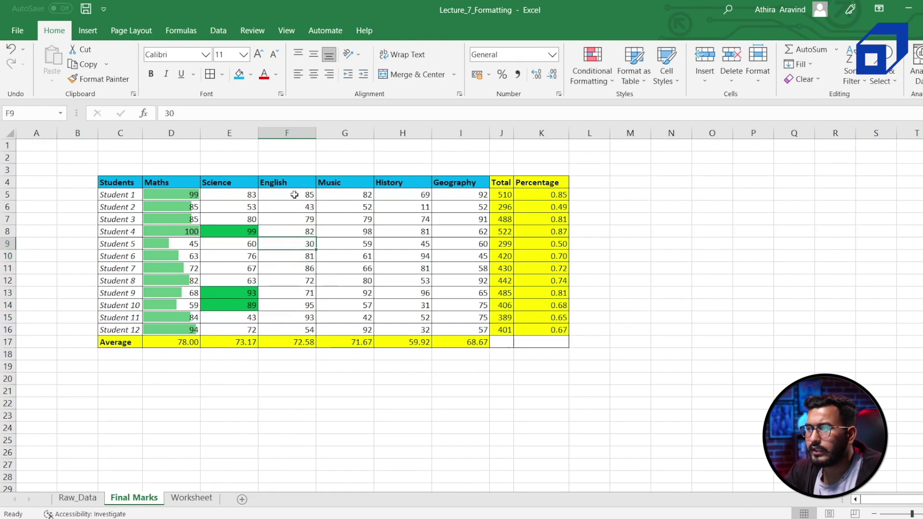
{"action": "left_click", "coordinate": [613, 82]}
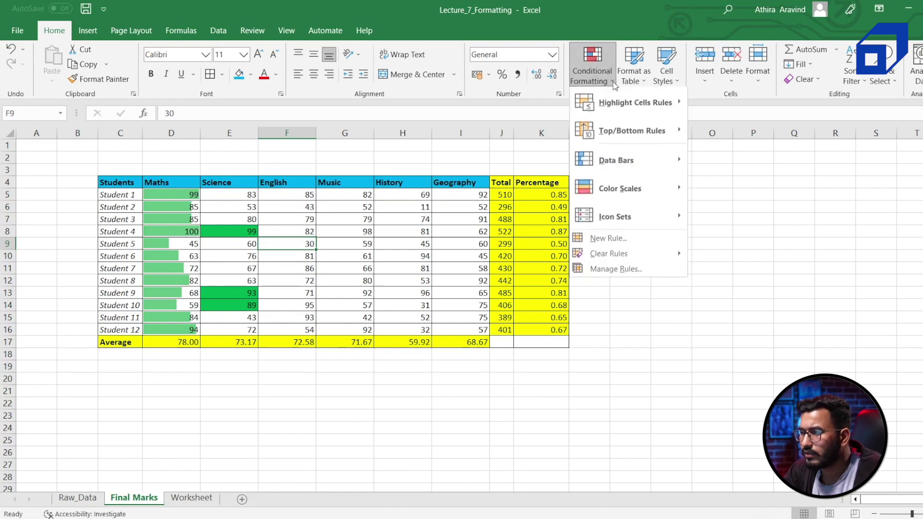
{"action": "left_click", "coordinate": [617, 271]}
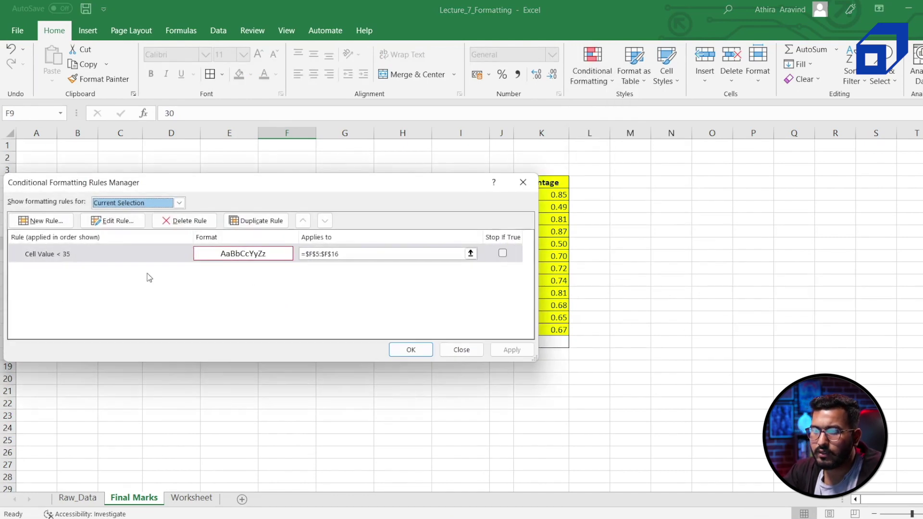
{"action": "left_click", "coordinate": [112, 254]}
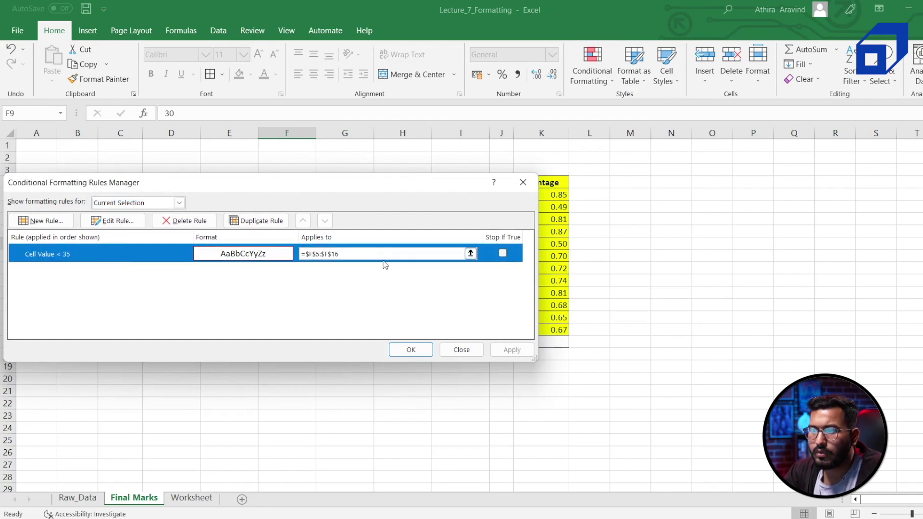
{"action": "left_click", "coordinate": [116, 221]}
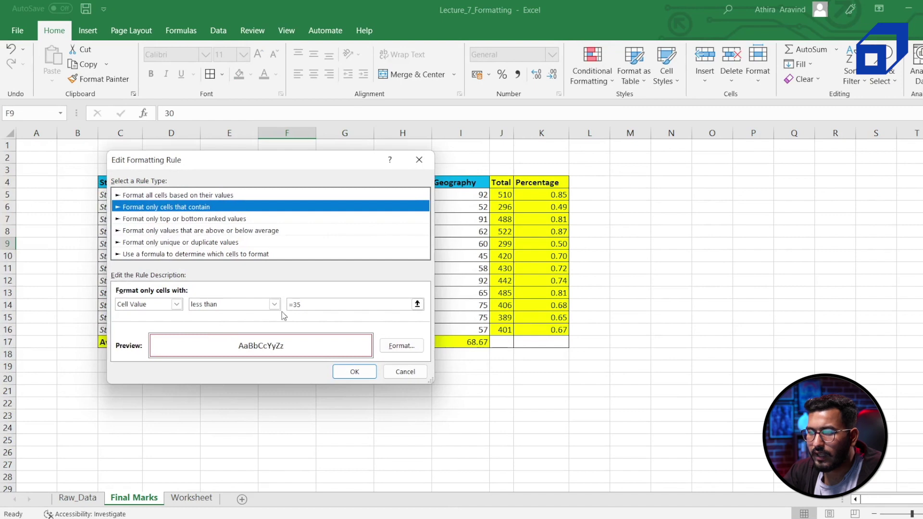
{"action": "left_click", "coordinate": [393, 347]}
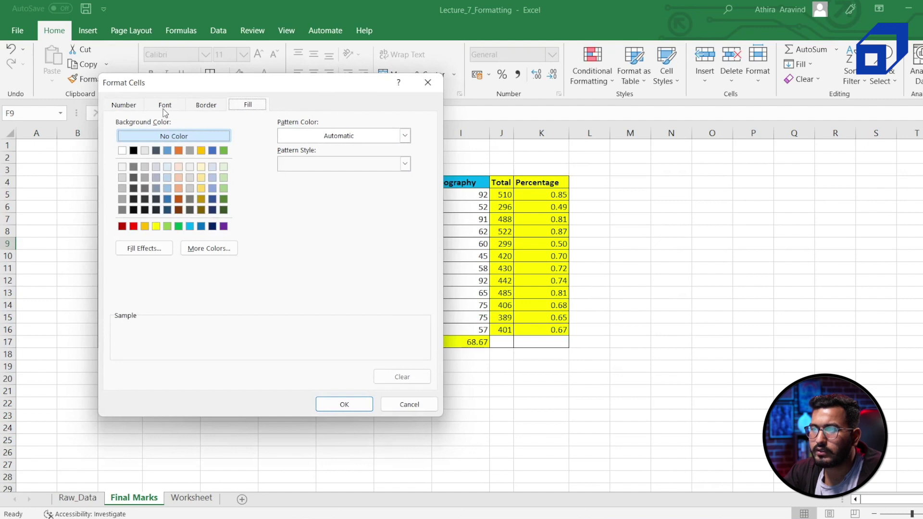
{"action": "left_click", "coordinate": [211, 106]}
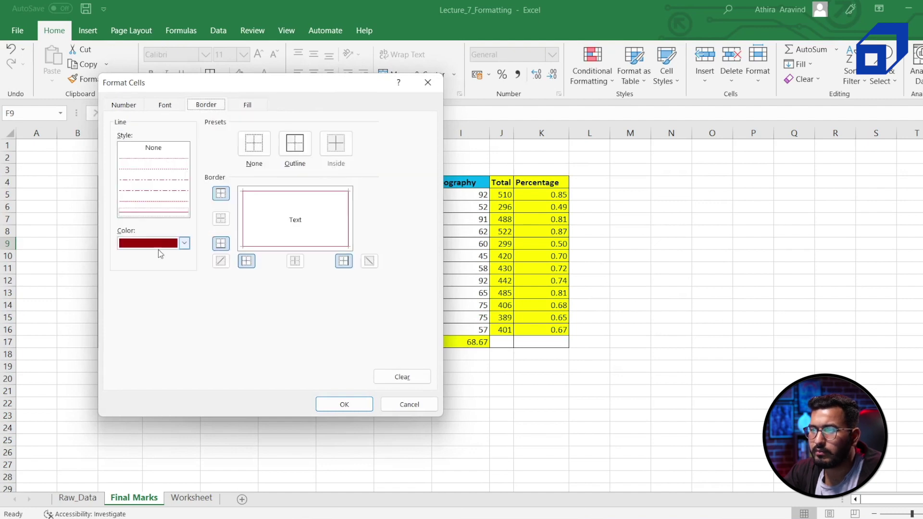
{"action": "left_click", "coordinate": [247, 107]}
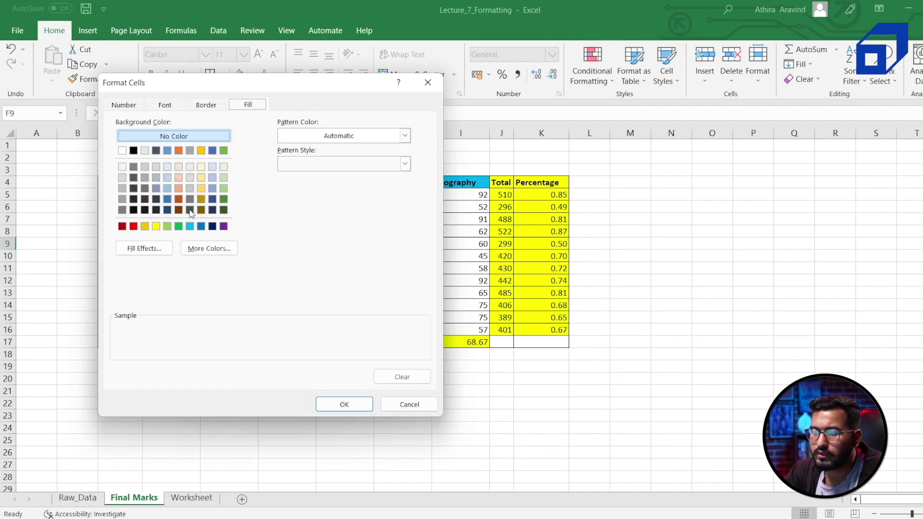
{"action": "left_click", "coordinate": [134, 227]}
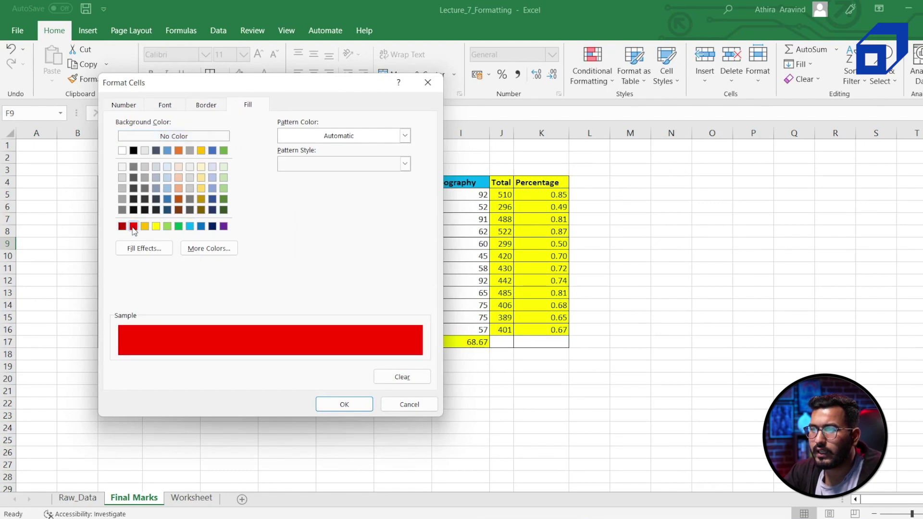
Set the border line color to Automatic in the rule's format and apply the edited rule to the English marks.
{"action": "left_click", "coordinate": [212, 103]}
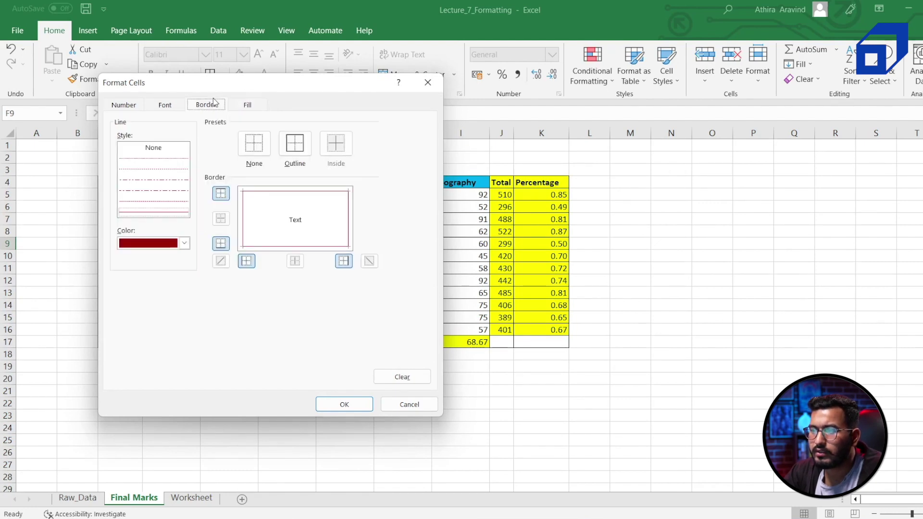
{"action": "left_click", "coordinate": [185, 244]}
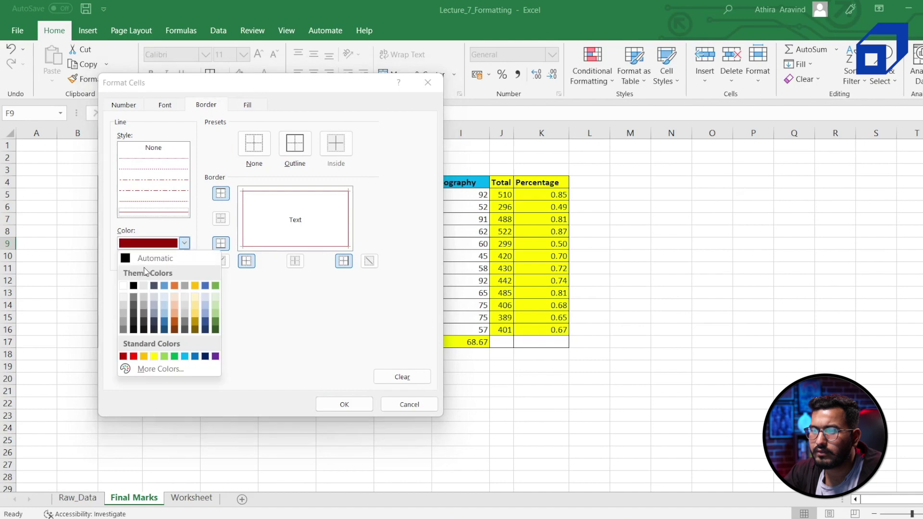
{"action": "left_click", "coordinate": [144, 257]}
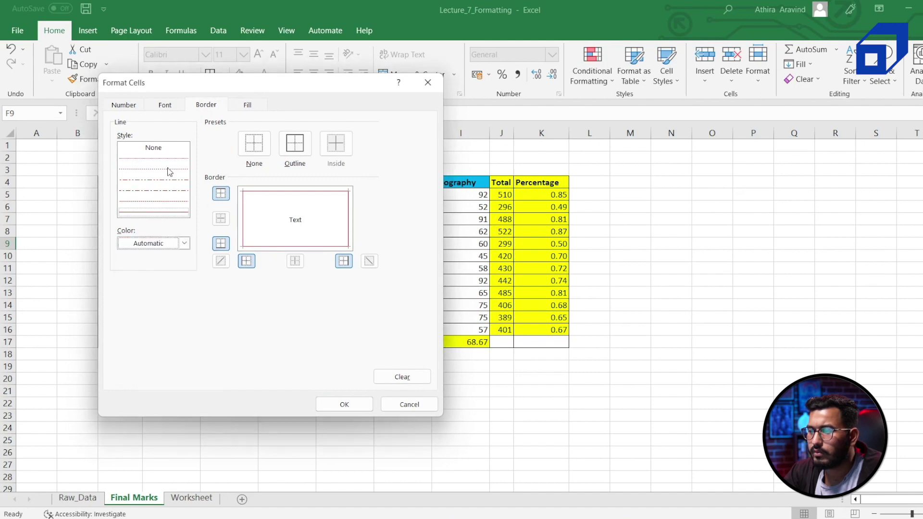
{"action": "left_click", "coordinate": [352, 407]}
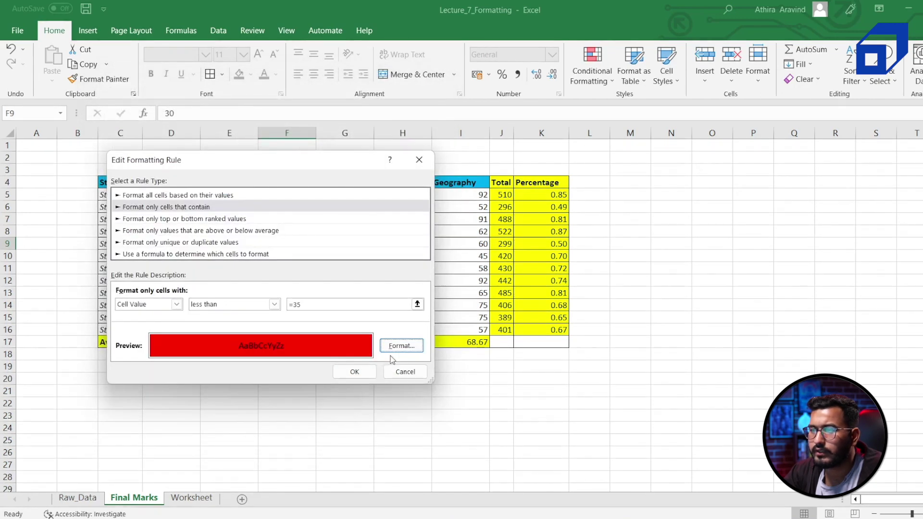
{"action": "left_click", "coordinate": [355, 372]}
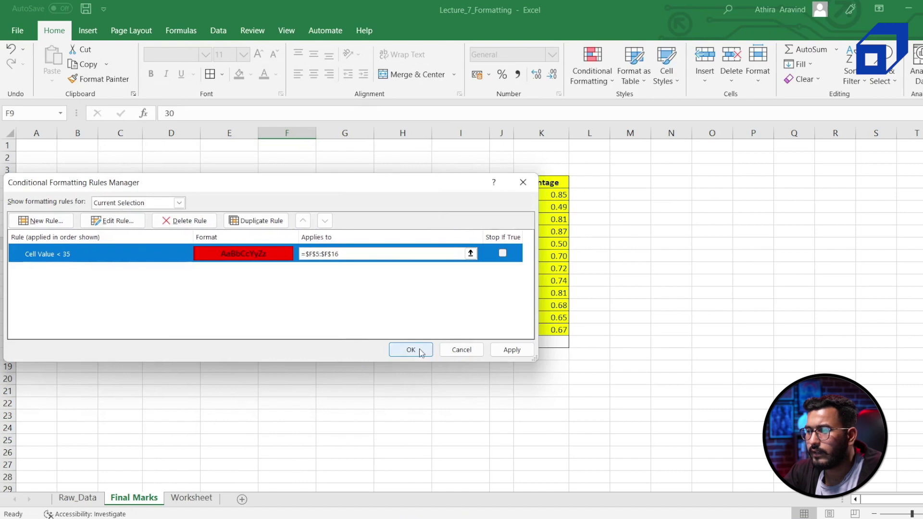
{"action": "left_click", "coordinate": [511, 350]}
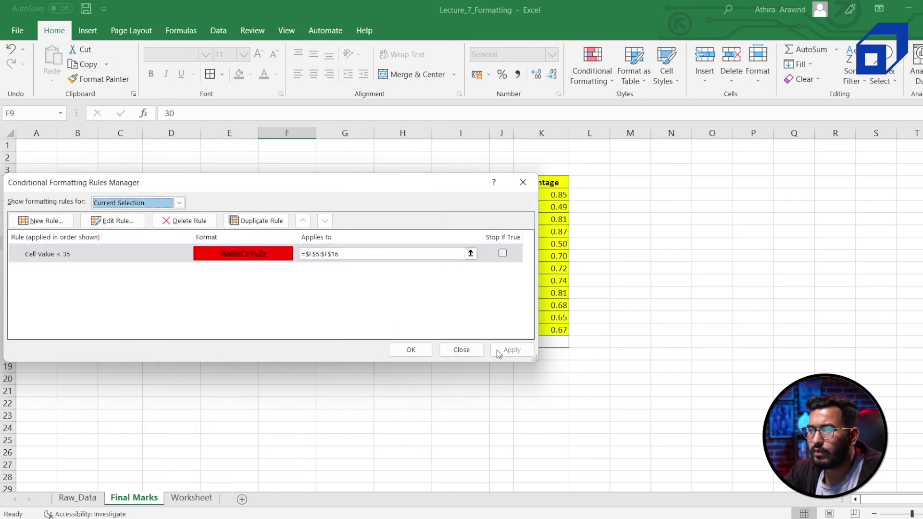
{"action": "left_click", "coordinate": [415, 351]}
{"action": "left_click", "coordinate": [352, 378]}
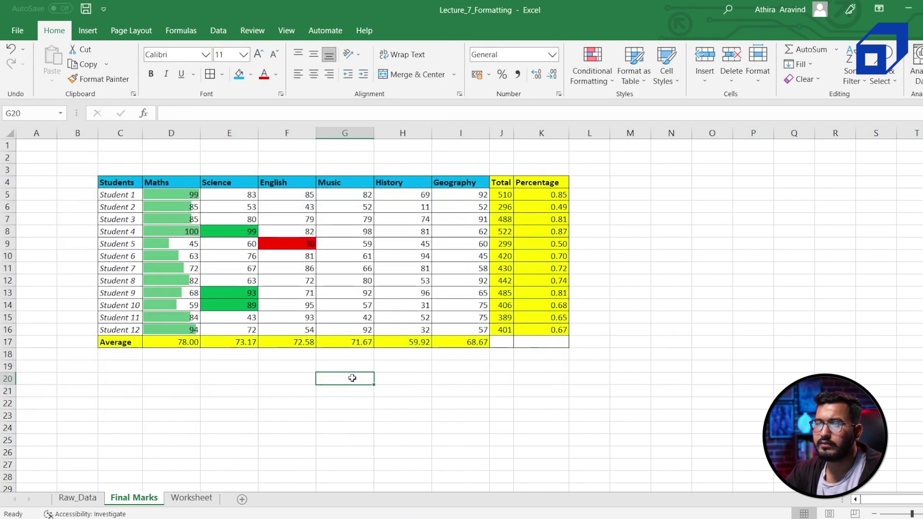
{"action": "left_click", "coordinate": [304, 242]}
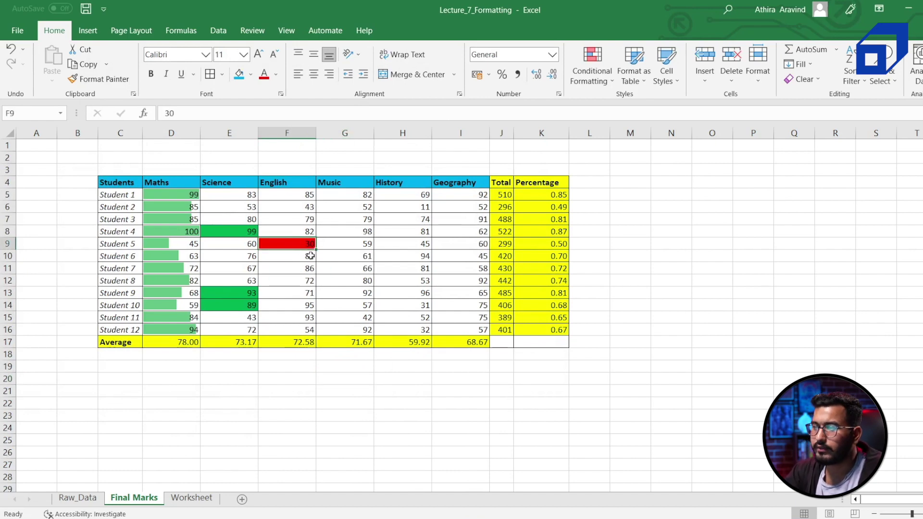
Start a Top 10 Items rule on the Music marks in G5:G16 and set the number of top items to 3.
{"action": "left_click", "coordinate": [354, 200]}
{"action": "left_click_drag", "start_coordinate": [353, 201], "coordinate": [361, 331]}
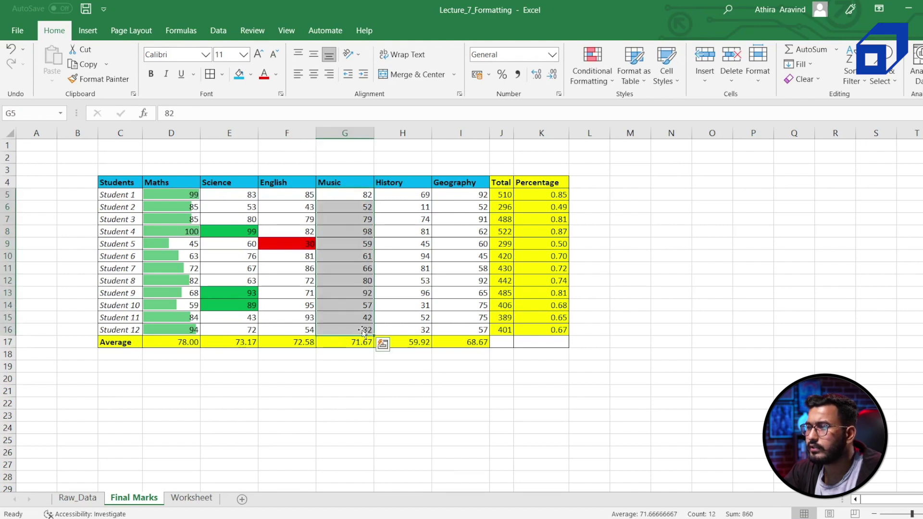
{"action": "left_click", "coordinate": [612, 85]}
{"action": "mouse_move", "coordinate": [631, 137]}
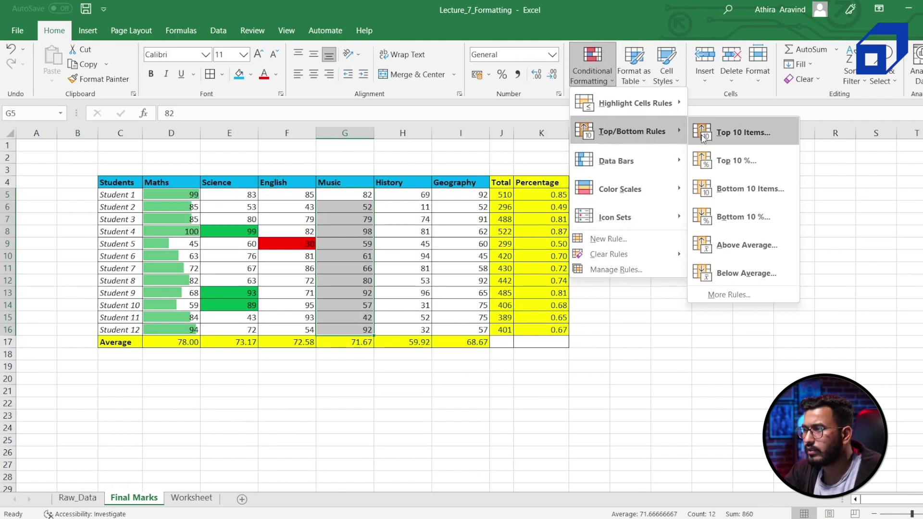
{"action": "left_click", "coordinate": [716, 139]}
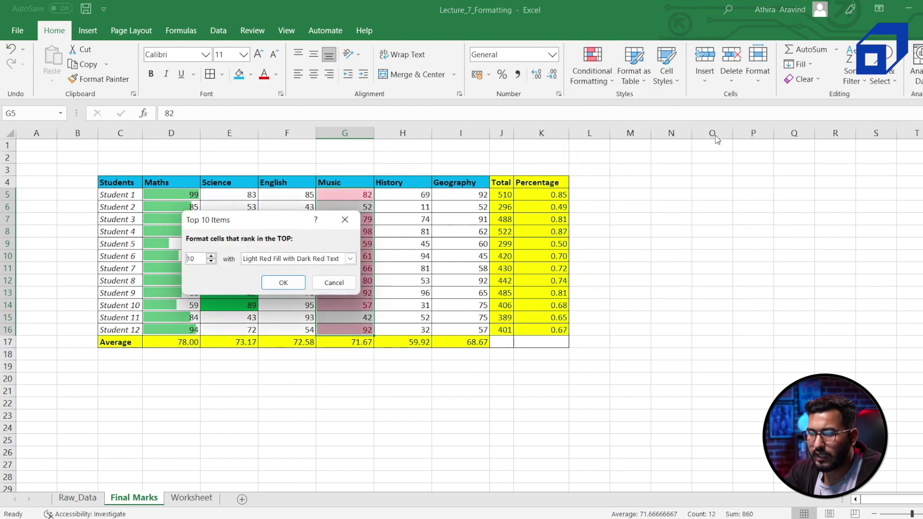
{"action": "left_click", "coordinate": [212, 256]}
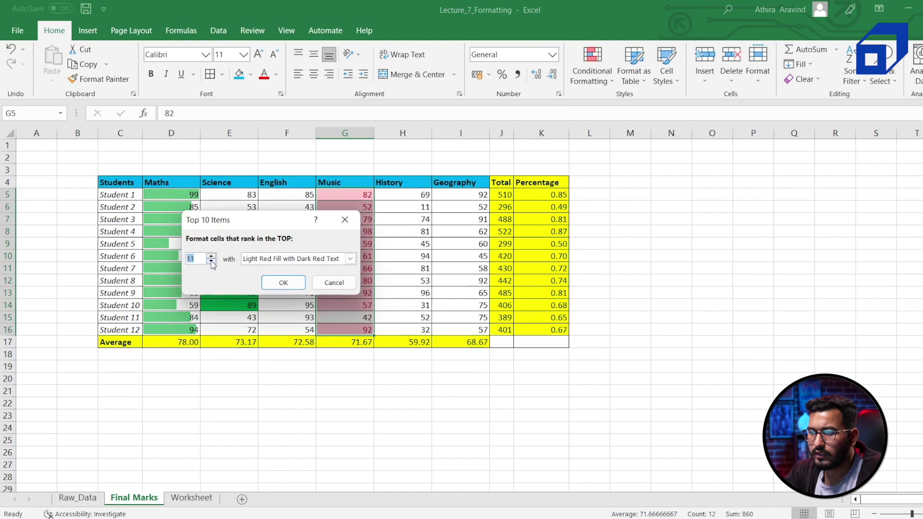
{"action": "left_click", "coordinate": [212, 262]}
{"action": "left_click", "coordinate": [212, 261]}
{"action": "left_click", "coordinate": [211, 262]}
{"action": "left_click", "coordinate": [212, 262]}
{"action": "left_click", "coordinate": [211, 261]}
{"action": "left_click", "coordinate": [211, 261]}
{"action": "left_click", "coordinate": [212, 261]}
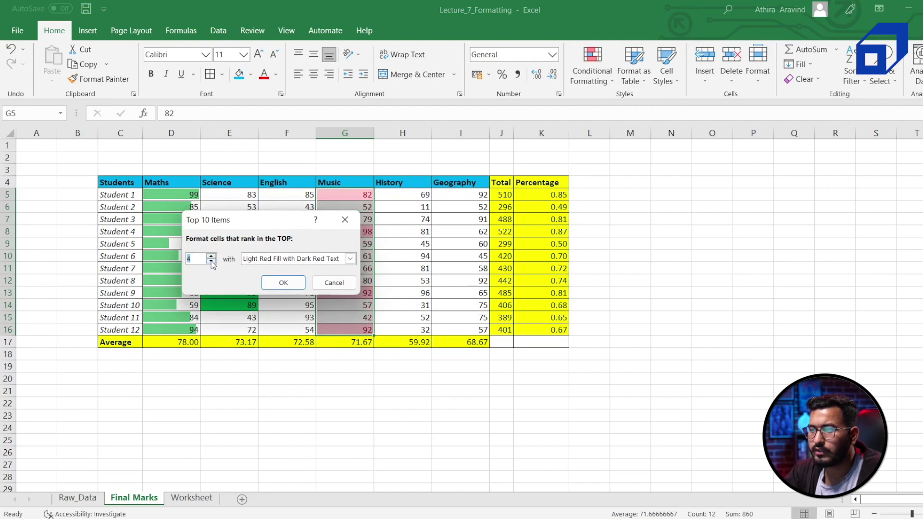
{"action": "left_click", "coordinate": [211, 261]}
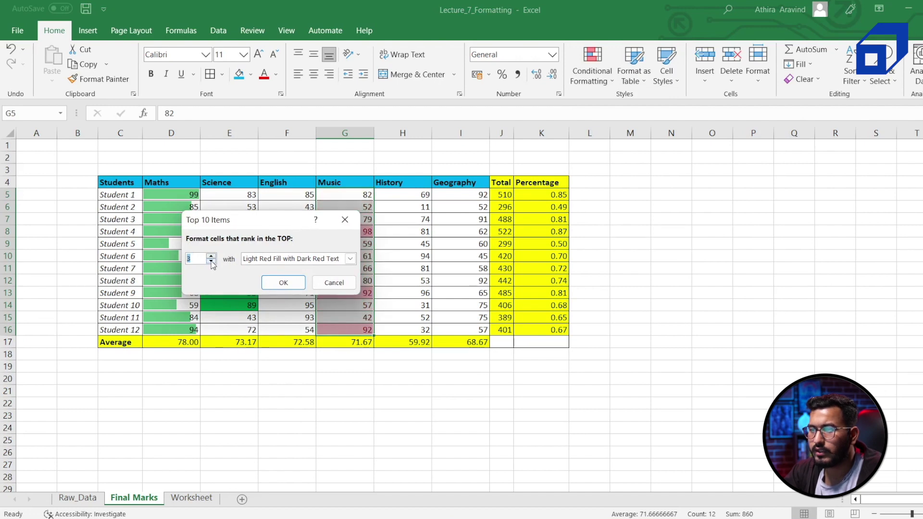
Give the top-3 rule on the Music marks a custom format with a light green background fill and apply it.
{"action": "left_click", "coordinate": [349, 259]}
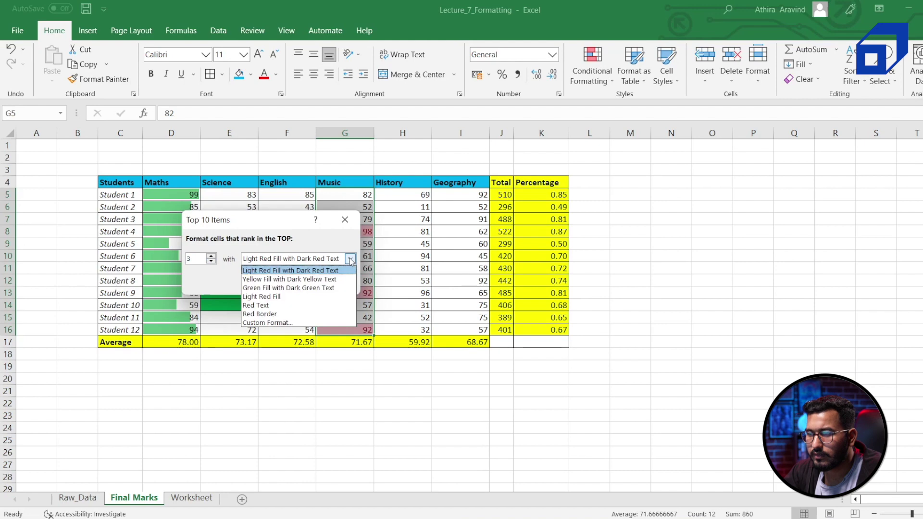
{"action": "left_click", "coordinate": [274, 323]}
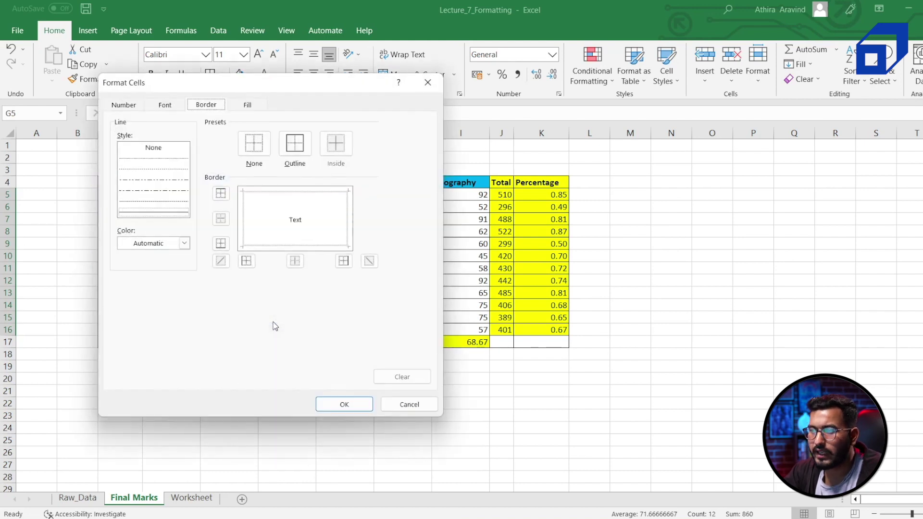
{"action": "left_click", "coordinate": [248, 106]}
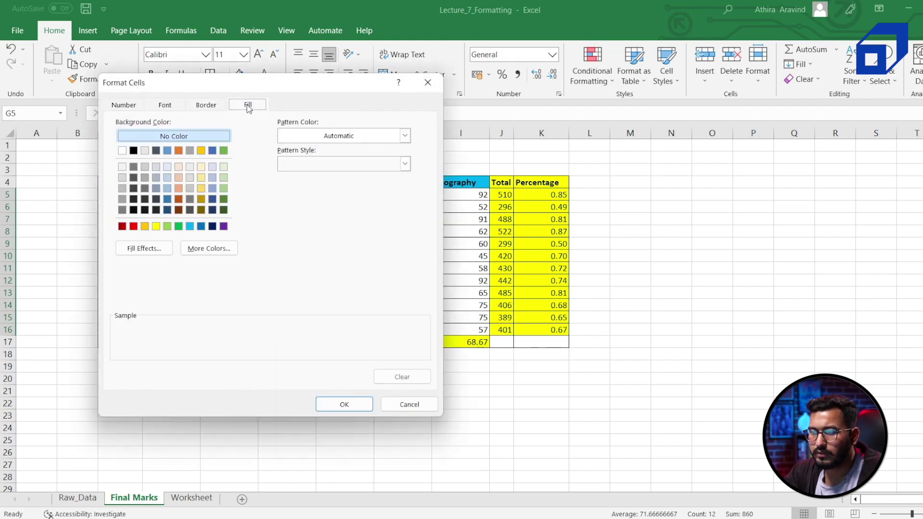
{"action": "left_click", "coordinate": [178, 227]}
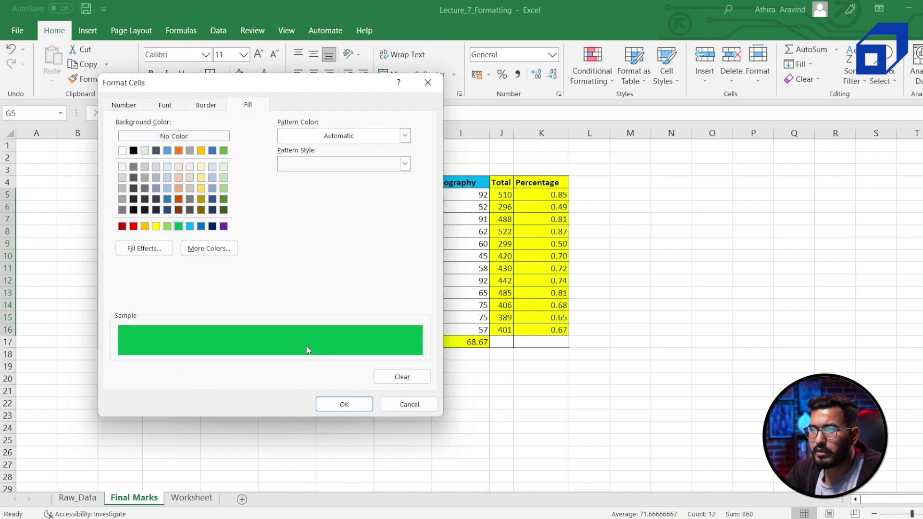
{"action": "left_click", "coordinate": [224, 189]}
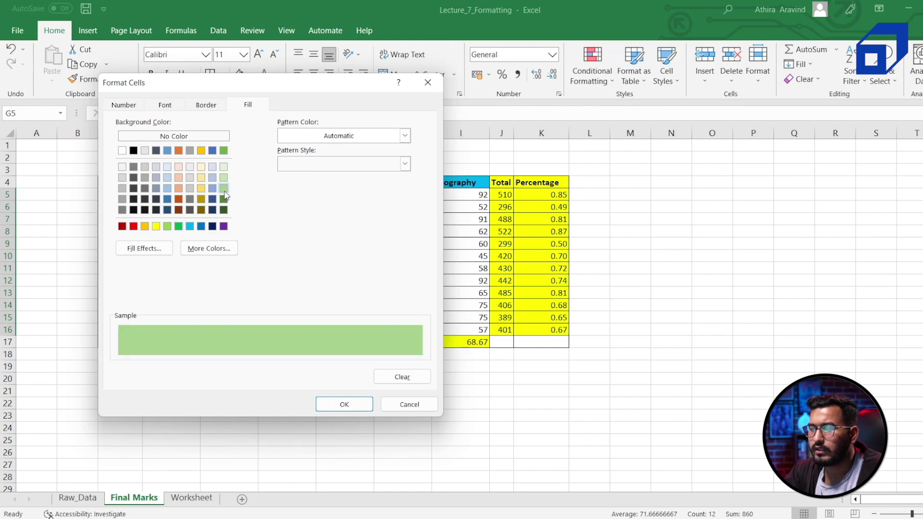
{"action": "left_click", "coordinate": [338, 401]}
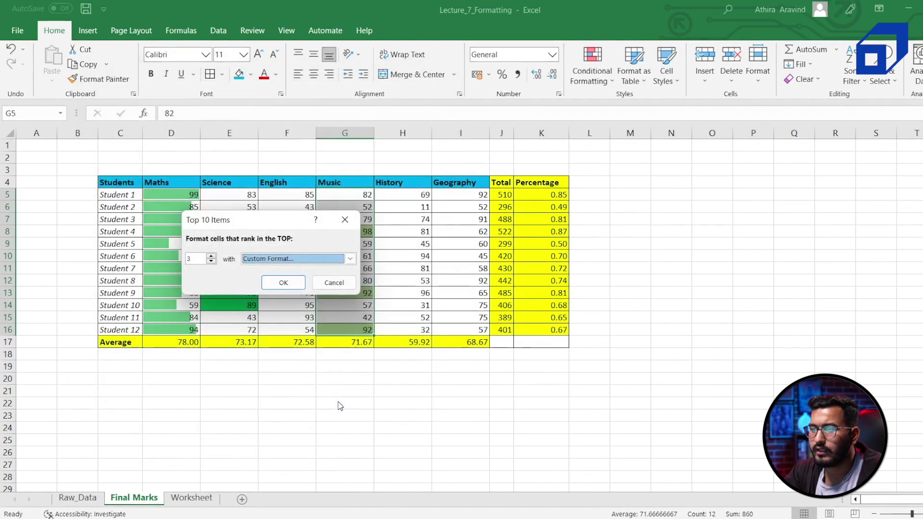
{"action": "left_click", "coordinate": [282, 284]}
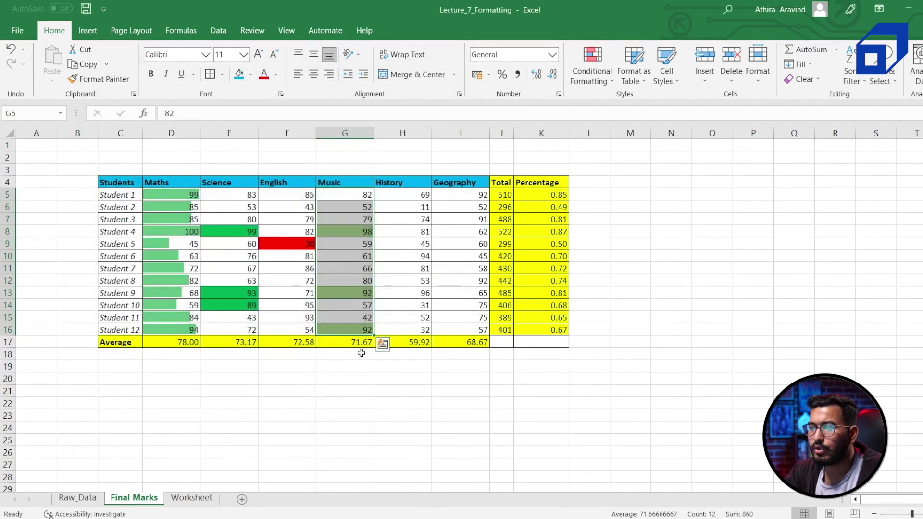
{"action": "left_click", "coordinate": [361, 370]}
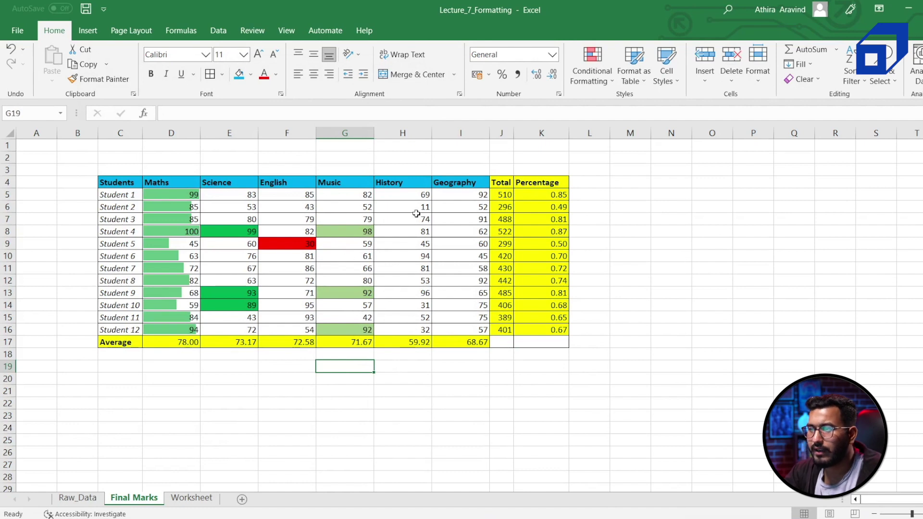
Apply the Green - Yellow - Red Color Scale to the History marks in H5:H16.
{"action": "left_click_drag", "start_coordinate": [413, 194], "coordinate": [415, 329]}
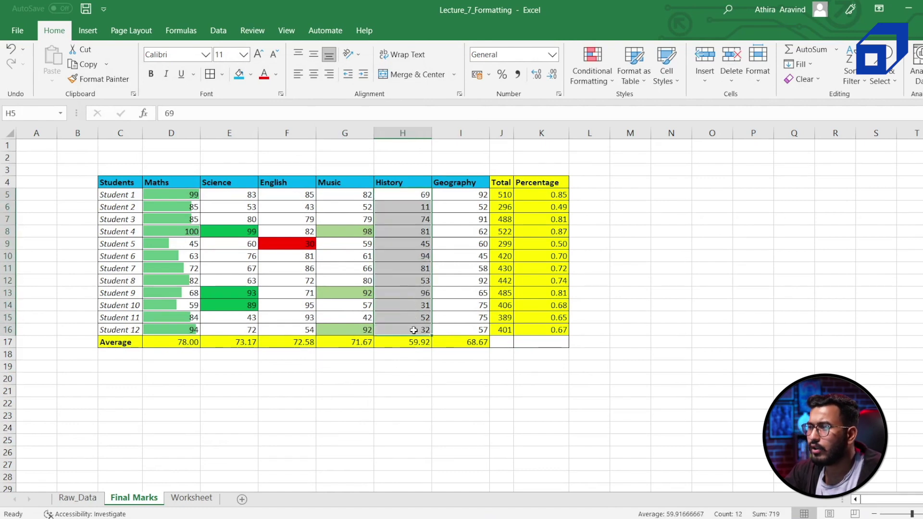
{"action": "left_click", "coordinate": [594, 67]}
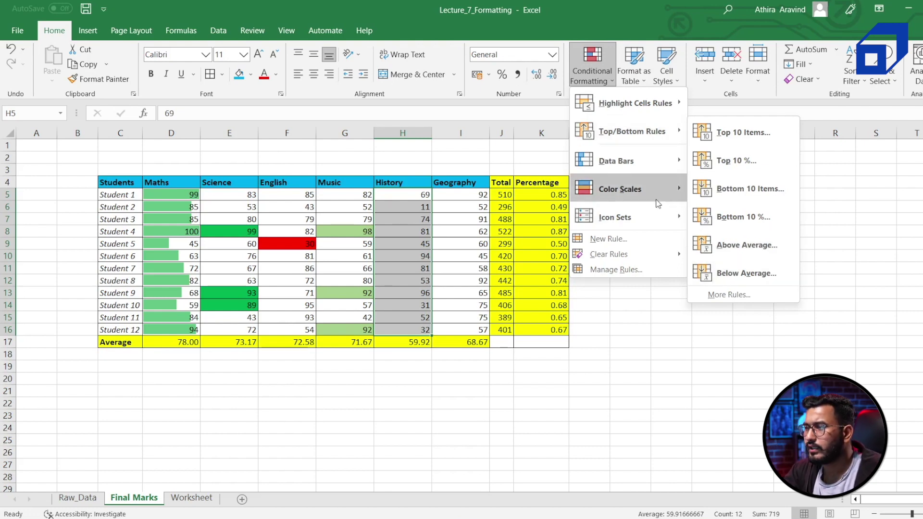
{"action": "mouse_move", "coordinate": [670, 189]}
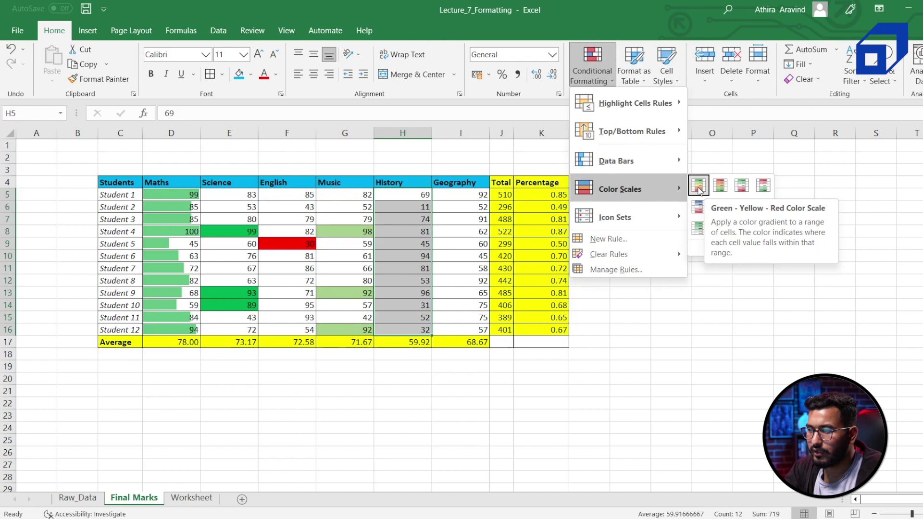
{"action": "left_click", "coordinate": [699, 189]}
Examine how the color scale shades the high, middle and low History marks in H5:H16.
{"action": "left_click", "coordinate": [398, 282]}
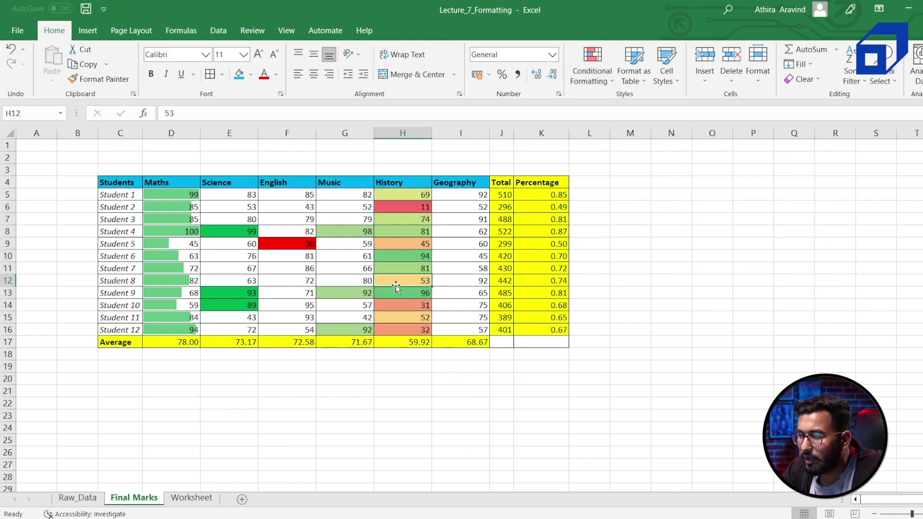
{"action": "left_click", "coordinate": [418, 258]}
{"action": "left_click", "coordinate": [422, 295]}
{"action": "left_click", "coordinate": [422, 256]}
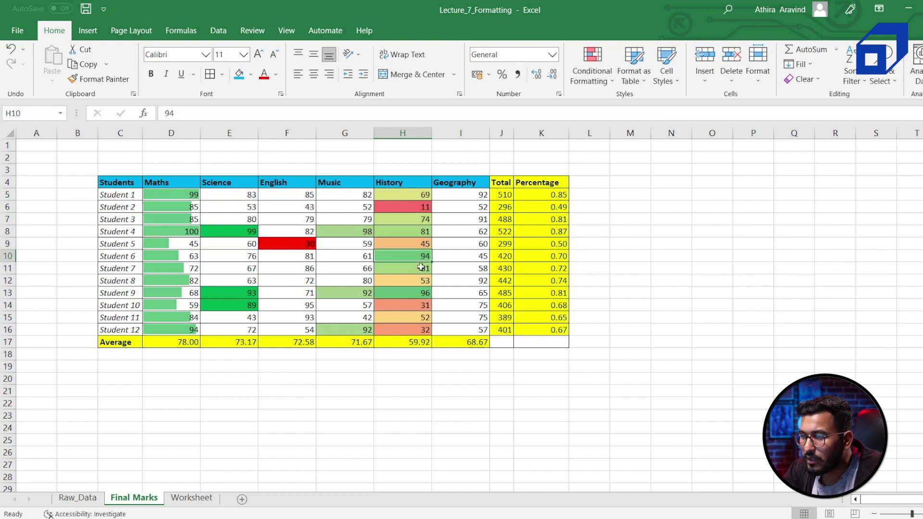
{"action": "left_click", "coordinate": [416, 271]}
{"action": "left_click", "coordinate": [410, 232]}
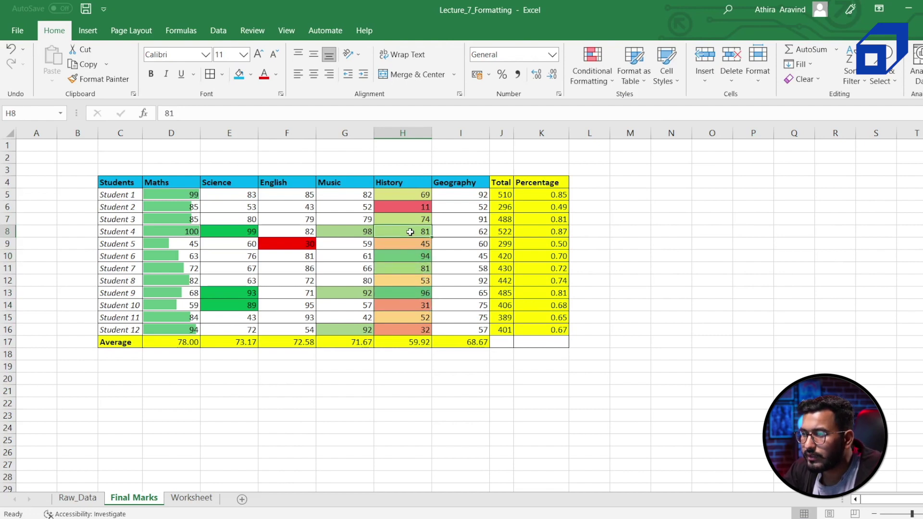
{"action": "left_click", "coordinate": [412, 222]}
{"action": "left_click", "coordinate": [417, 198]}
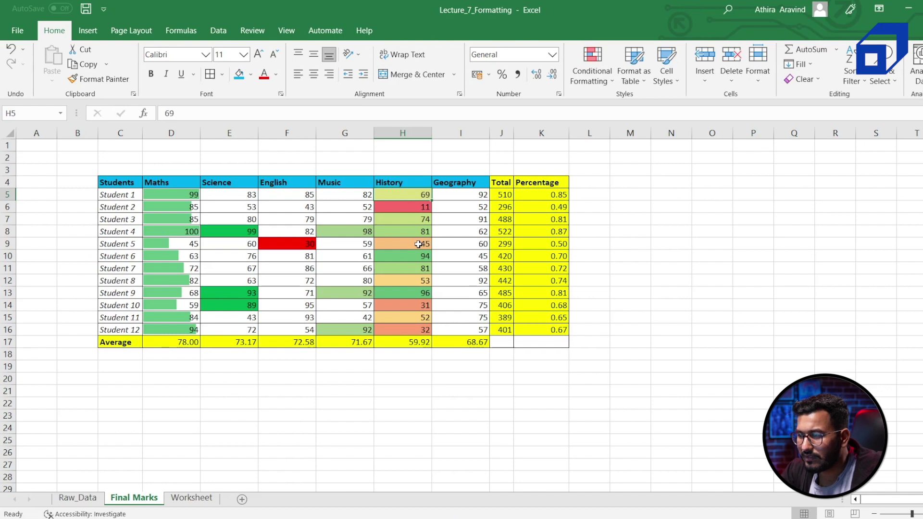
{"action": "left_click", "coordinate": [413, 307]}
{"action": "left_click", "coordinate": [411, 318]}
{"action": "left_click", "coordinate": [412, 280]}
{"action": "left_click", "coordinate": [415, 247]}
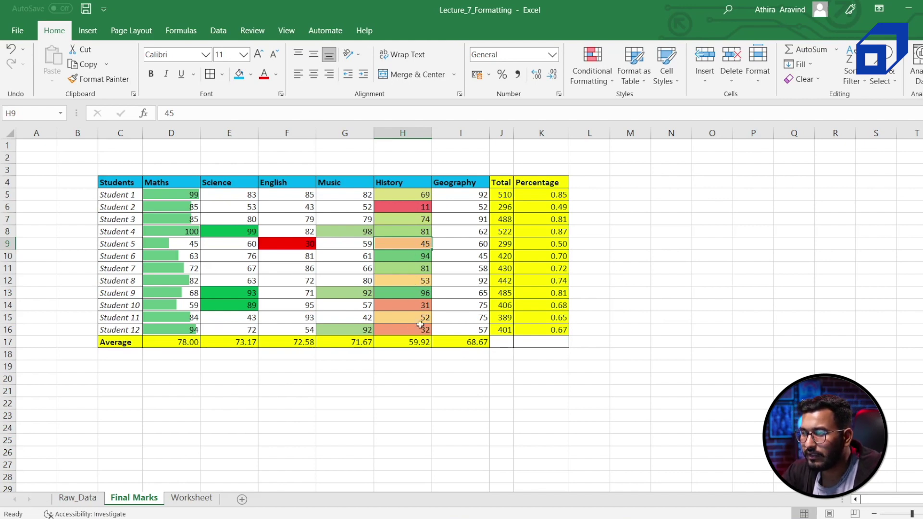
{"action": "left_click", "coordinate": [417, 206]}
{"action": "left_click", "coordinate": [413, 305]}
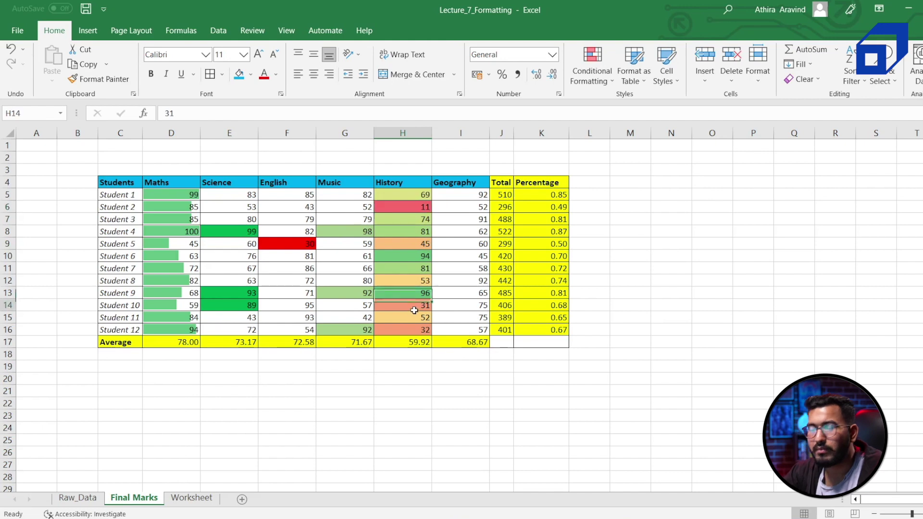
{"action": "left_click", "coordinate": [414, 333]}
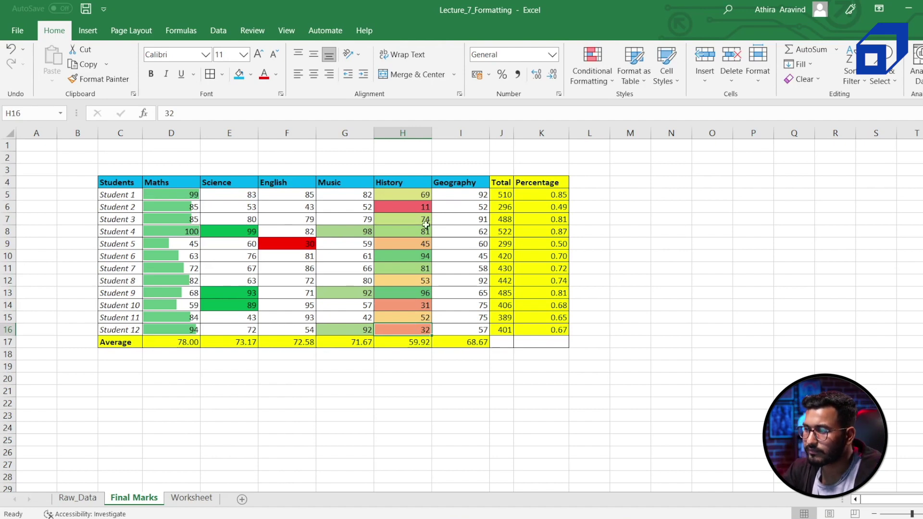
Apply the directional icon set with three colored arrows to the Geography marks in I5:I16.
{"action": "left_click", "coordinate": [465, 196]}
{"action": "left_click_drag", "start_coordinate": [465, 196], "coordinate": [467, 206]}
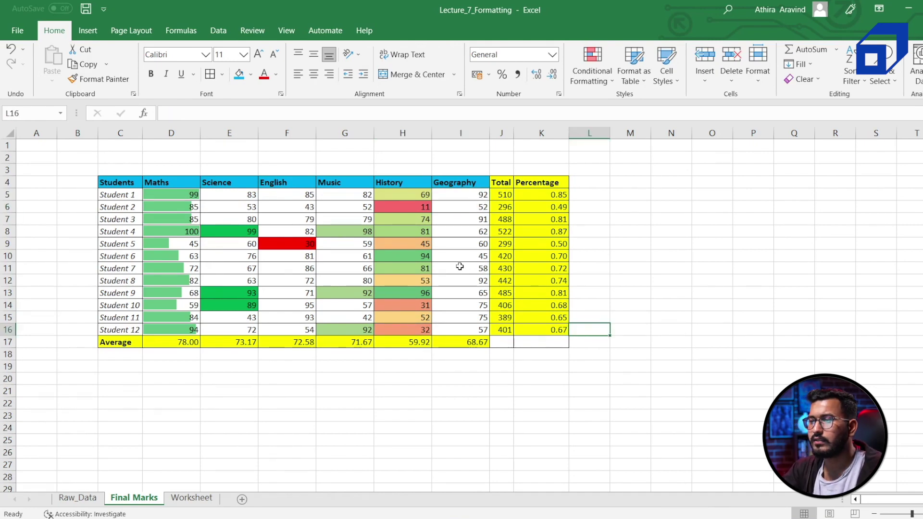
{"action": "left_click_drag", "start_coordinate": [465, 197], "coordinate": [471, 330]}
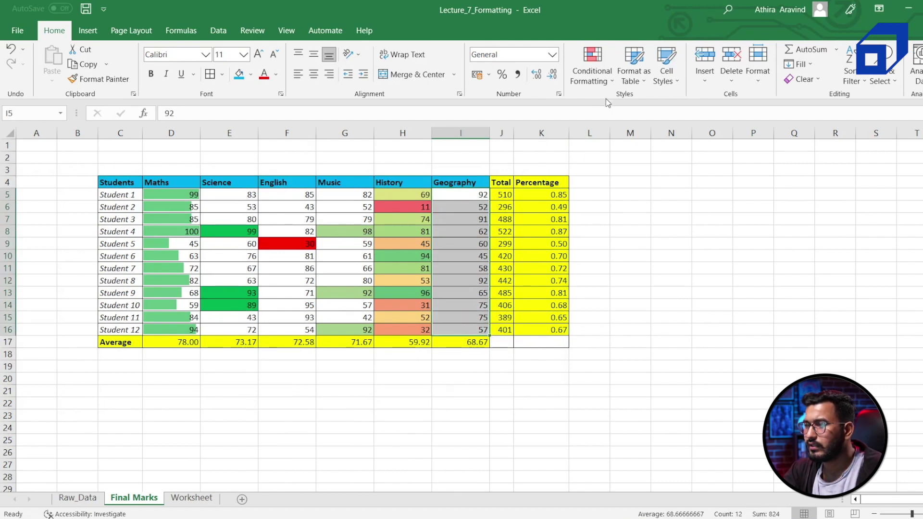
{"action": "left_click", "coordinate": [598, 75]}
{"action": "mouse_move", "coordinate": [633, 219]}
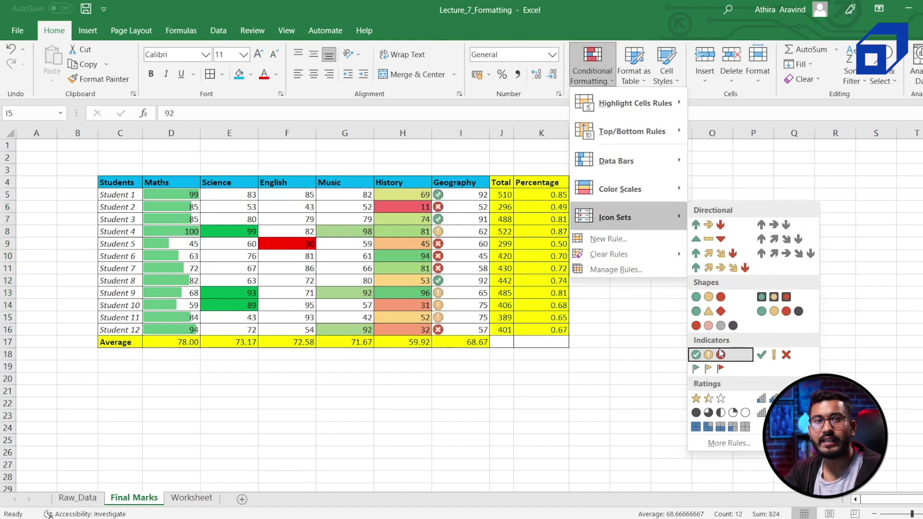
{"action": "left_click", "coordinate": [708, 225]}
Examine the arrow icons on the Geography marks in I5:I16 and review the conditional formatting of the other subjects in D5:H16.
{"action": "left_click", "coordinate": [458, 197]}
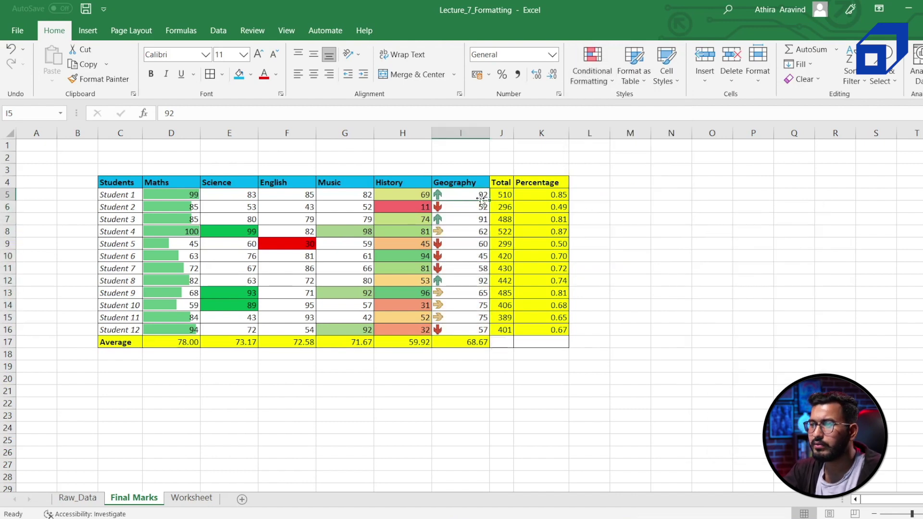
{"action": "left_click", "coordinate": [470, 215]}
{"action": "left_click", "coordinate": [470, 205]}
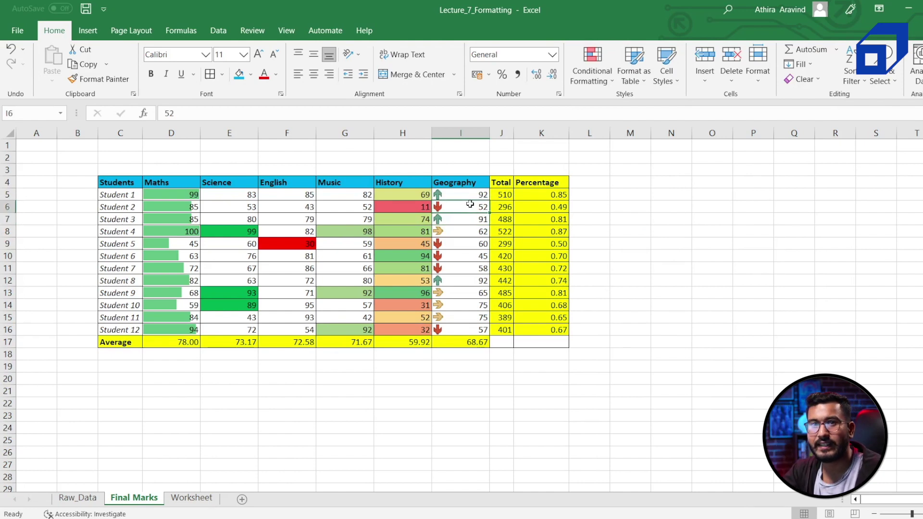
{"action": "left_click", "coordinate": [450, 220]}
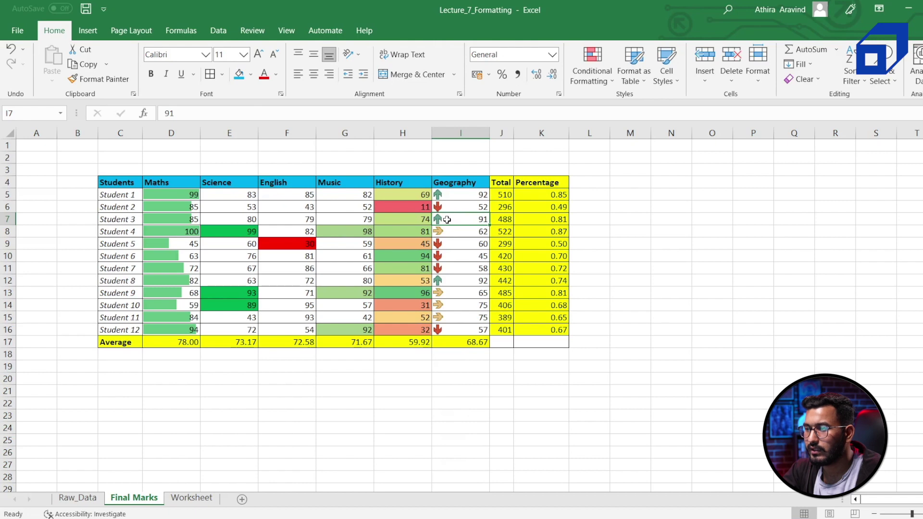
{"action": "left_click", "coordinate": [452, 234]}
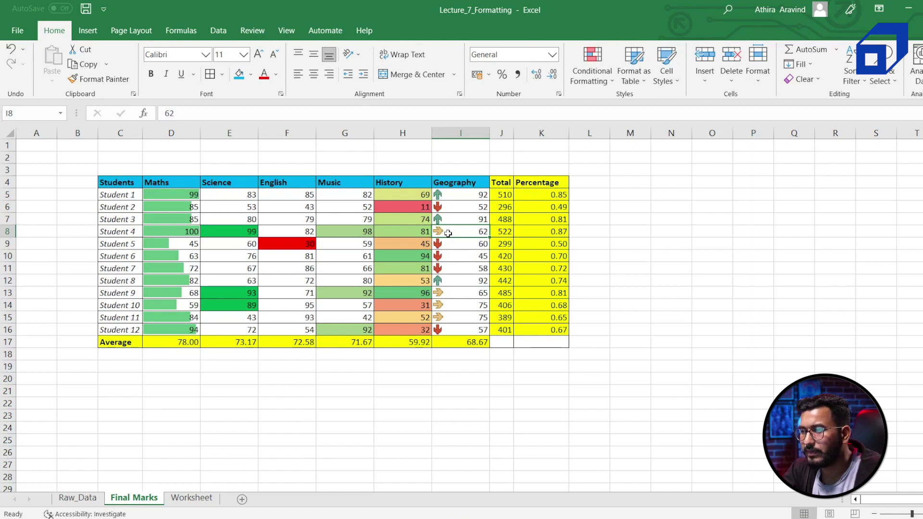
{"action": "left_click", "coordinate": [454, 255]}
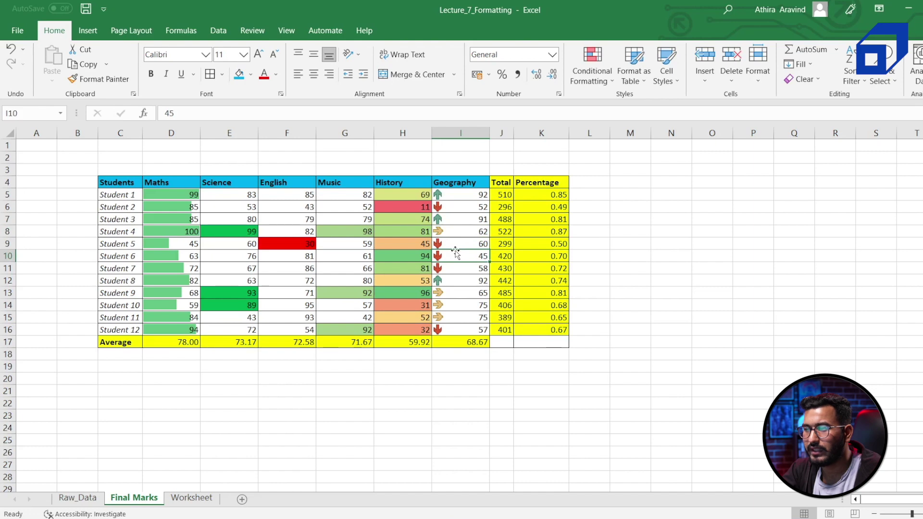
{"action": "left_click", "coordinate": [456, 244]}
{"action": "left_click", "coordinate": [456, 257]}
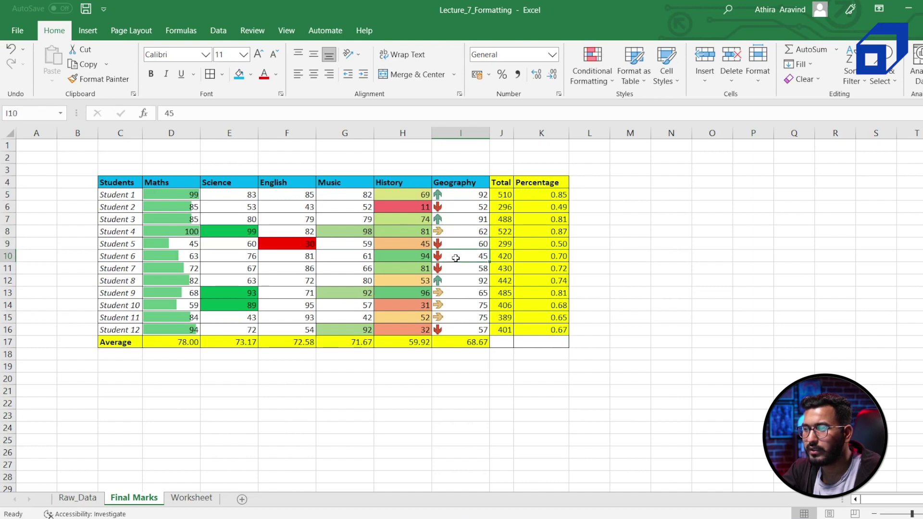
{"action": "left_click", "coordinate": [455, 269]}
{"action": "left_click", "coordinate": [456, 281]}
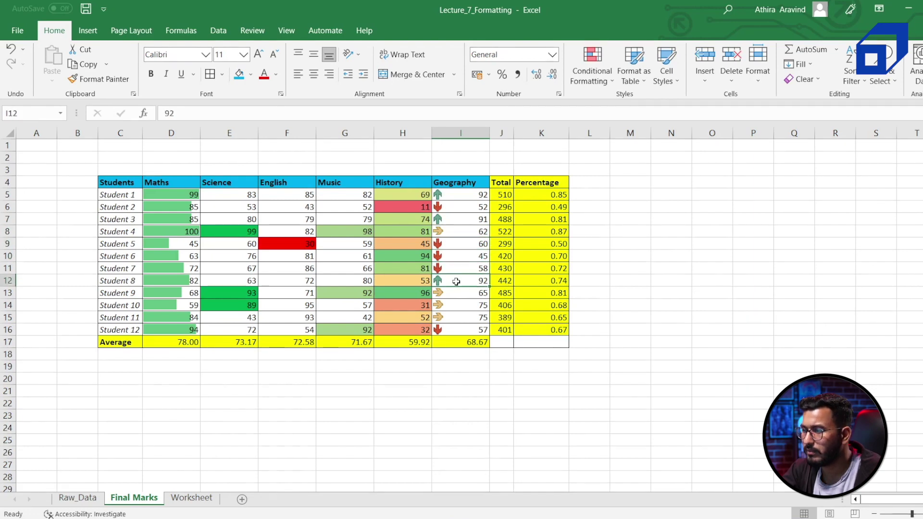
{"action": "left_click", "coordinate": [454, 304]}
{"action": "left_click", "coordinate": [454, 318]}
{"action": "left_click", "coordinate": [454, 329]}
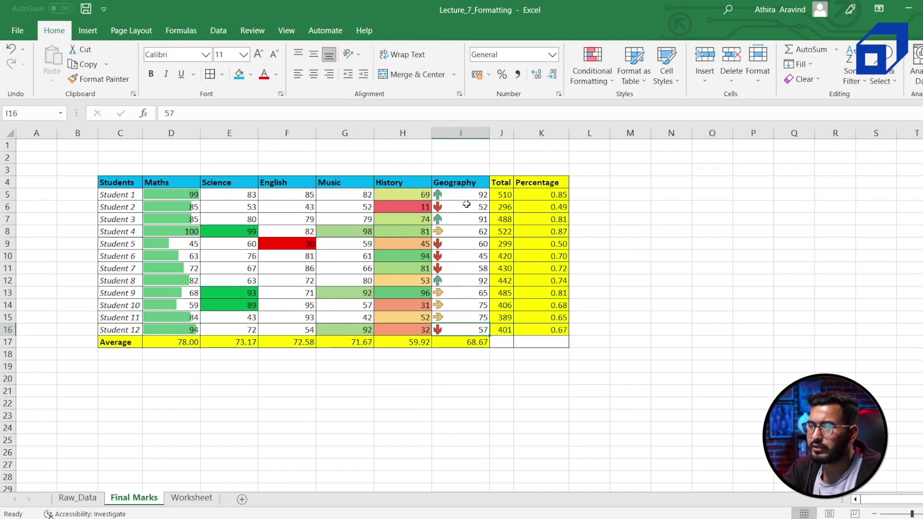
{"action": "left_click_drag", "start_coordinate": [465, 195], "coordinate": [466, 329]}
{"action": "left_click", "coordinate": [470, 307]}
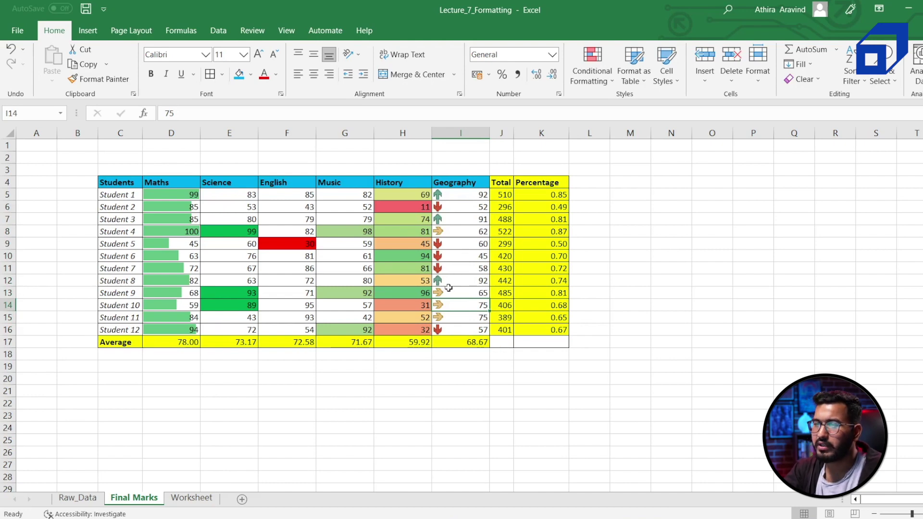
{"action": "left_click", "coordinate": [179, 198]}
{"action": "mouse_move", "coordinate": [179, 198]}
{"action": "left_mouse_down"}
{"action": "mouse_move", "coordinate": [303, 235]}
{"action": "mouse_move", "coordinate": [392, 336]}
{"action": "left_mouse_up"}
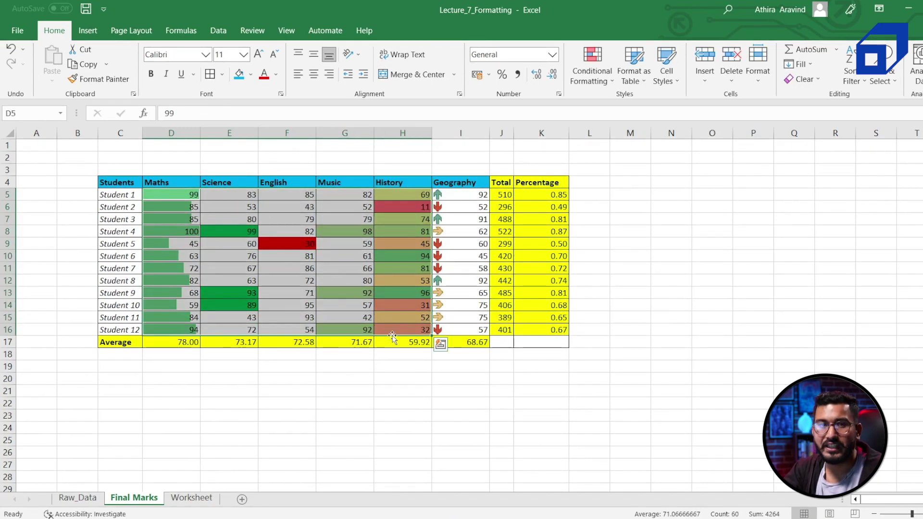
{"action": "left_click", "coordinate": [322, 317]}
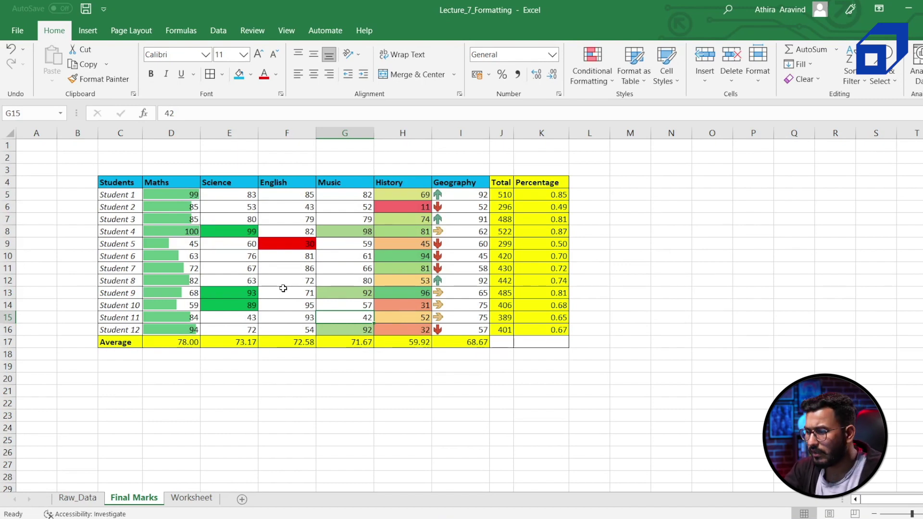
{"action": "mouse_move", "coordinate": [648, 515]}
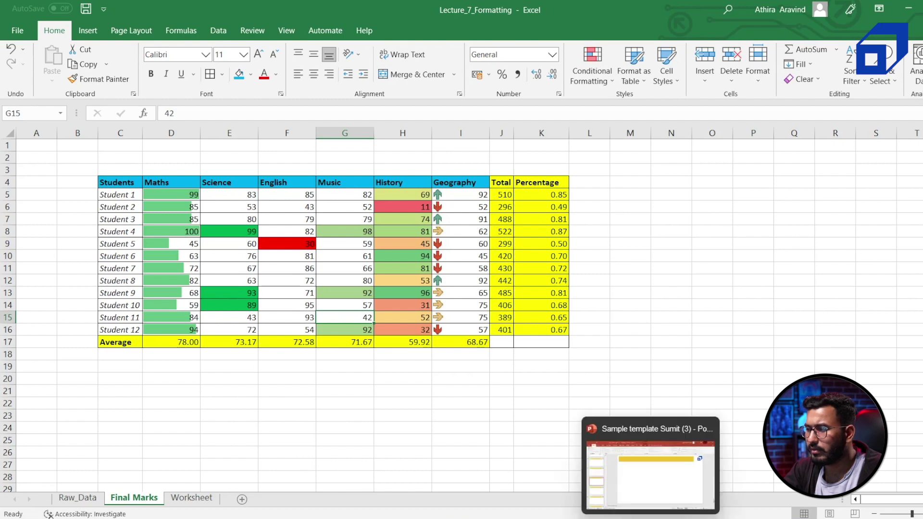